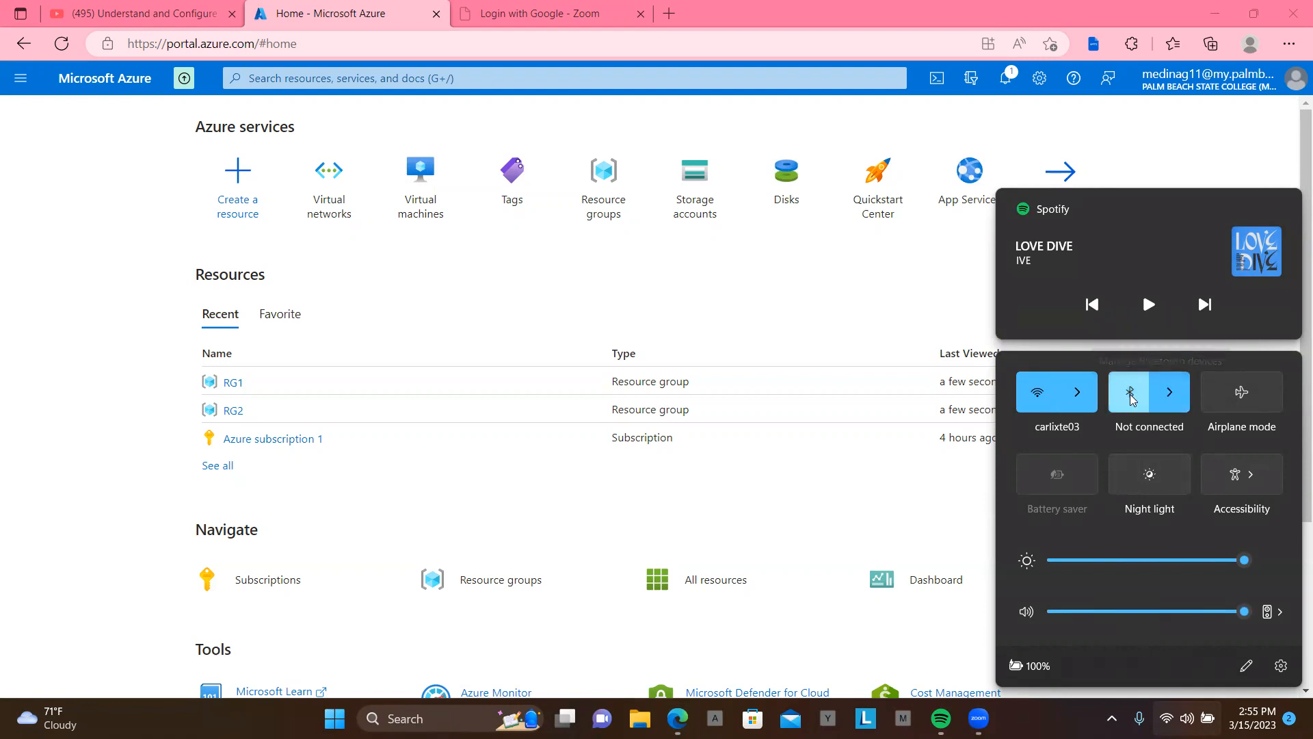
- Turn off Bluetooth in the Windows quick settings and return to the Azure portal
click(1130, 400)
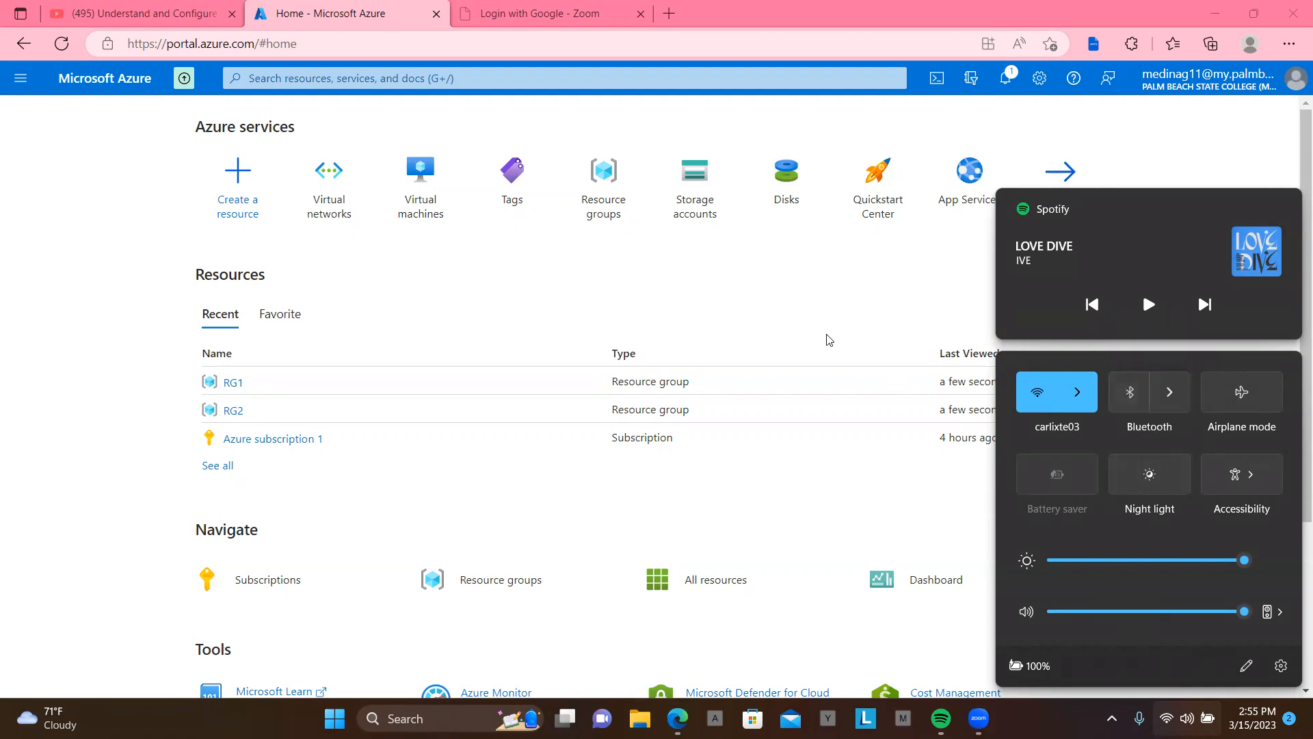
click(714, 275)
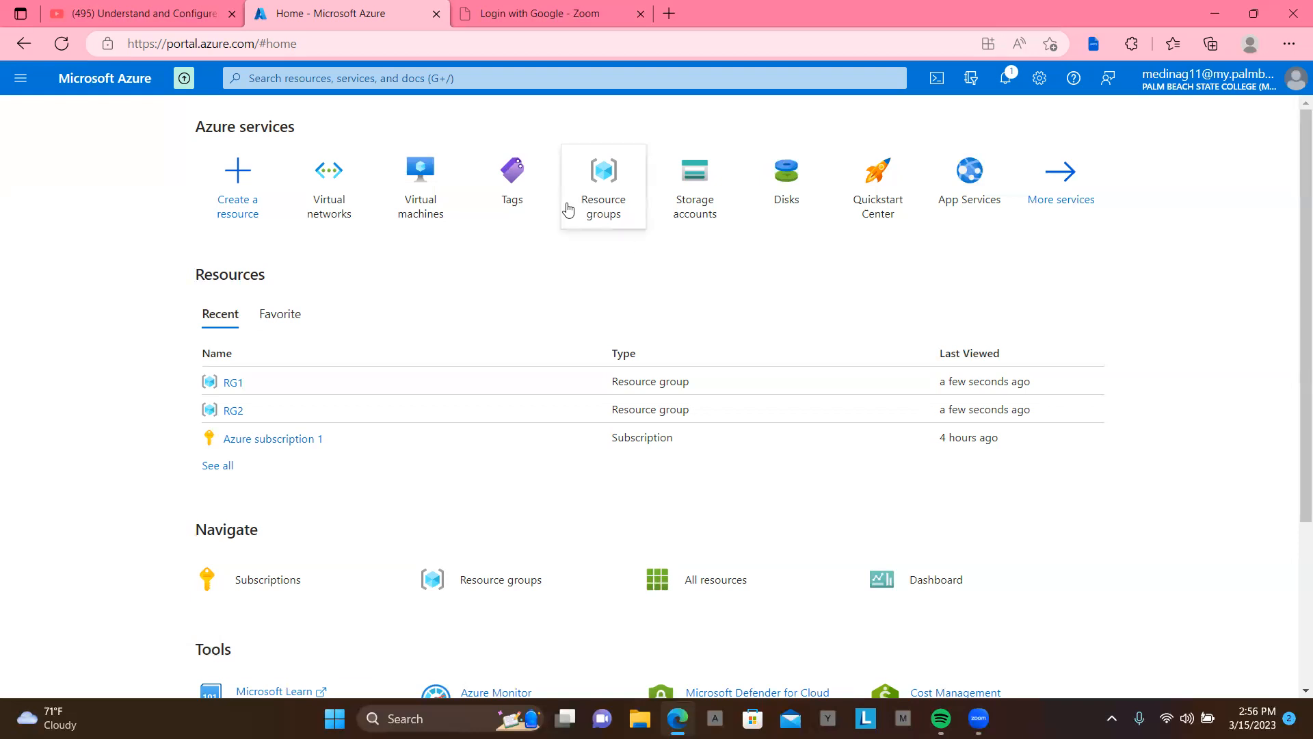
- Start creating a new Azure virtual machine from the virtual machines service
click(421, 195)
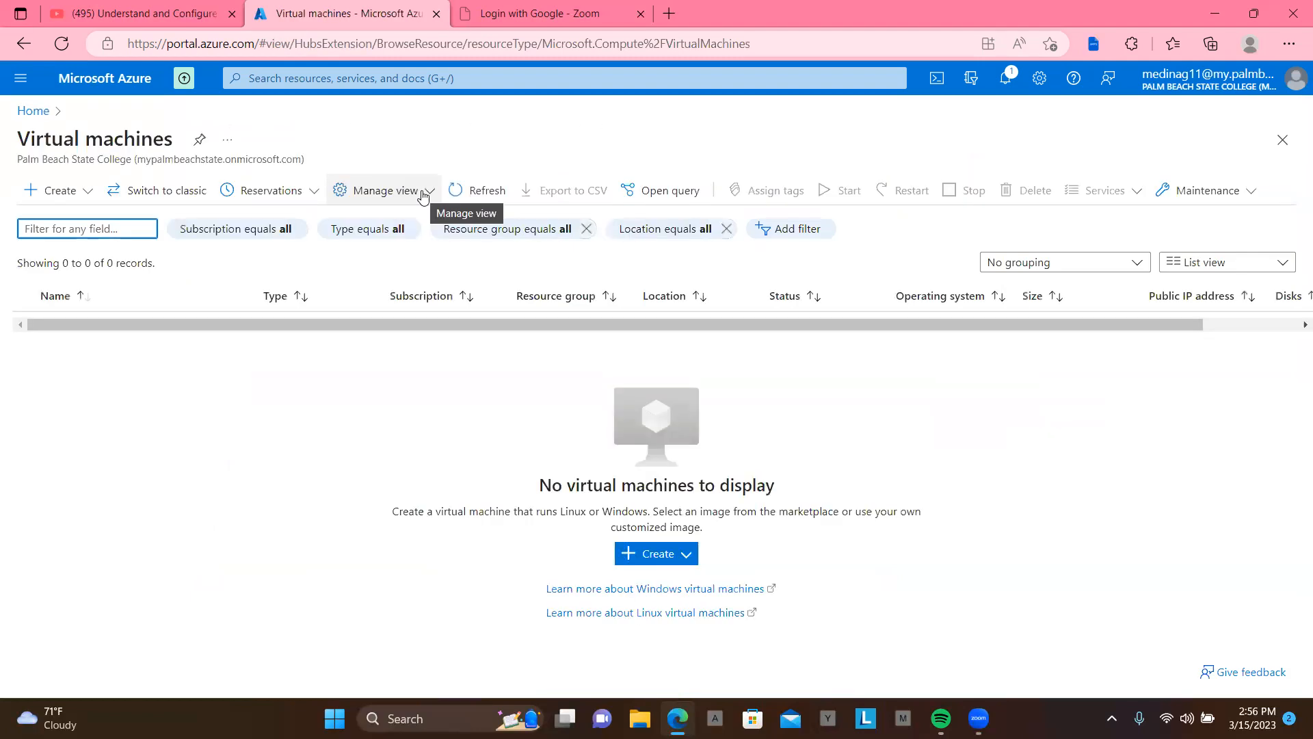
click(663, 563)
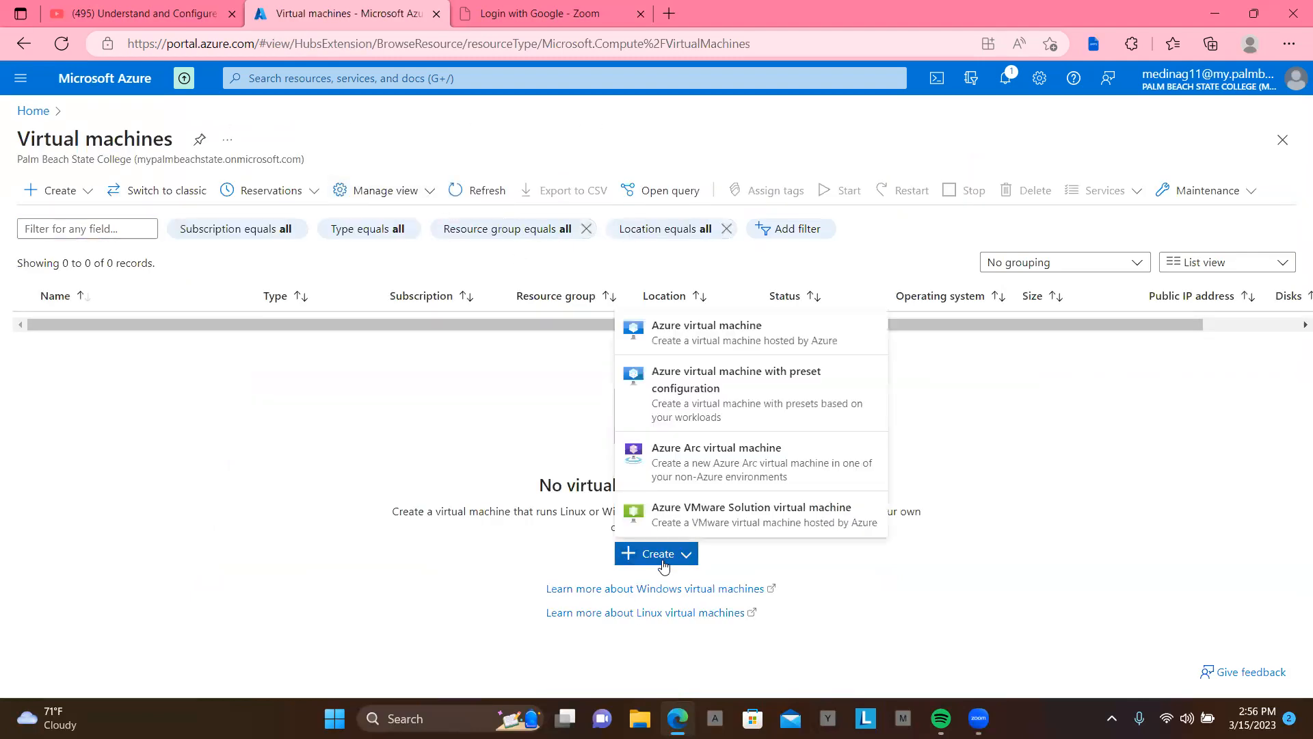
click(759, 343)
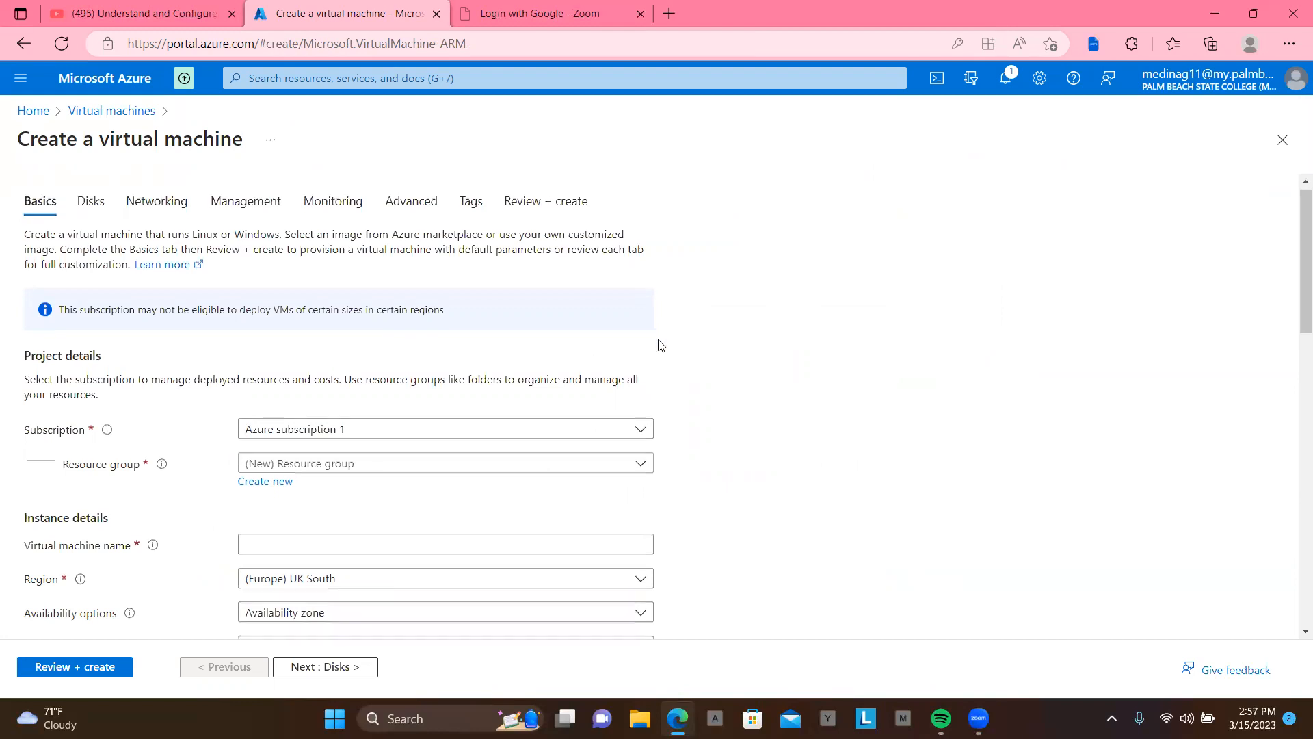
- Create a new resource group named RG1 for the virtual machine
scroll(658, 346, down, 1)
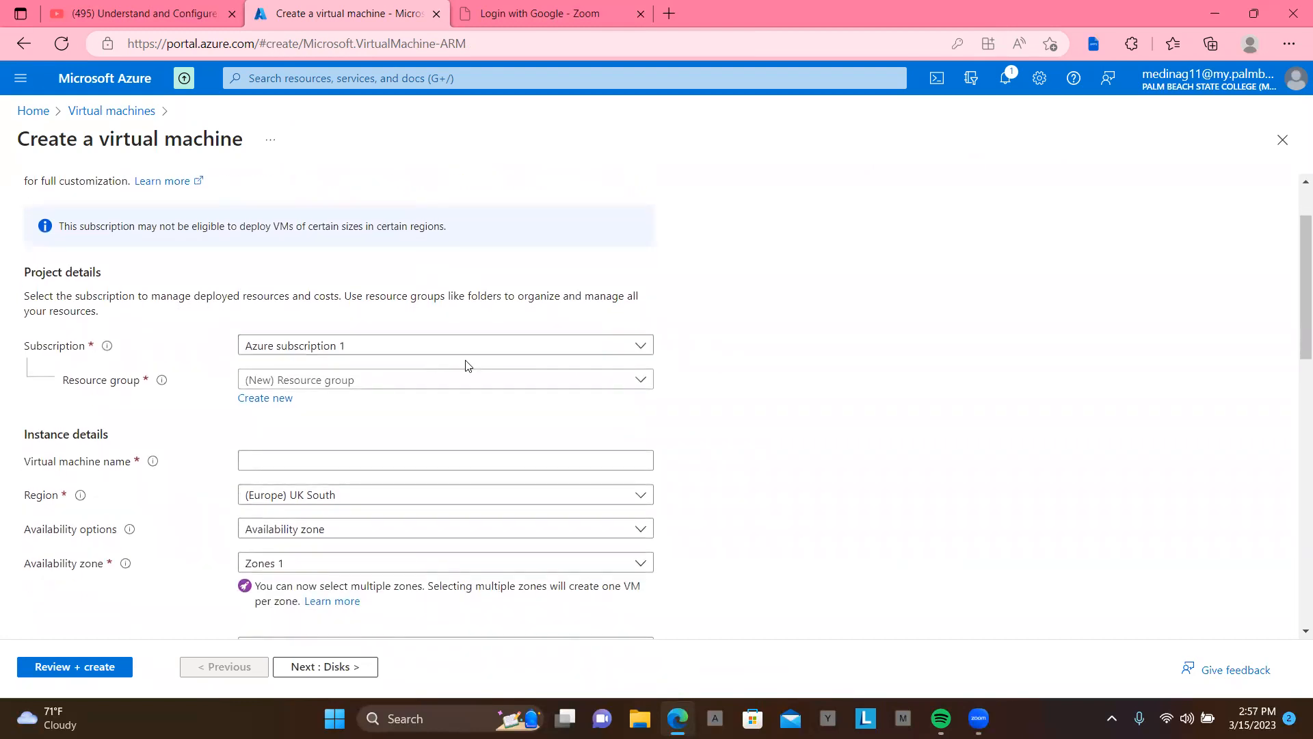
click(278, 400)
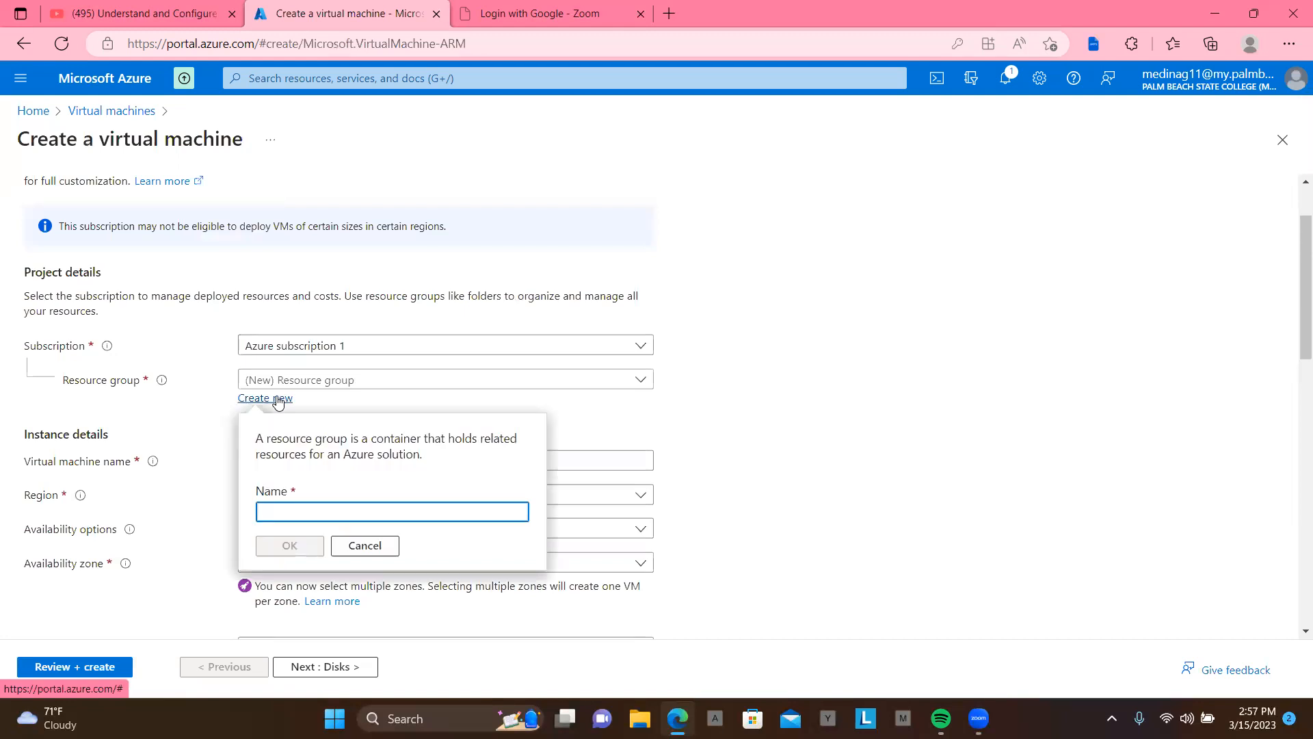
text(RG1)
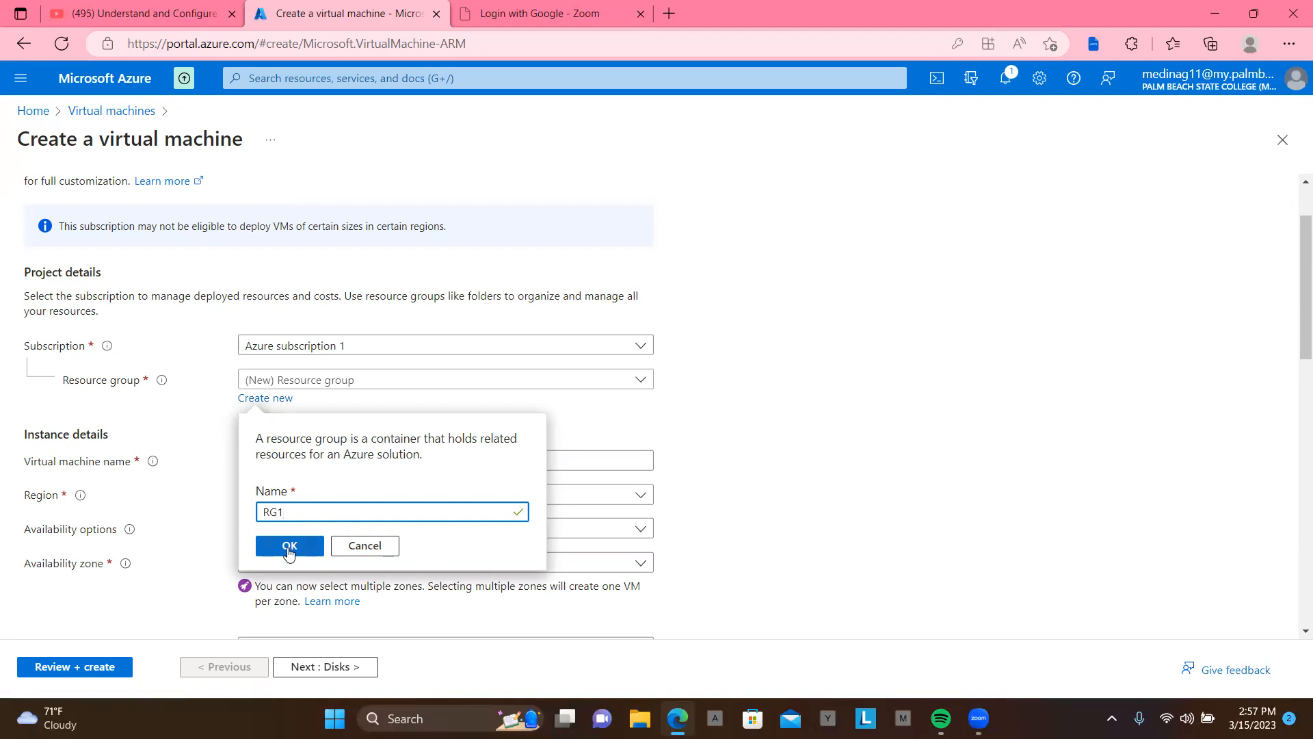
click(289, 545)
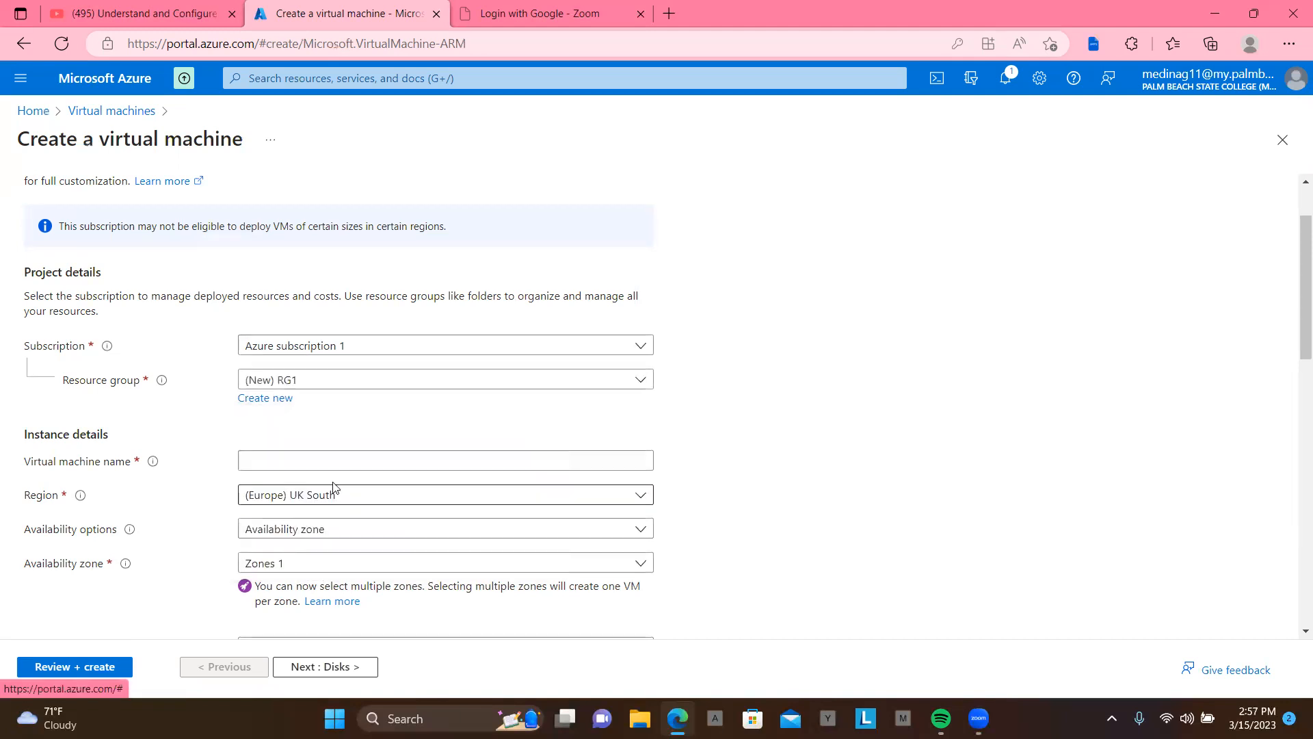
- Name the virtual machine VM1 in the instance details
click(276, 456)
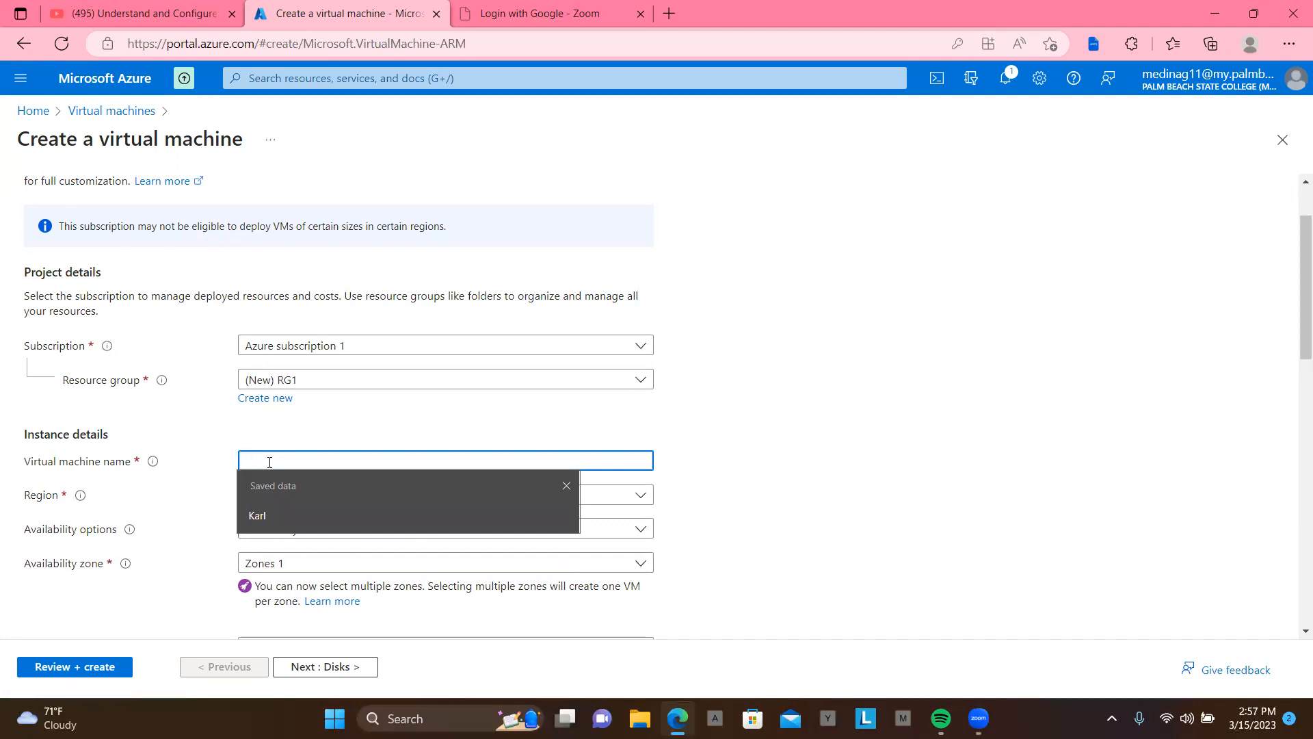
text(VM)
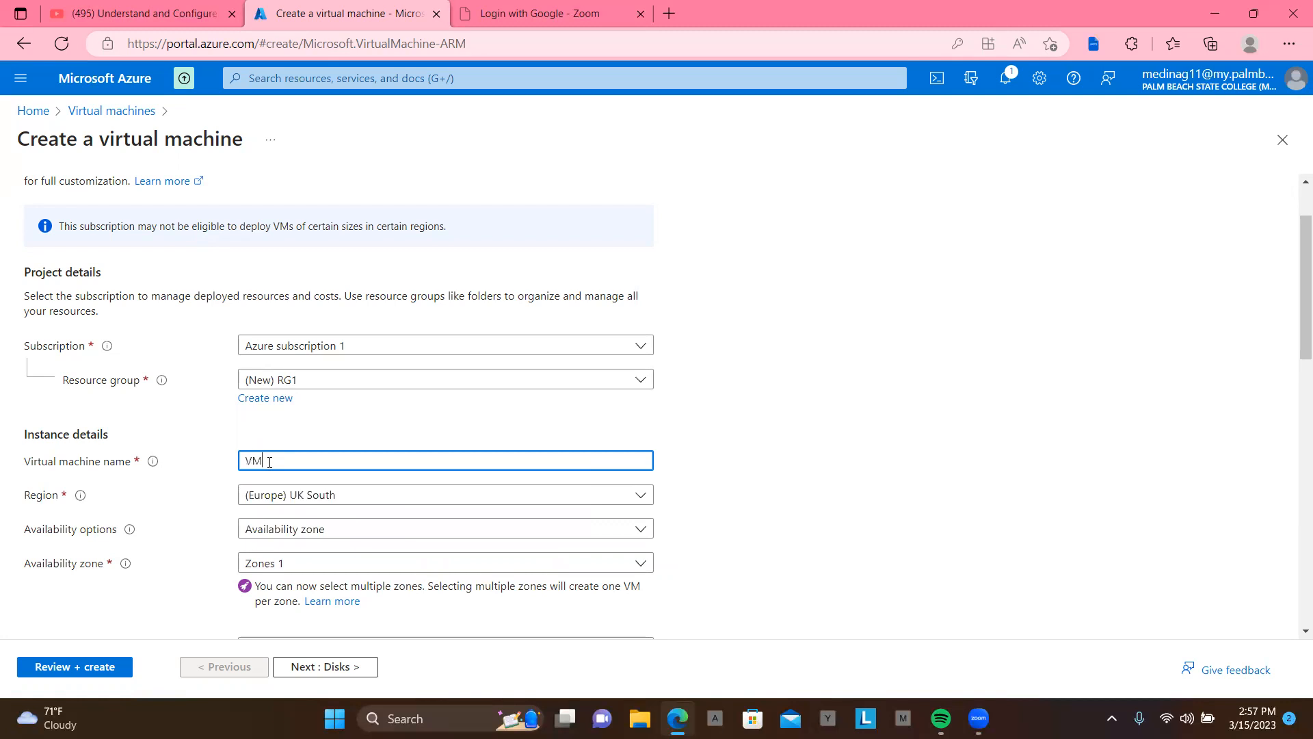
text(1)
- Set the virtual machine's image to Windows Server 2019 Datacenter - x64 Gen2
scroll(269, 462, down, 2)
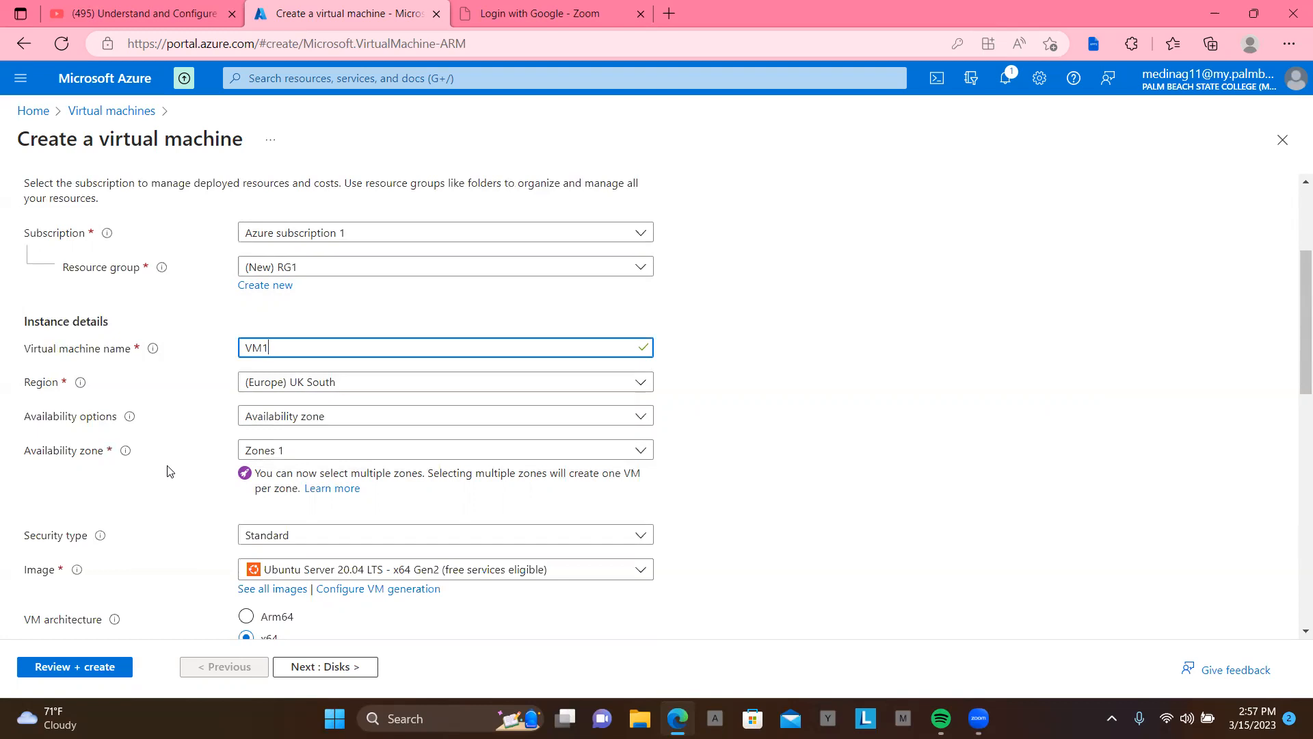
scroll(169, 471, down, 3)
scroll(170, 471, down, 2)
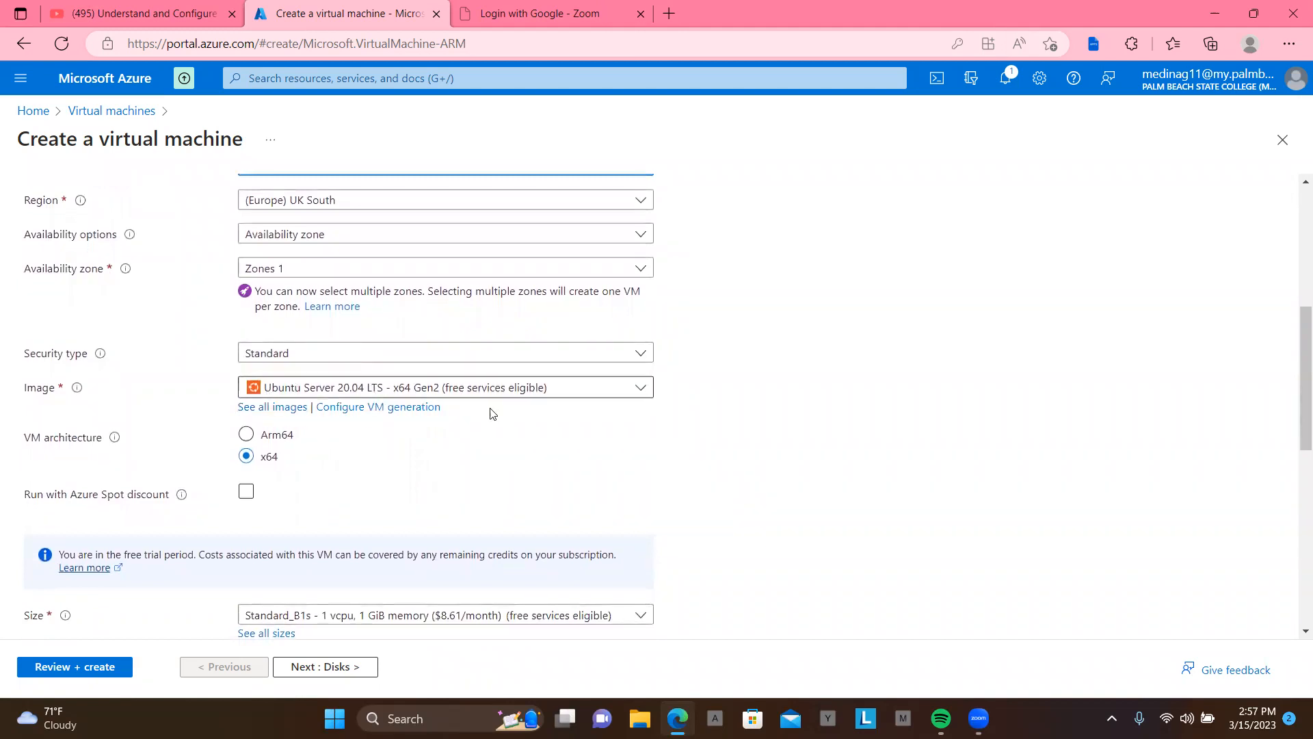
click(643, 392)
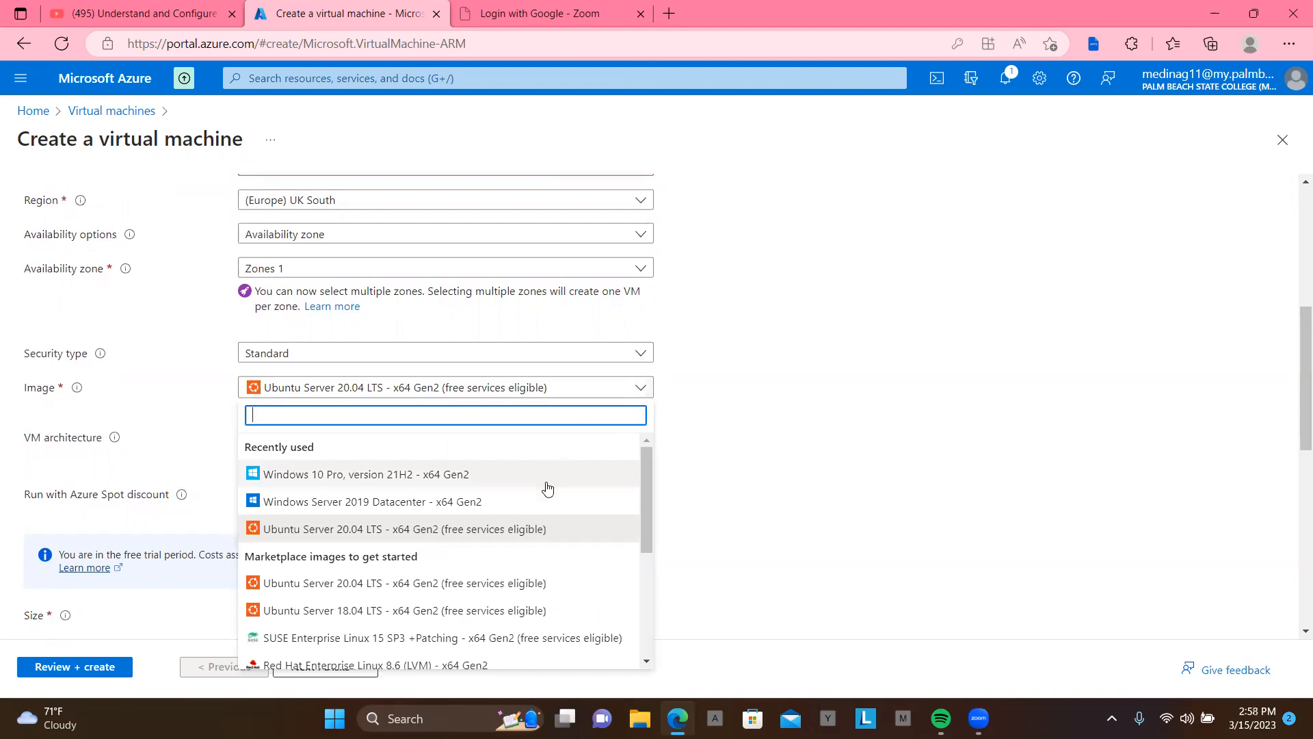
click(539, 502)
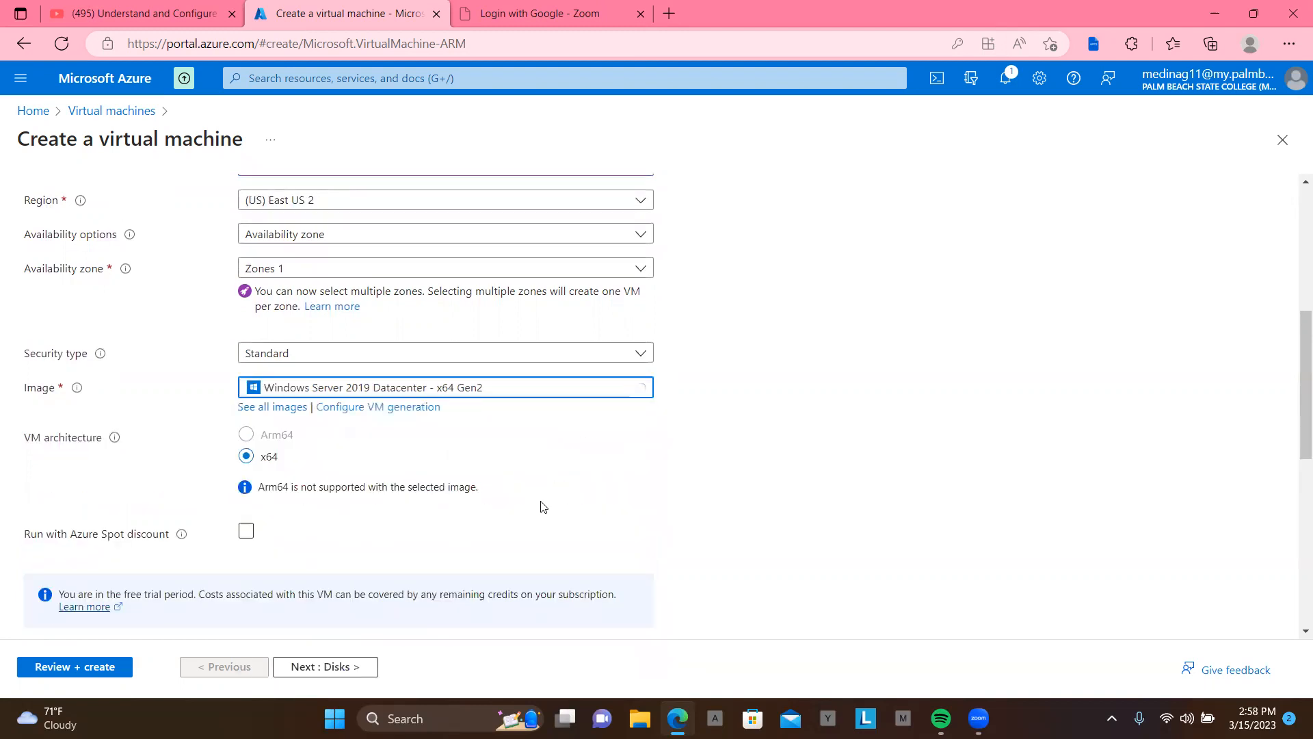
- Enter the administrator account's username and fill in the password confirmation with the saved password
scroll(544, 506, down, 3)
scroll(543, 506, down, 1)
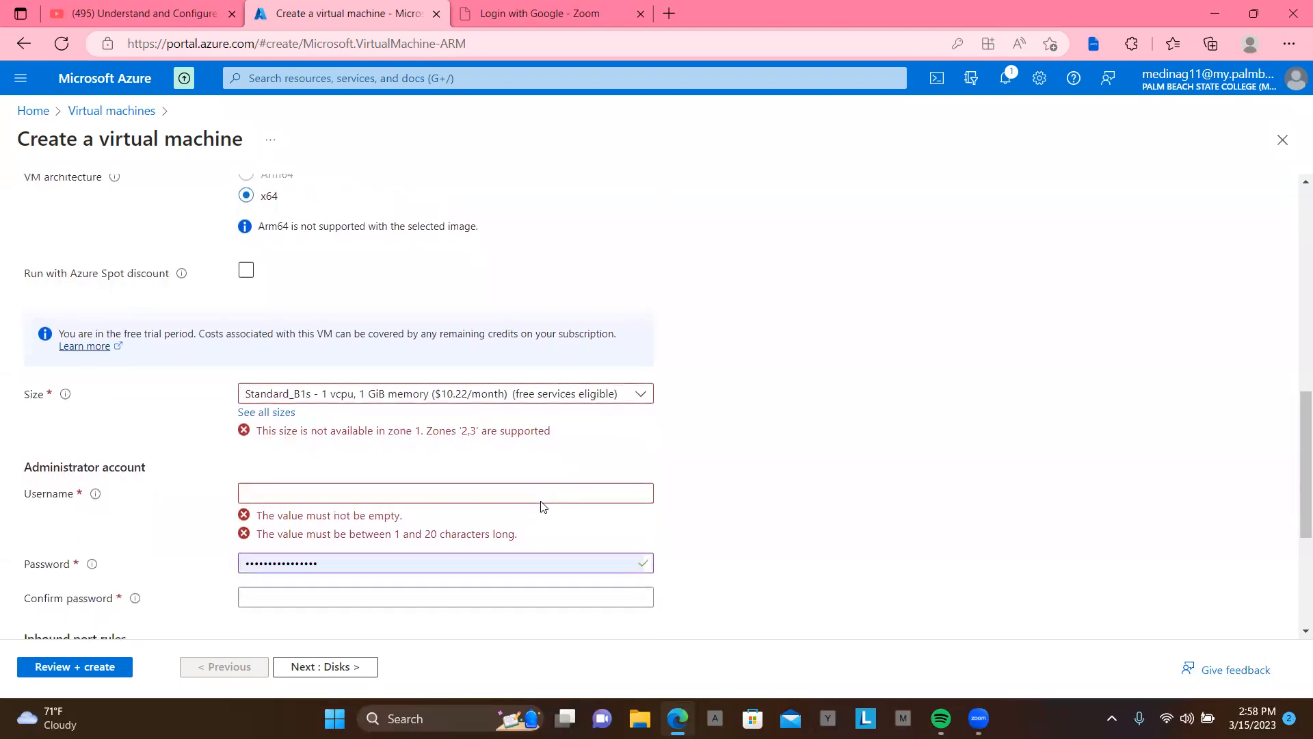
click(430, 481)
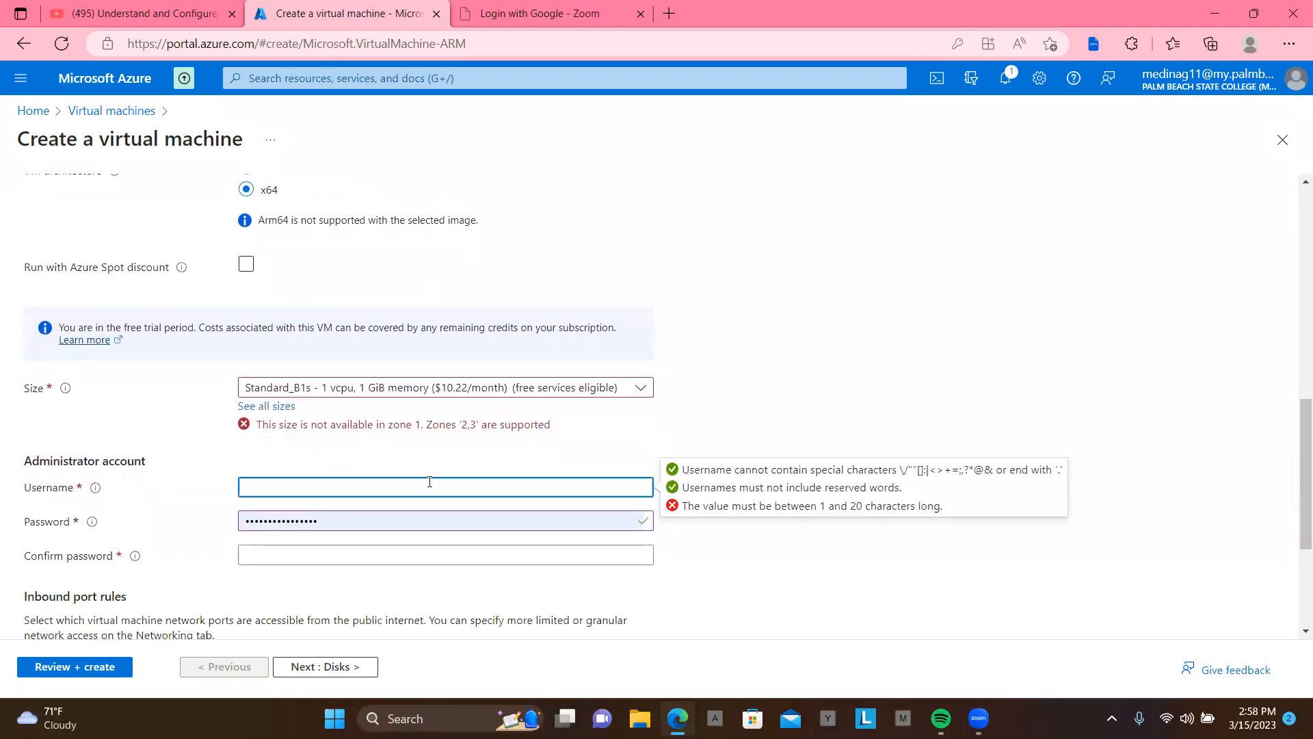
text(Karl)
click(357, 555)
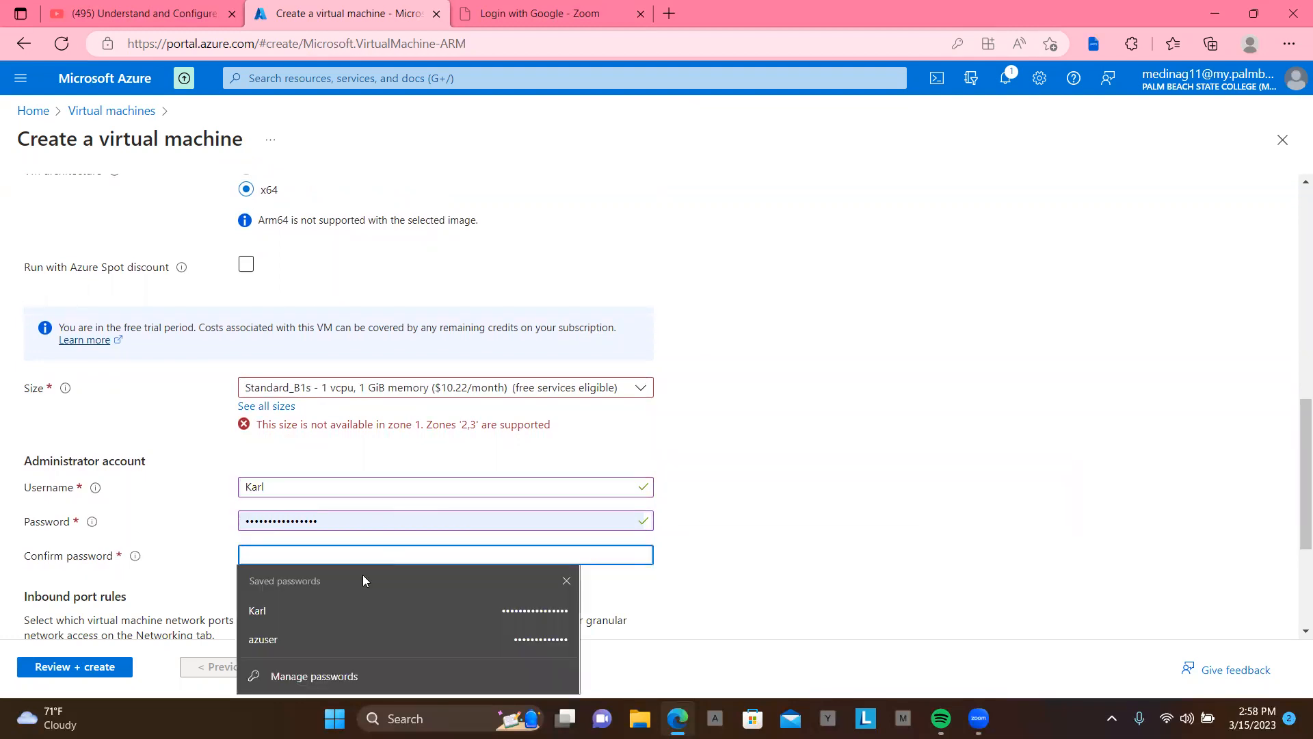
click(392, 609)
- Start a new virtual network in the virtual machine's networking settings and name it vNet1
scroll(452, 591, down, 2)
scroll(457, 591, down, 1)
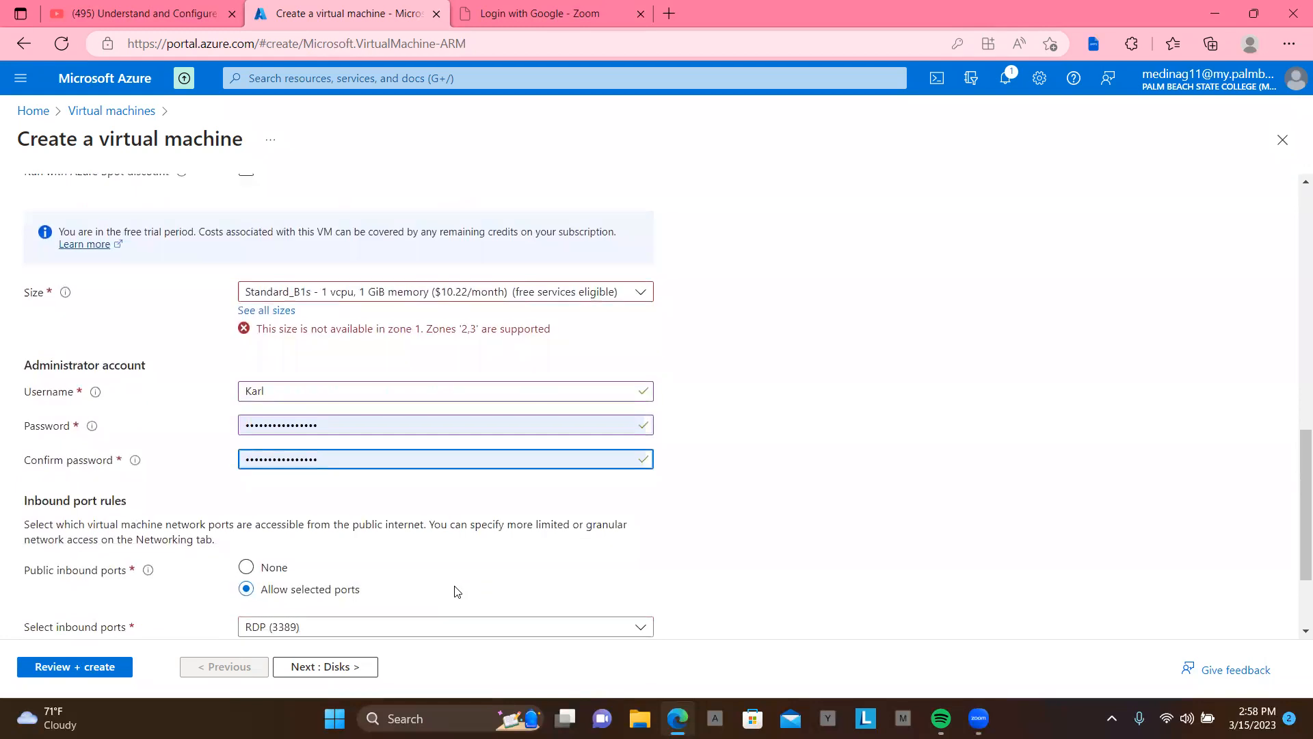
scroll(457, 591, down, 1)
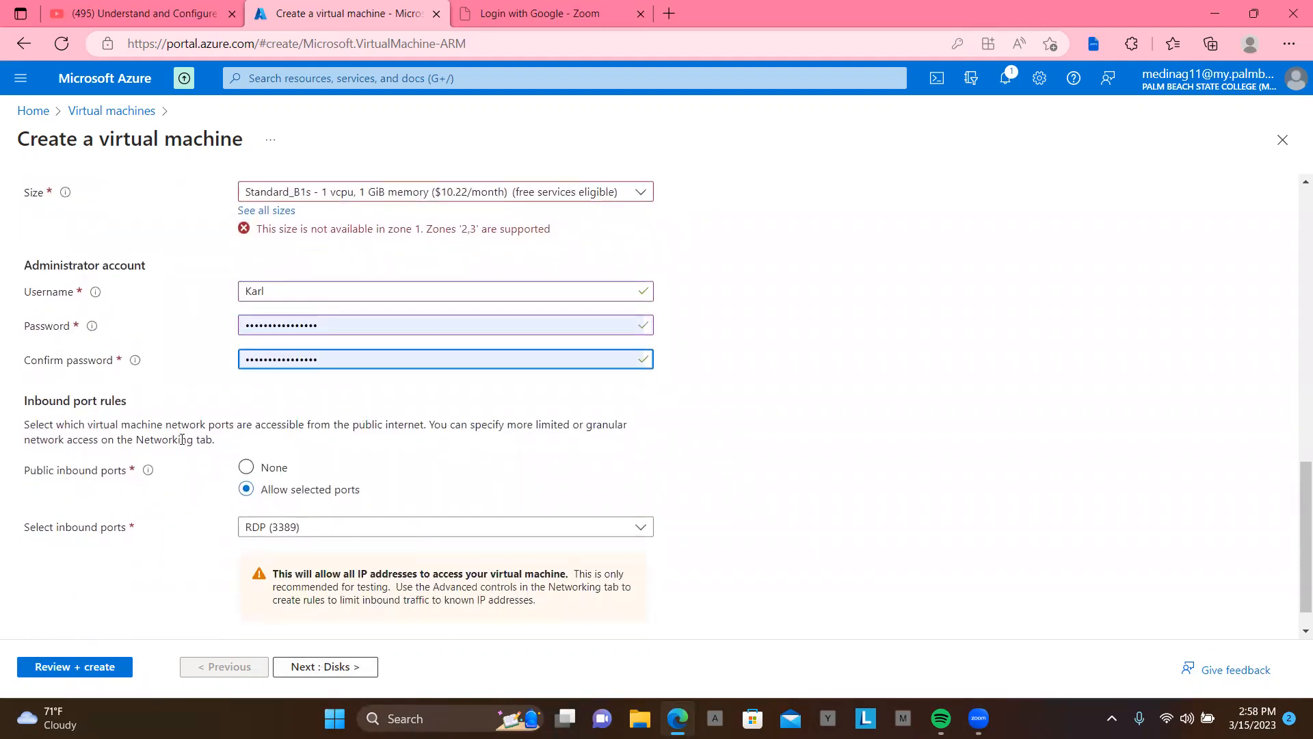
scroll(140, 470, up, 15)
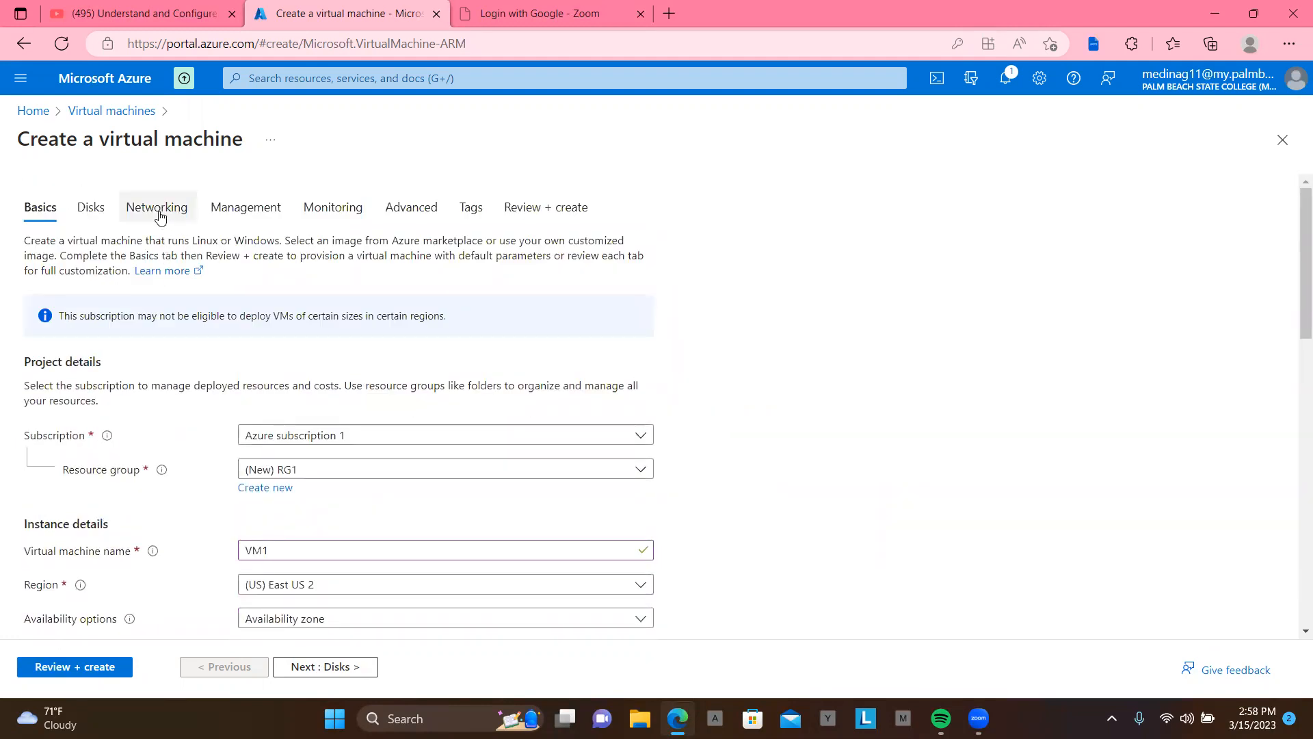
click(159, 215)
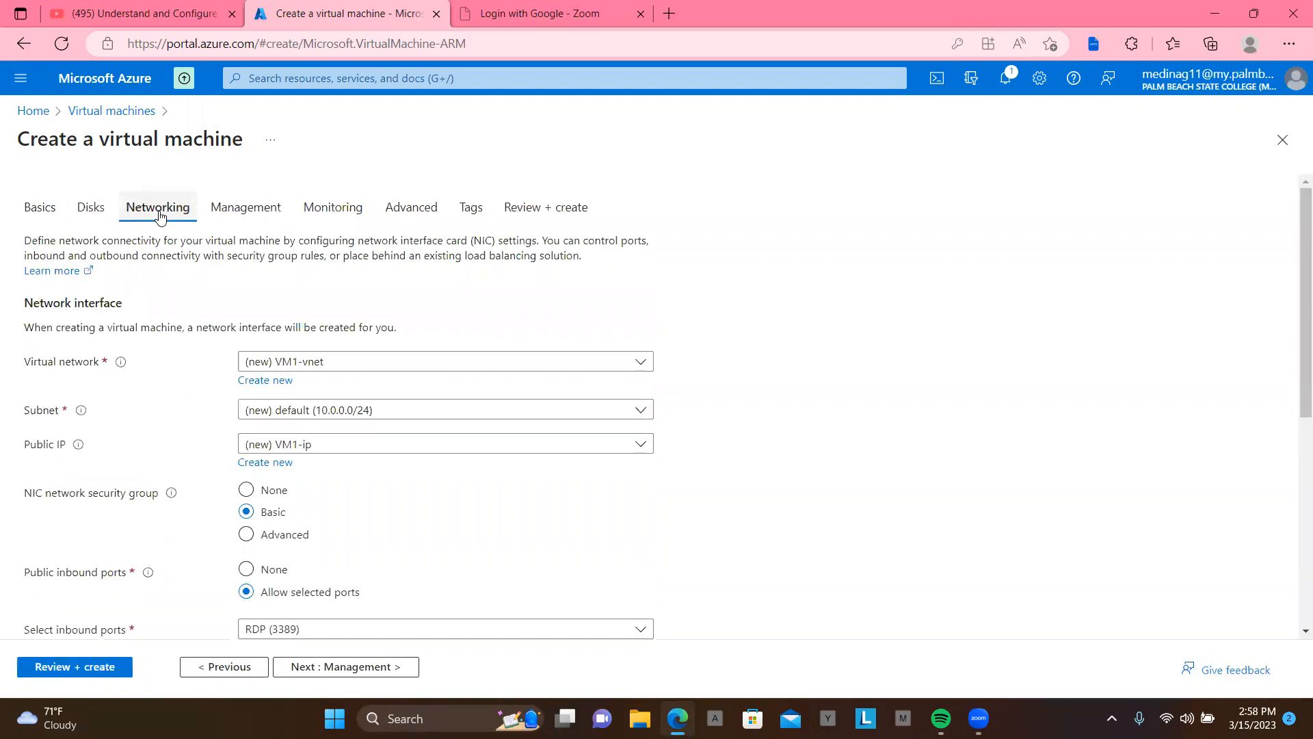
click(262, 387)
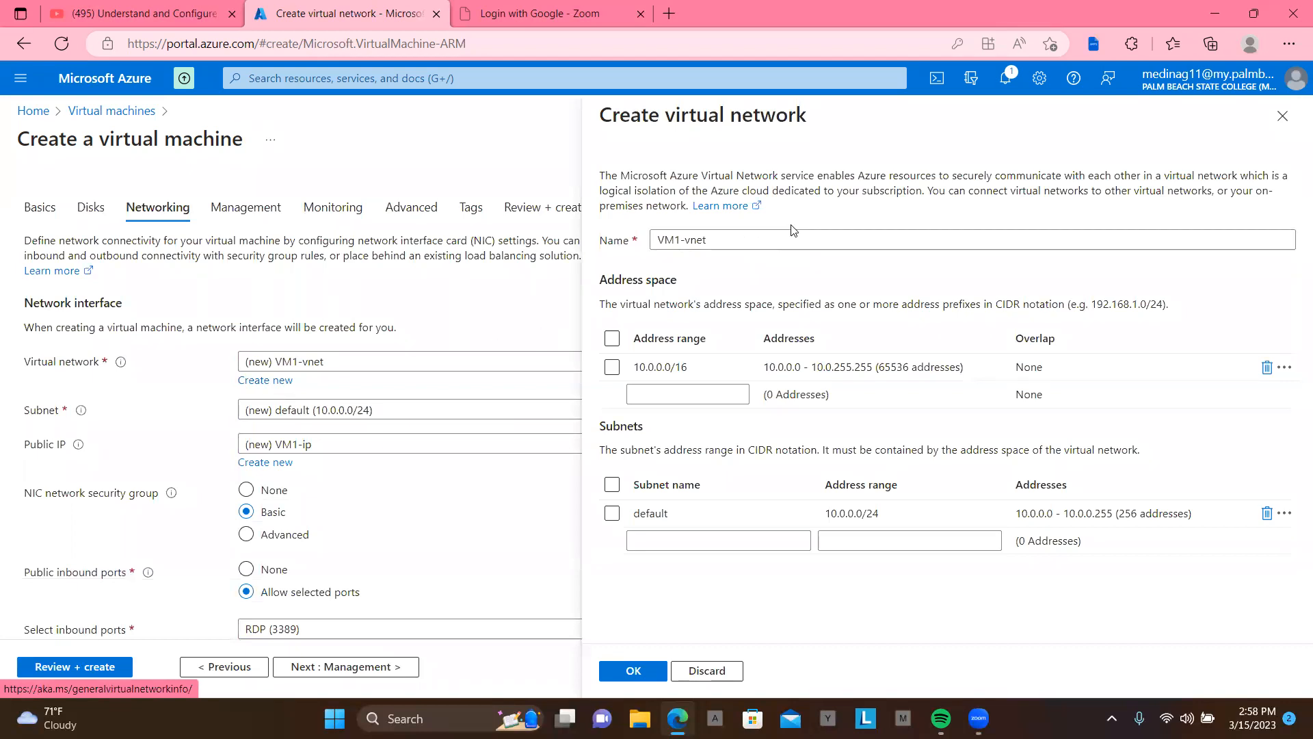
click(744, 236)
triple_click(744, 236)
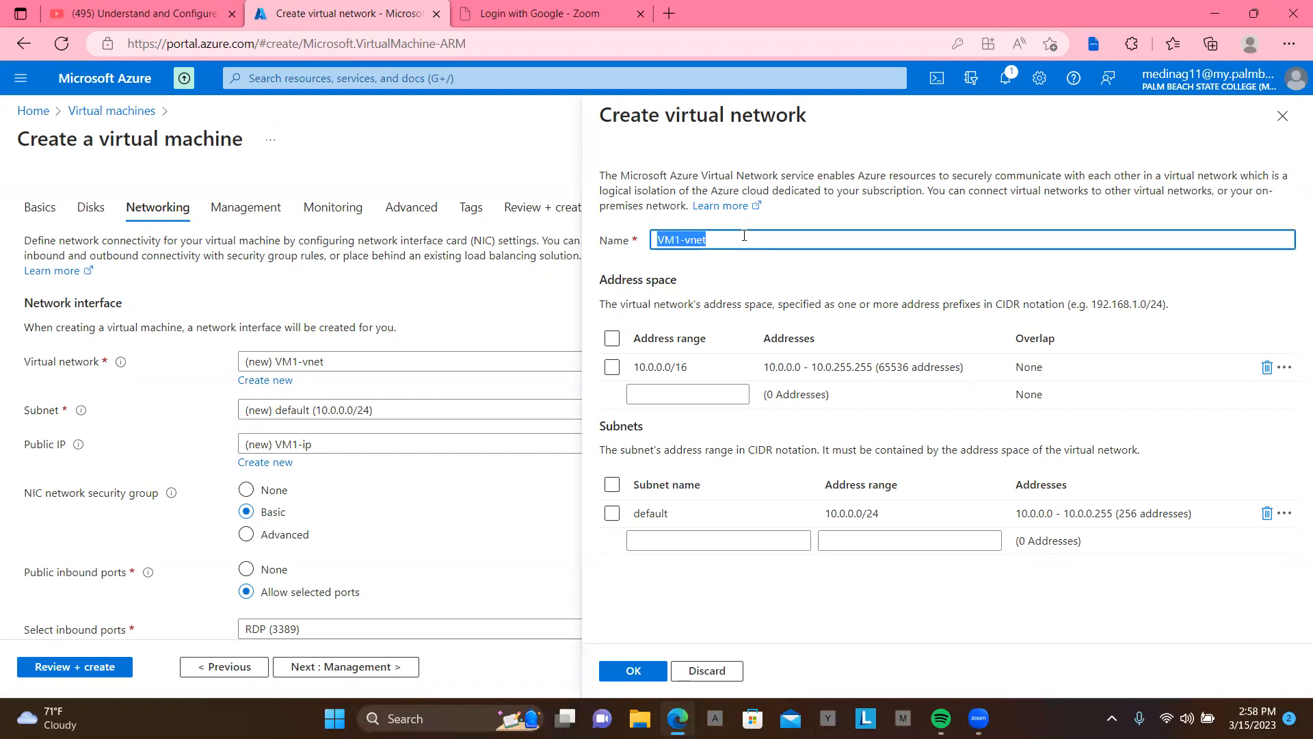
text(V)
key(BackSpace)
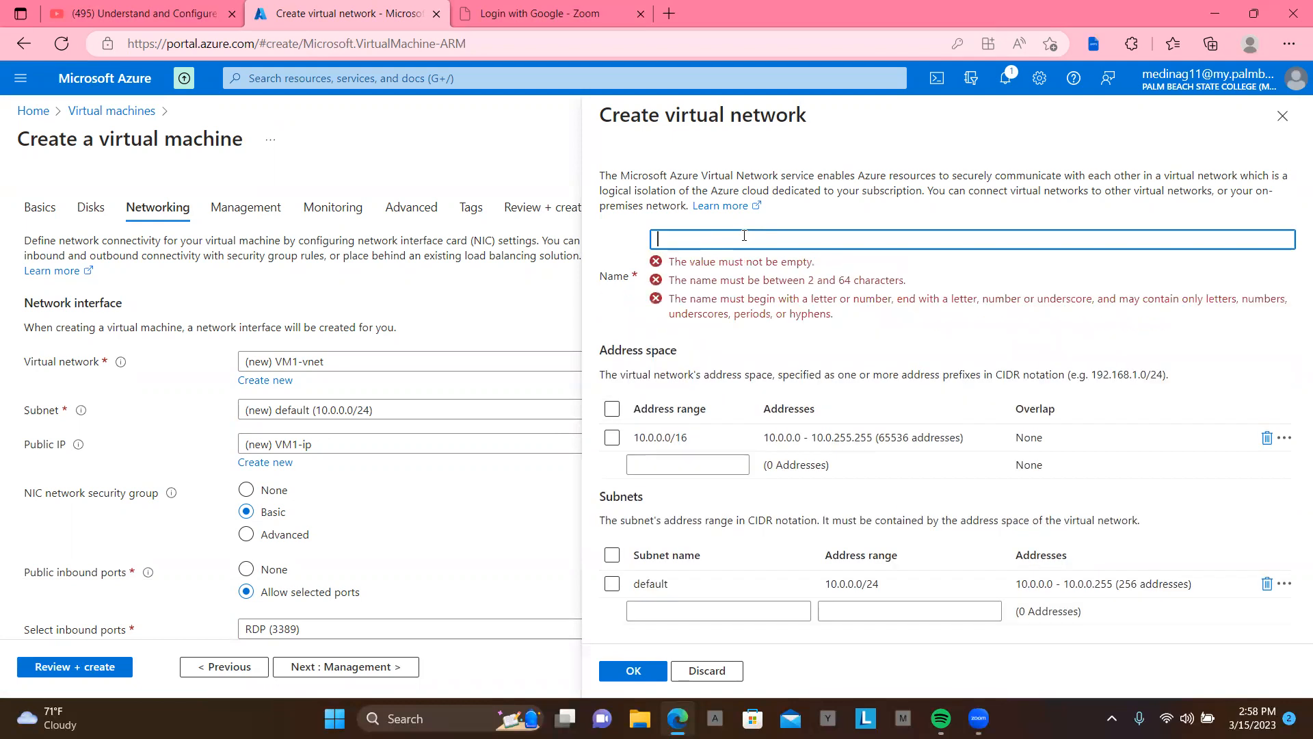
text(vNet1)
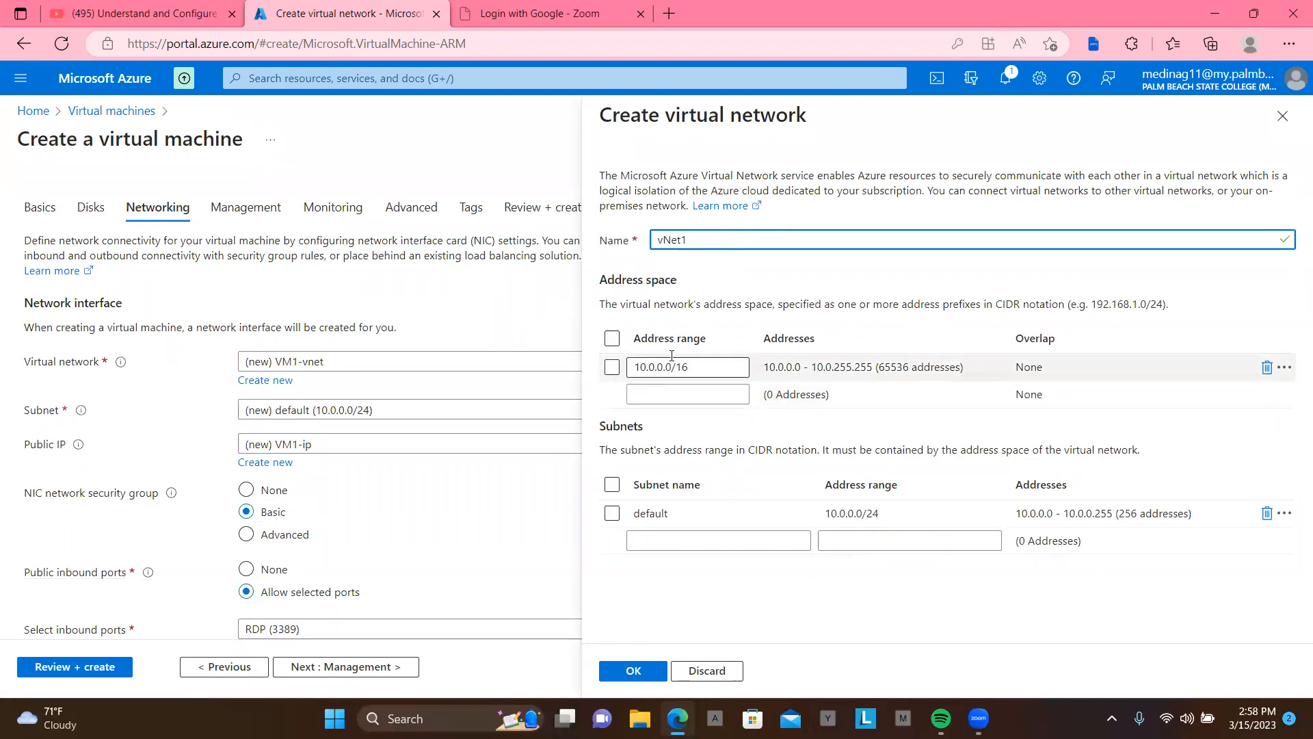
- Replace the default address range of vNet1 with 192.0.0.0/8
click(1267, 367)
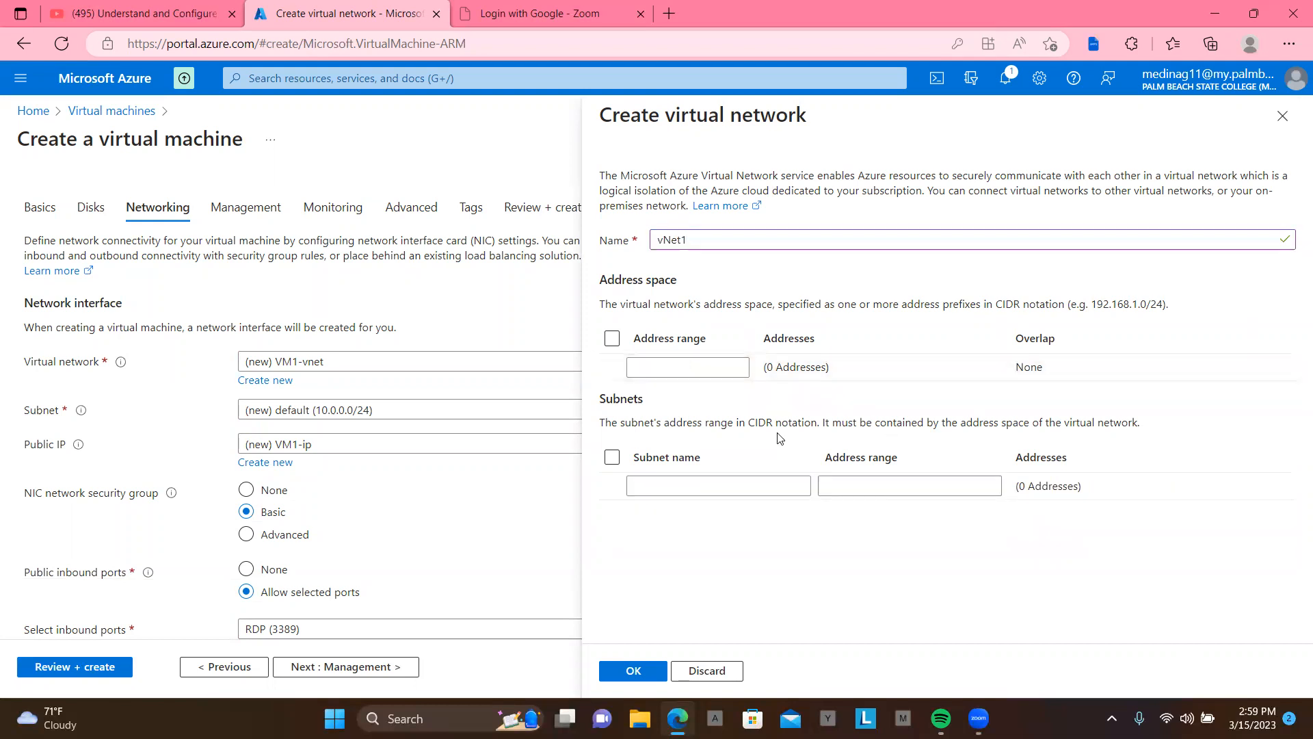
click(678, 367)
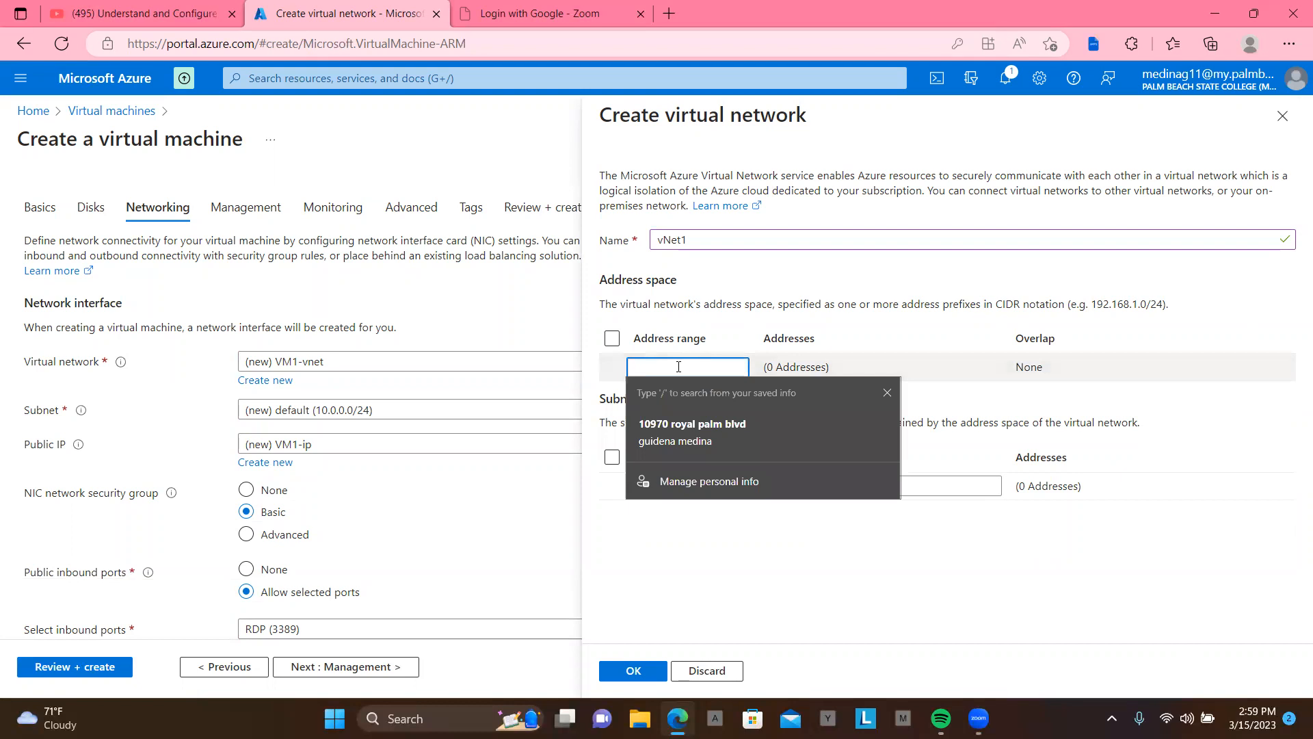
key(Escape)
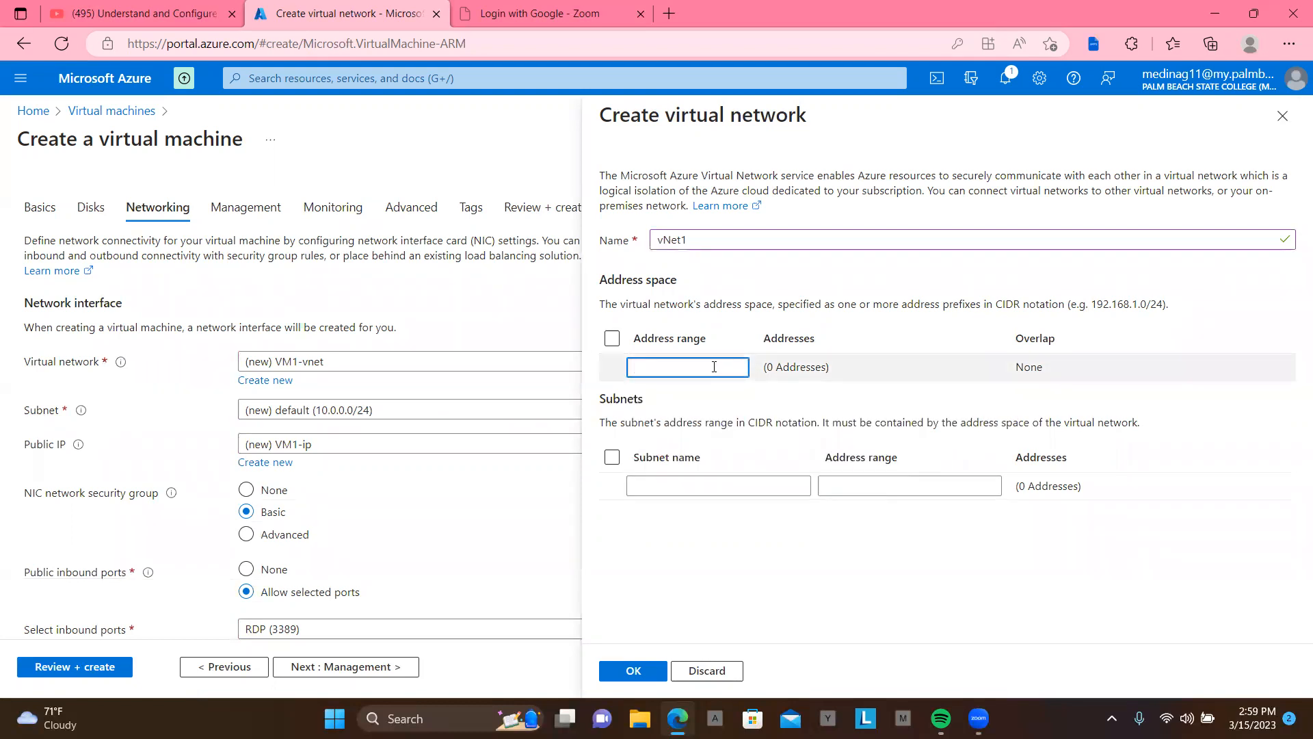
text(192)
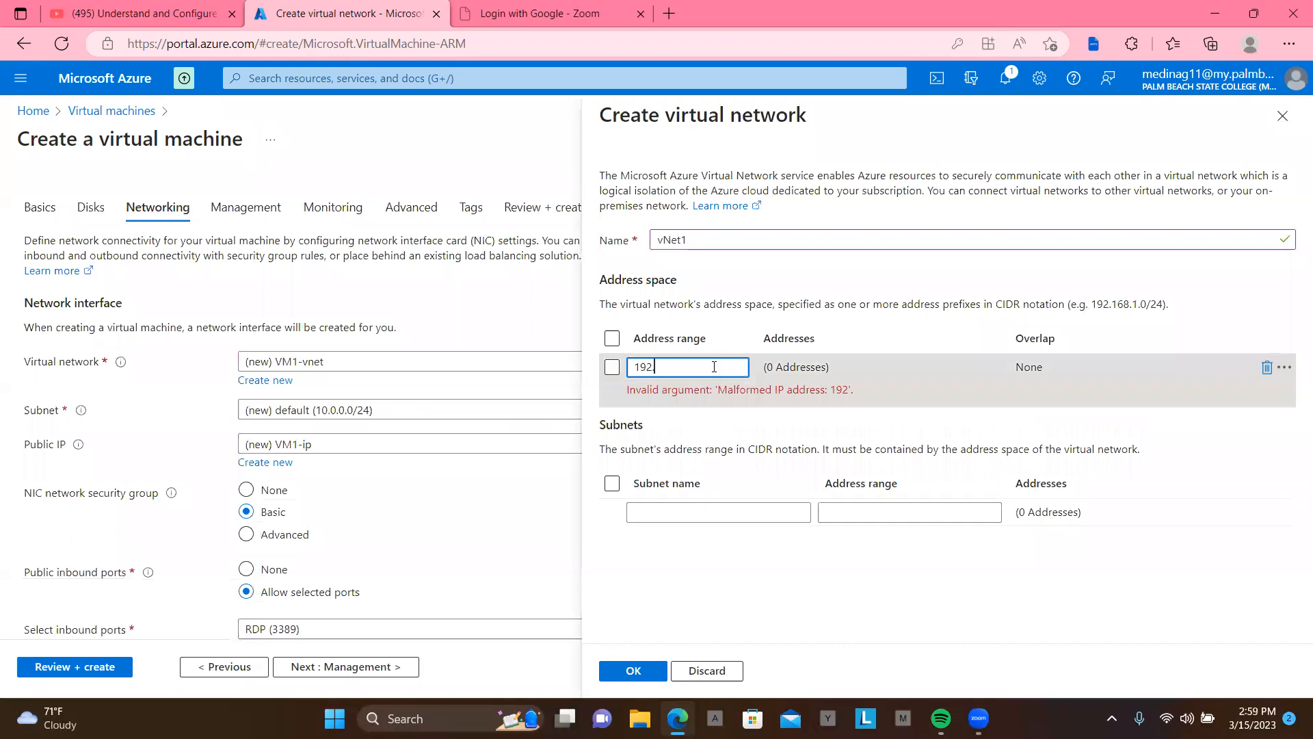
text(.0.0.0)
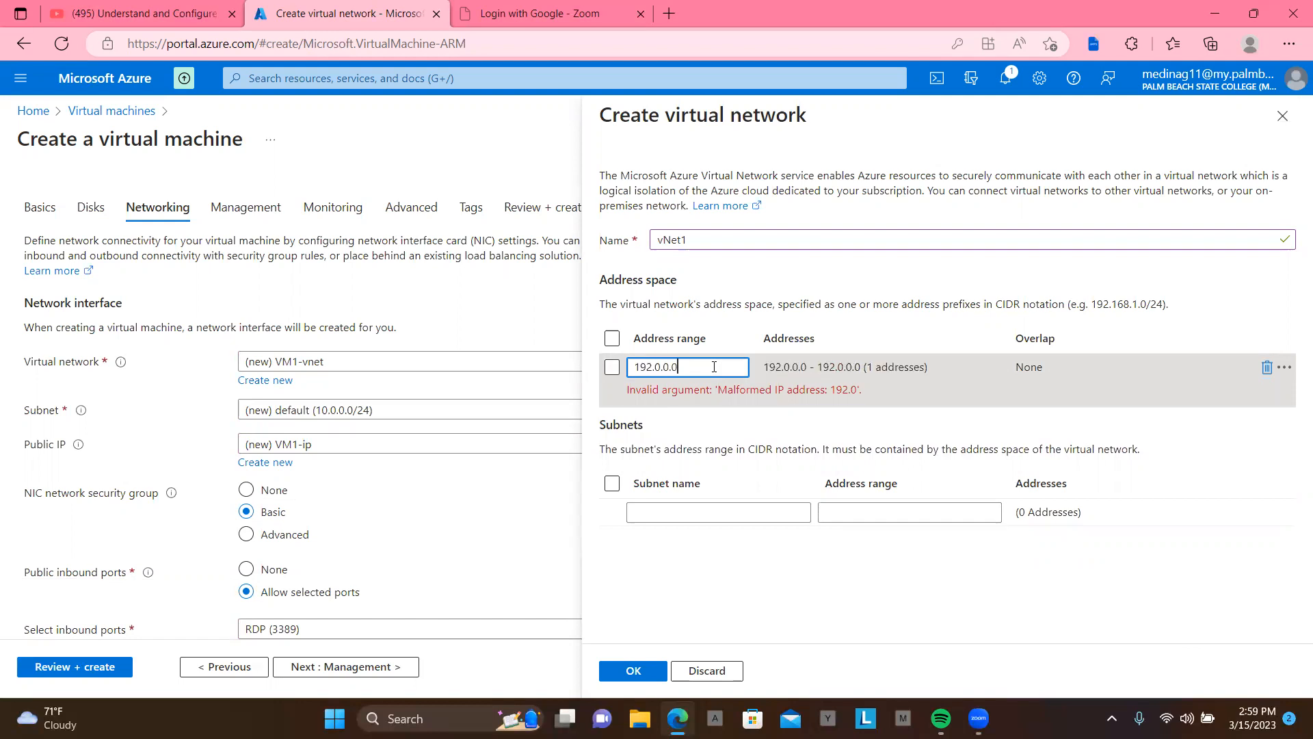
text(/8)
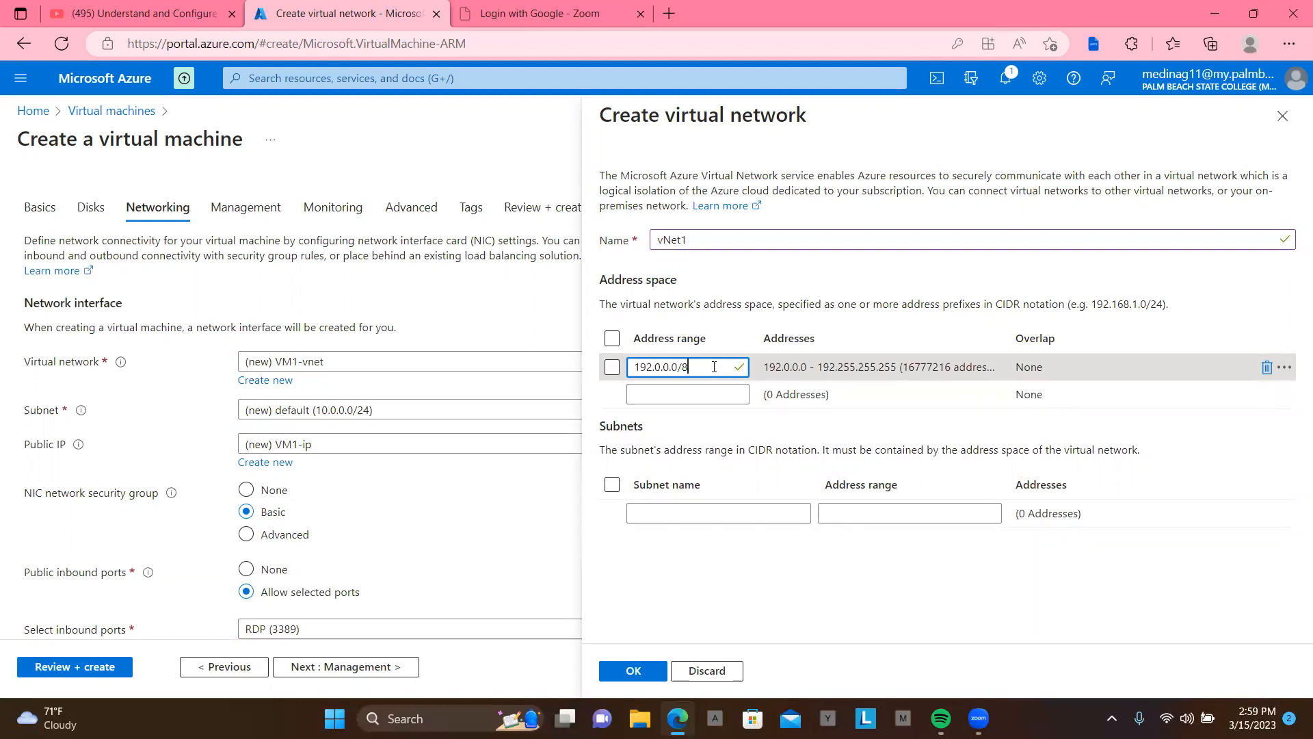
- Add a subnet named Subnet1 with the address range 192.168.1.0/24 and confirm the new virtual network
click(722, 514)
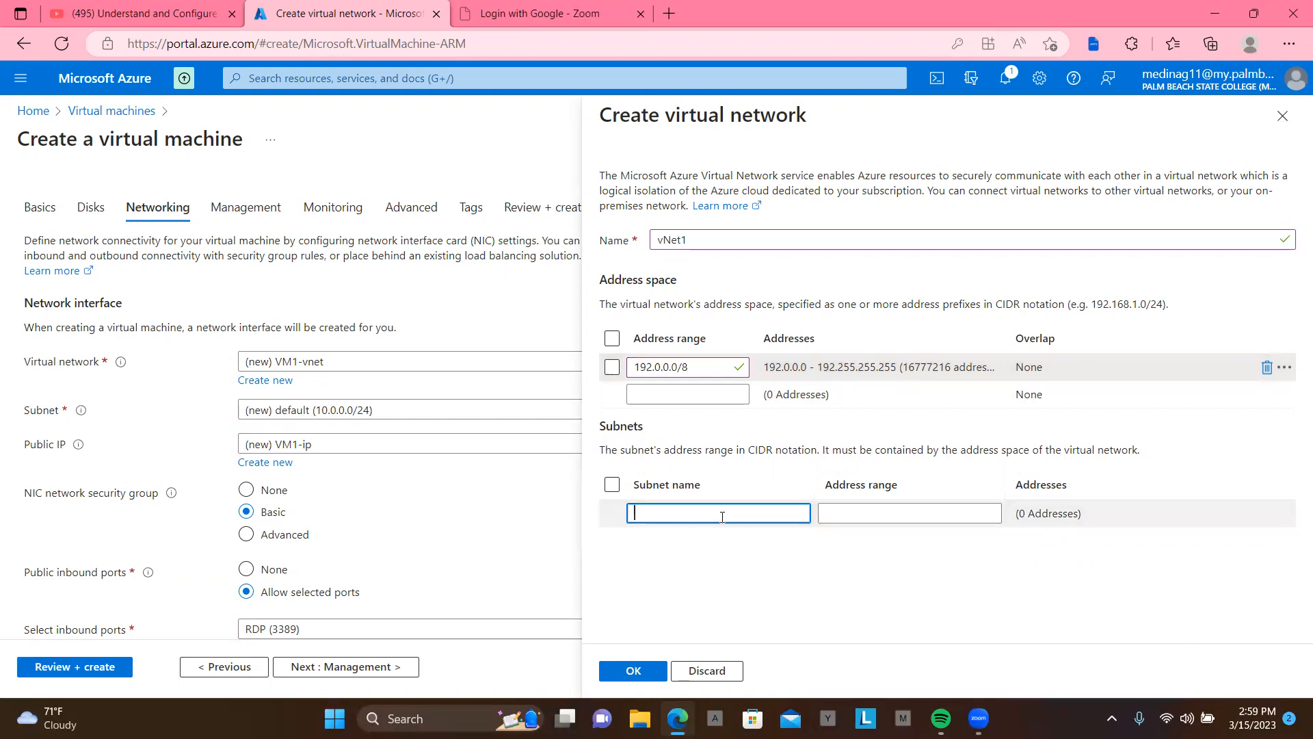
text(S)
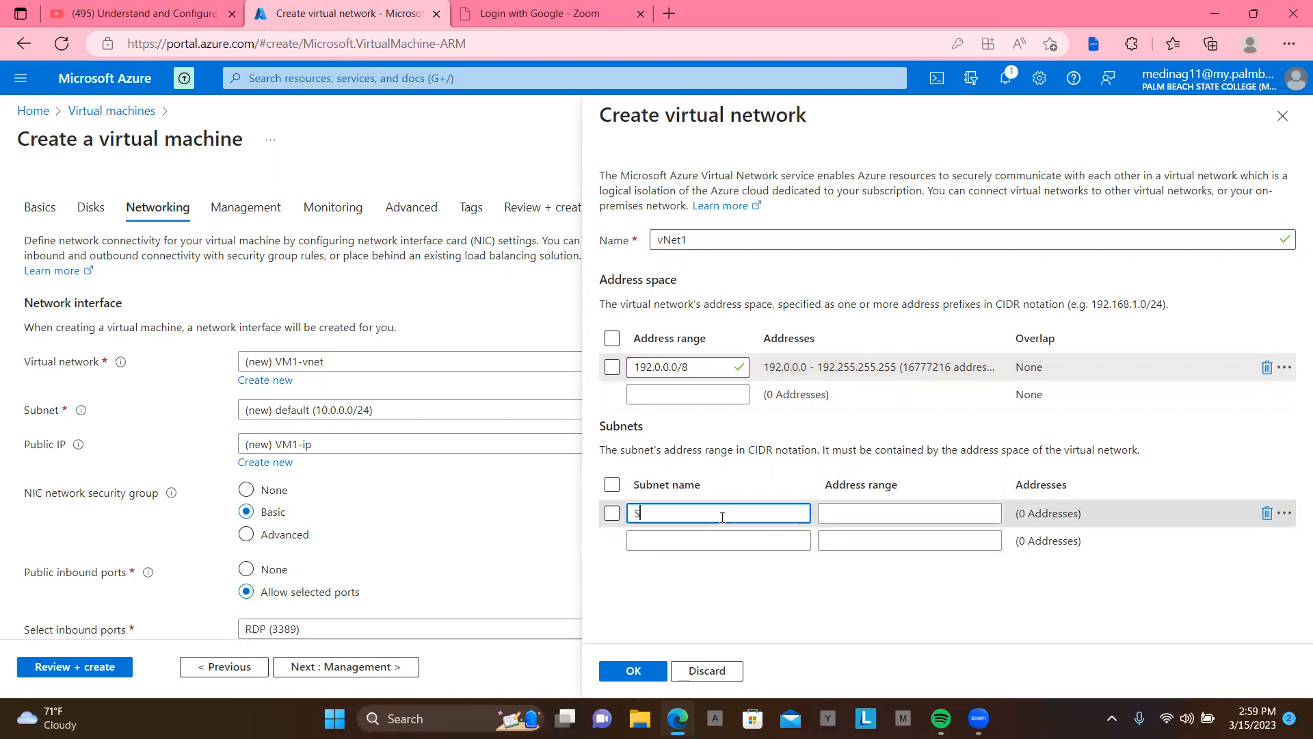
text(ubnet1)
click(867, 514)
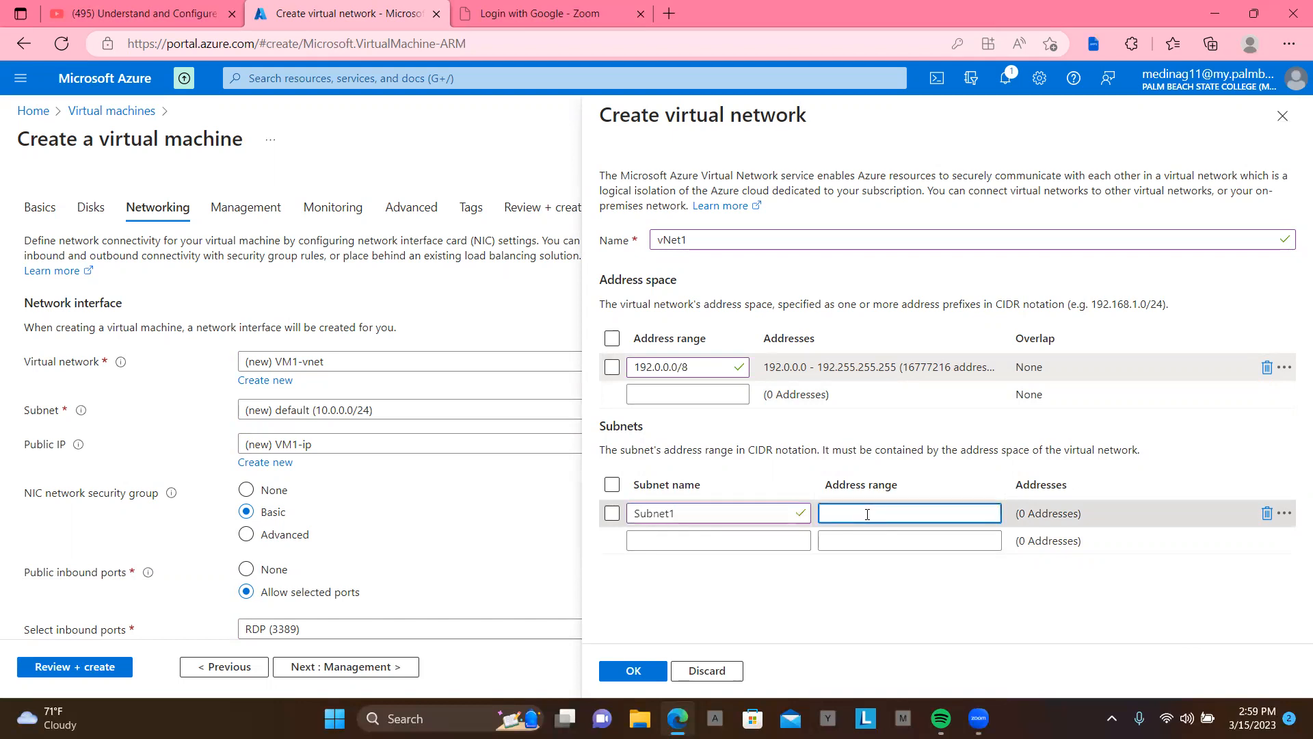
text(192.168)
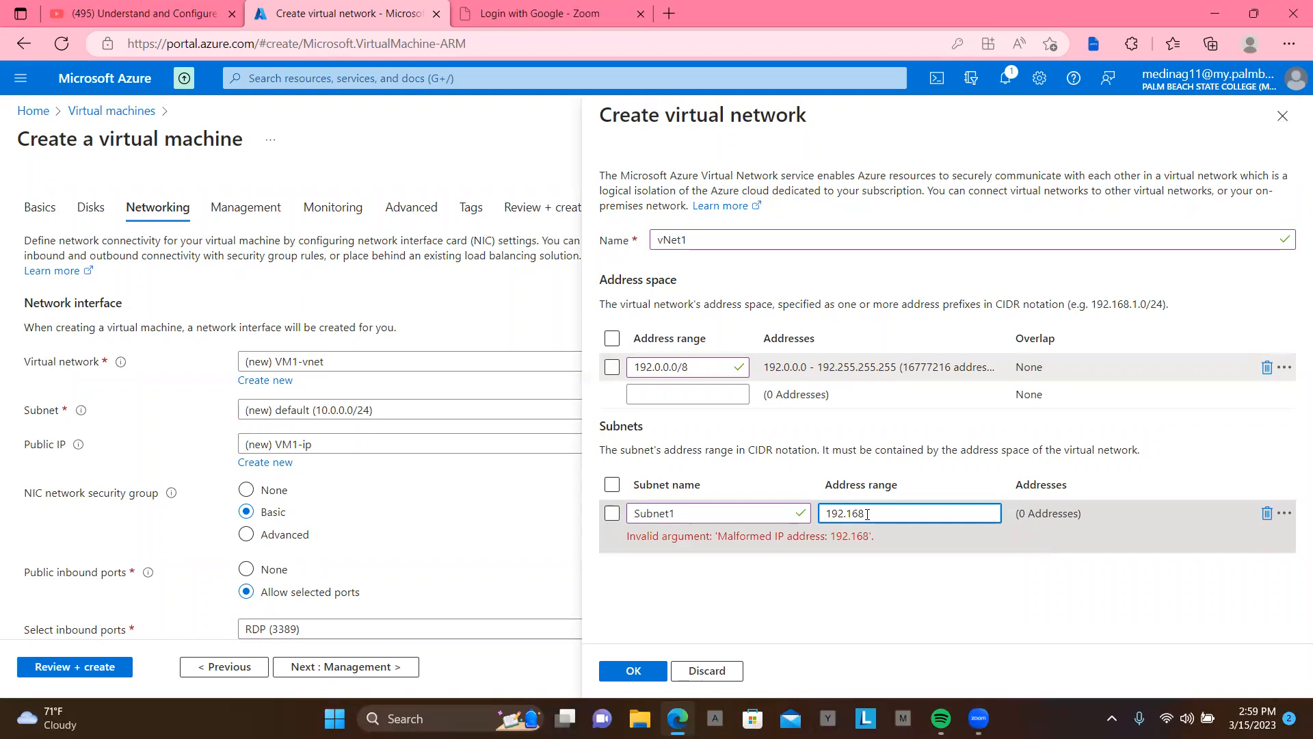
text(.1.0/)
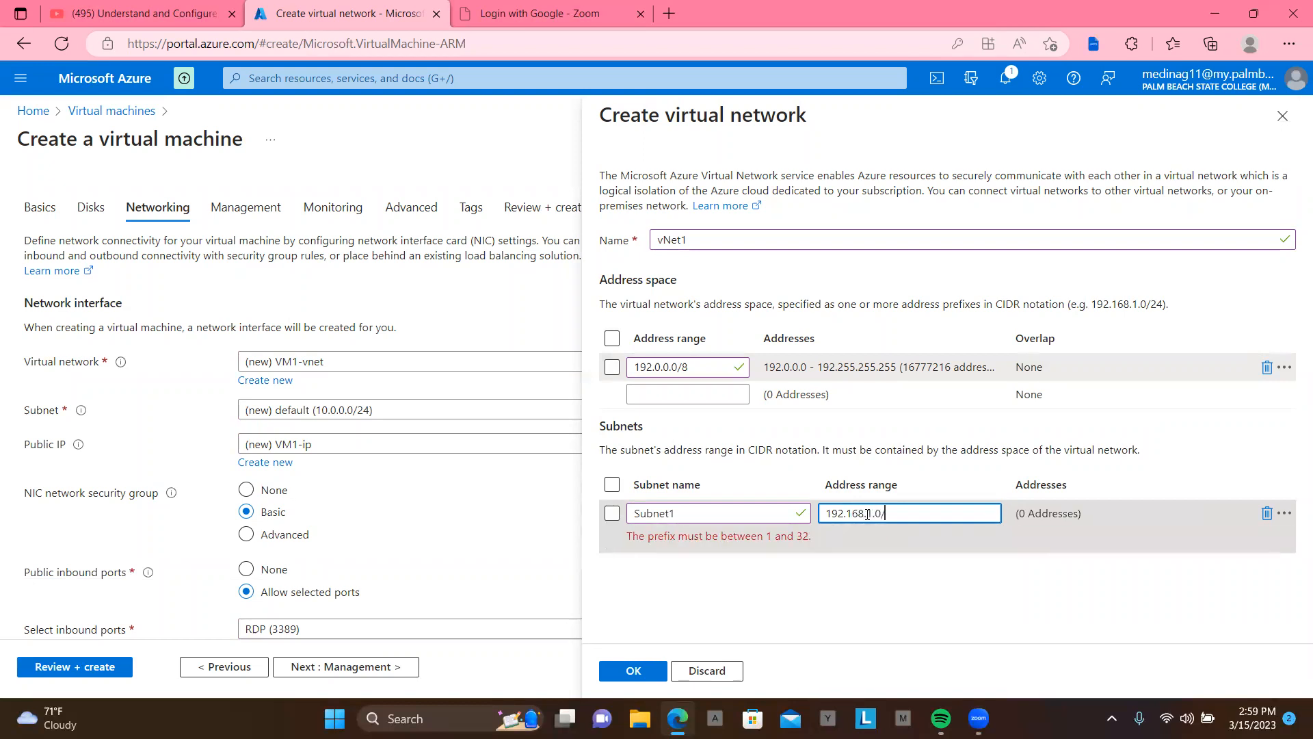
text(24)
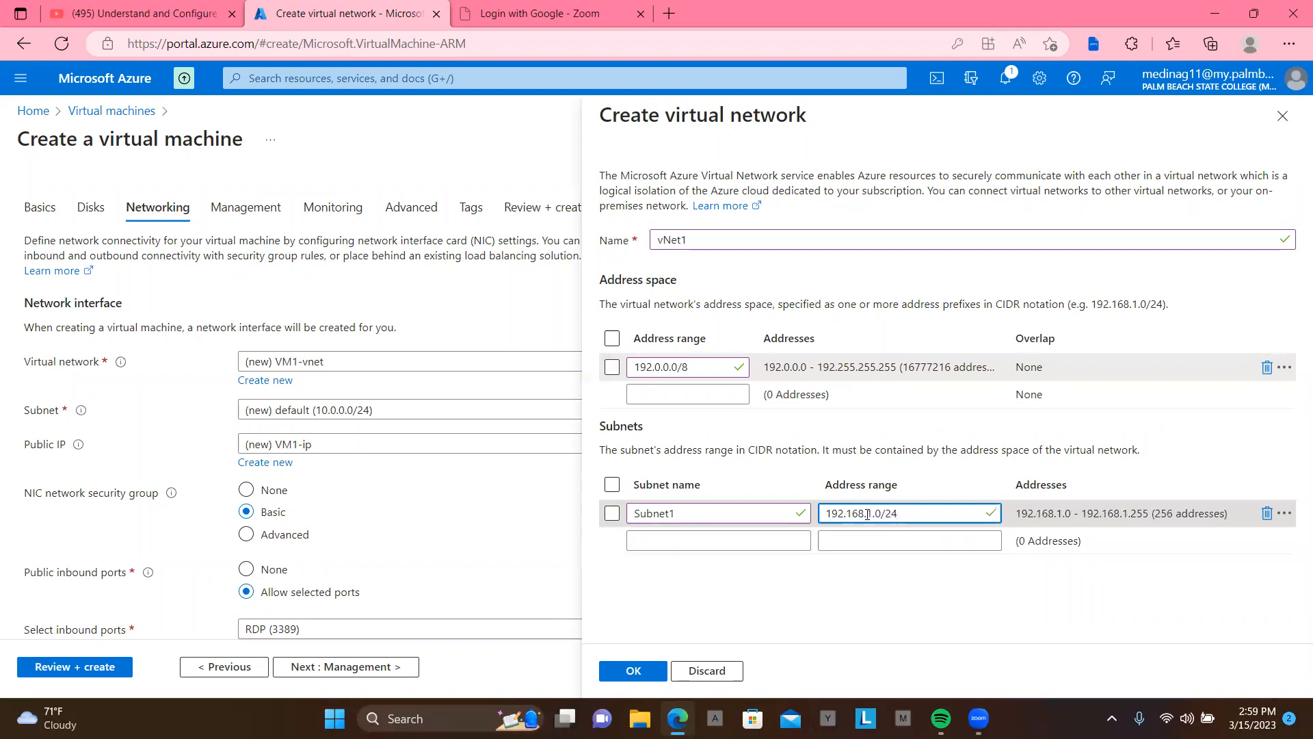
click(633, 672)
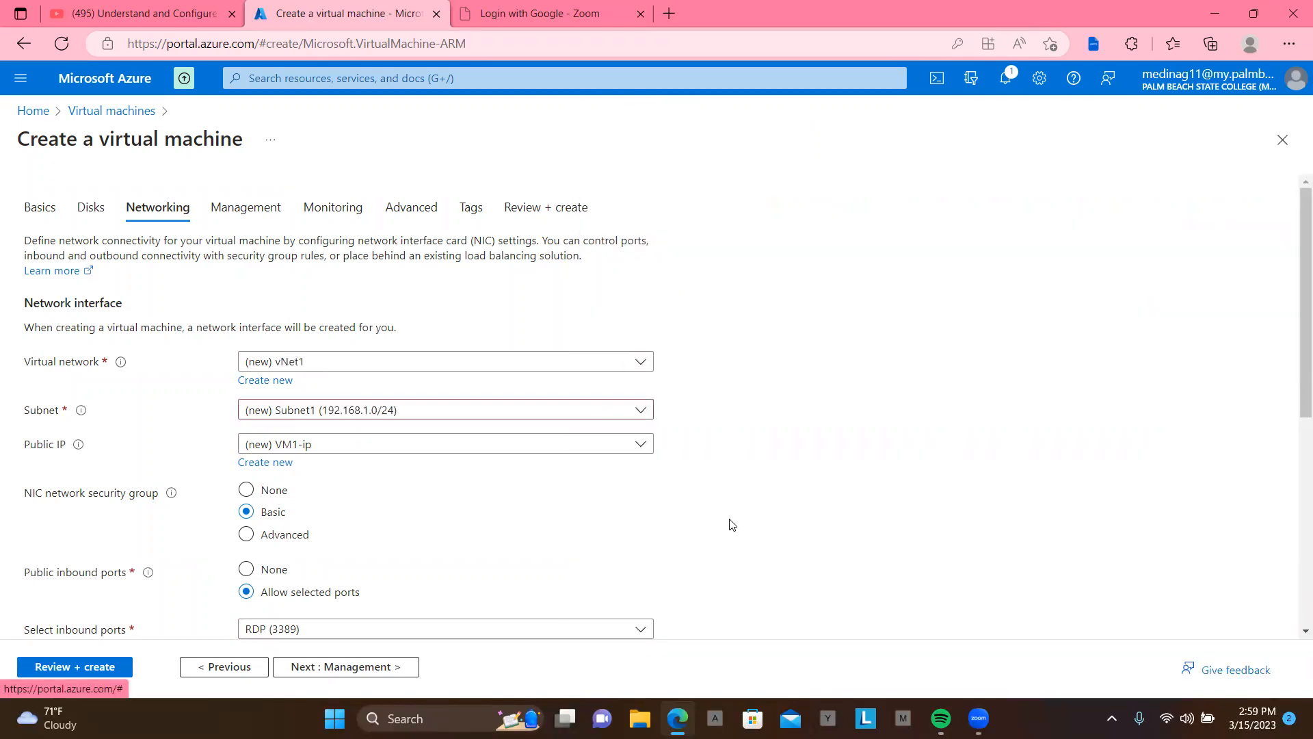
- Check the remaining networking settings and try to validate the virtual machine configuration for creation
scroll(729, 524, down, 1)
scroll(730, 524, down, 3)
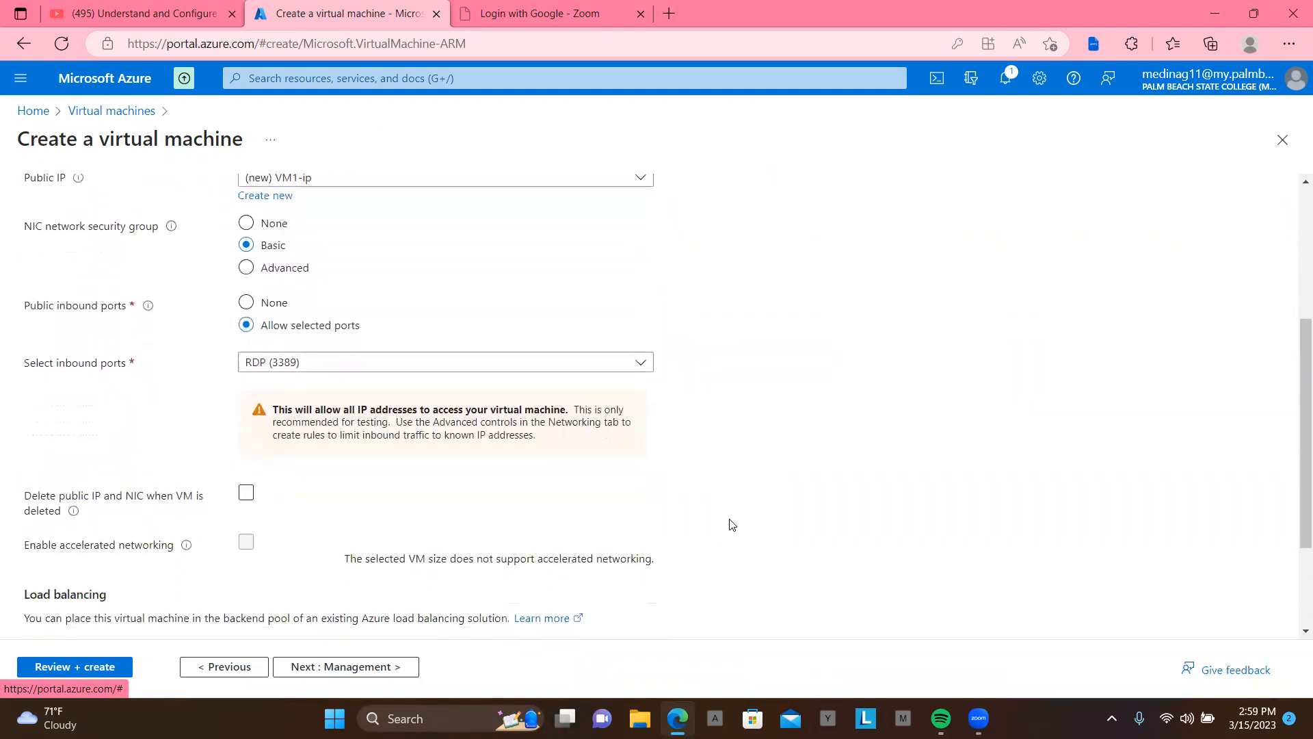
scroll(730, 524, down, 3)
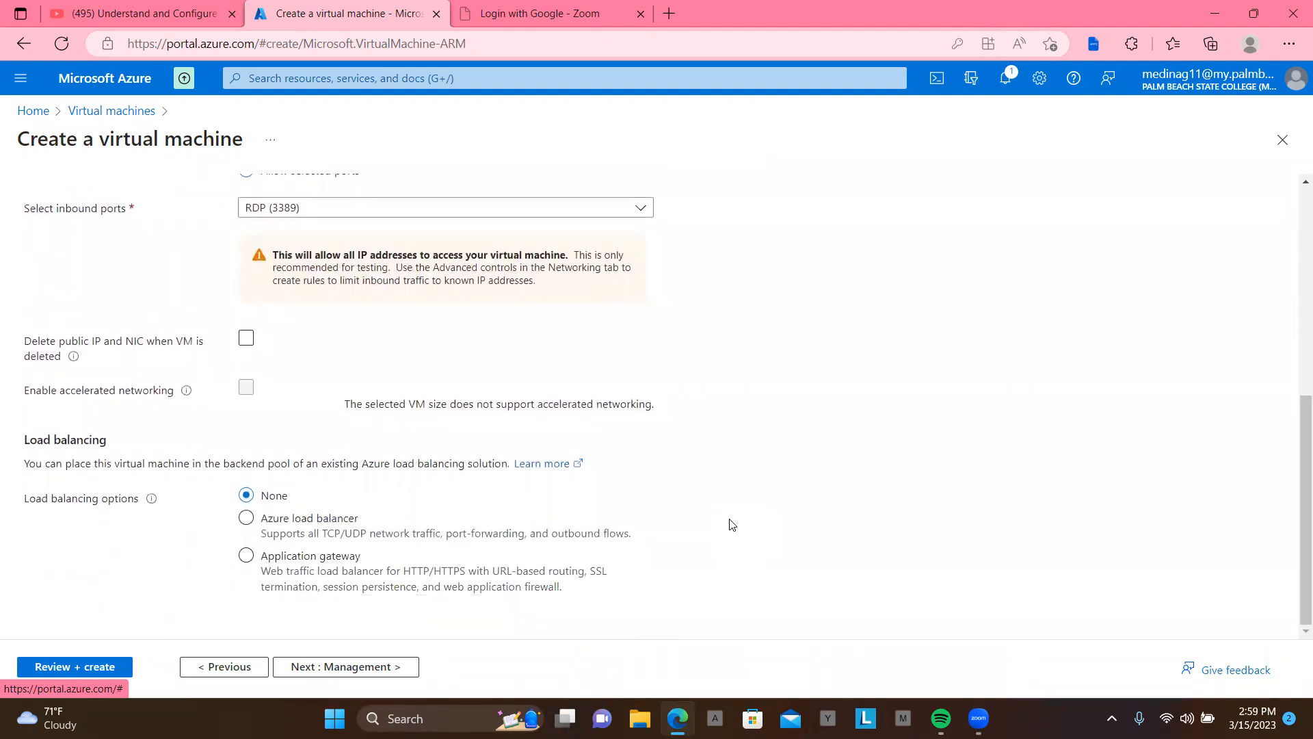
scroll(730, 525, up, 1)
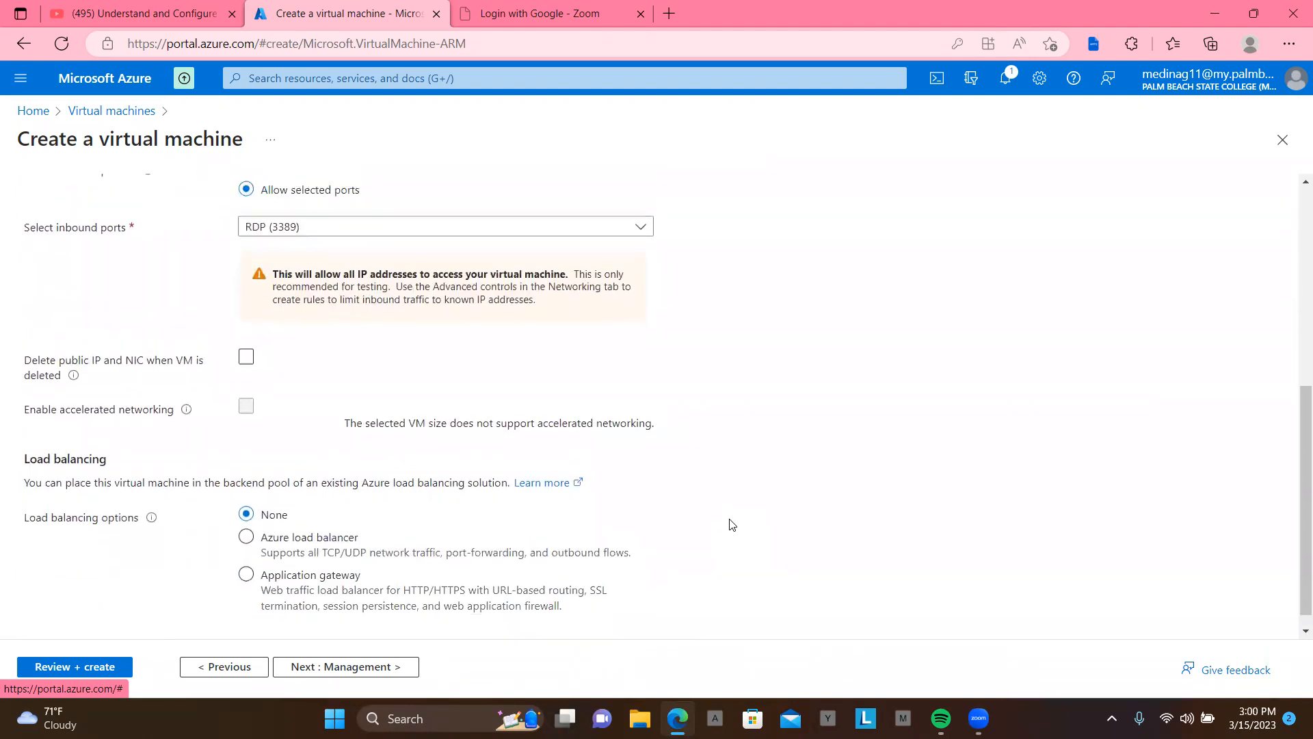
click(87, 669)
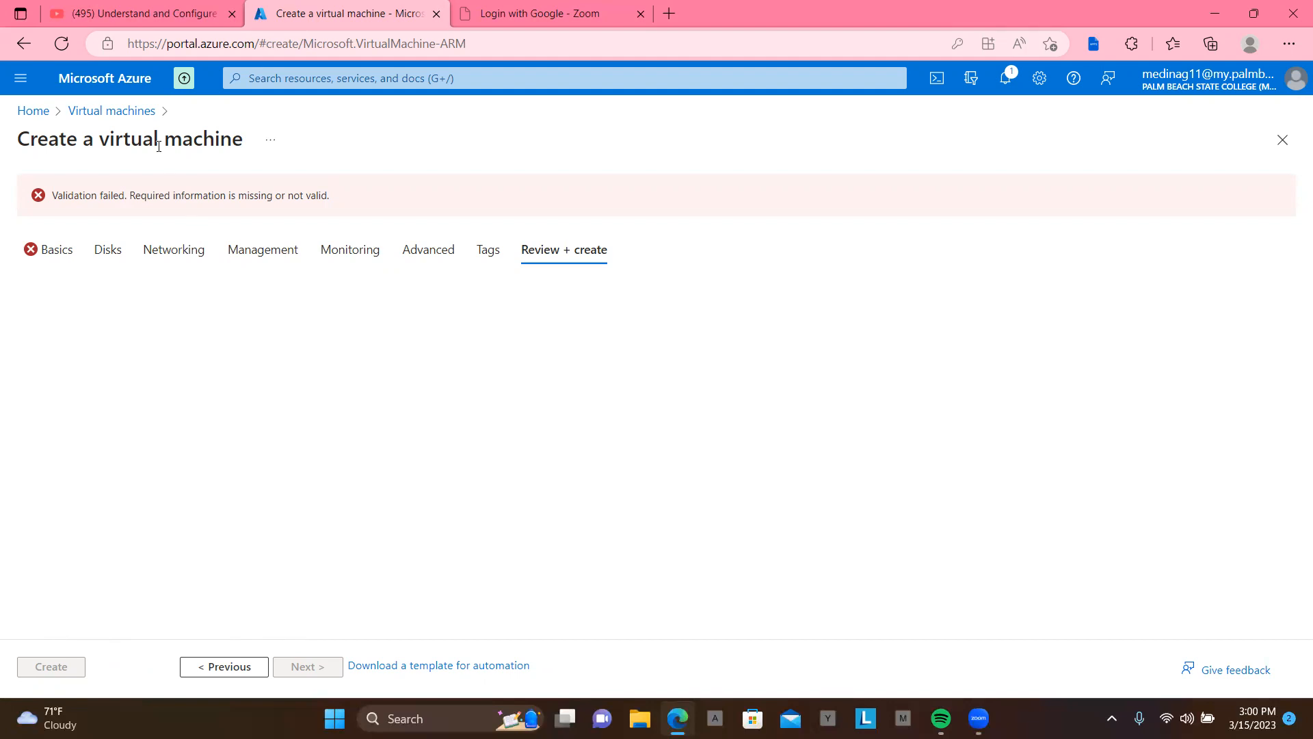
- Return to the reloaded portal home page and start creating a fresh Azure virtual machine
click(45, 113)
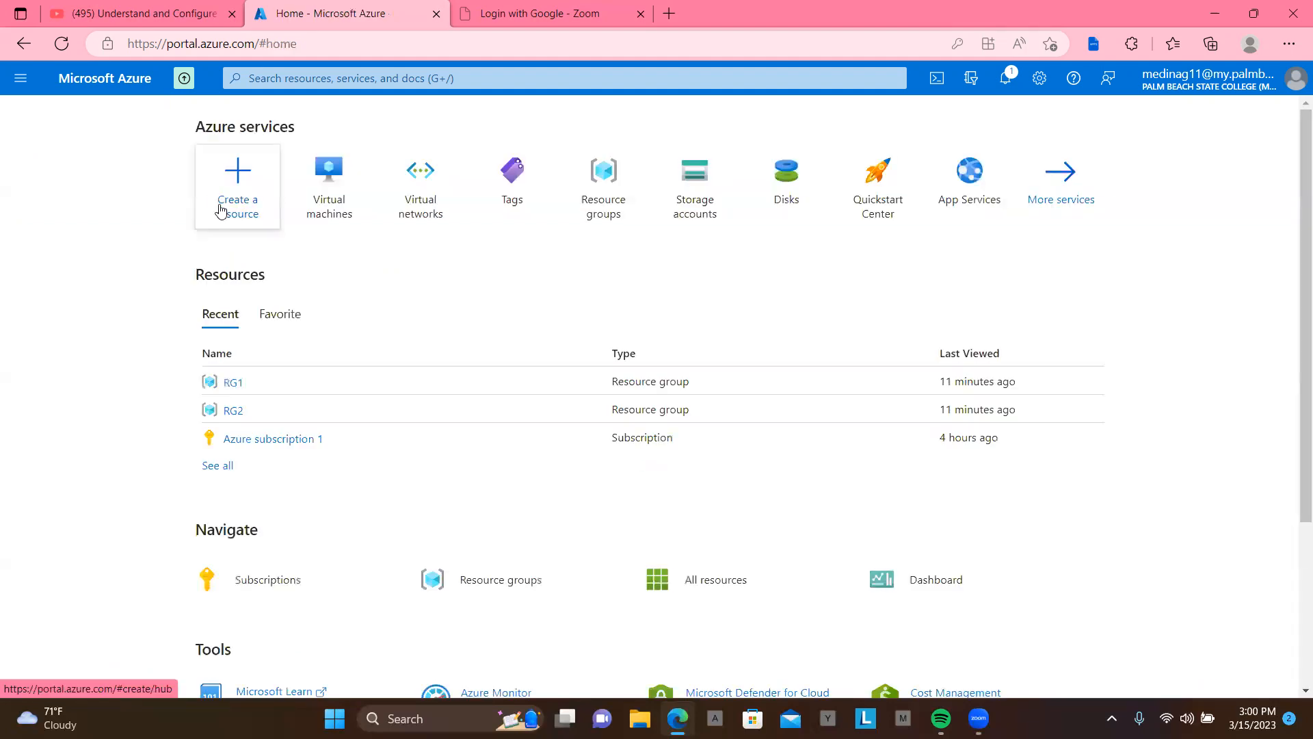
click(62, 44)
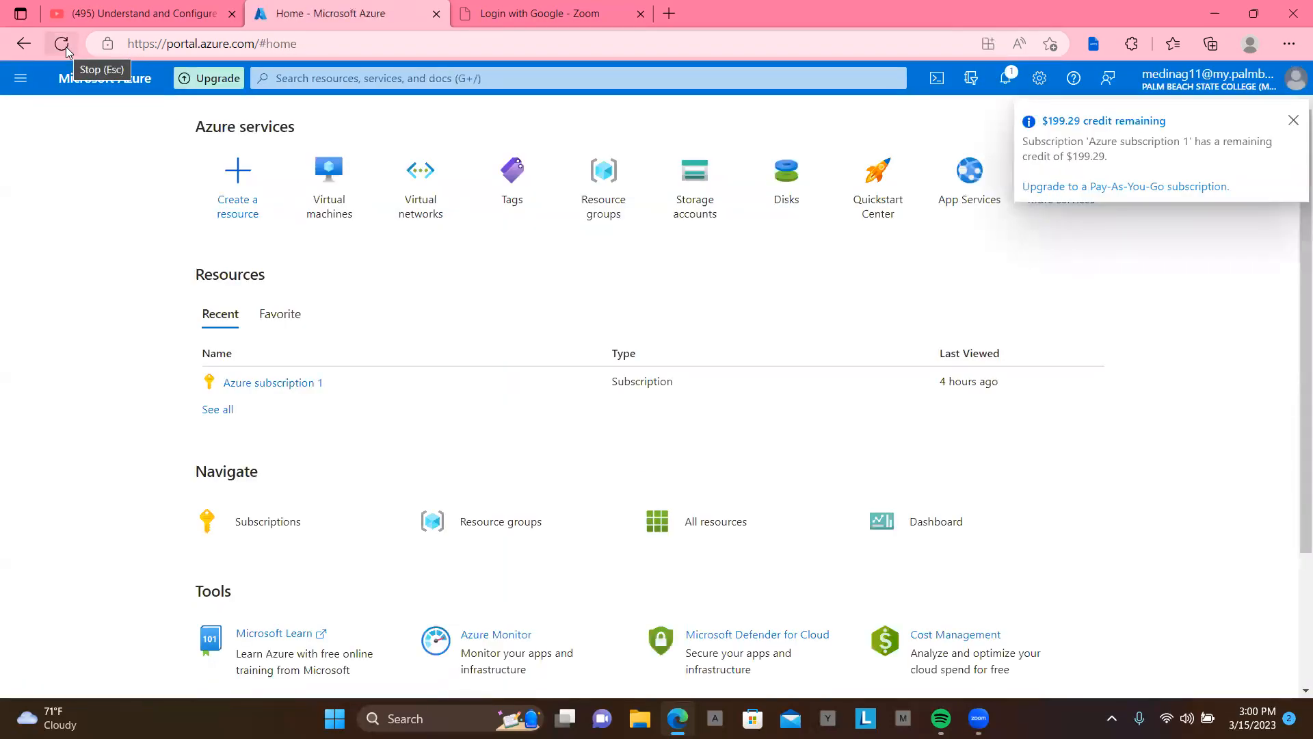
click(322, 180)
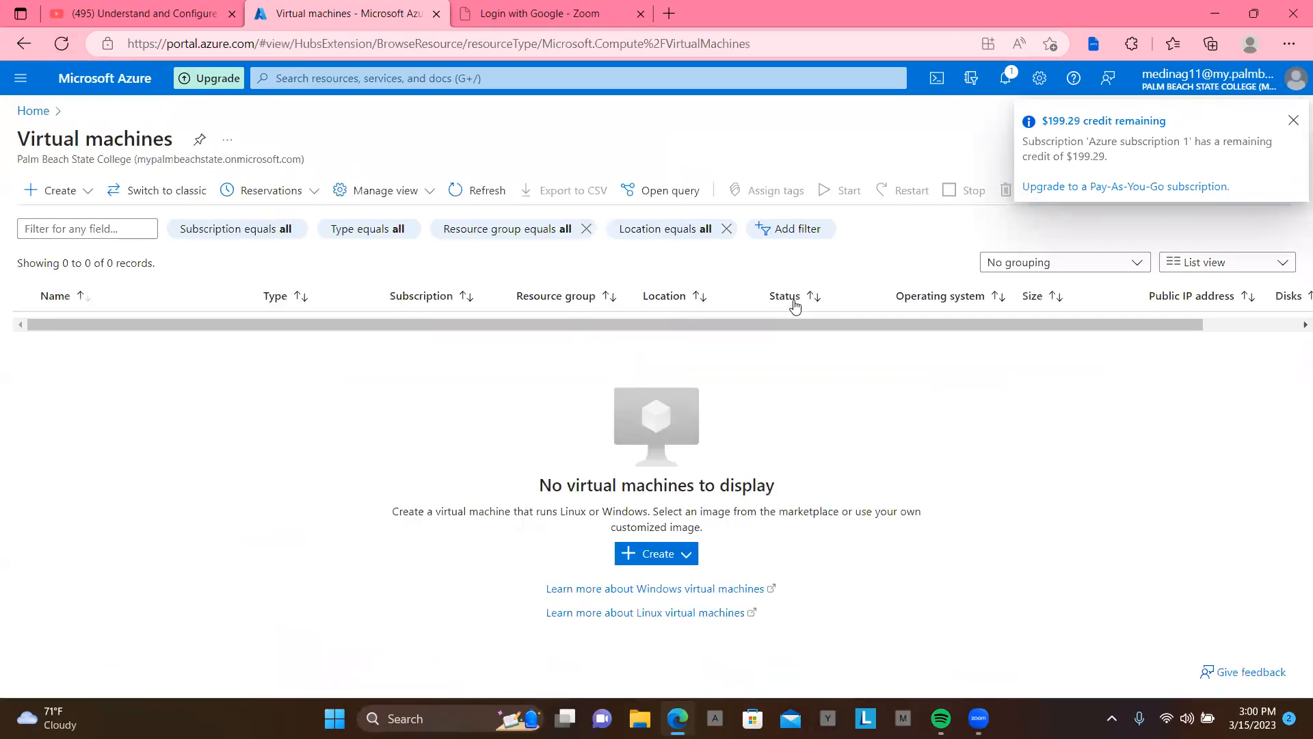
click(659, 555)
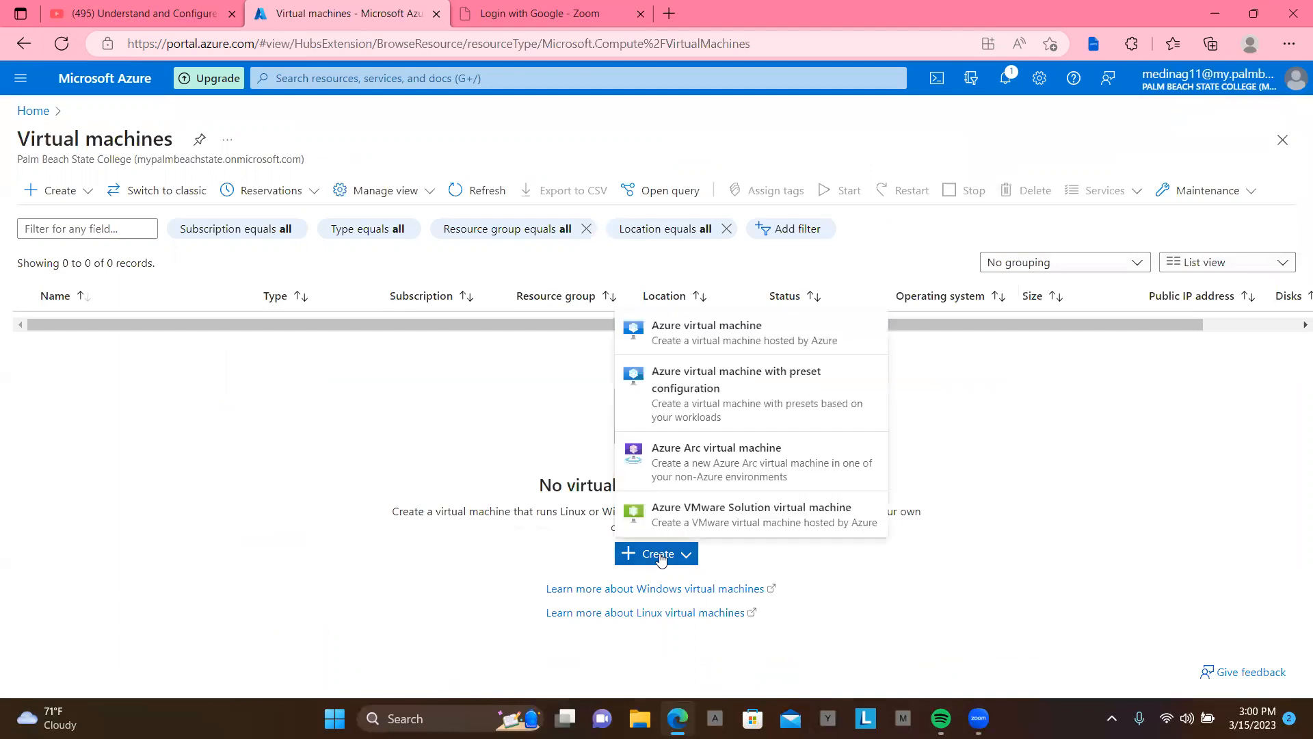
click(725, 335)
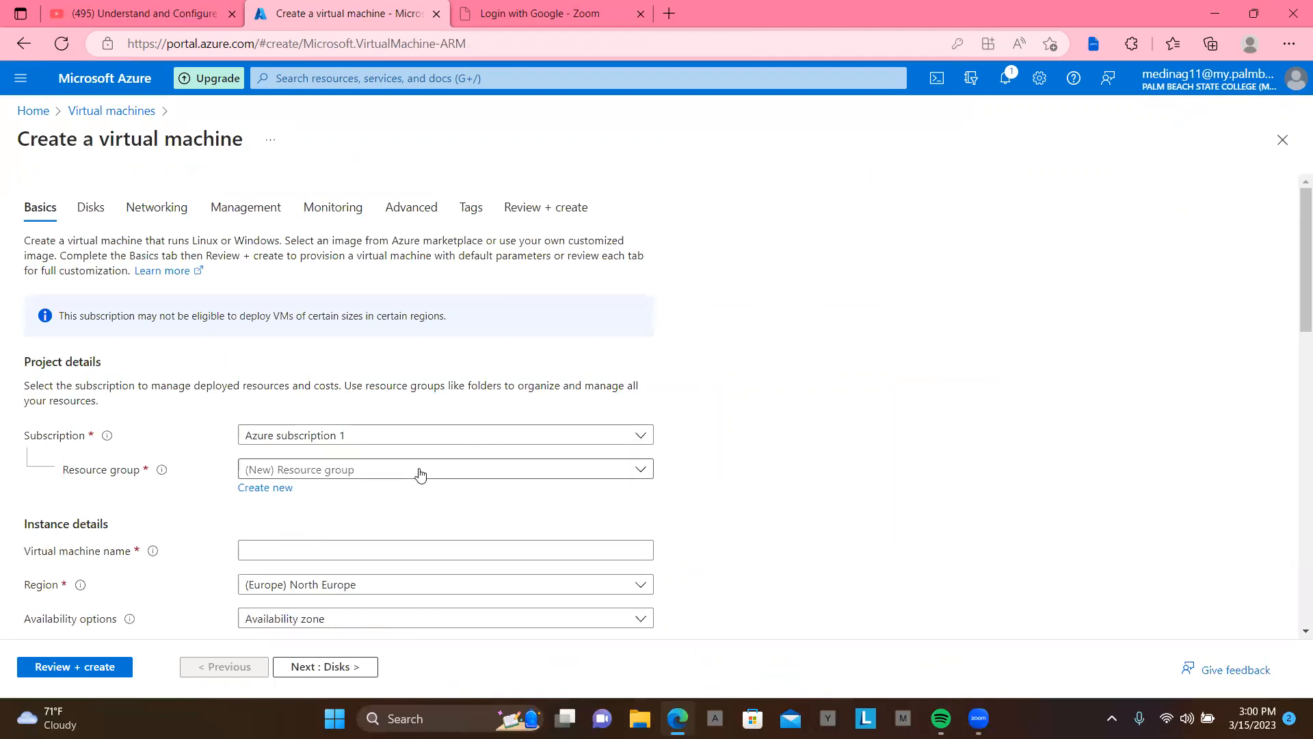
- Create a new resource group RG1 for the virtual machine and name the machine VM1
click(280, 491)
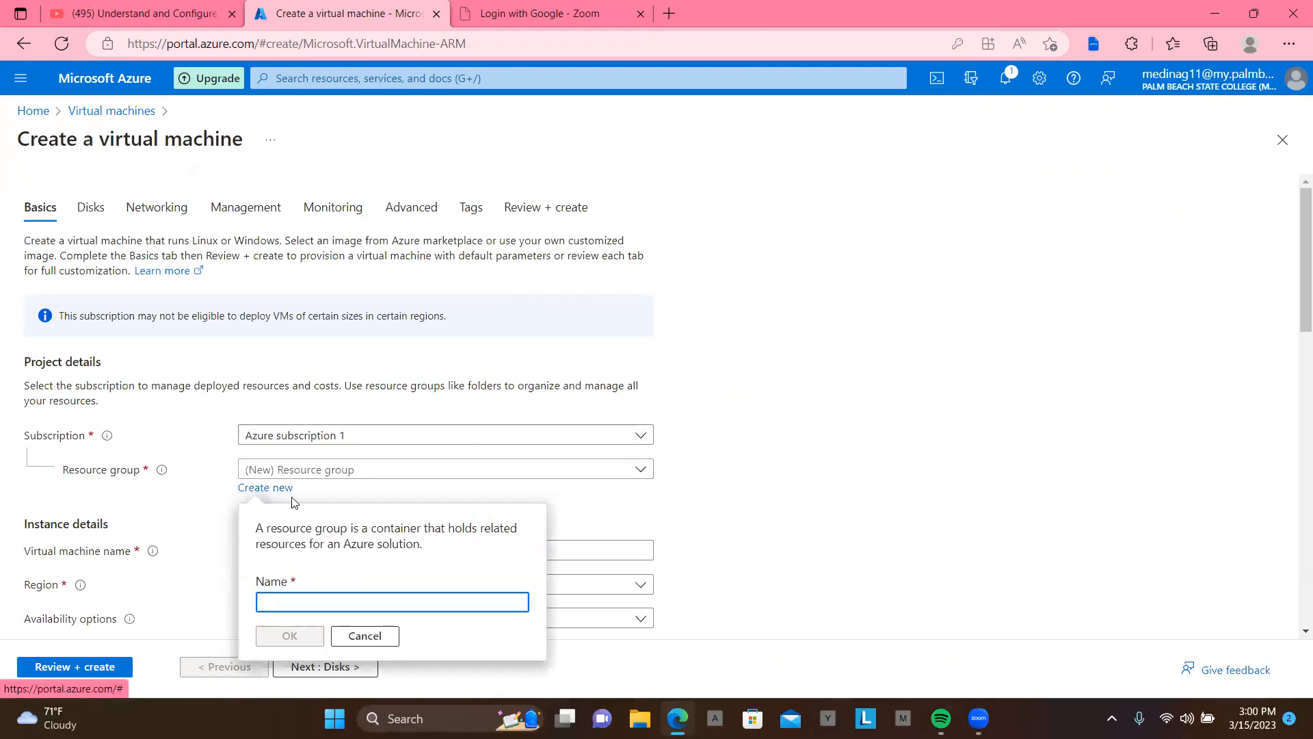
text(RG1)
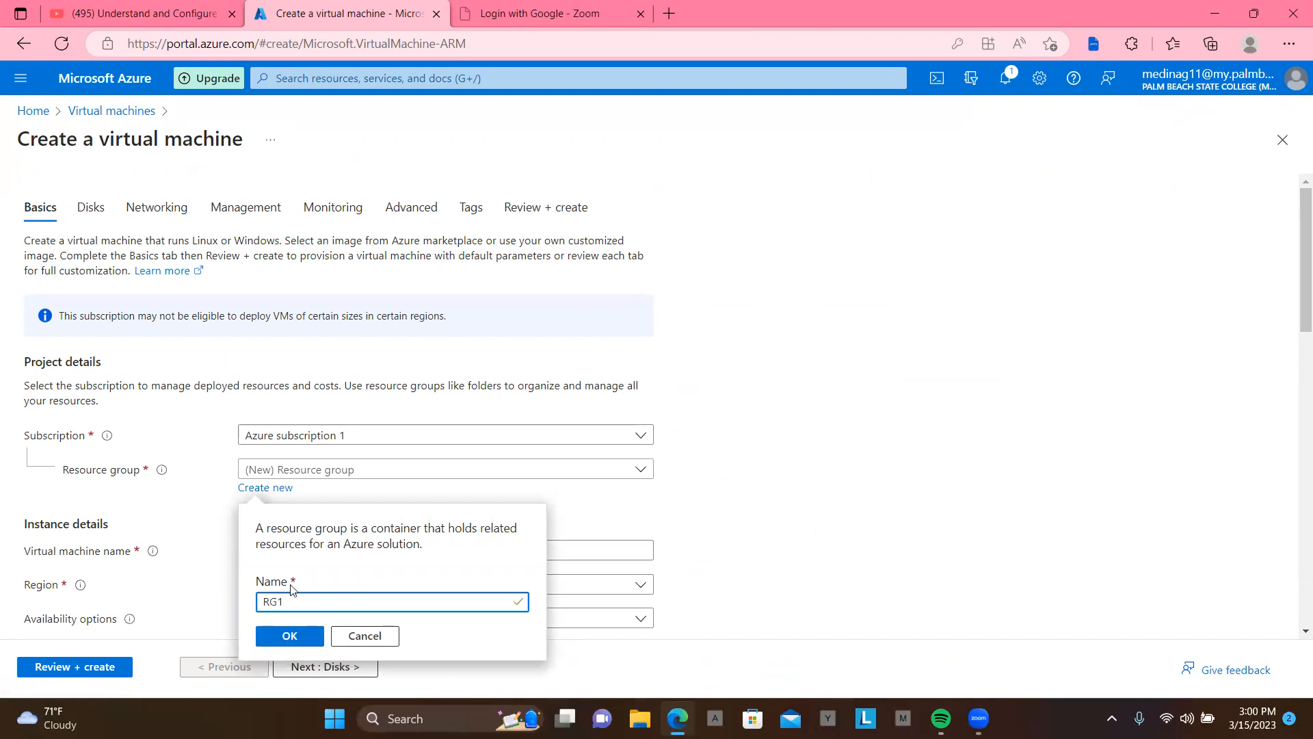
click(293, 637)
click(317, 551)
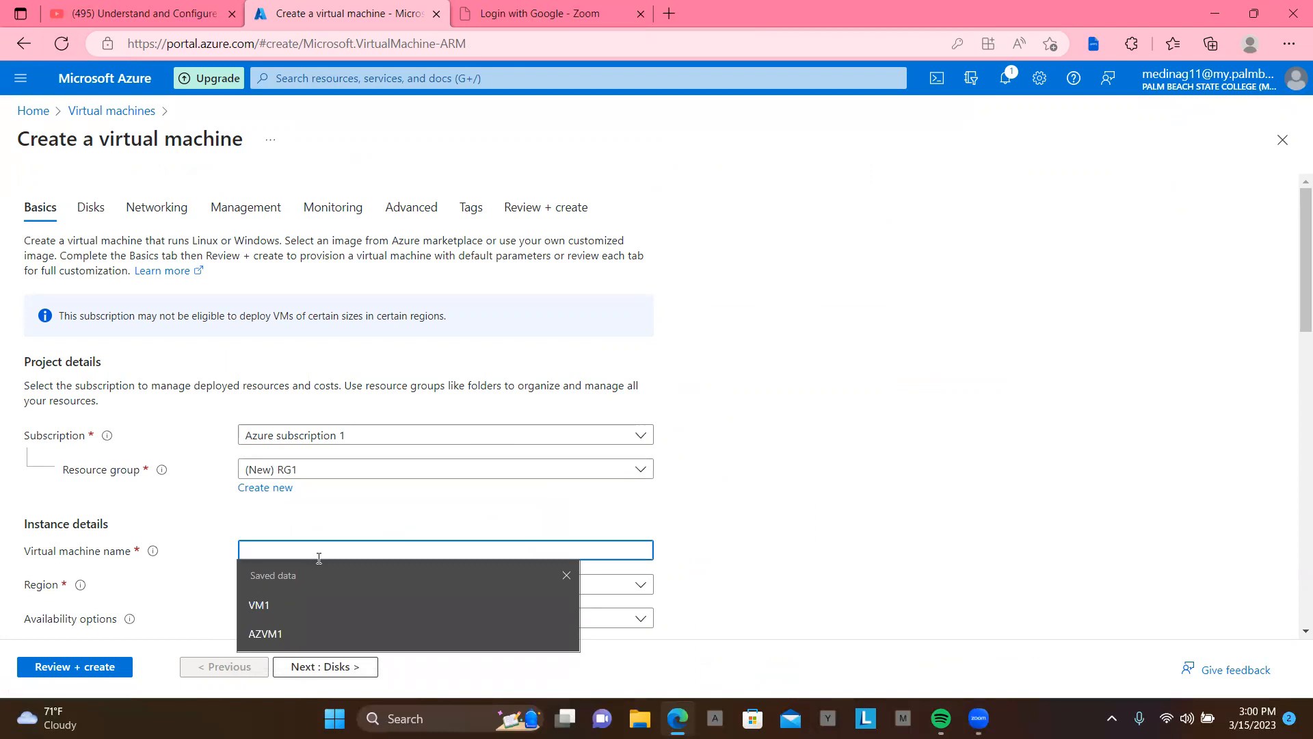
click(305, 605)
- Set the image of VM1 to Windows Server 2019 Datacenter - x64 Gen2
scroll(390, 536, down, 1)
scroll(390, 534, down, 2)
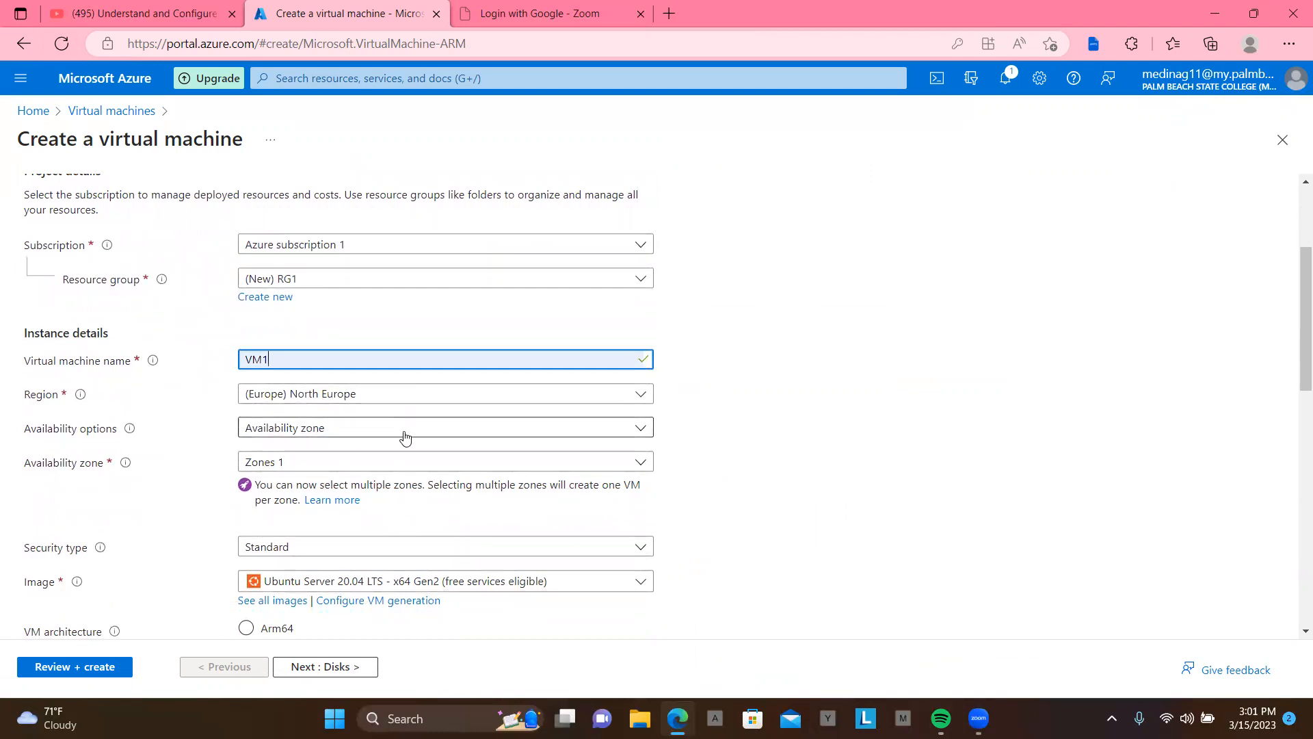
scroll(410, 437, down, 2)
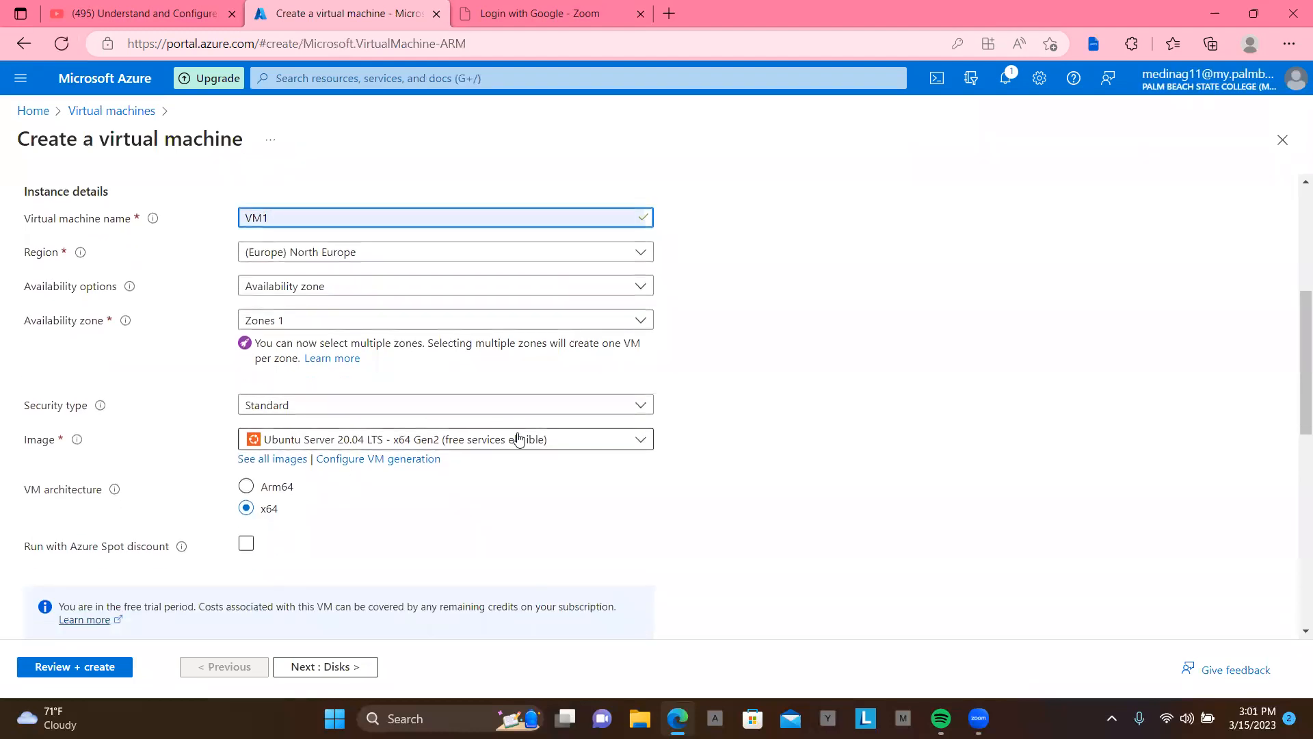
click(586, 447)
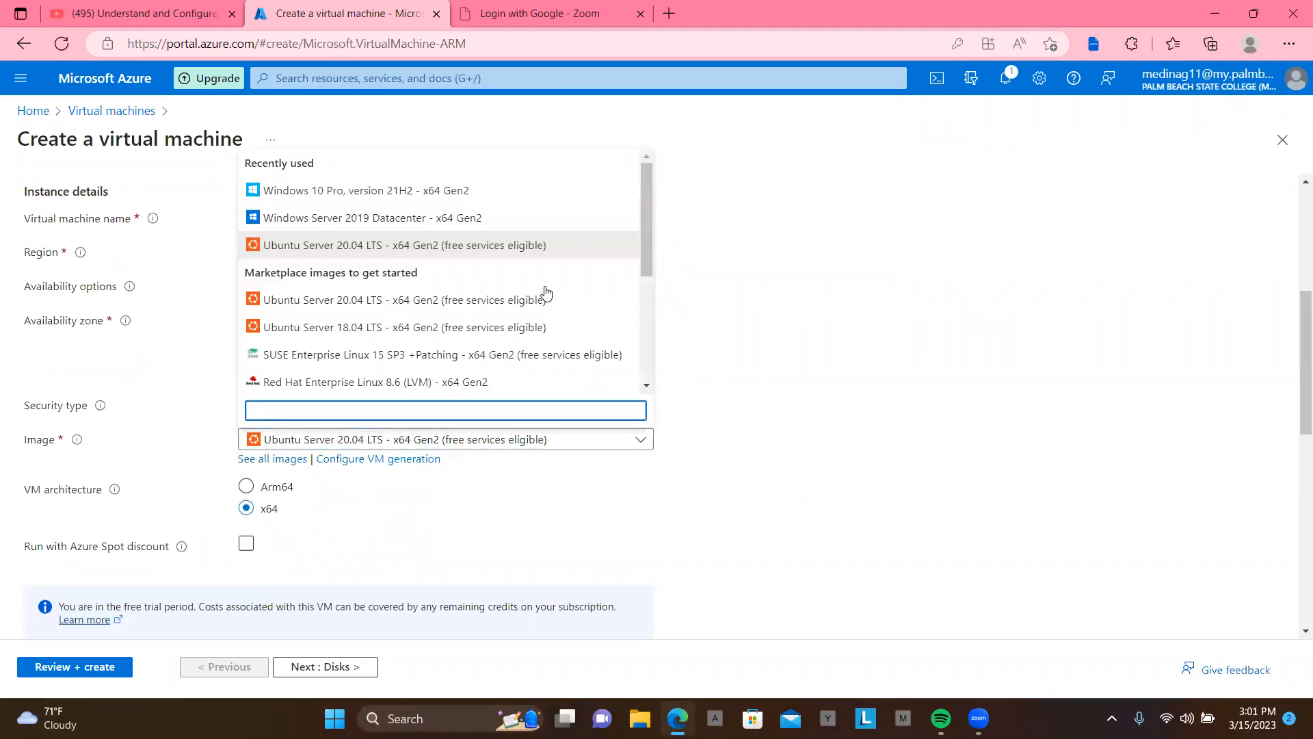
click(493, 218)
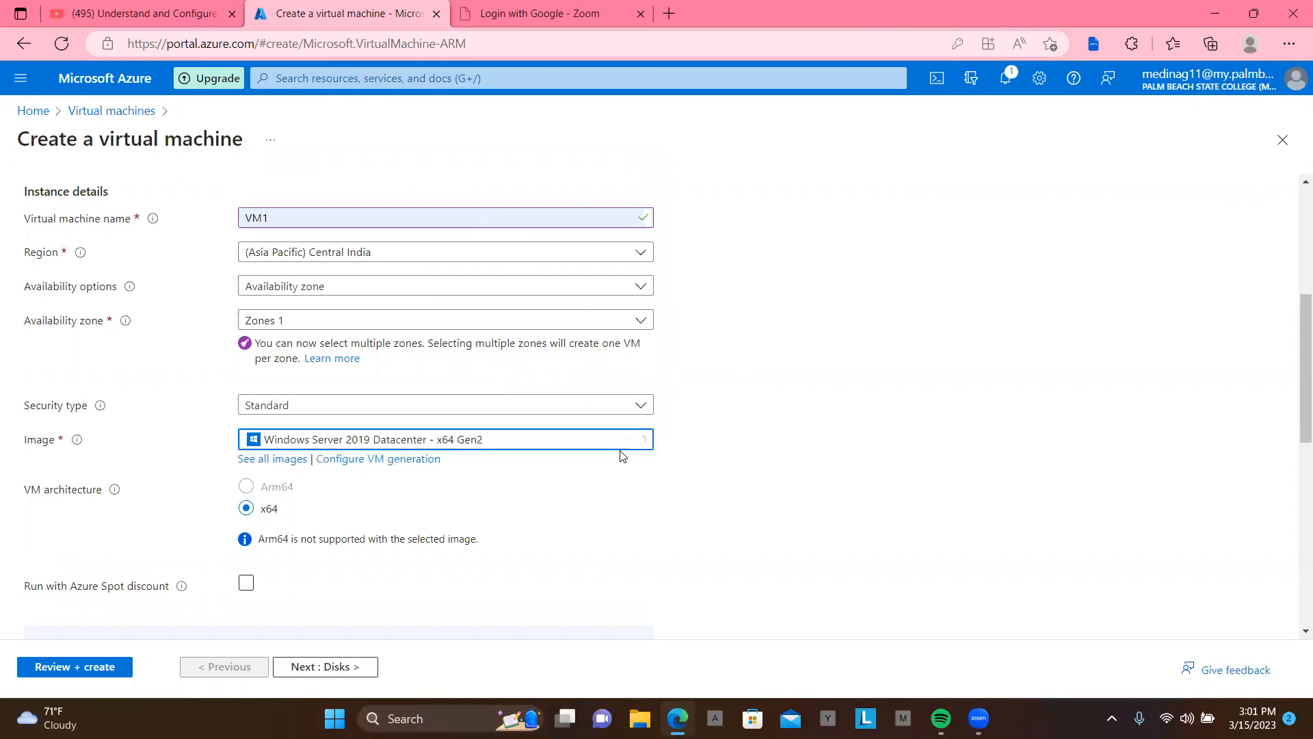
- Fill in the administrator account's username and confirm the password using the saved credentials
scroll(679, 516, down, 4)
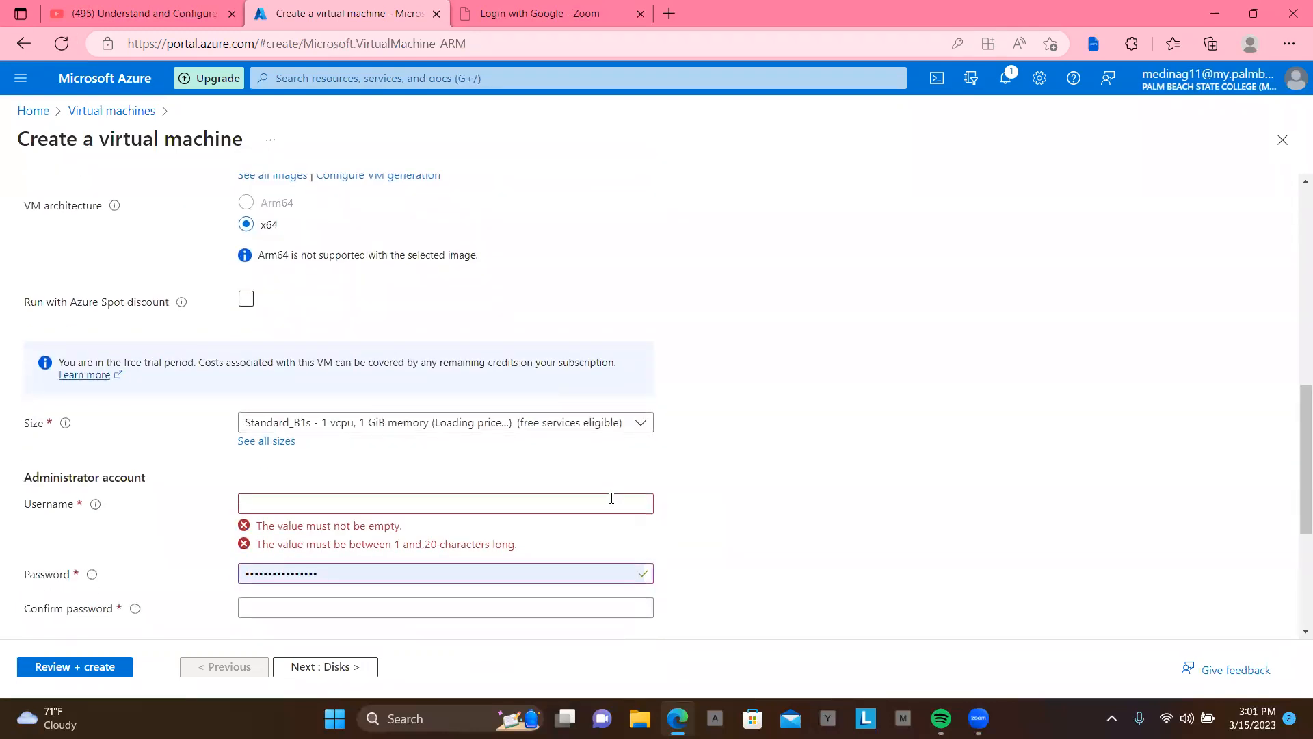
click(525, 497)
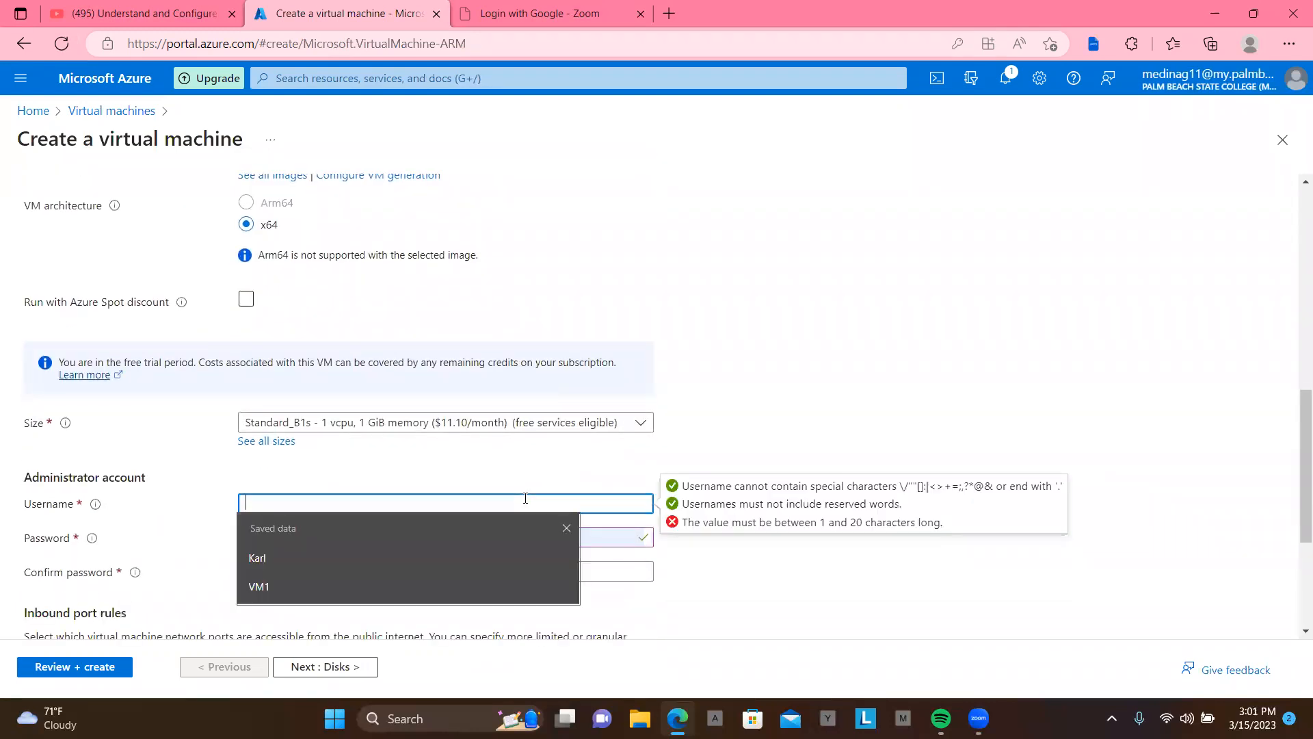
click(465, 551)
click(434, 573)
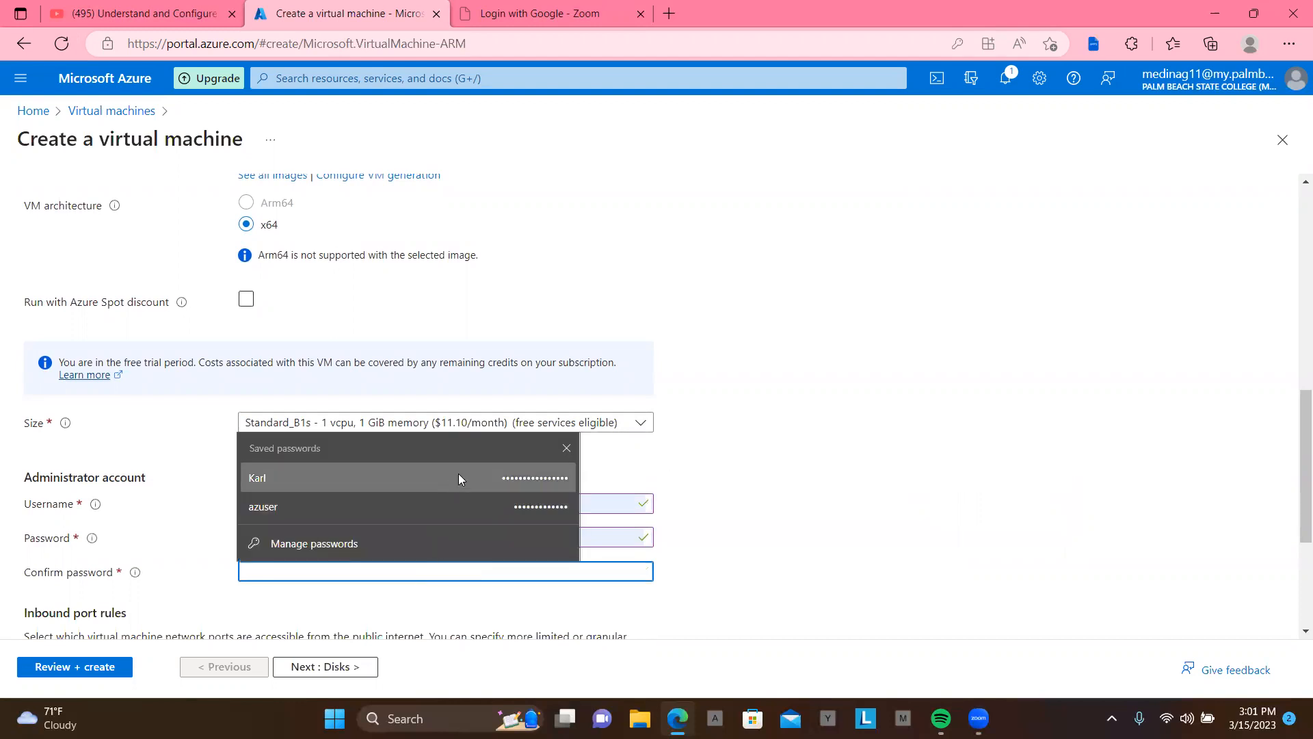
click(479, 472)
- Start a new virtual network in the networking settings of VM1 and name it vNet1
scroll(597, 544, down, 2)
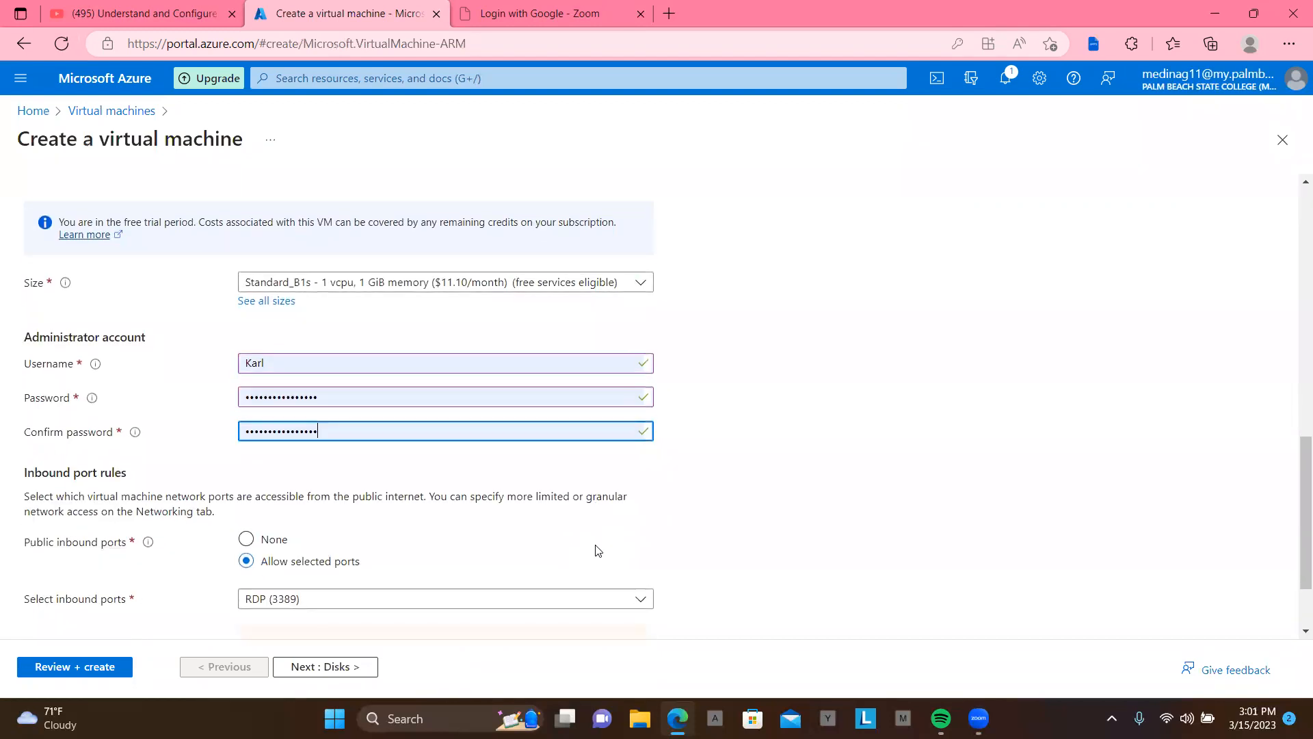
scroll(597, 549, down, 2)
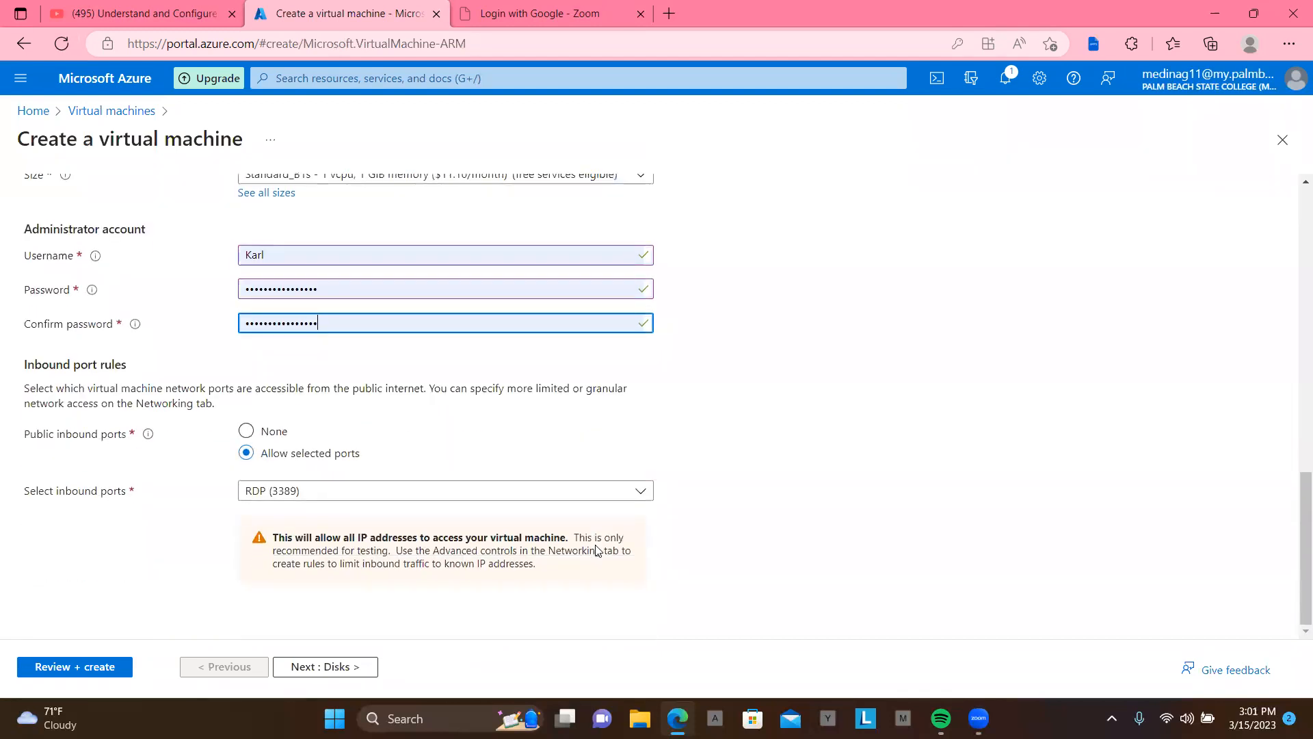
scroll(378, 445, up, 6)
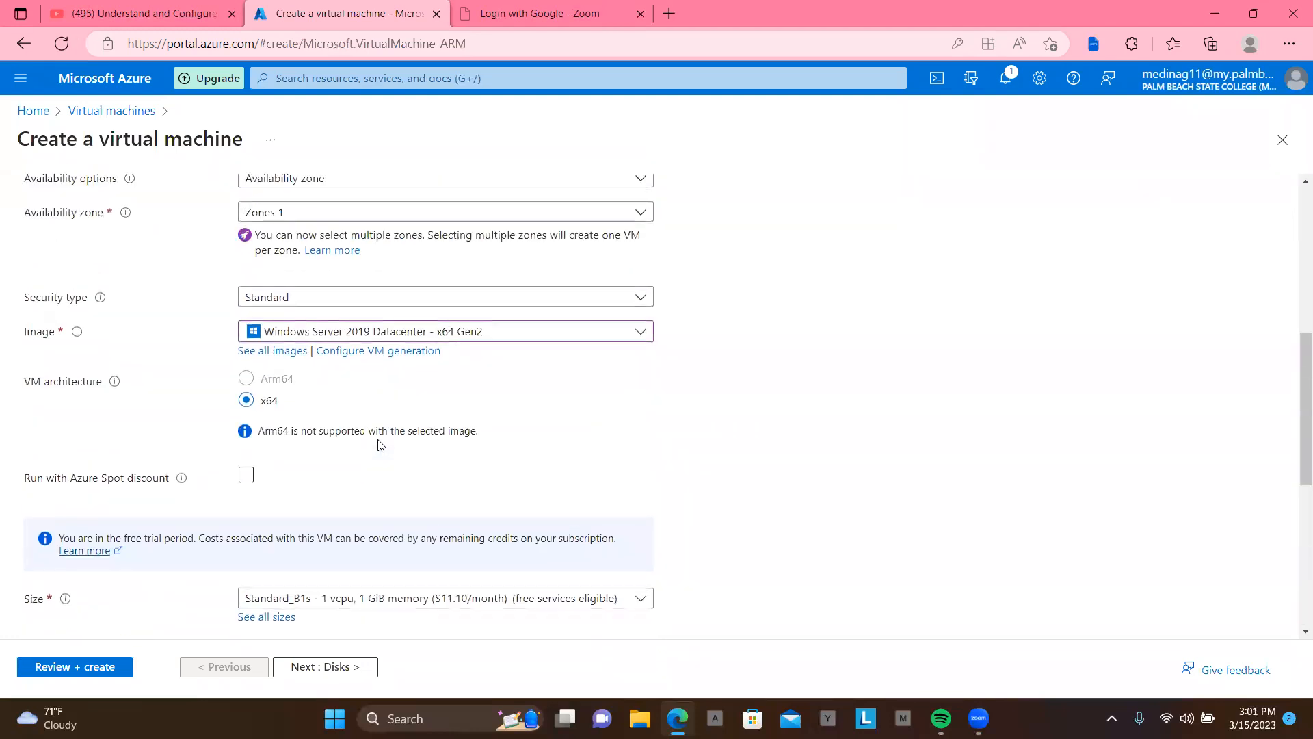
scroll(379, 444, up, 7)
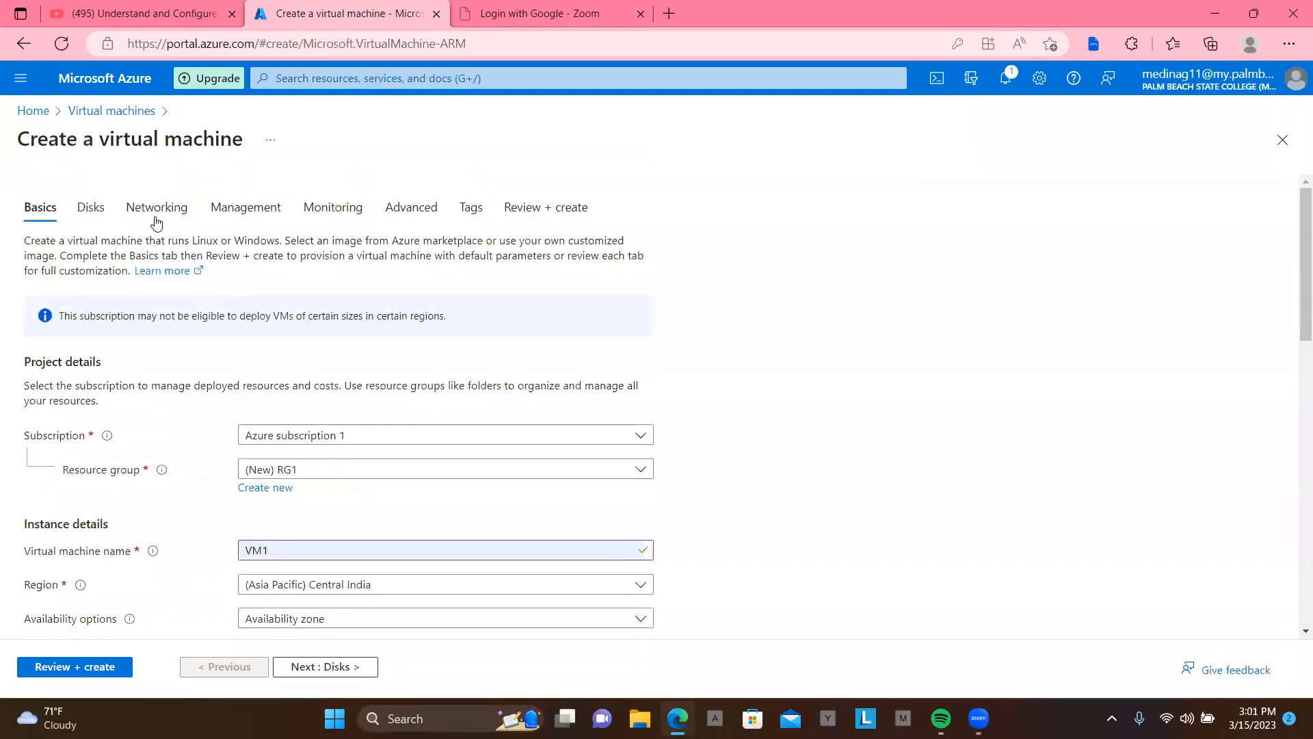
click(154, 217)
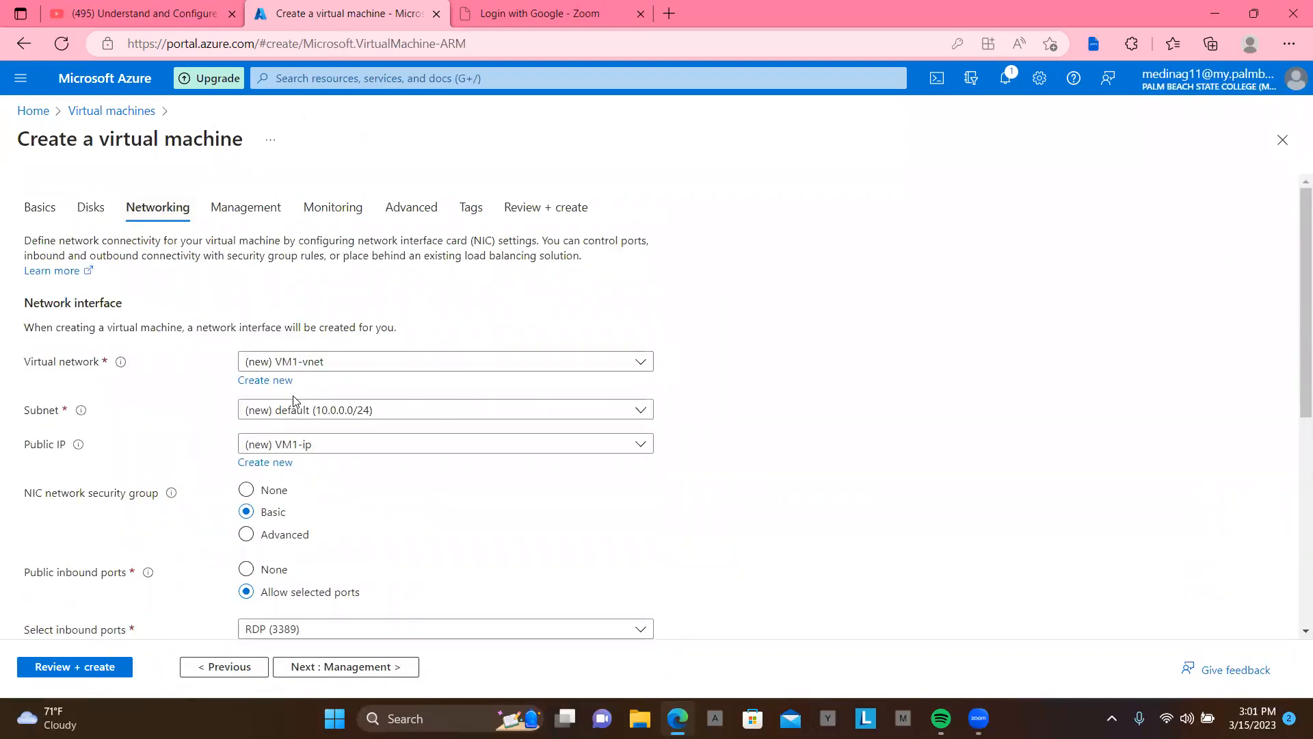
click(269, 385)
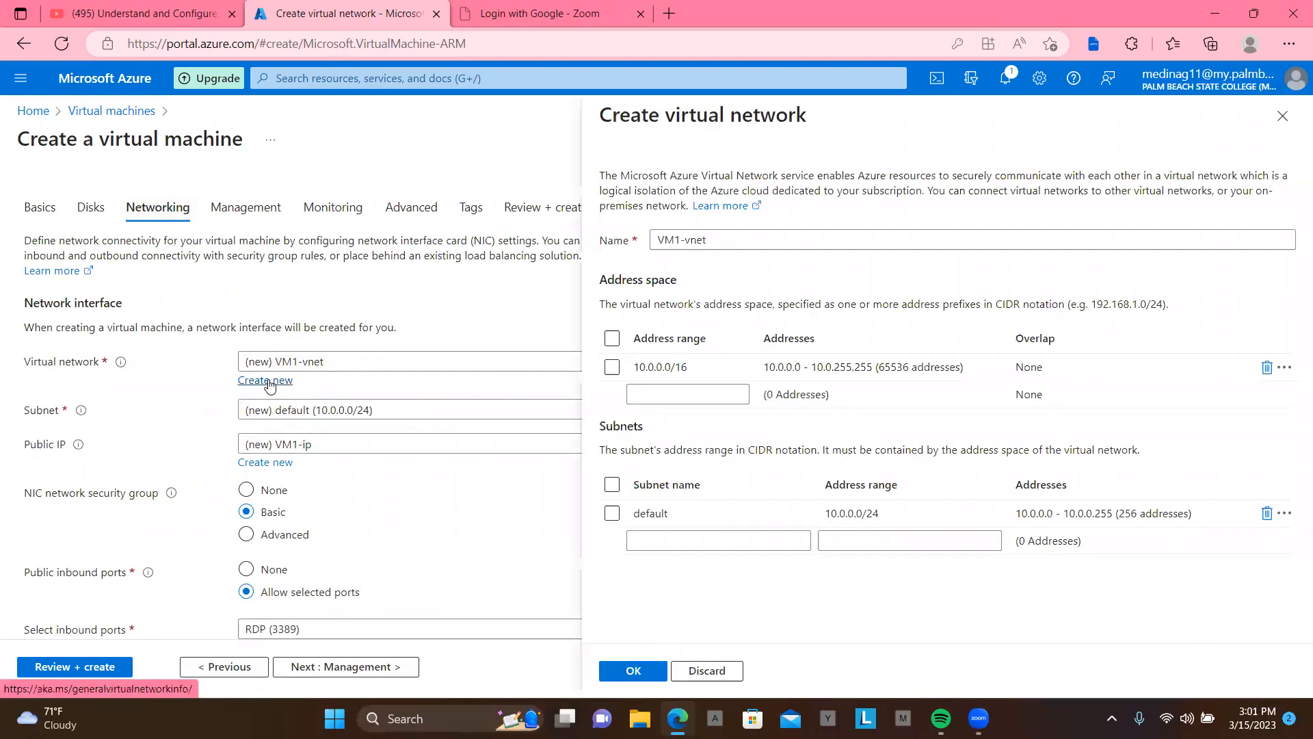
click(746, 241)
triple_click(747, 241)
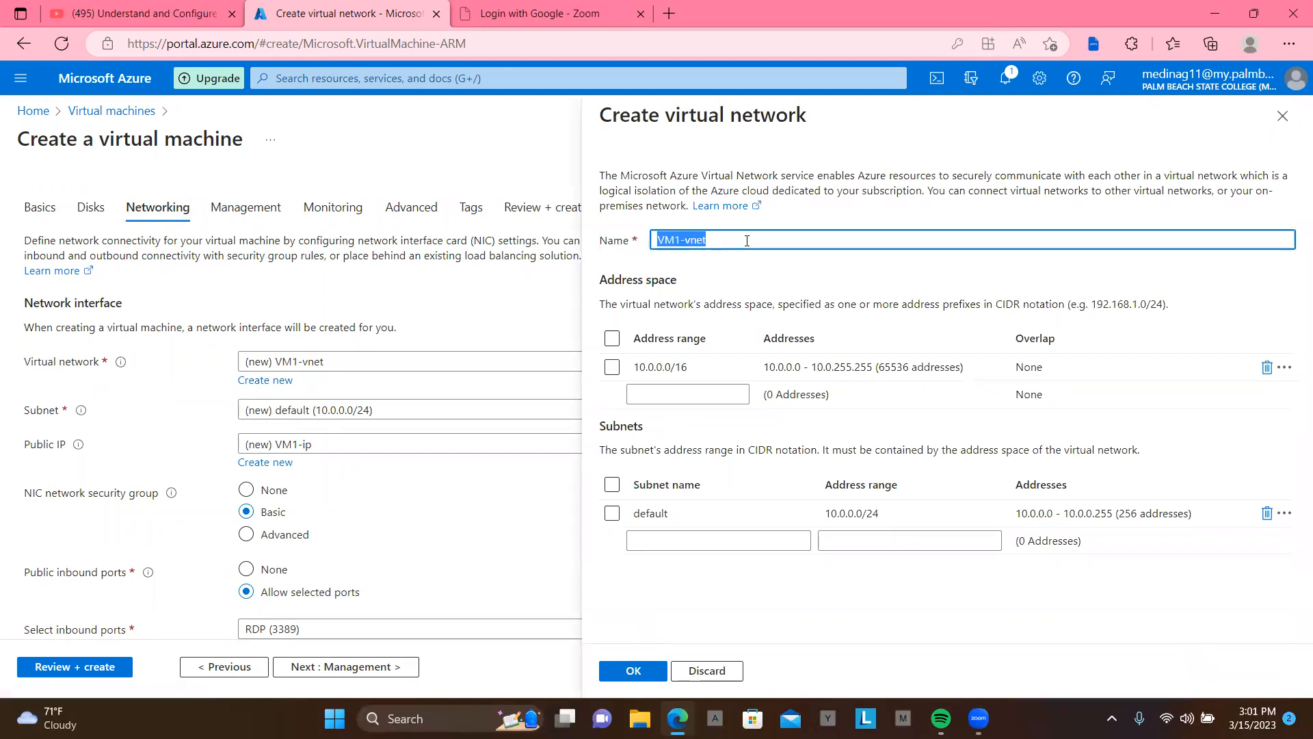
text(vNet1)
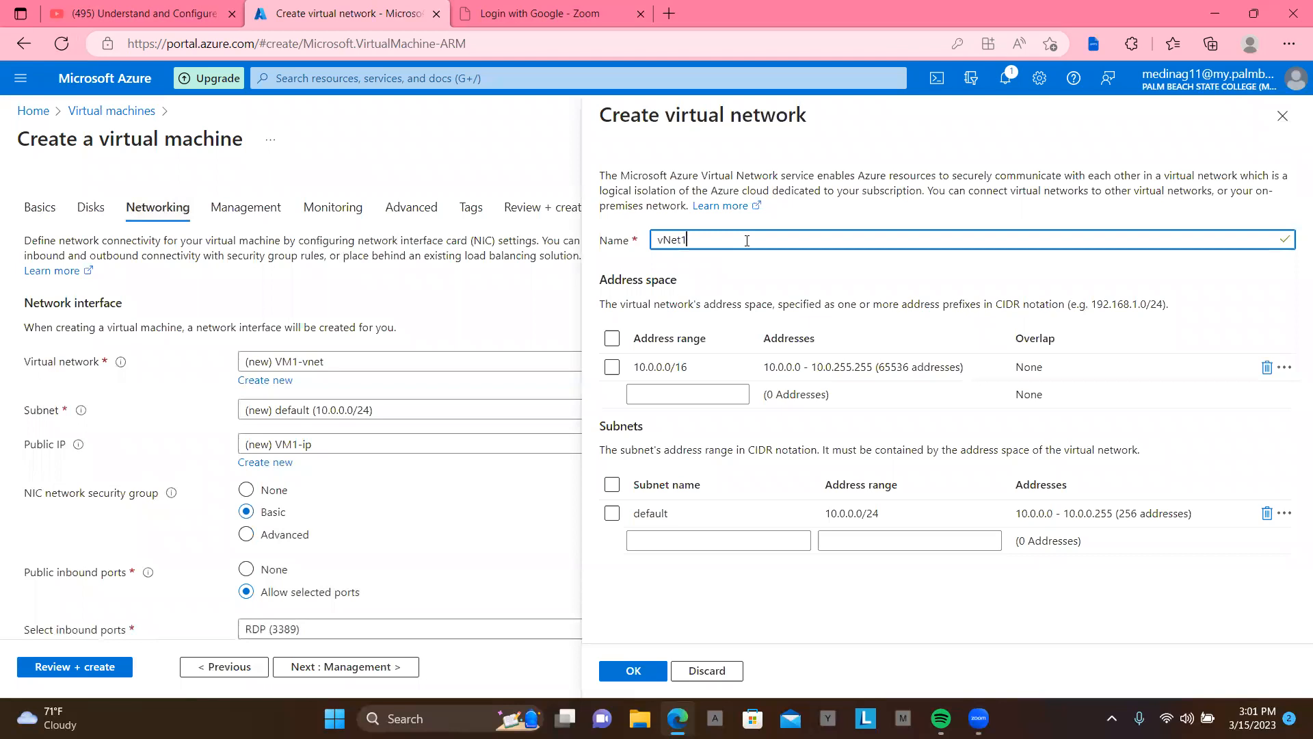
- Remove the default address range of vNet1 and set its address space to 192.0.0.0/8
click(688, 394)
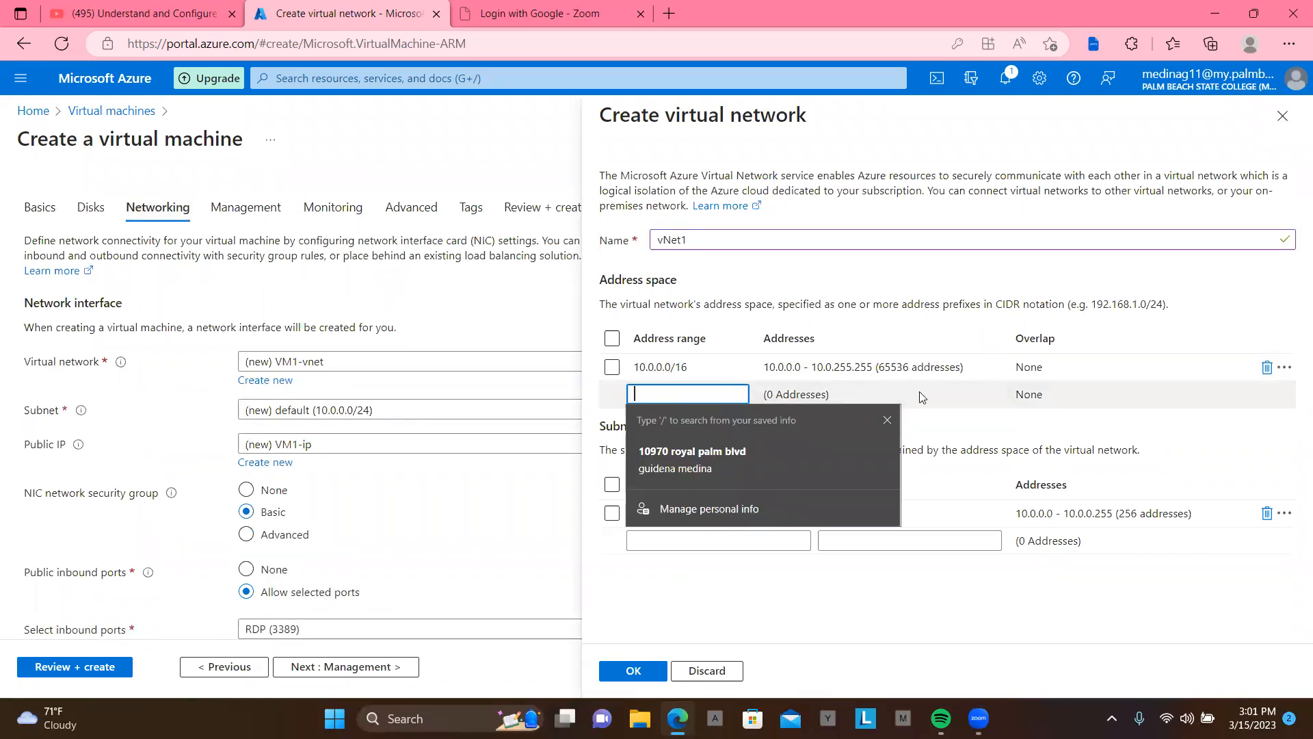
key(Escape)
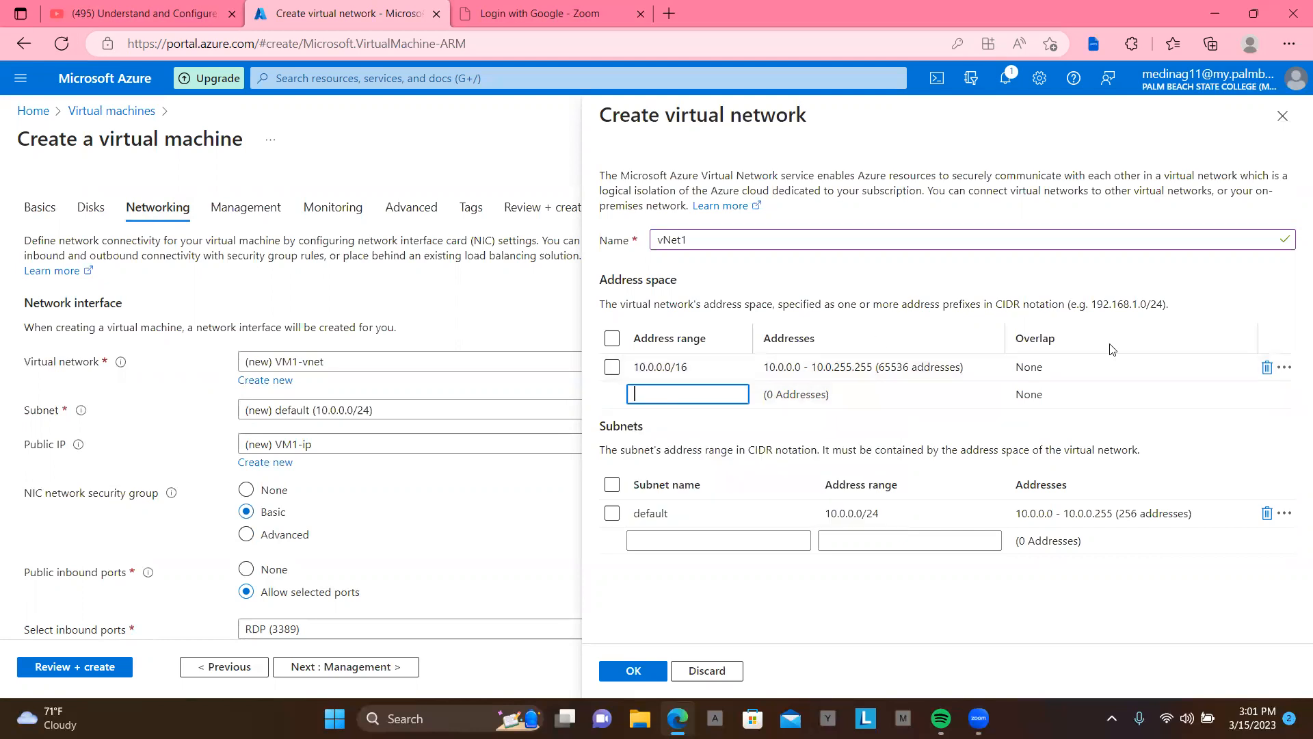
click(1267, 368)
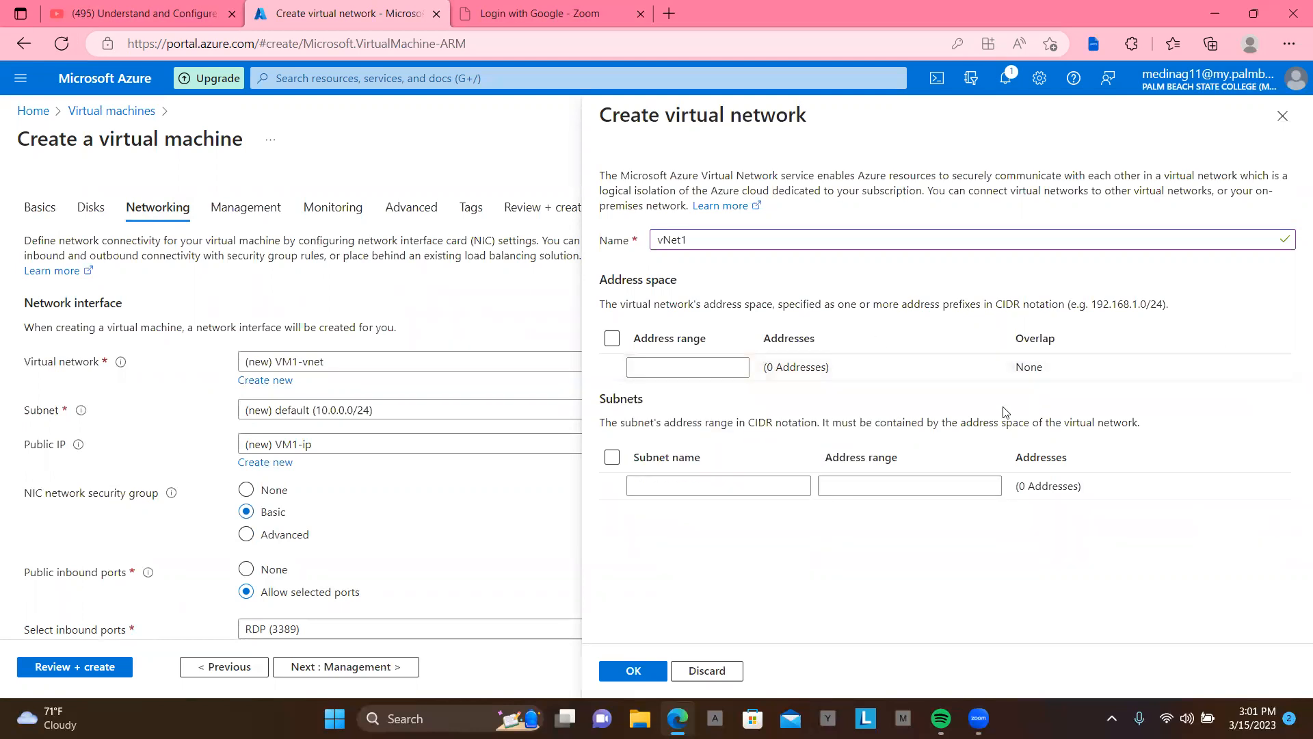
click(682, 360)
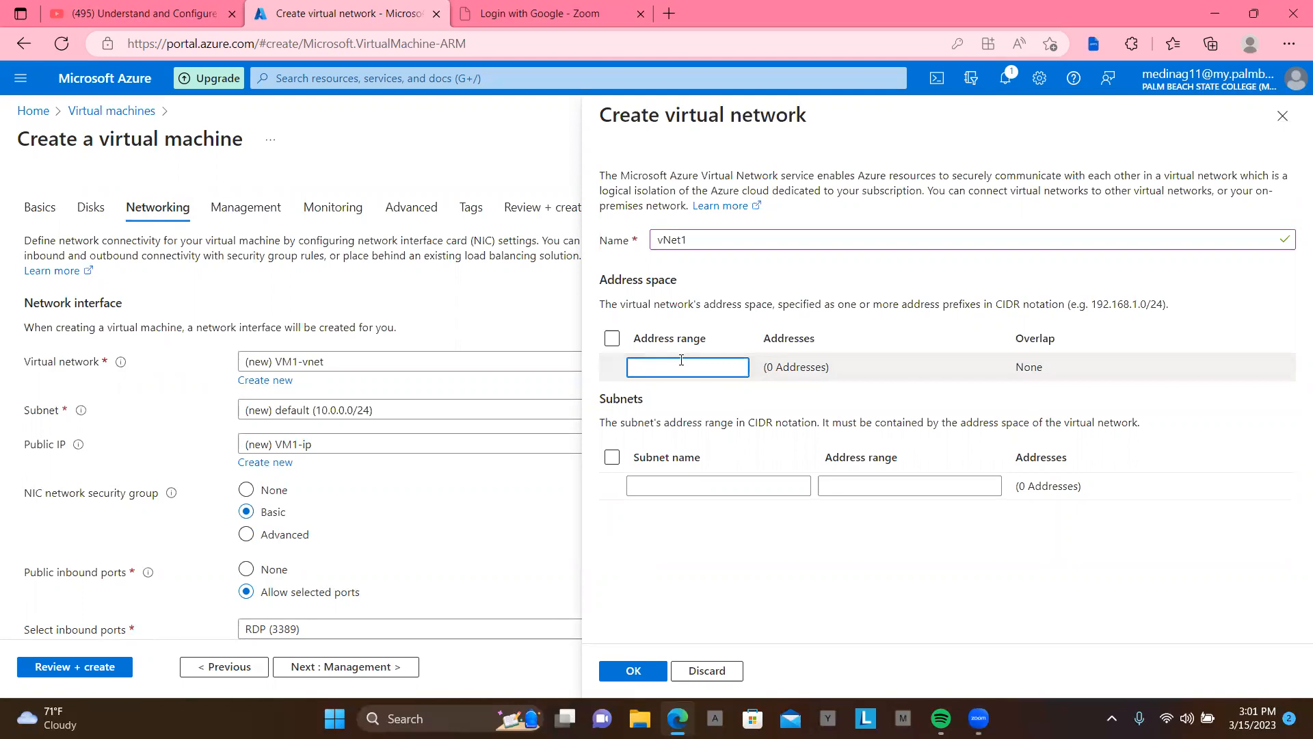
text(192.0.0.)
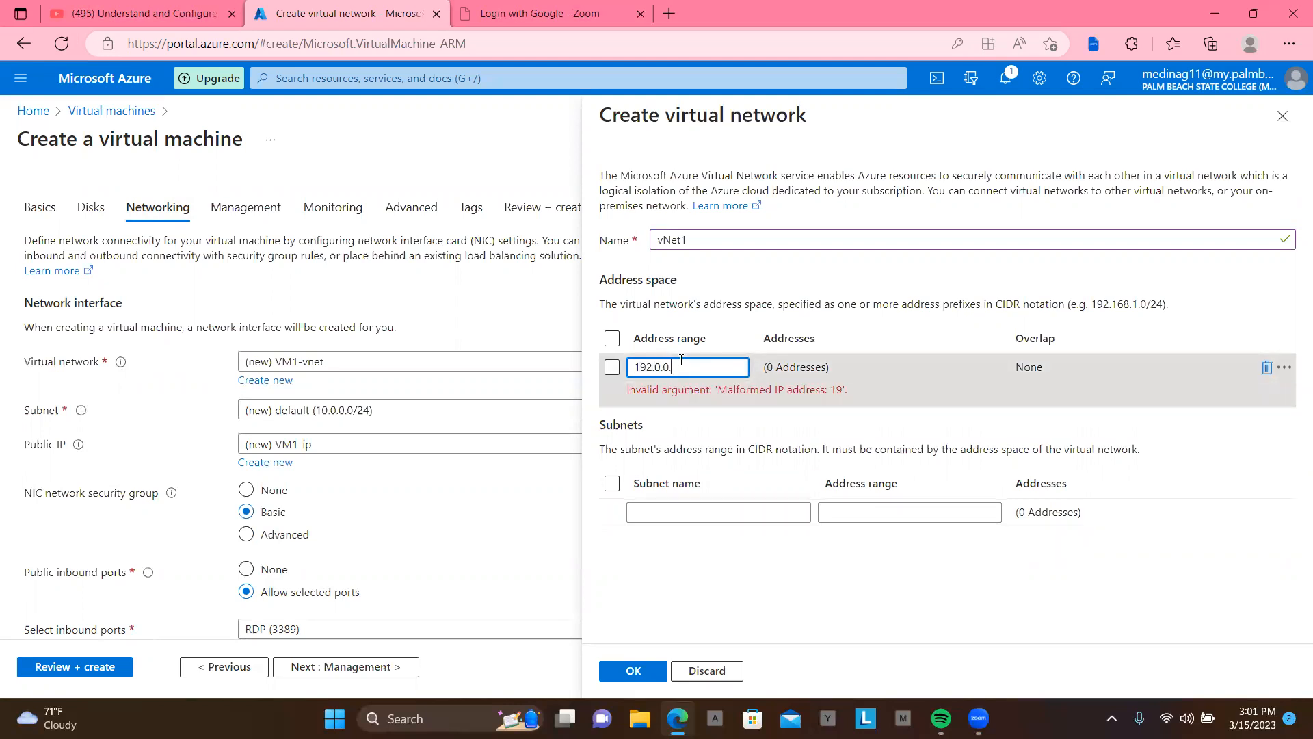
text(0/)
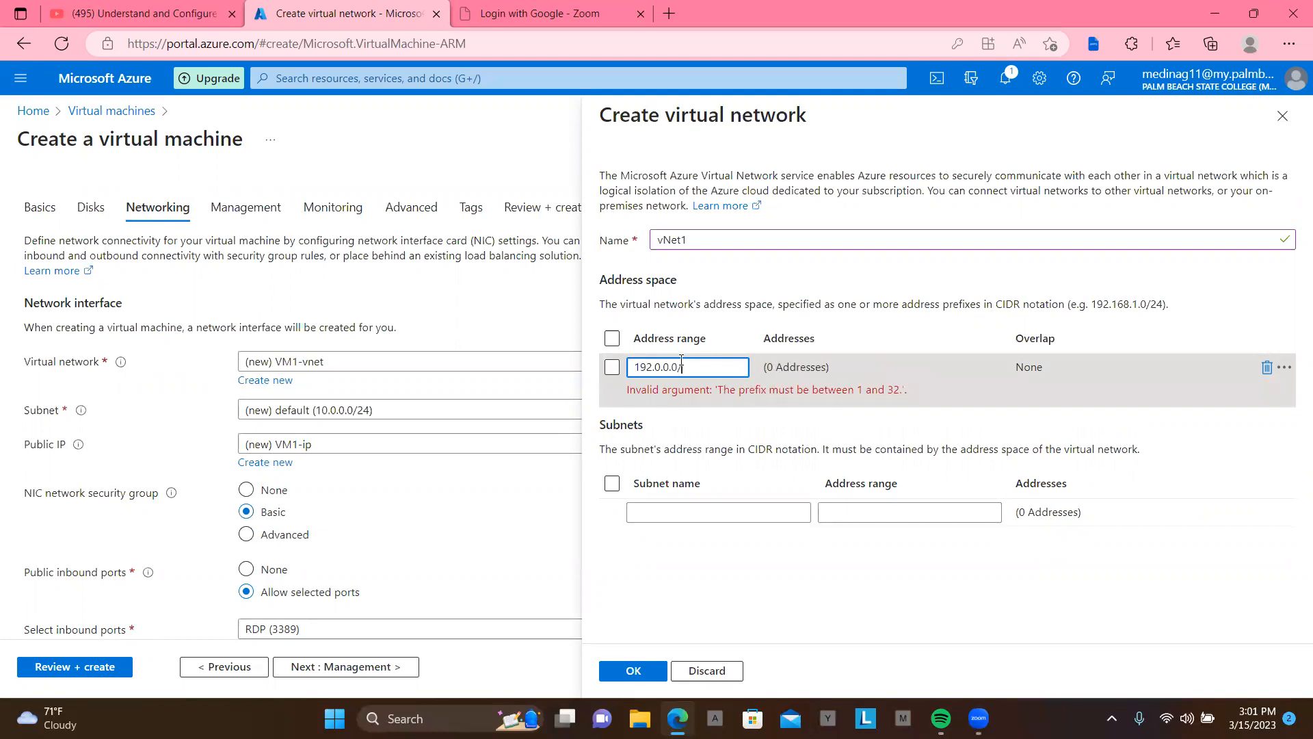
text(8)
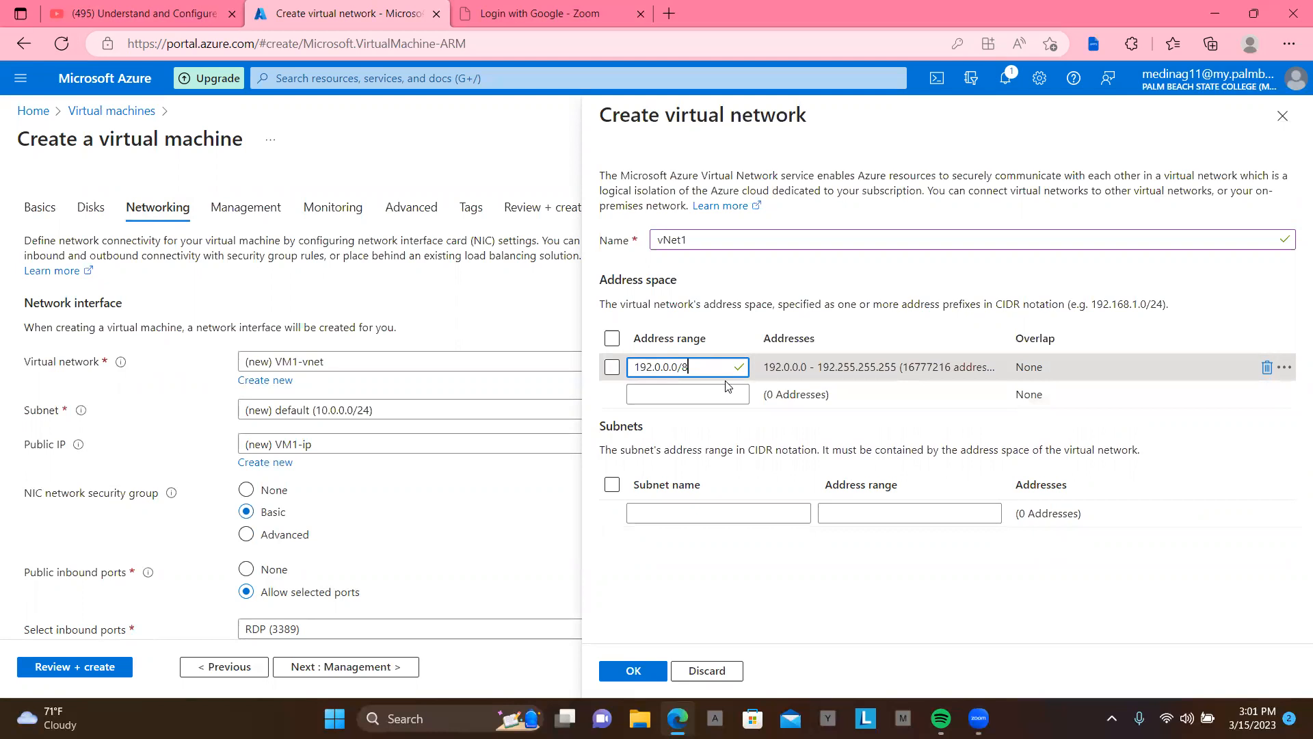
- Add a subnet named Subnet1 with address range 192.168.1.0/24 and confirm the creation of vNet1
click(708, 512)
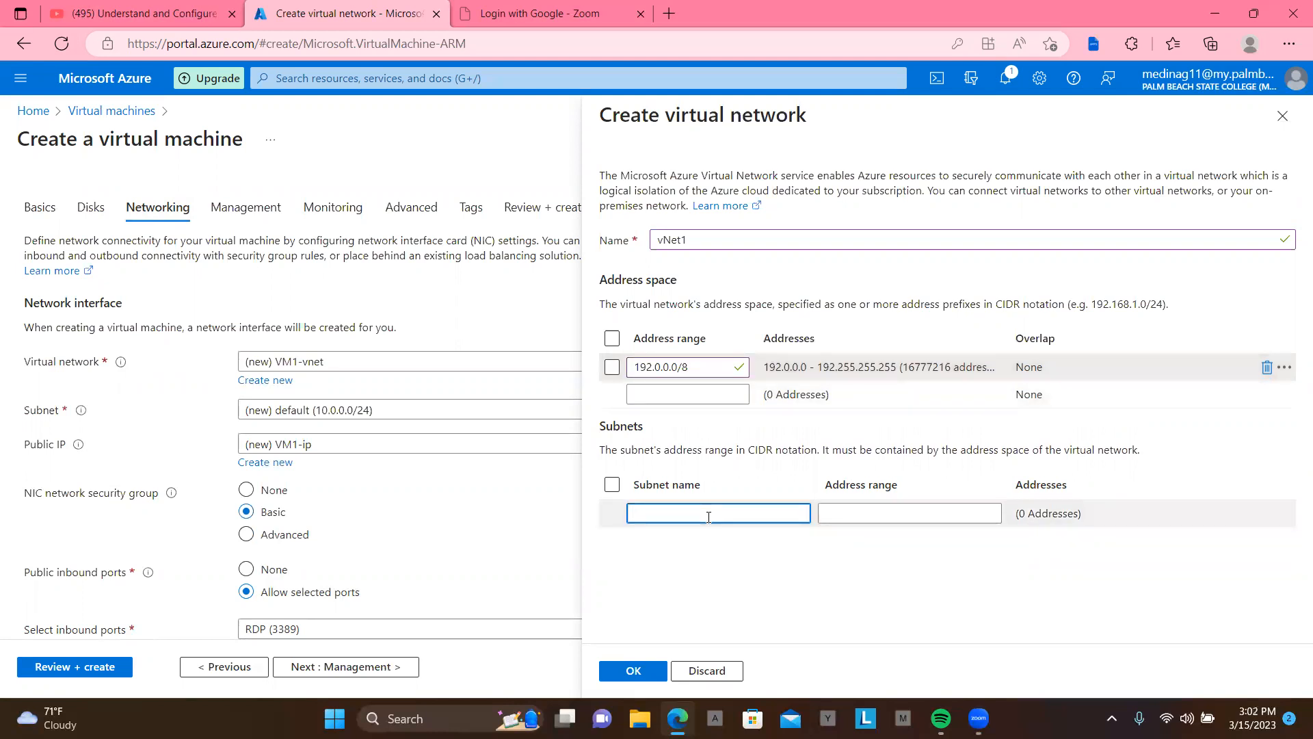
text(S)
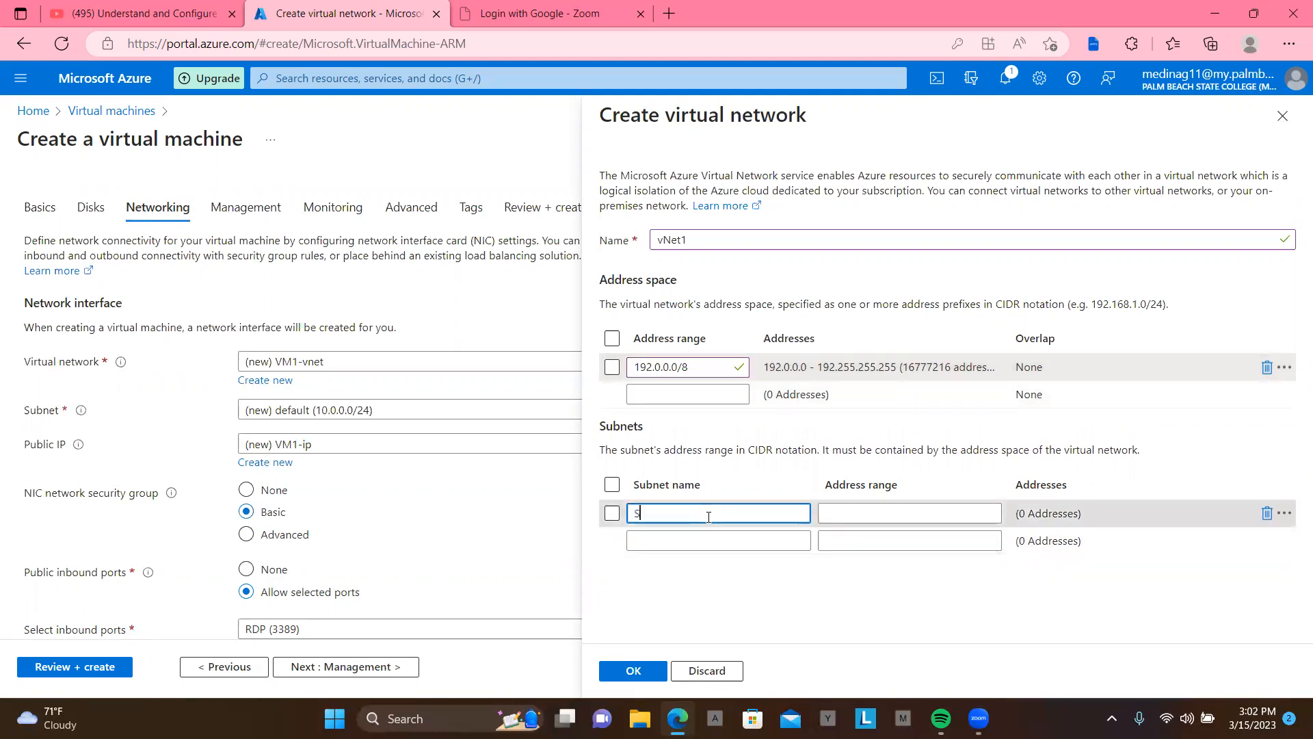
text(ubnet1)
click(849, 512)
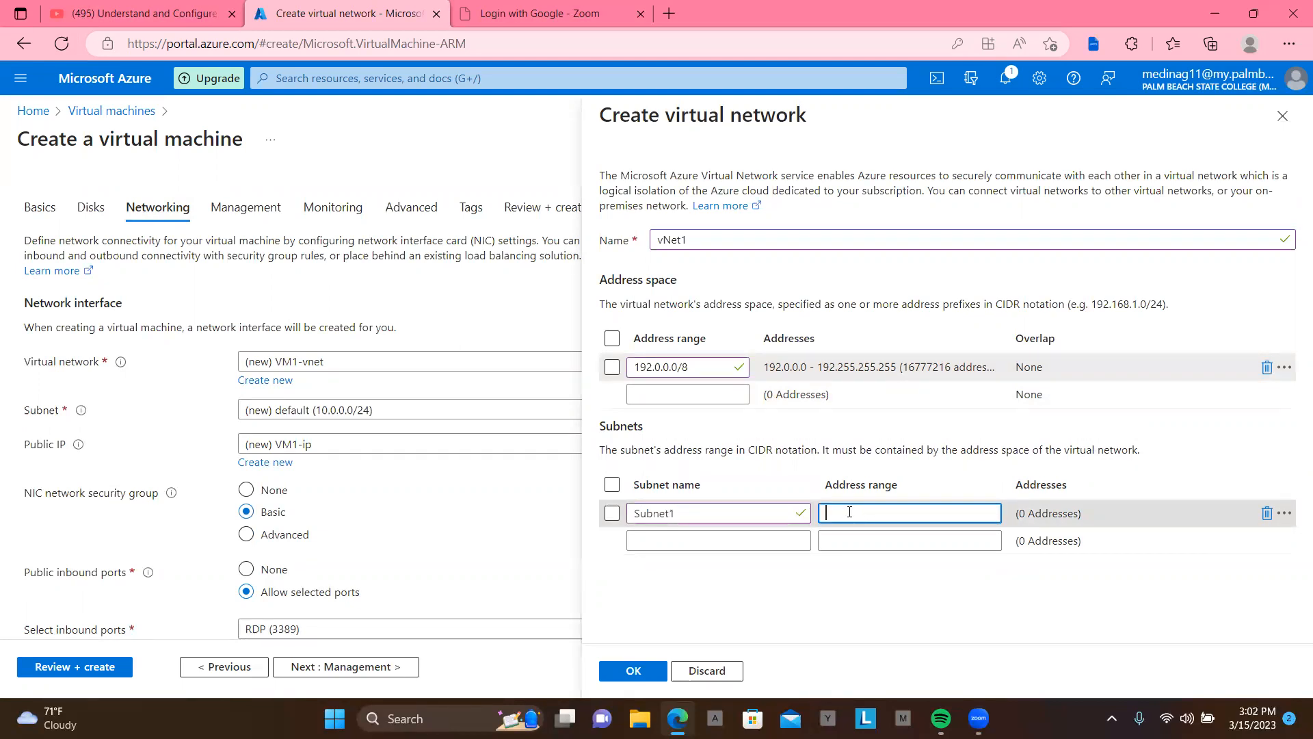
text(192.168.)
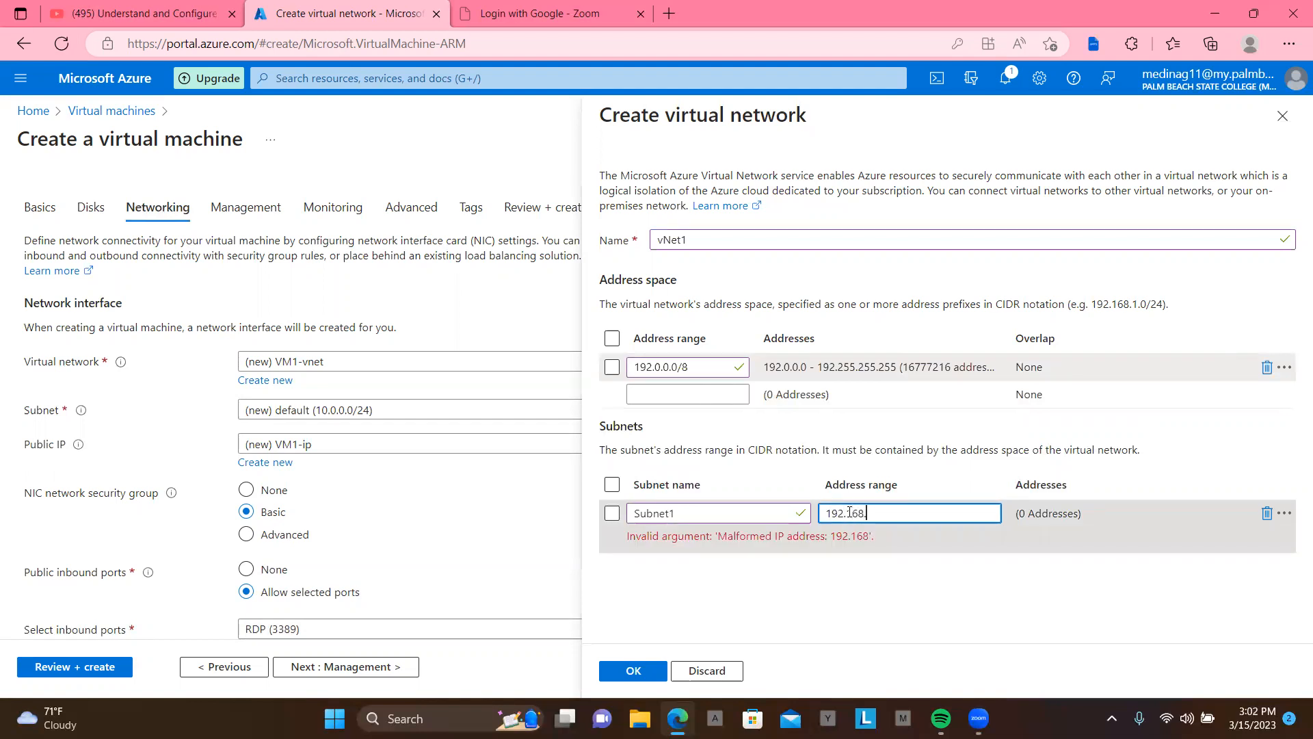
text(1.0)
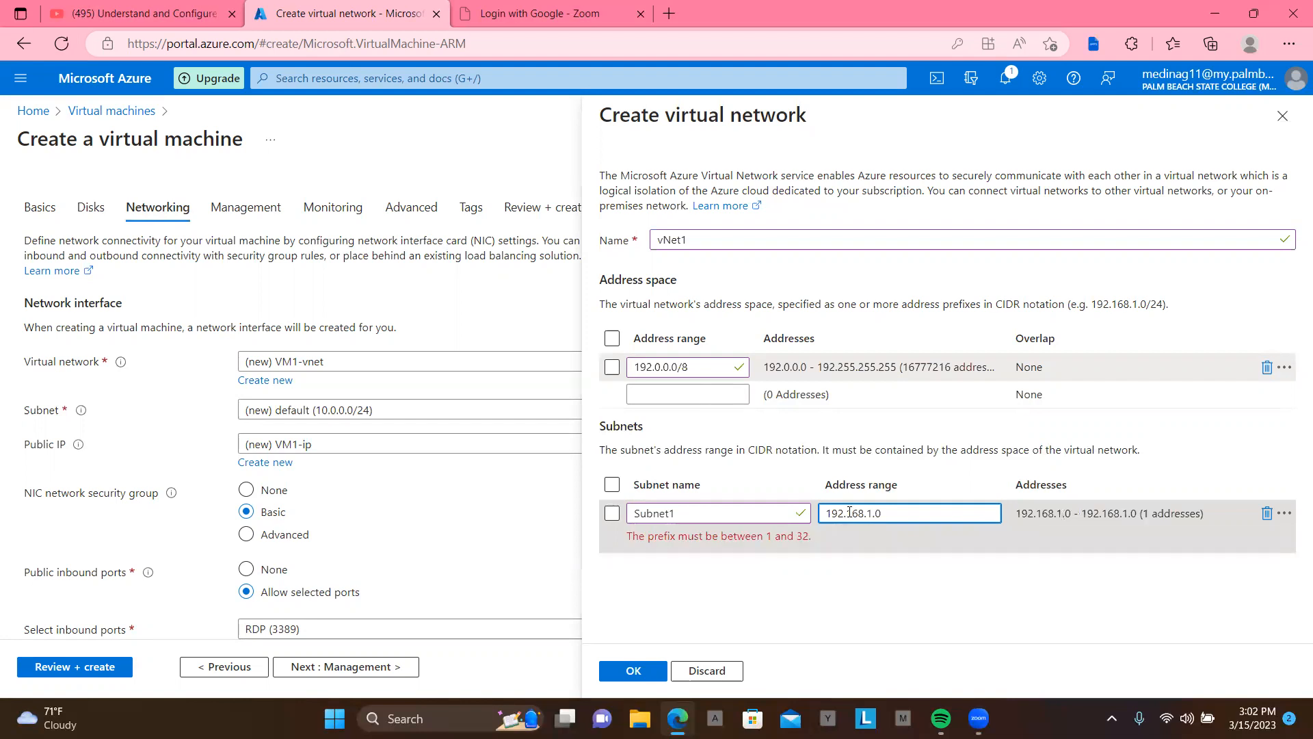
text(/)
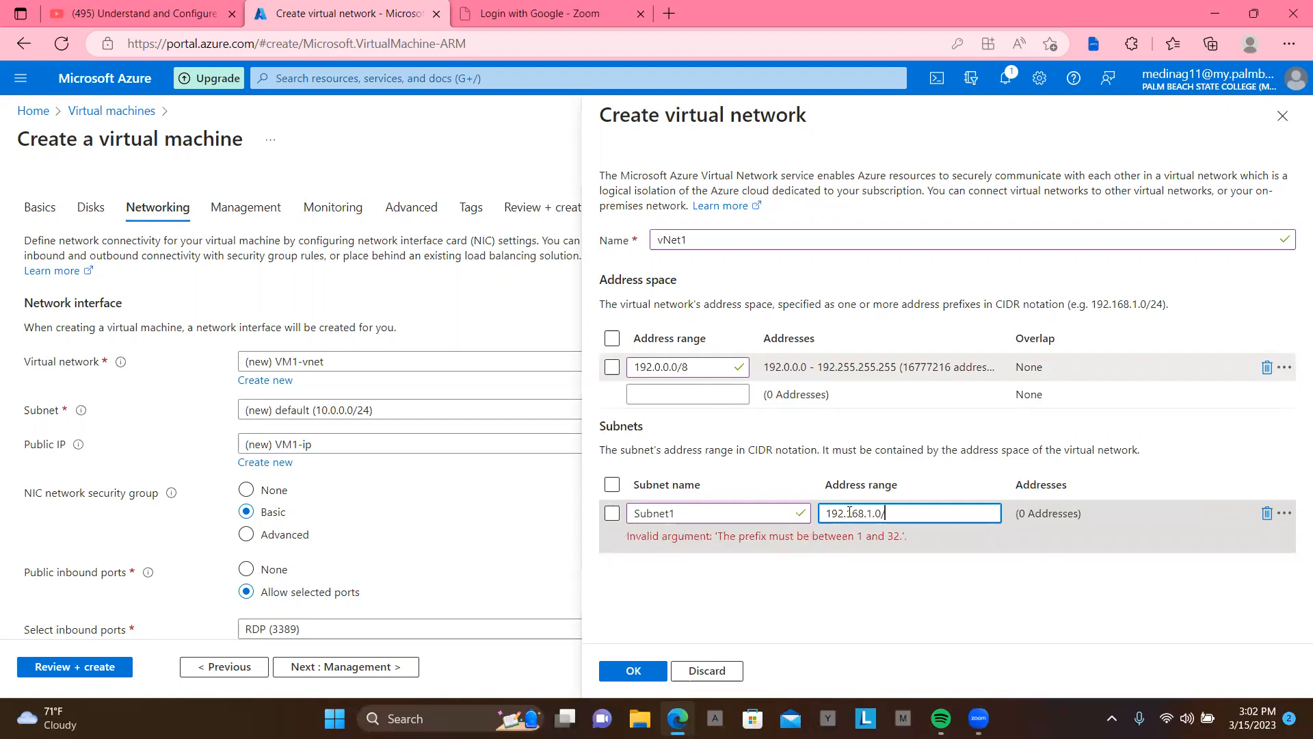
text(24)
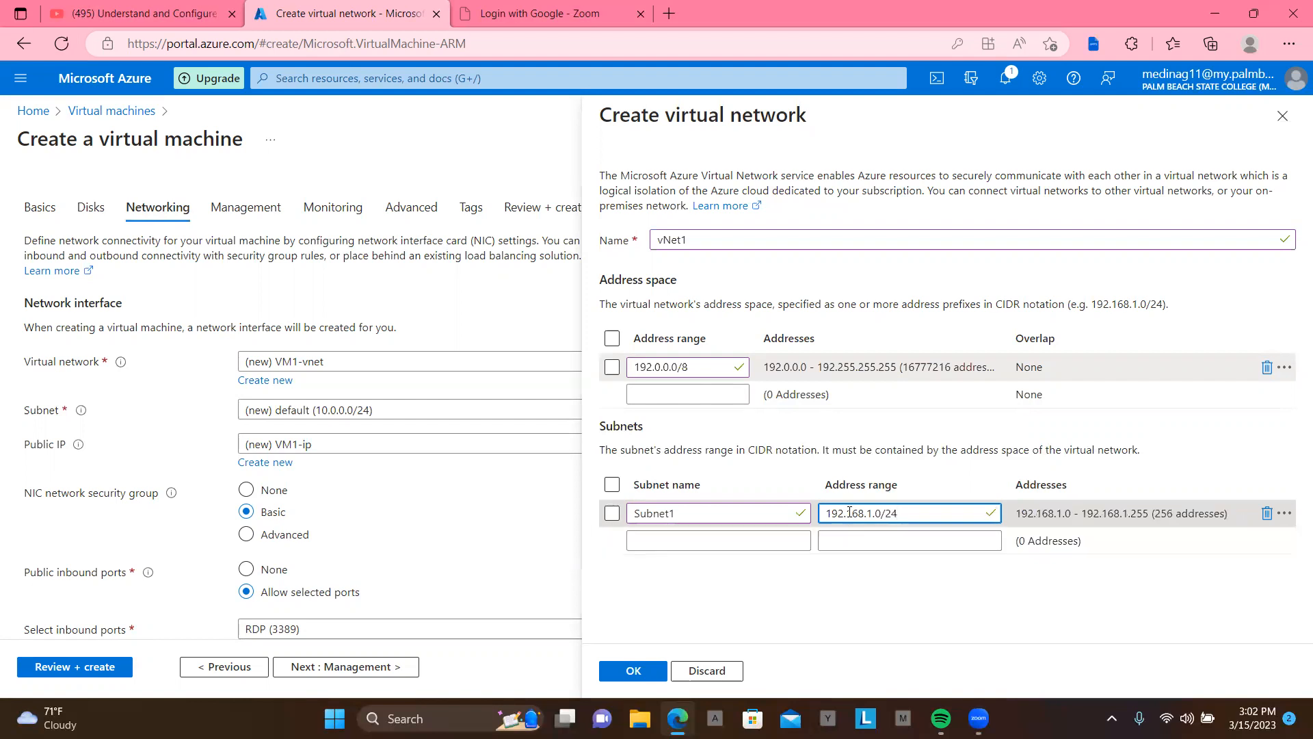
click(634, 672)
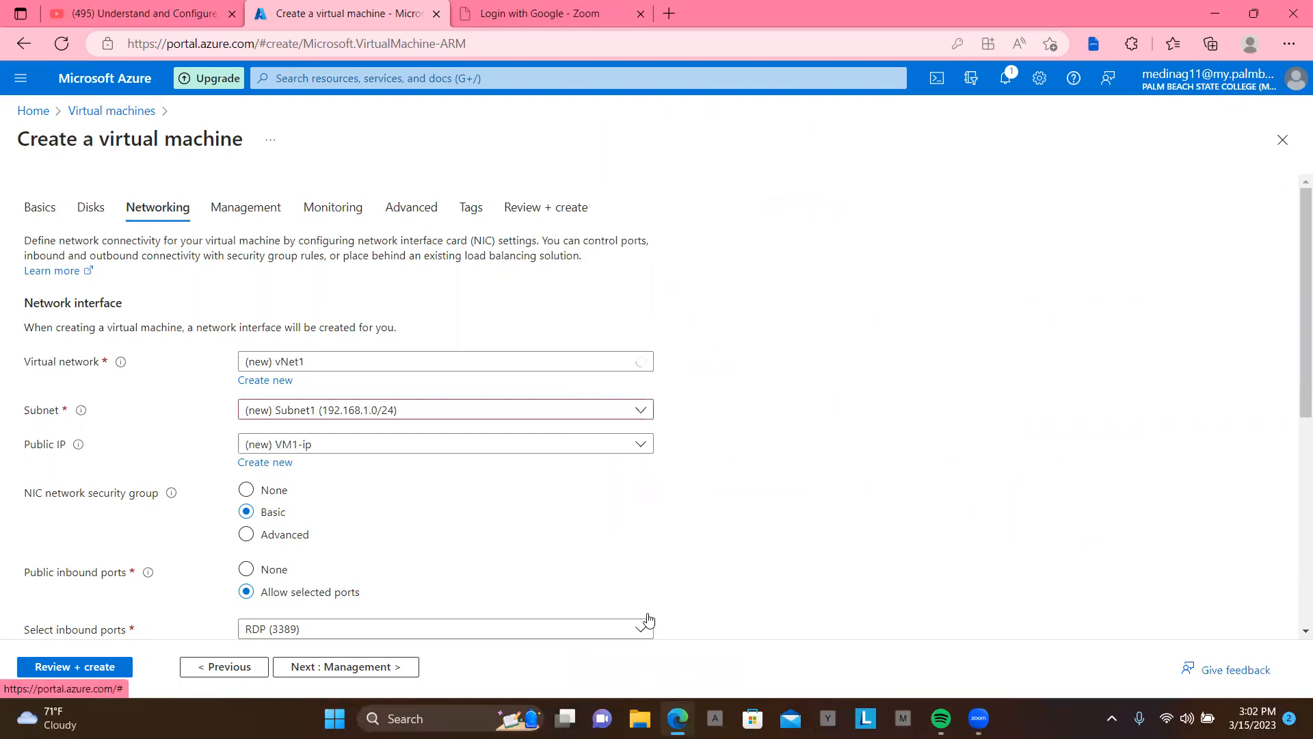
- Check the remaining networking settings of VM1, validate the configuration and submit the virtual machine for creation
scroll(820, 497, down, 2)
scroll(820, 497, down, 4)
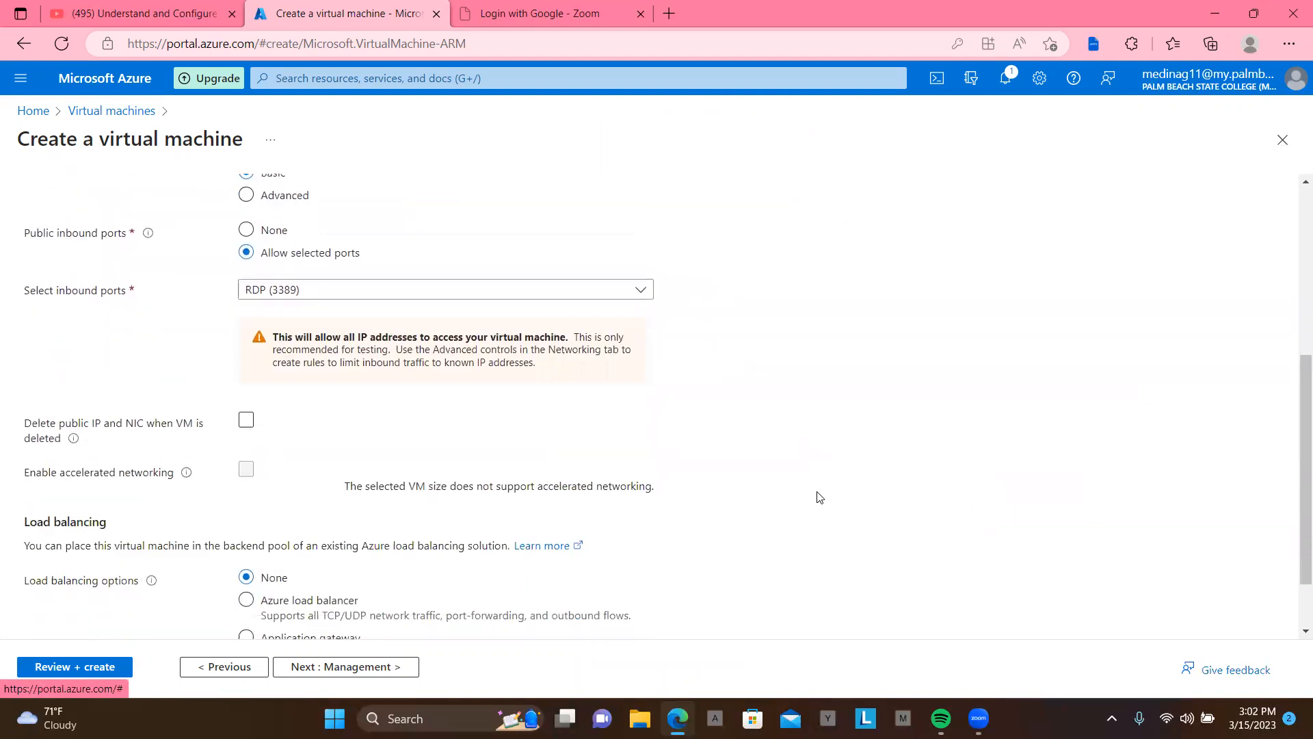
scroll(820, 497, up, 6)
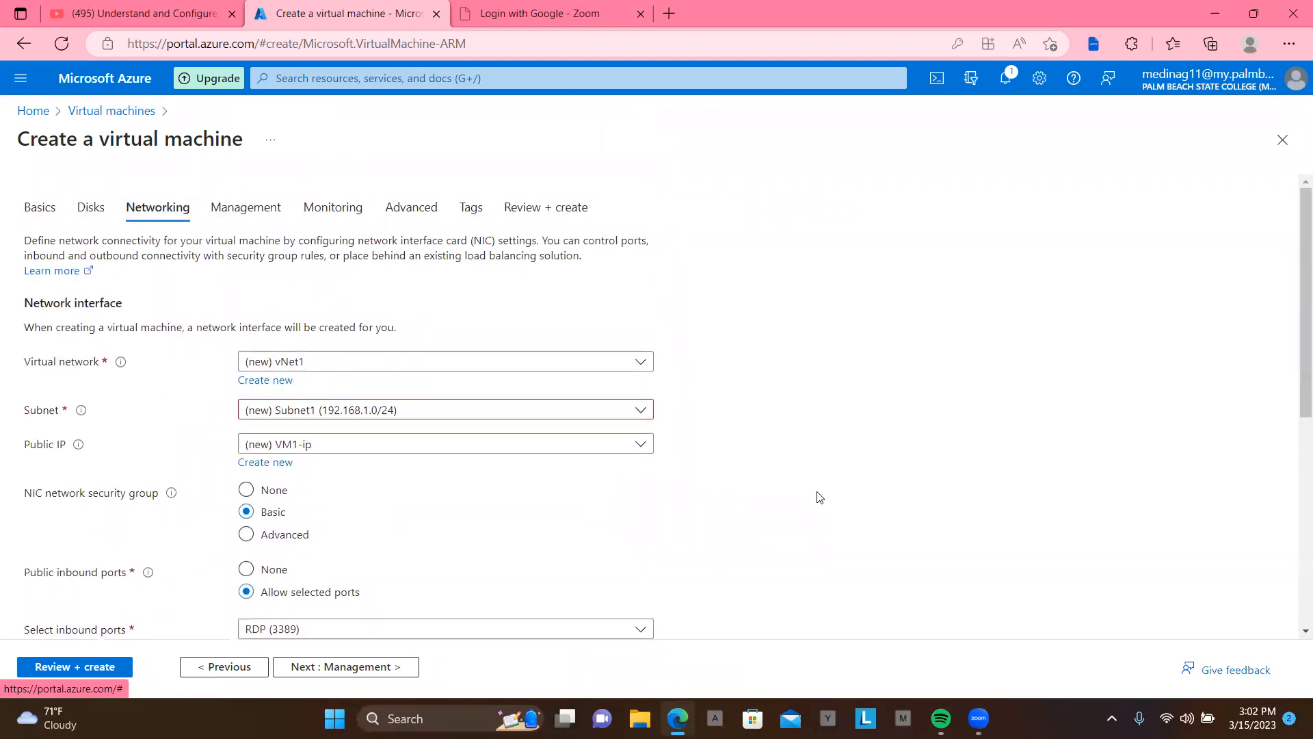
scroll(820, 497, down, 6)
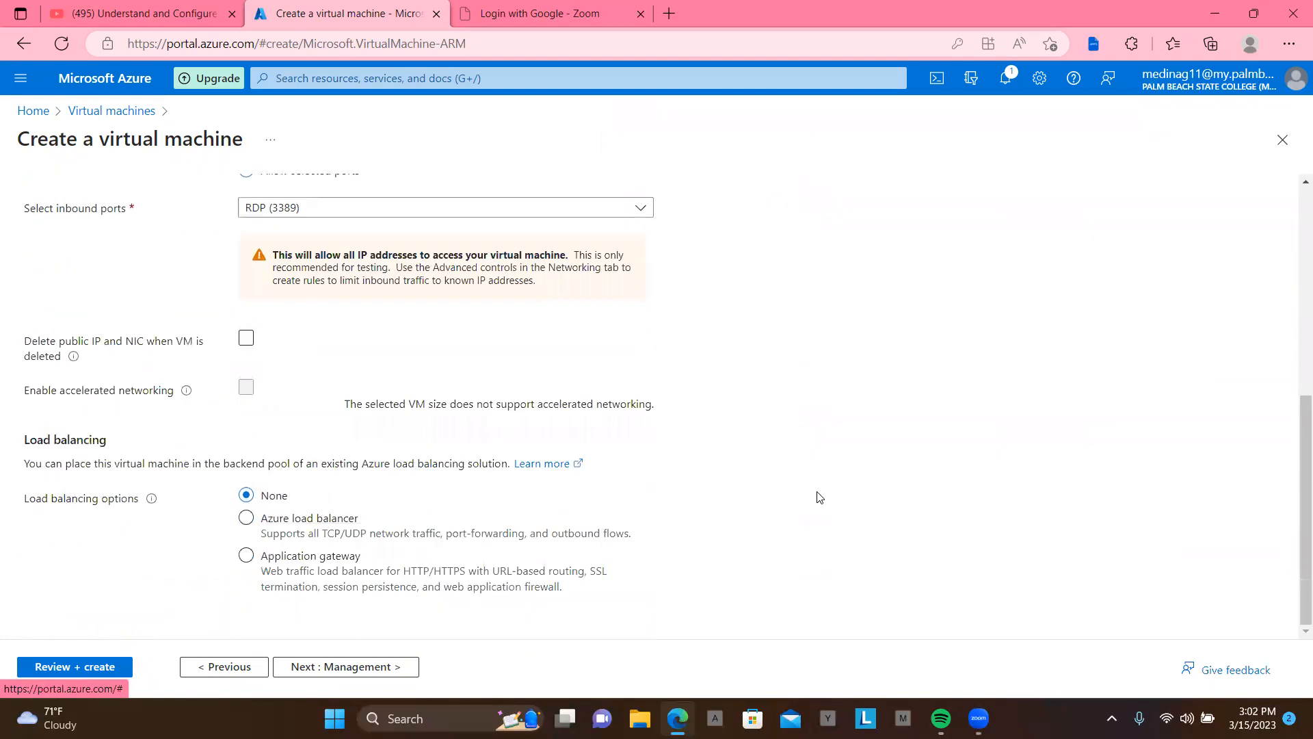
click(71, 667)
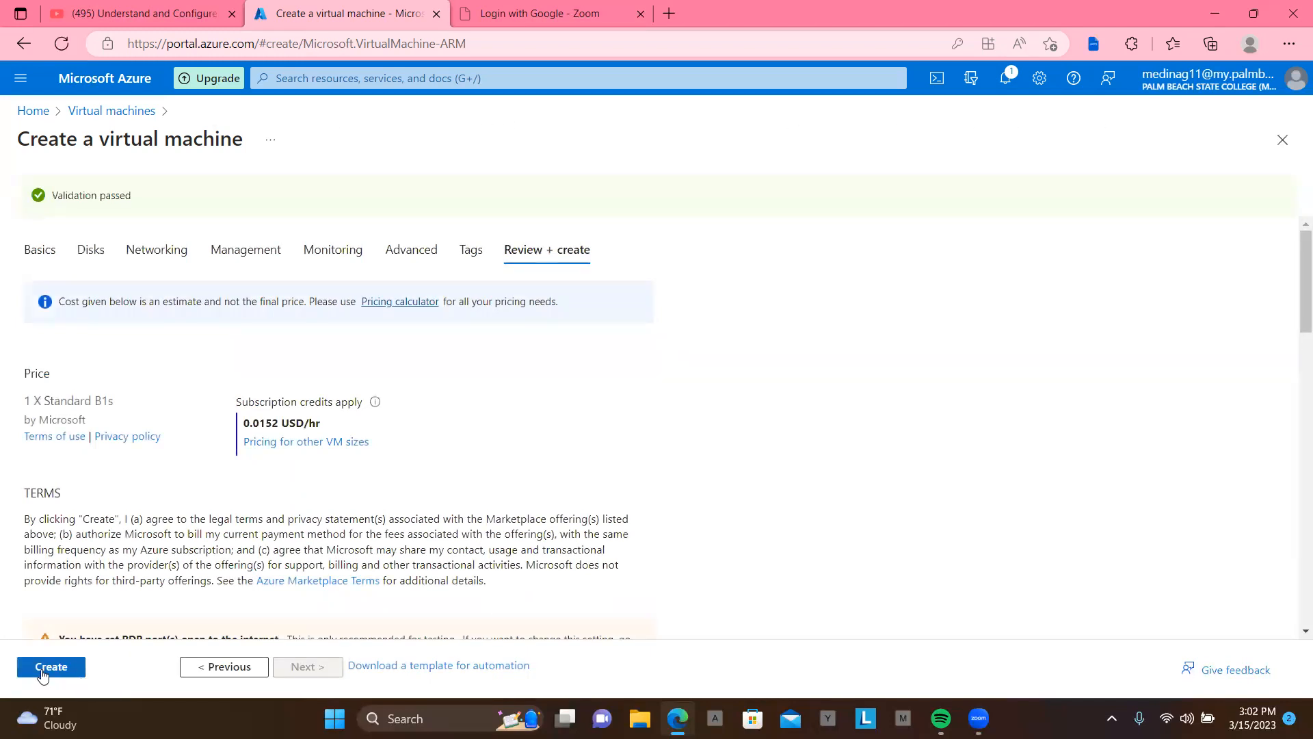
click(43, 672)
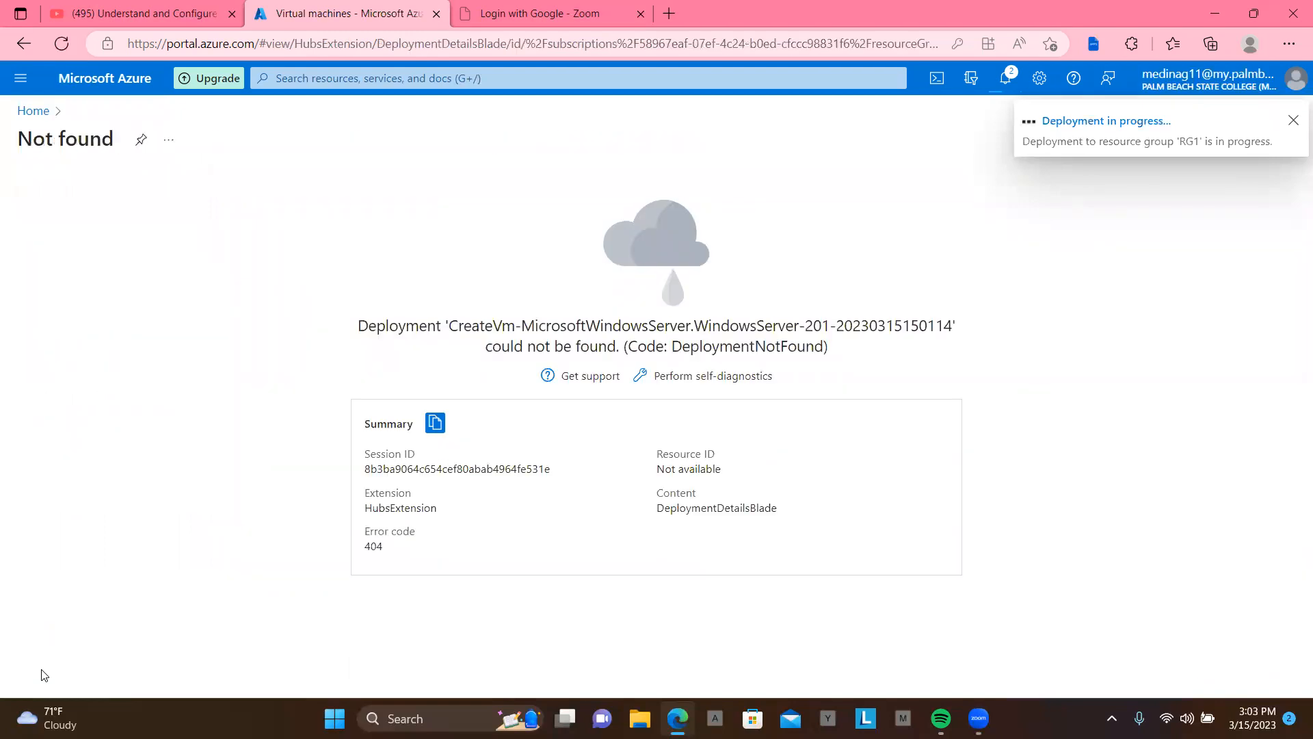
- Reload the portal, return to the home page and start creating another Azure virtual machine from the virtual machines list
click(63, 47)
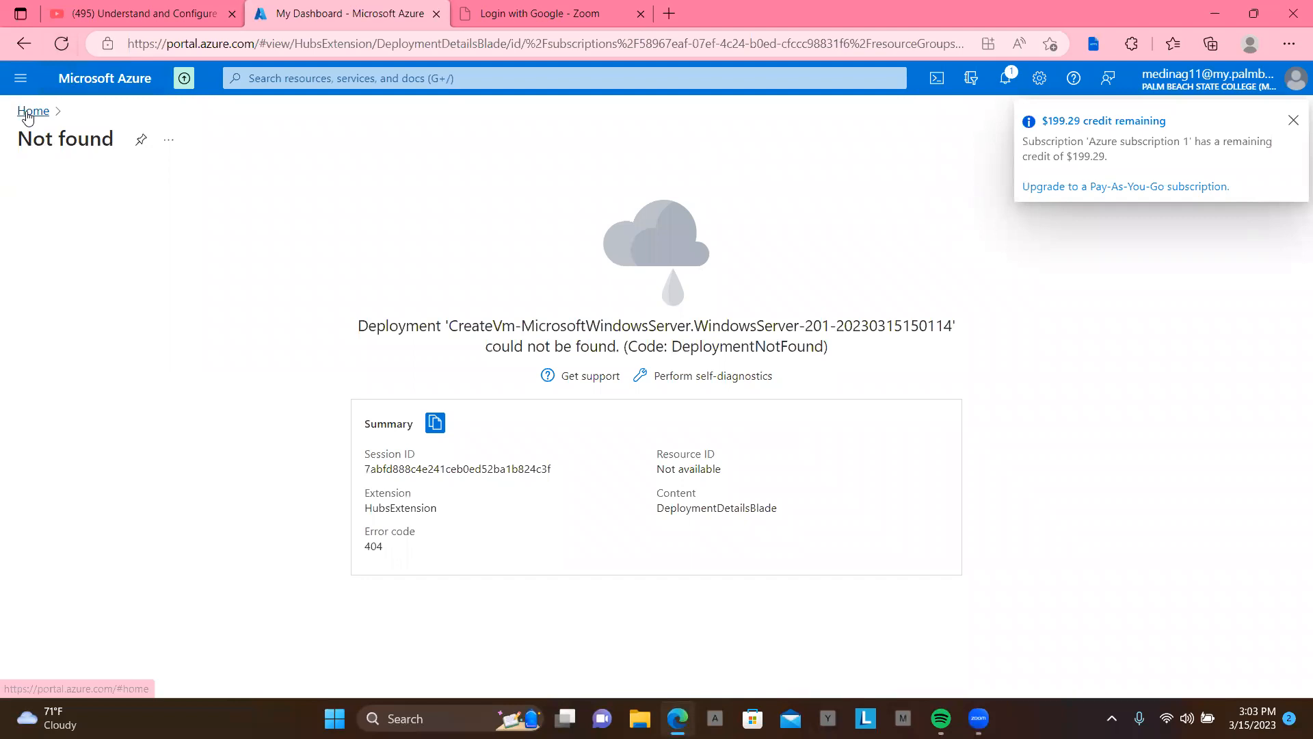
click(28, 113)
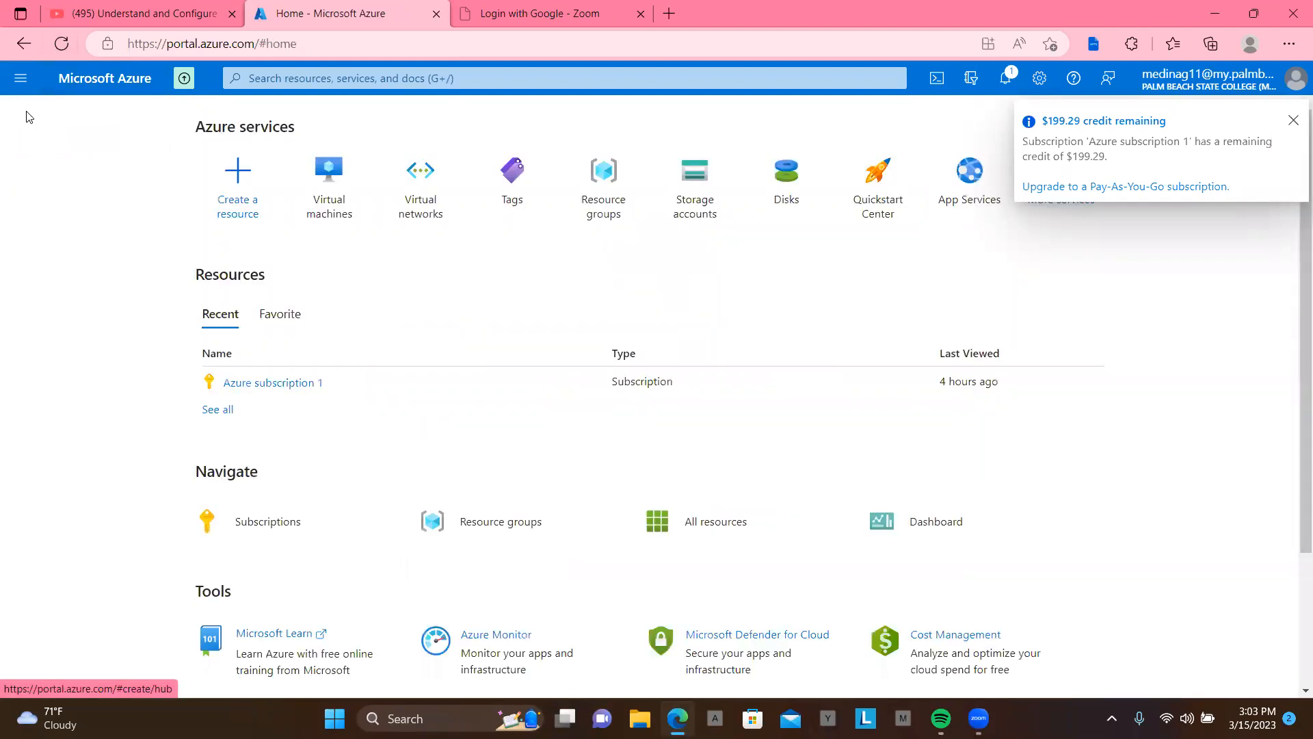
click(314, 200)
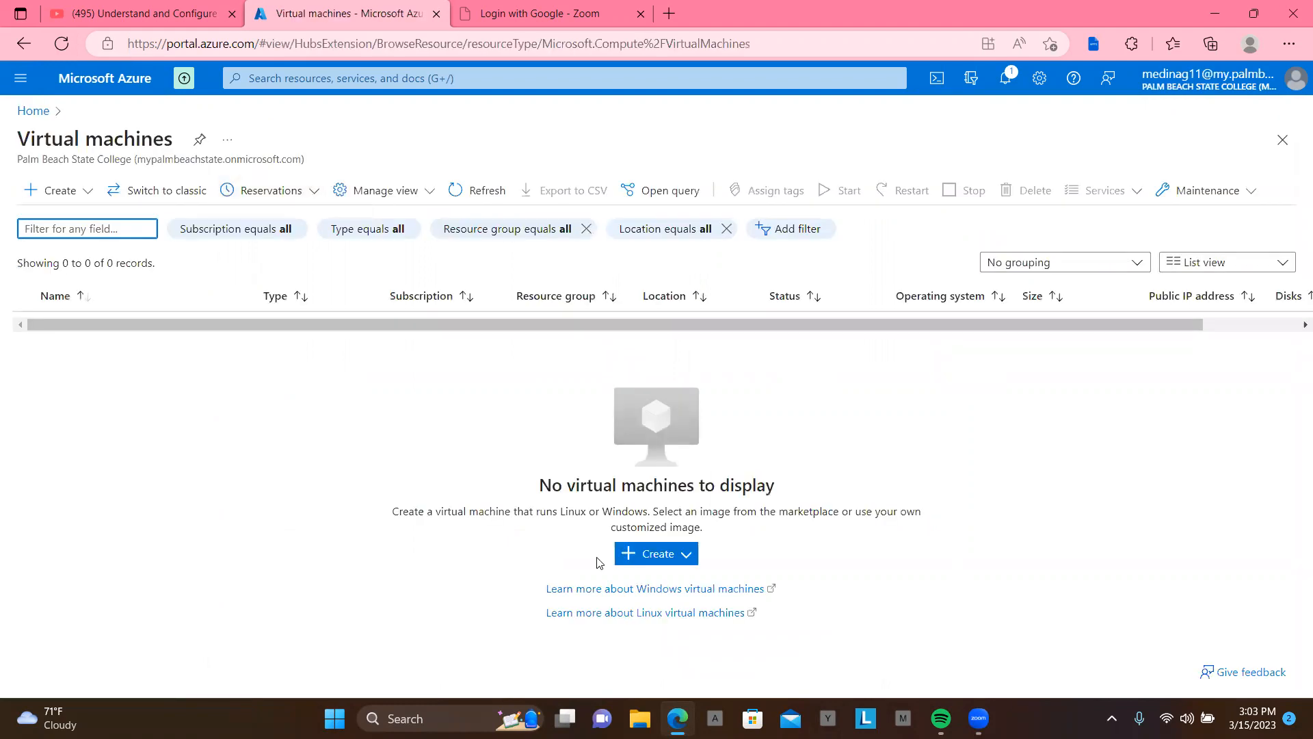
click(663, 556)
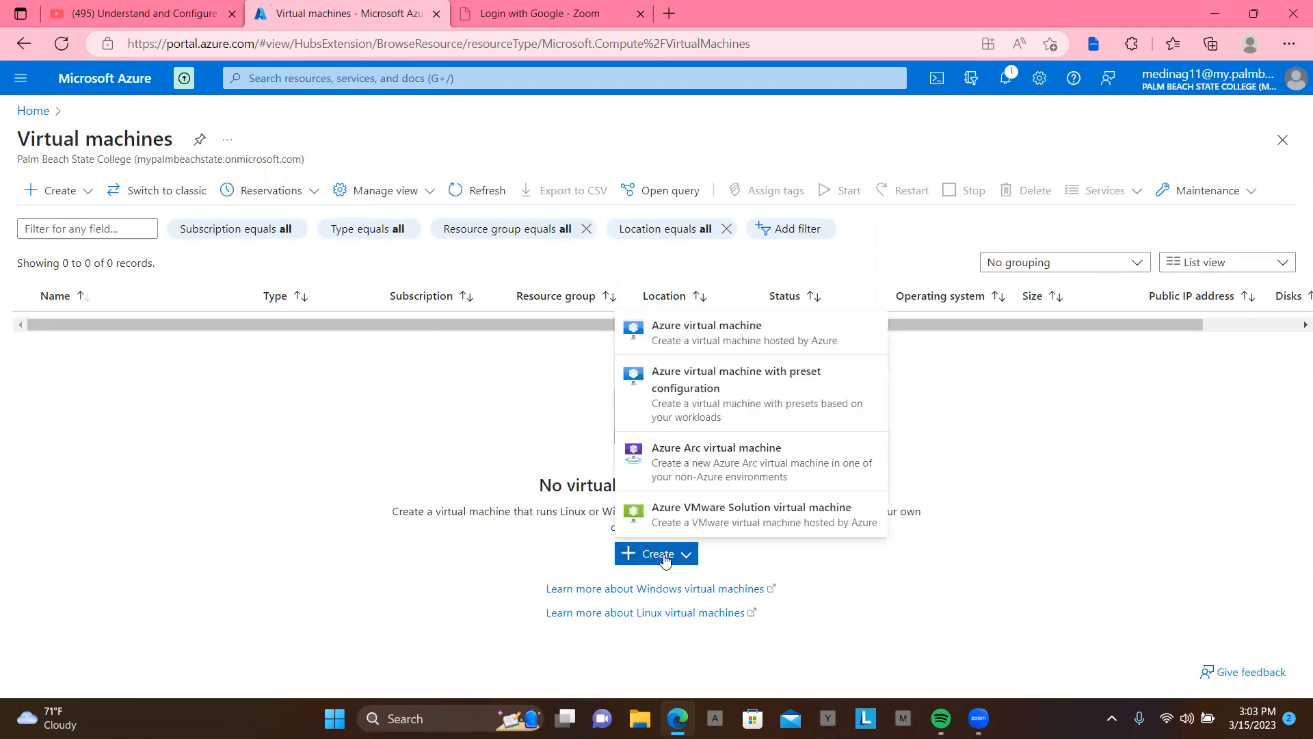
click(715, 350)
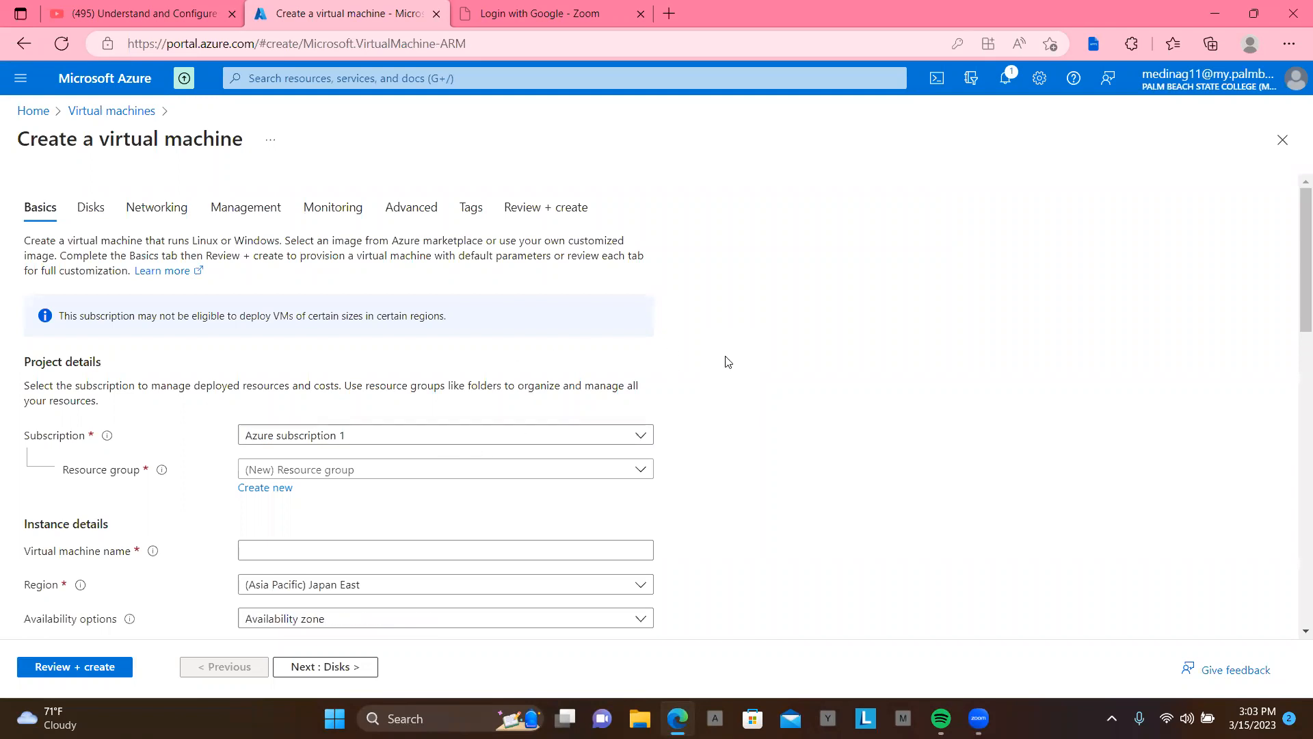
- Create a new resource group named RG4 for the virtual machine
scroll(763, 381, down, 2)
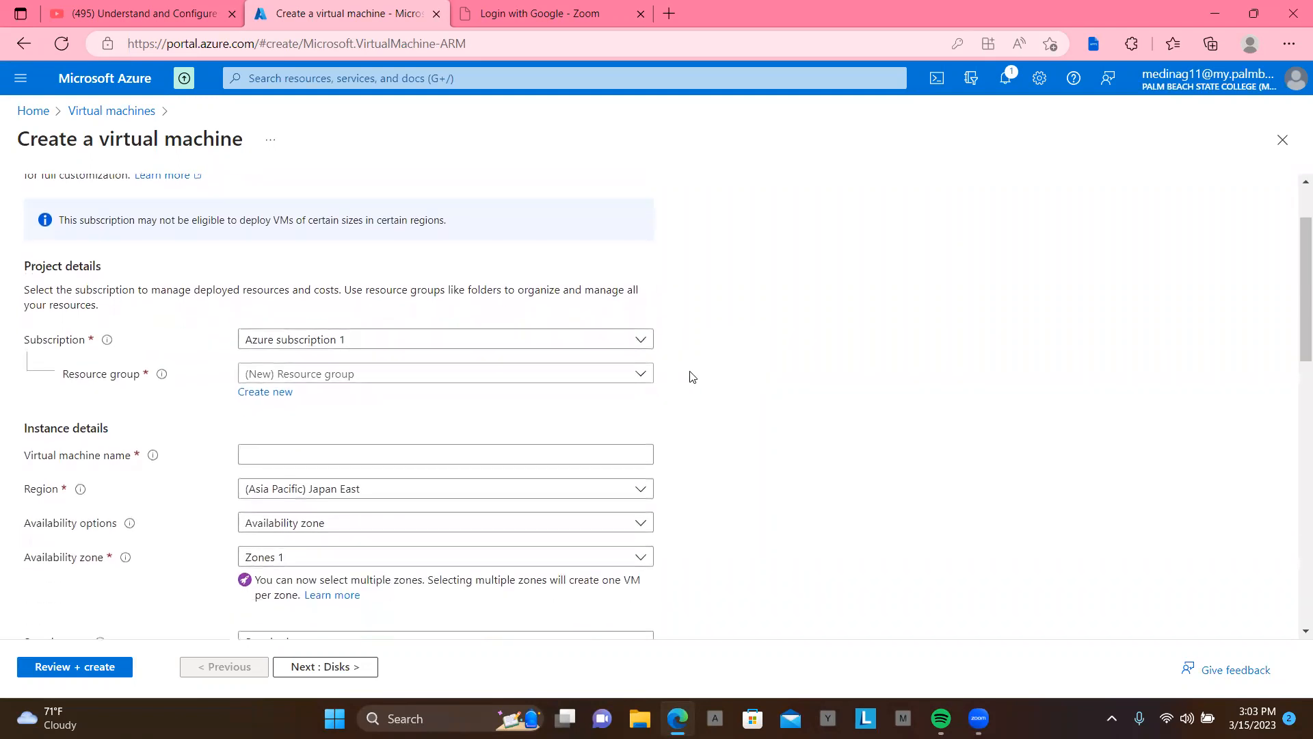
click(274, 393)
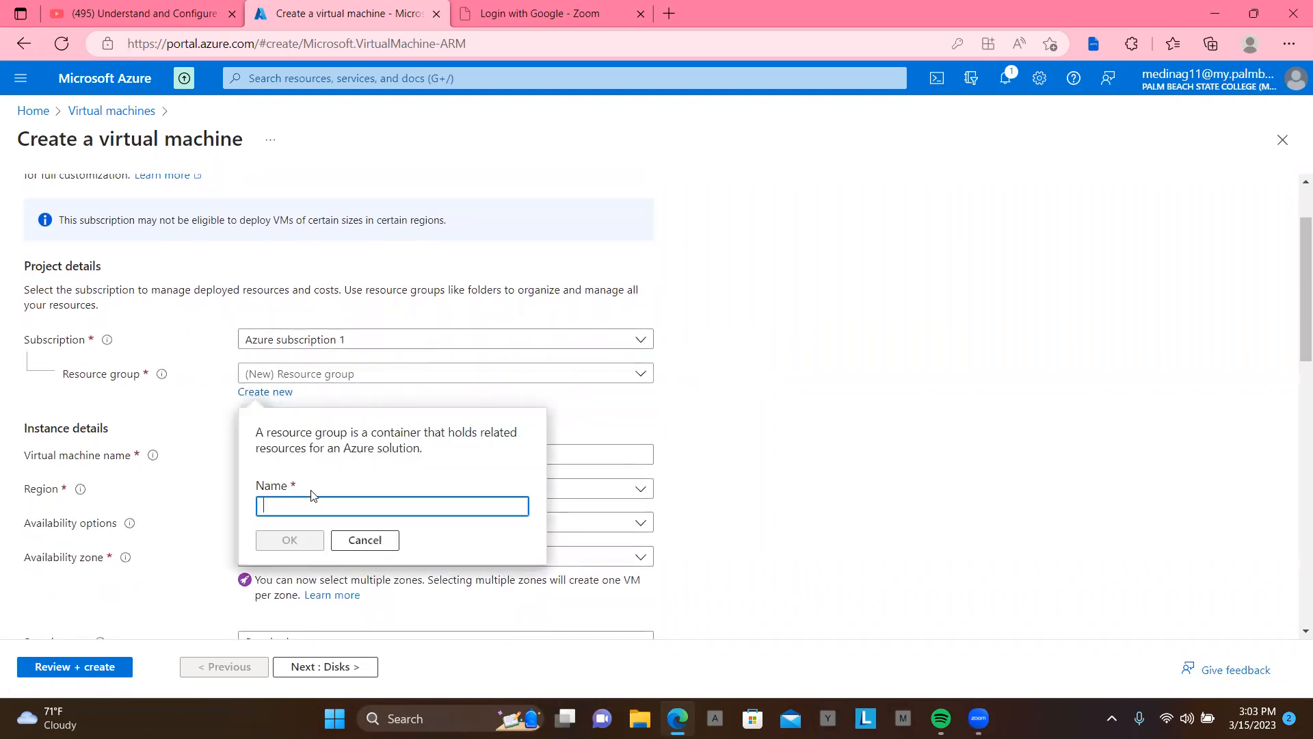
text(RG)
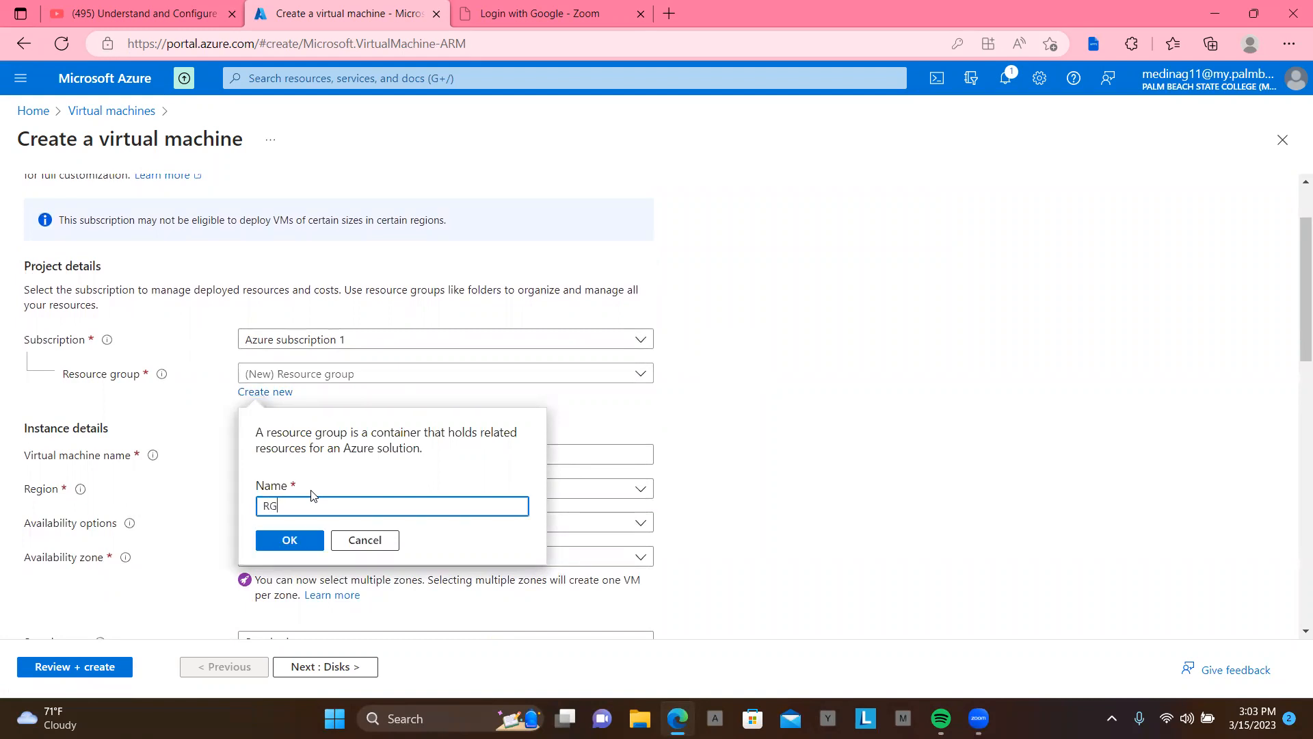
text($)
text(4)
click(292, 540)
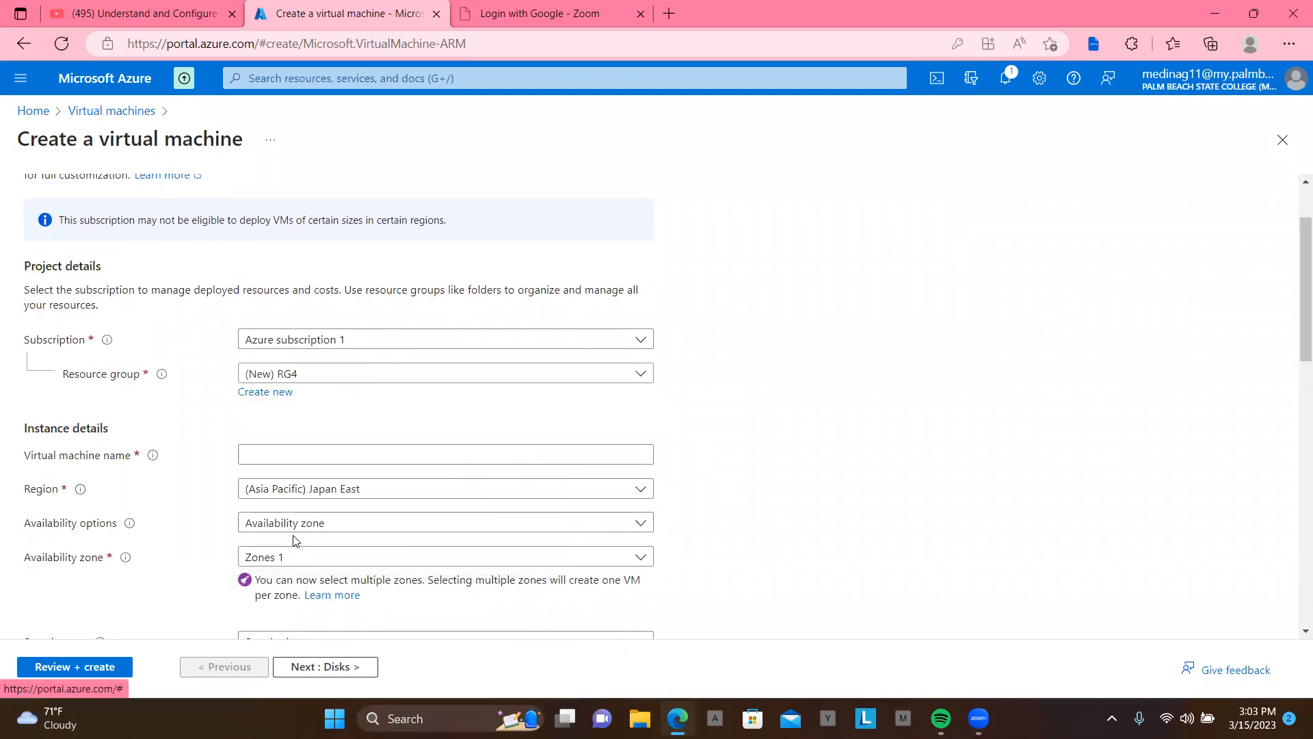
- Name the new virtual machine VM4 in the instance details
click(317, 452)
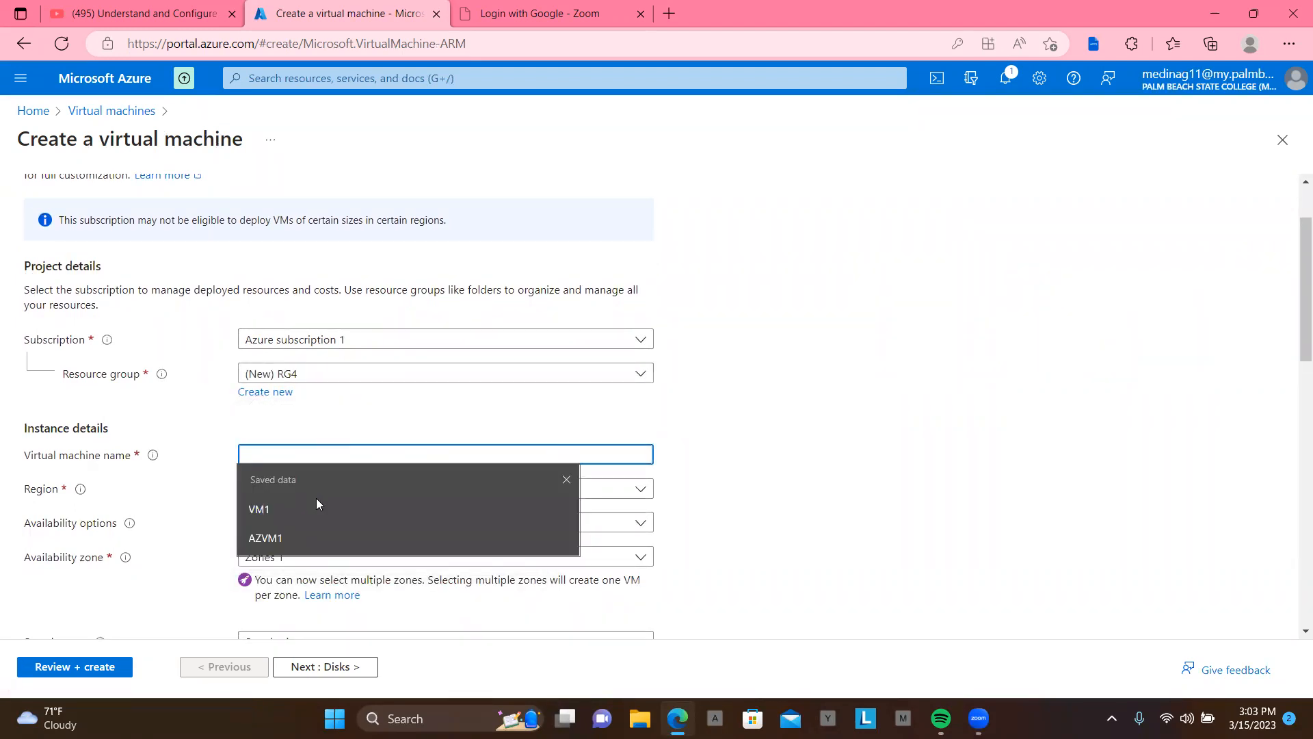
click(317, 506)
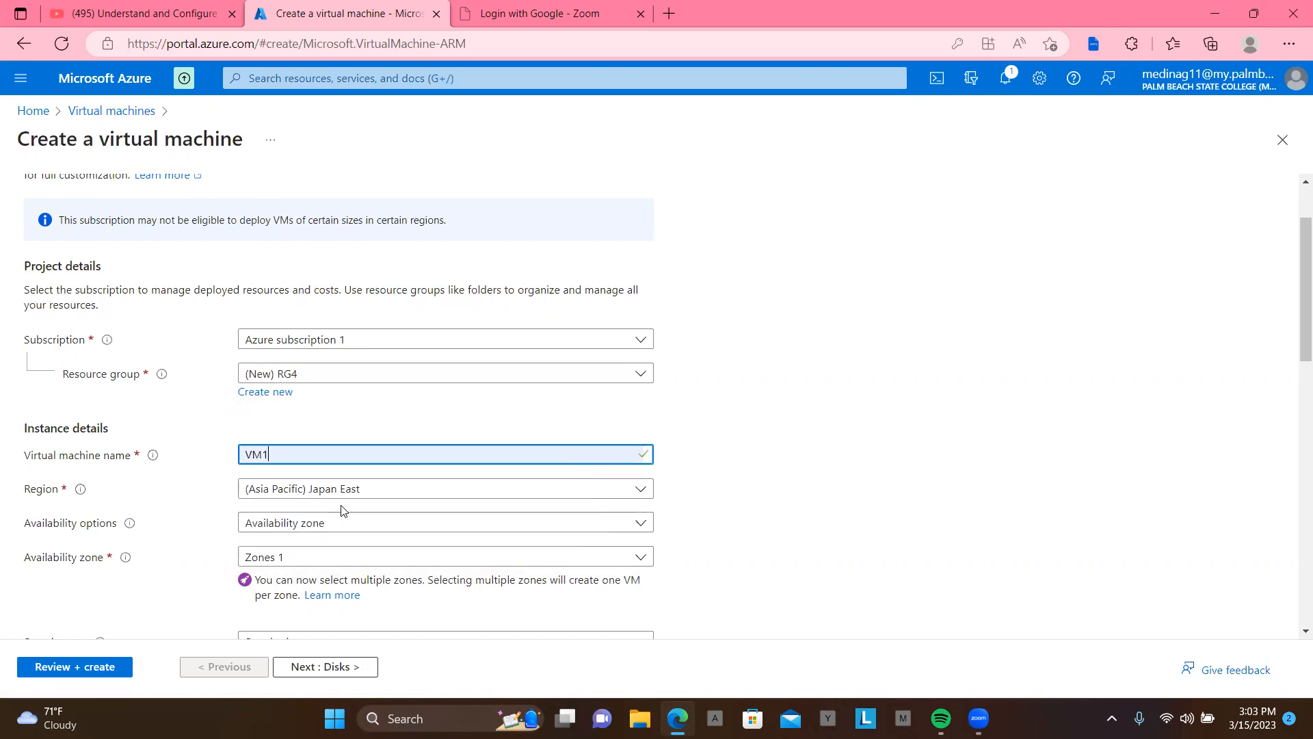
key(BackSpace)
text(4)
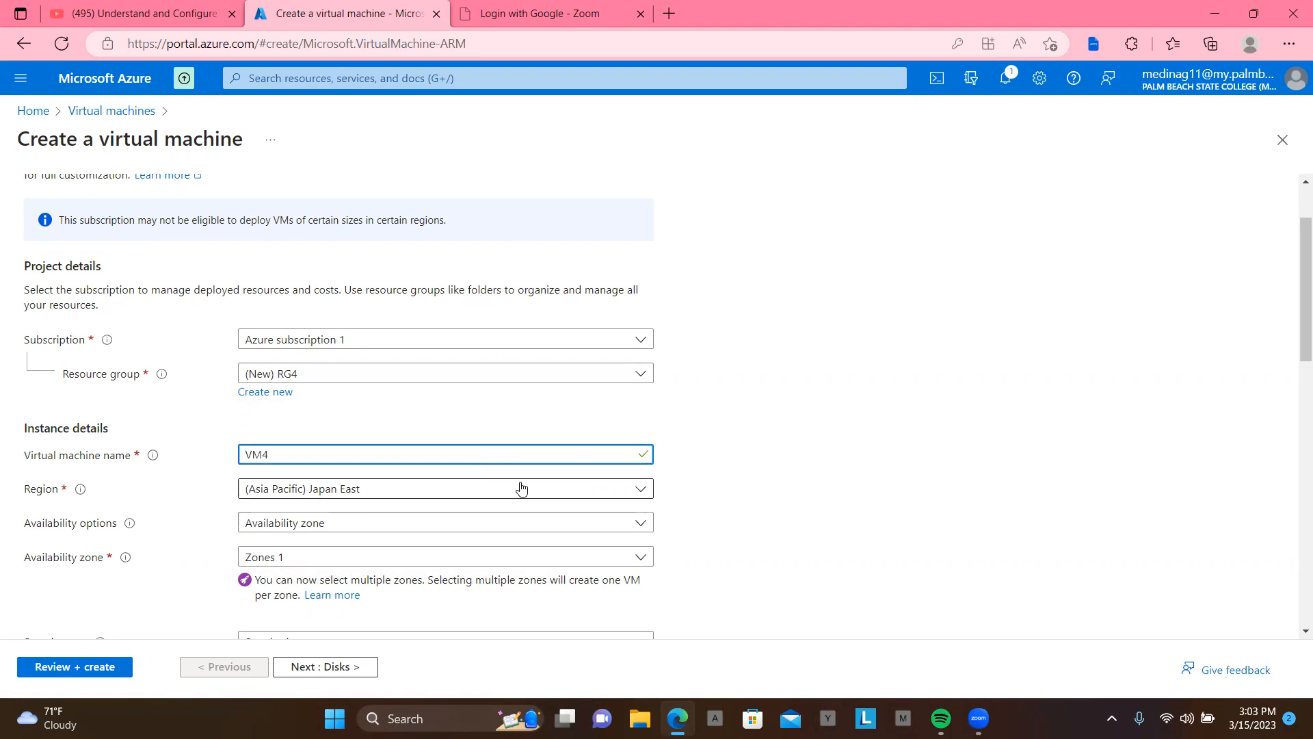
- Set the image of VM4 to Windows Server 2019 Datacenter - x64 Gen2
scroll(521, 487, down, 2)
scroll(521, 487, down, 1)
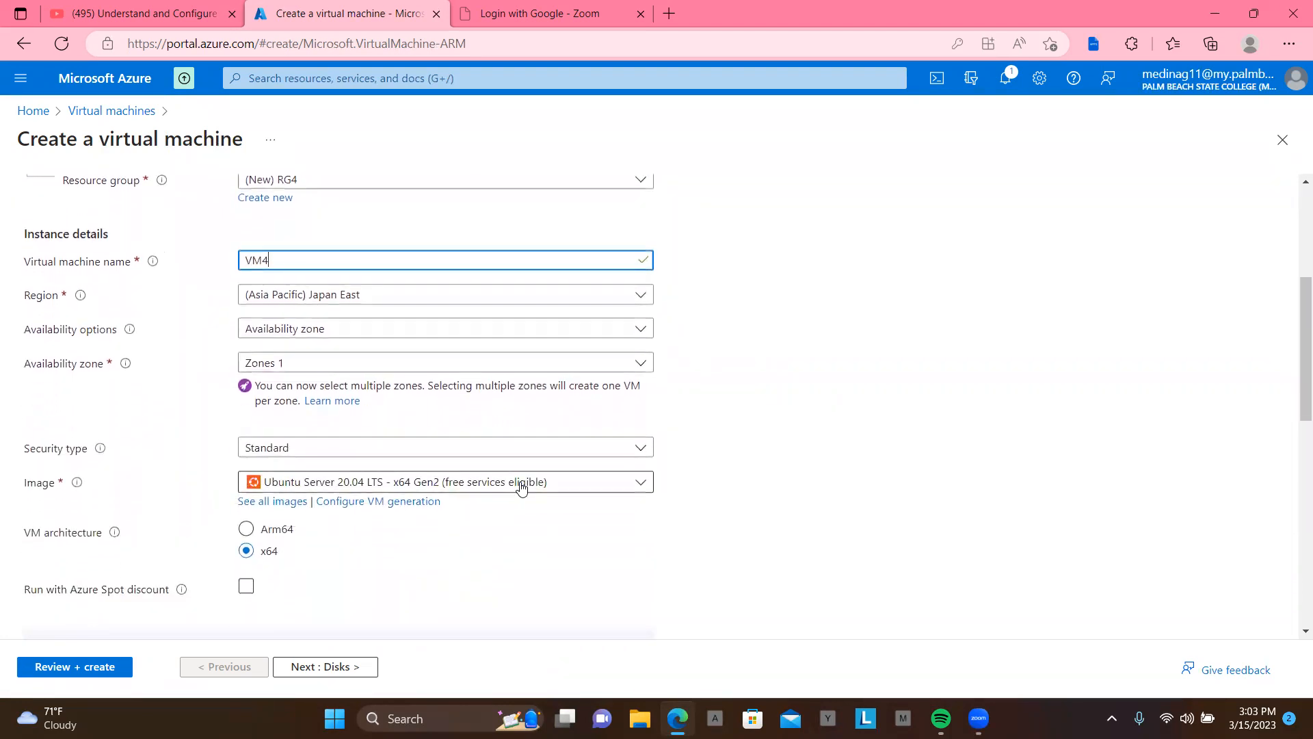
click(634, 489)
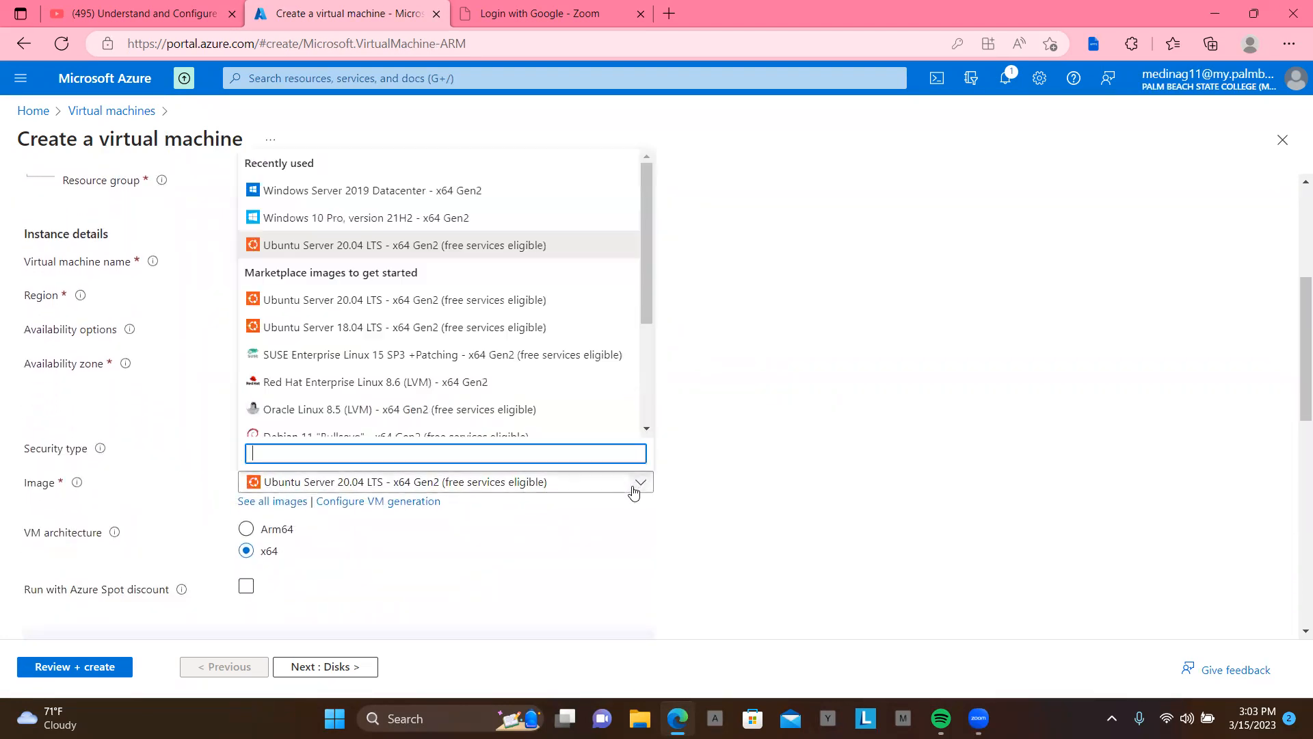
click(539, 202)
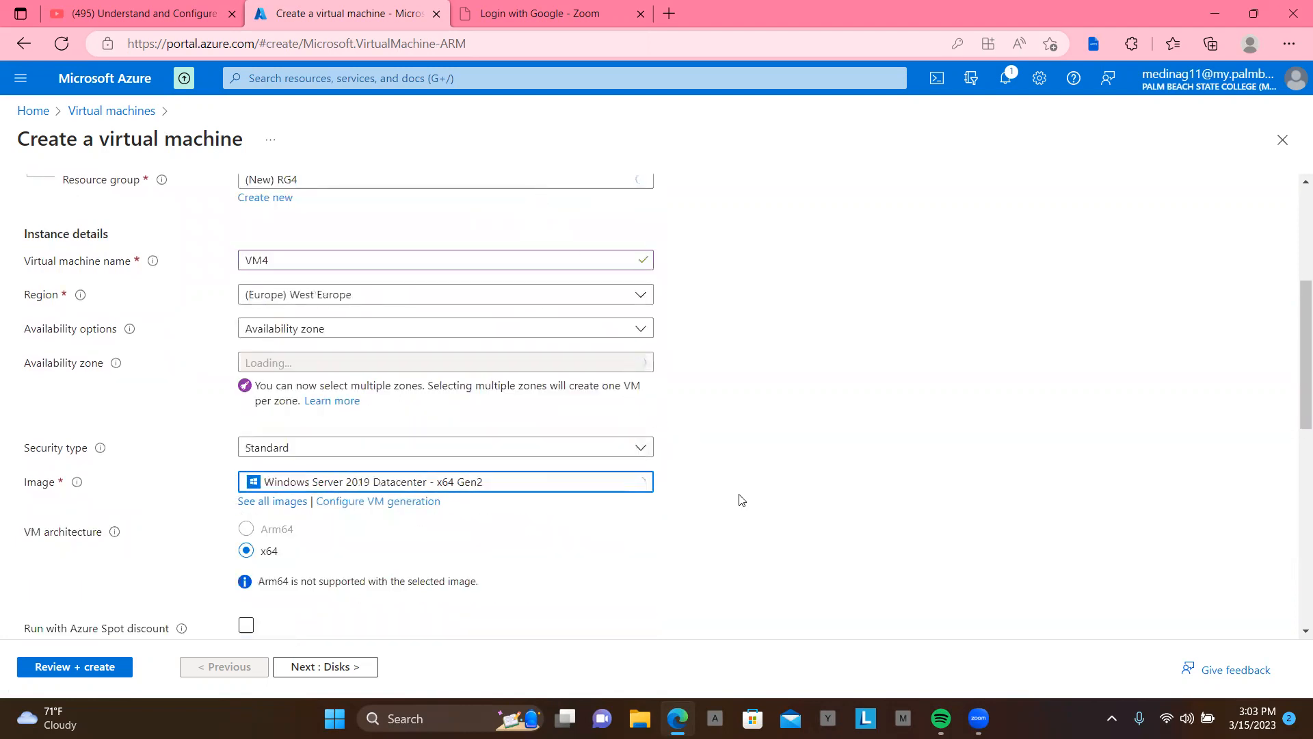
- Fill in VM4's administrator account with the saved administrator username and the confirmation of the account password
scroll(771, 501, down, 7)
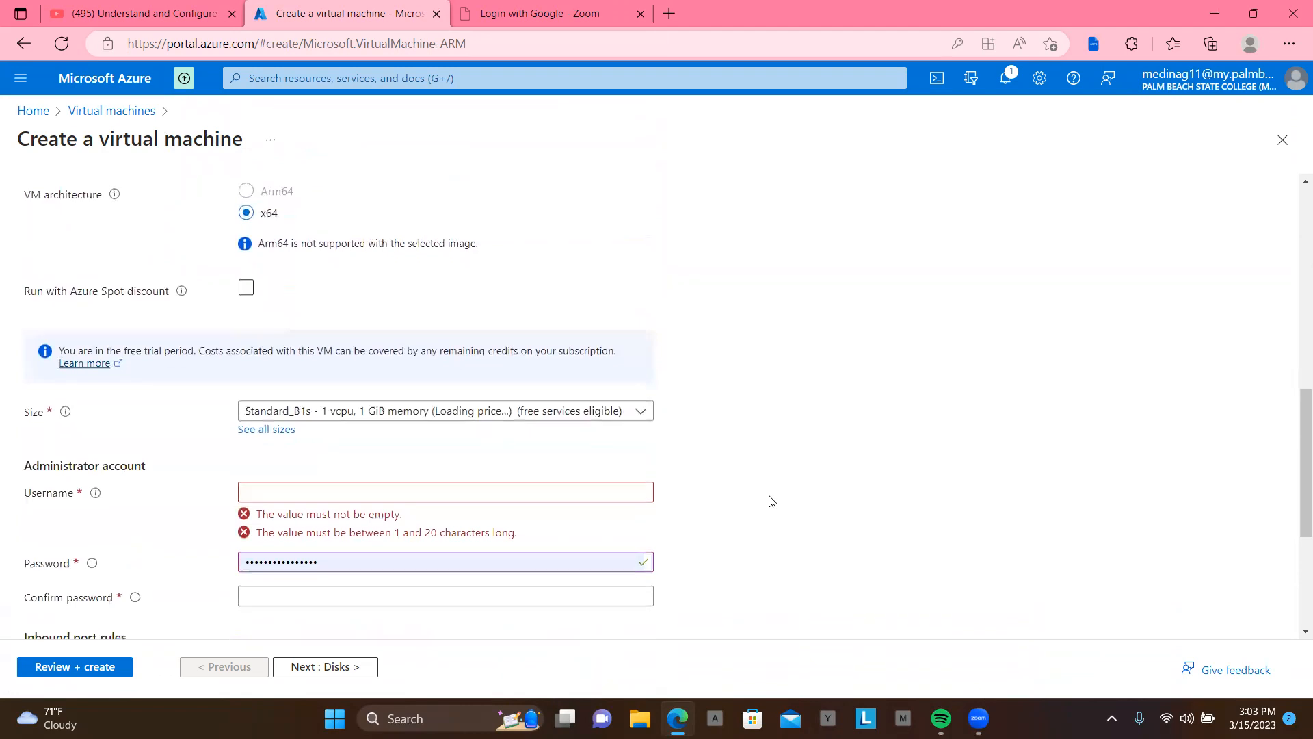
click(460, 370)
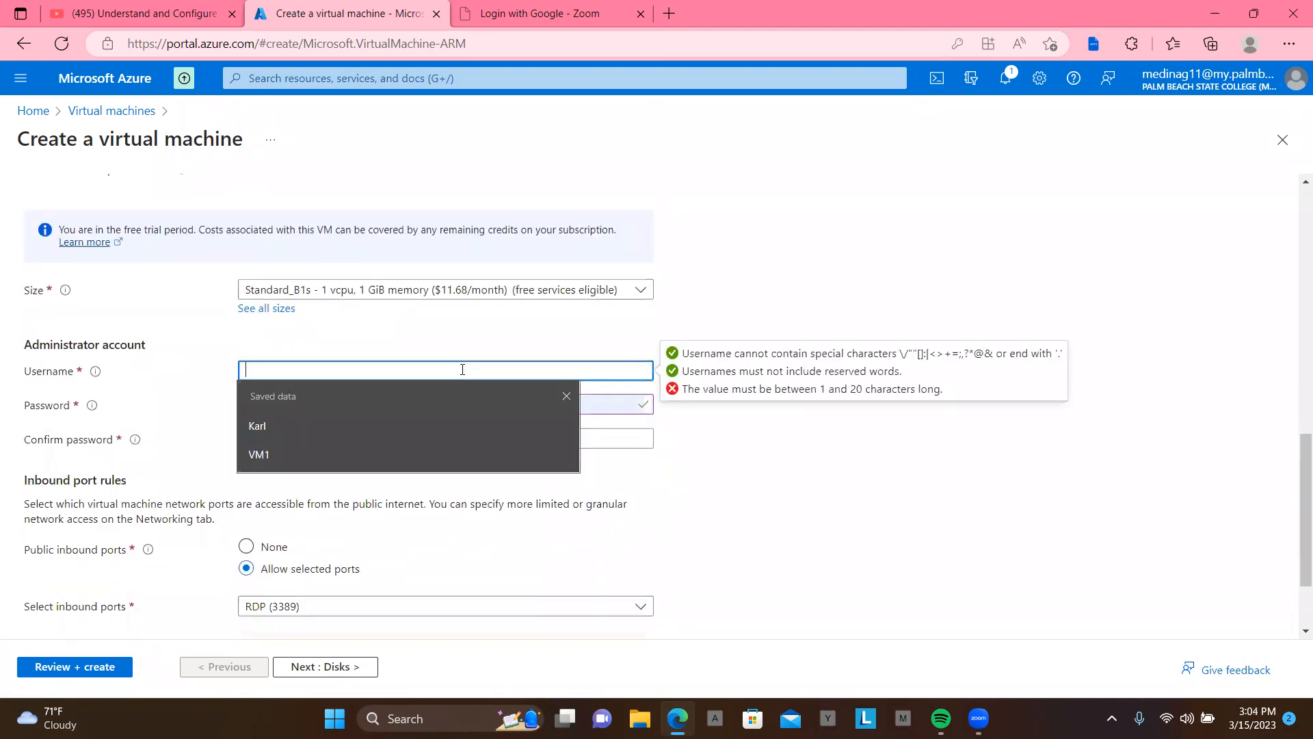
click(461, 426)
click(448, 440)
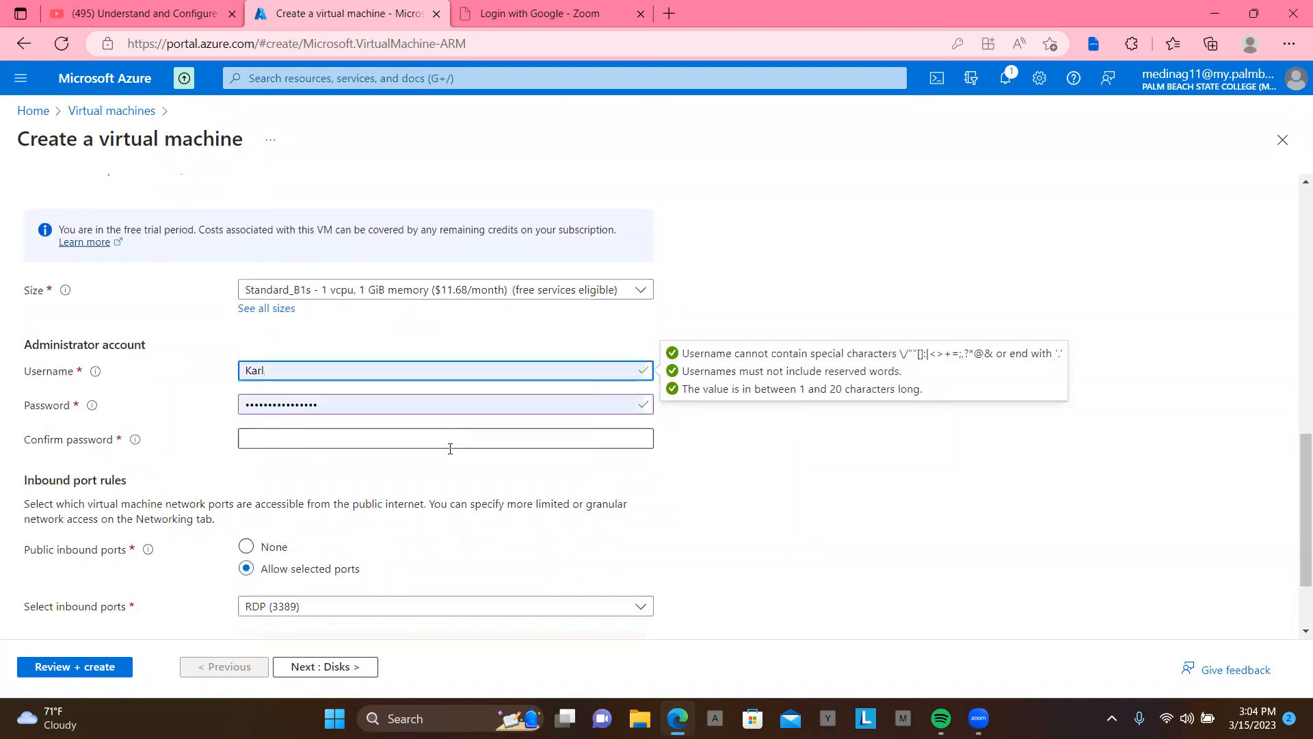
click(472, 491)
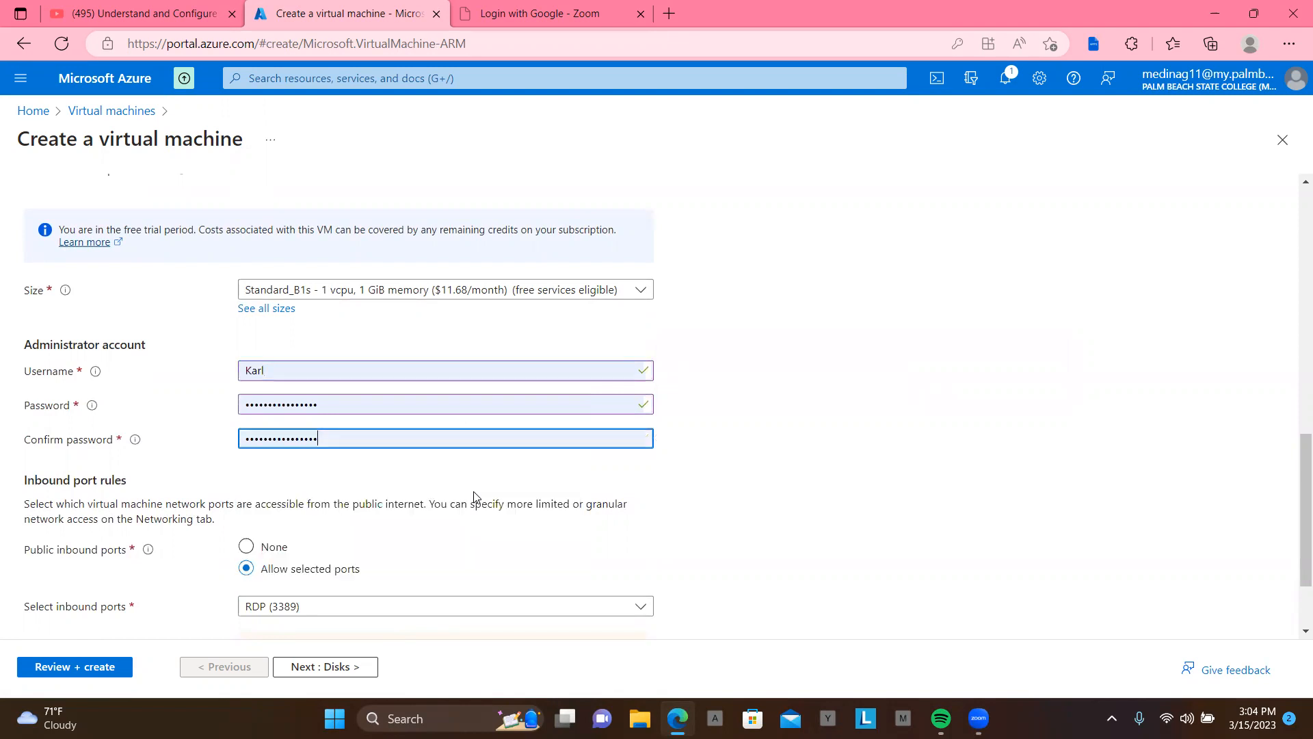
scroll(514, 509, down, 1)
scroll(514, 508, down, 1)
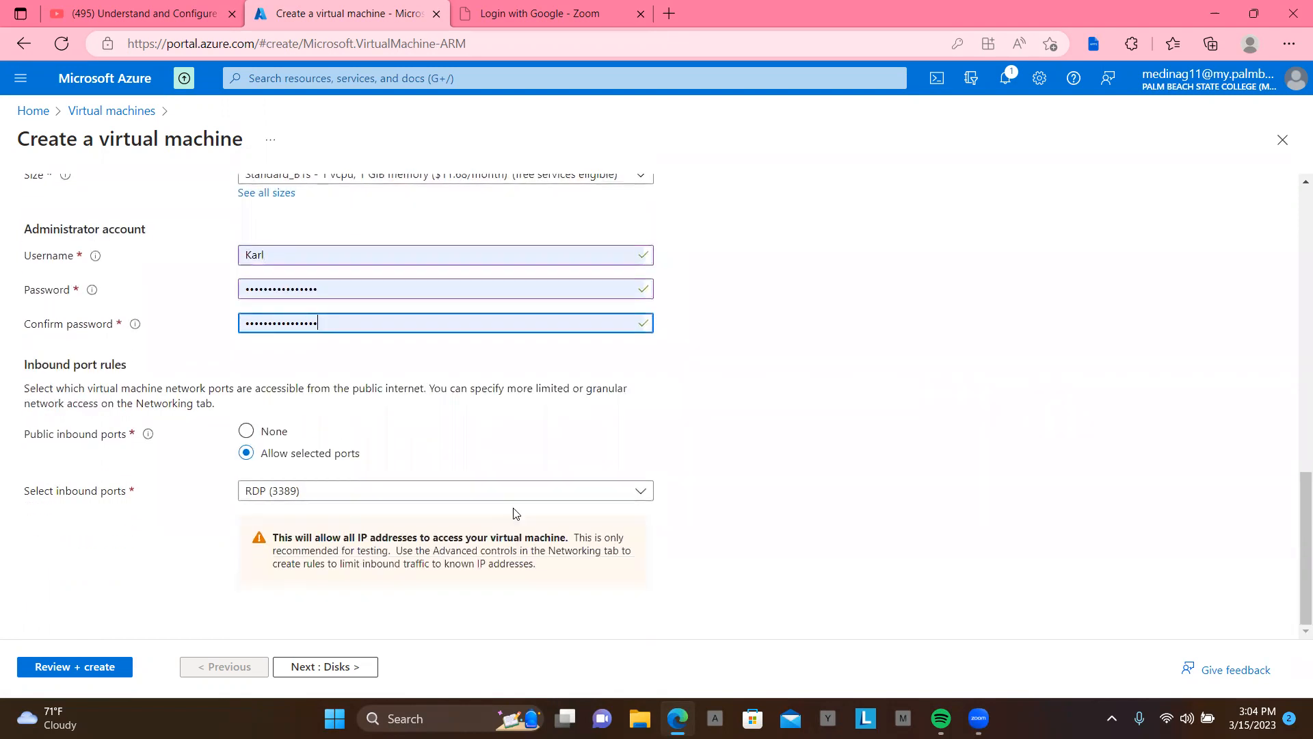
- In VM4's networking settings, start a new virtual network and name it vNet1
scroll(516, 514, up, 10)
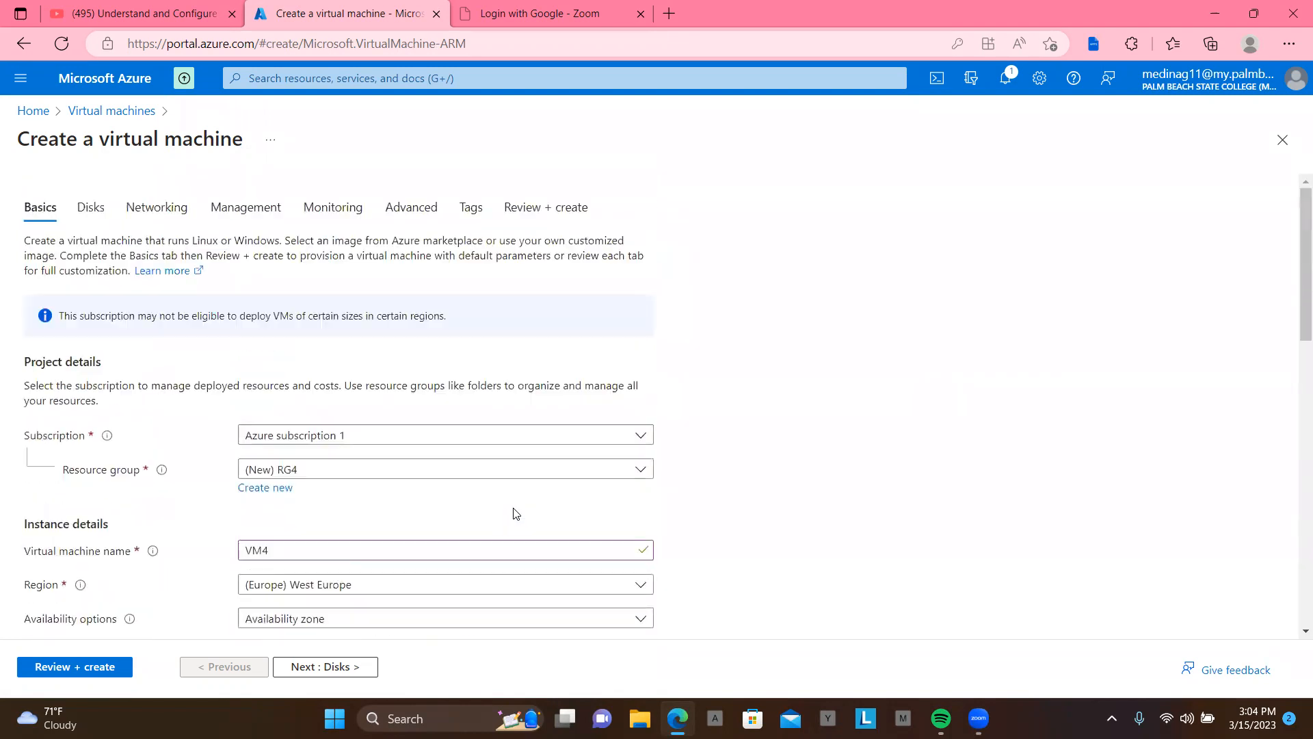
click(162, 218)
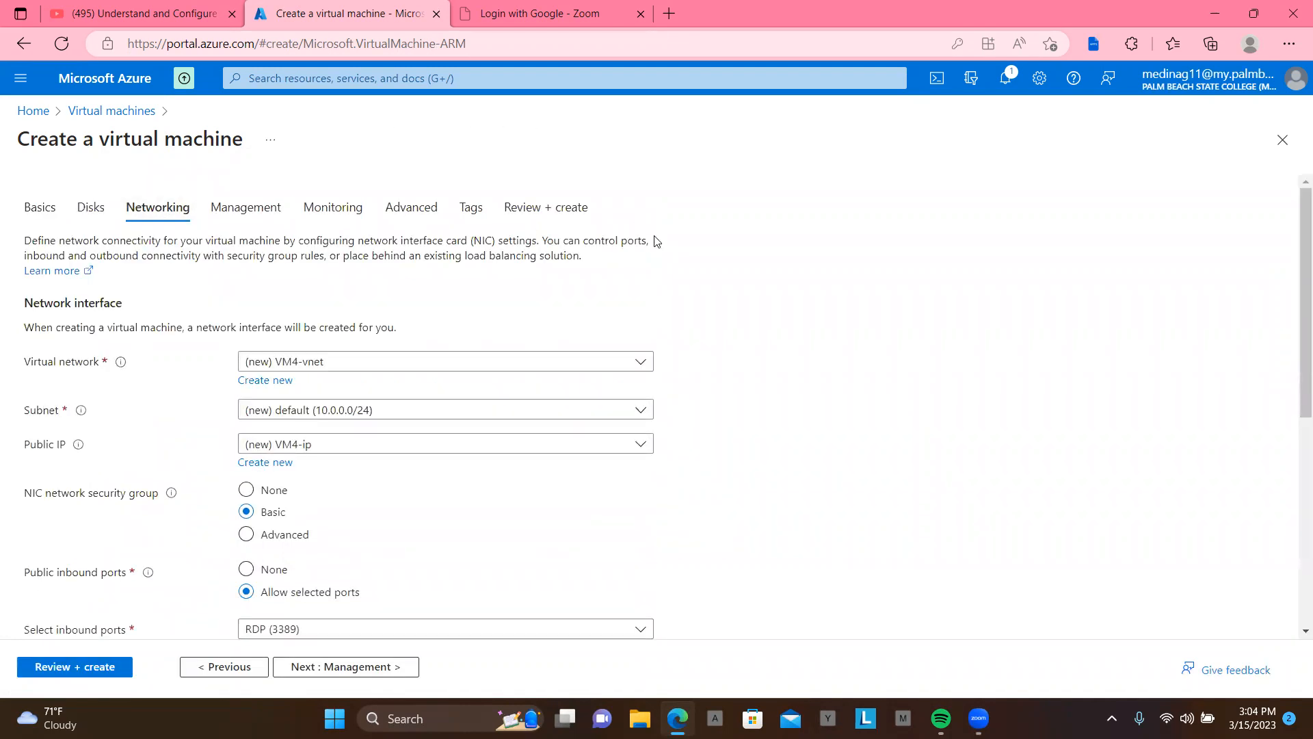
click(265, 382)
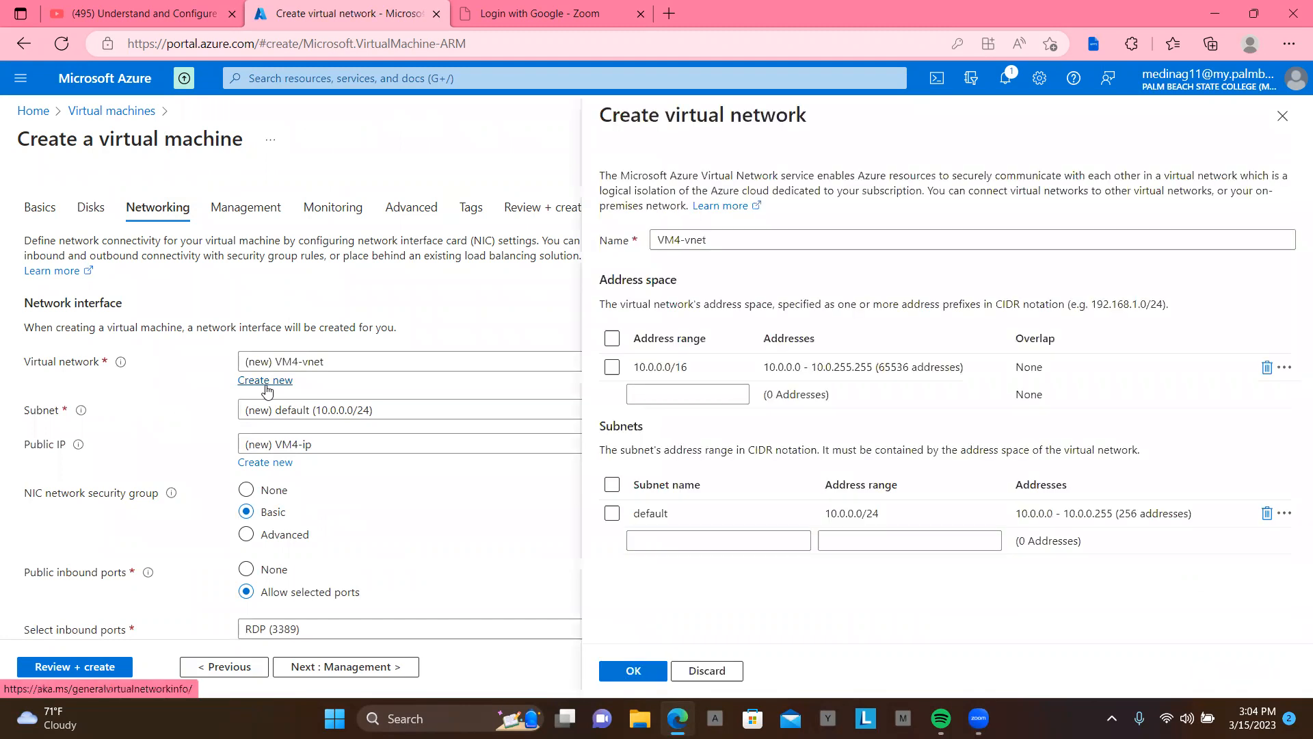
double_click(738, 241)
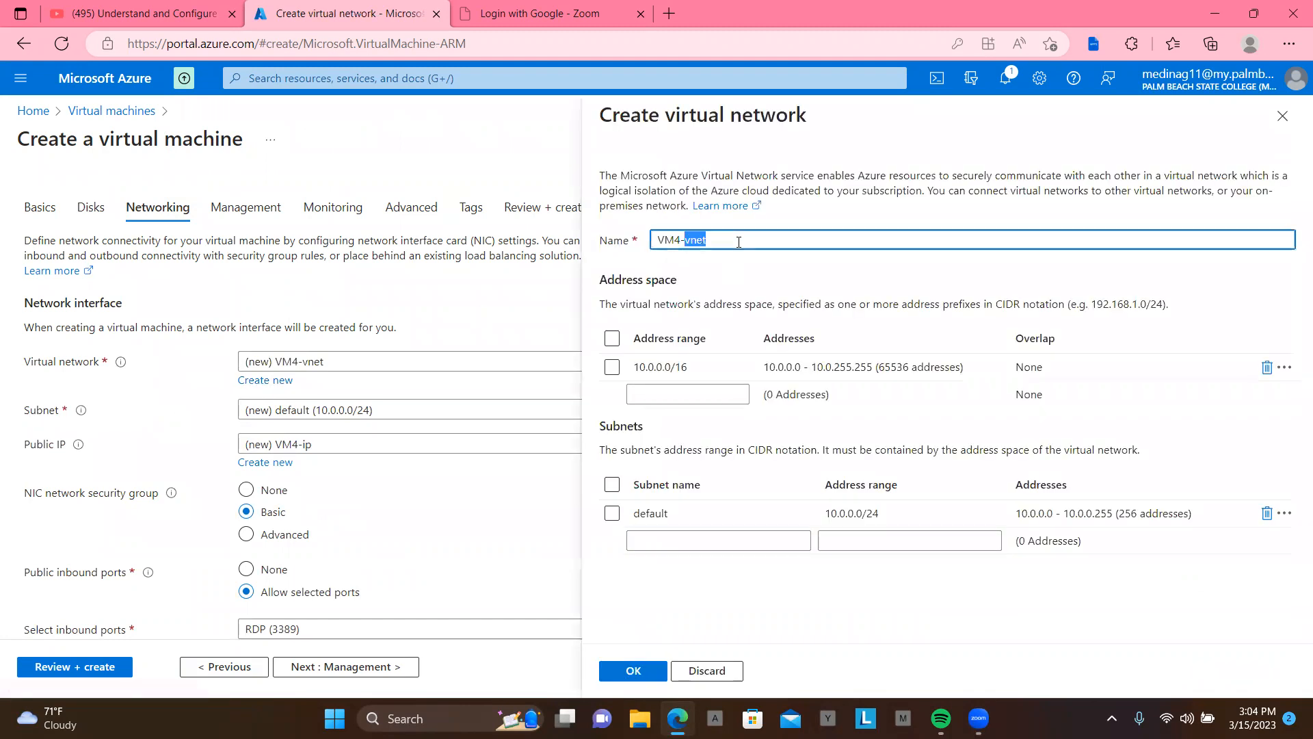
key(ctrl+a)
text(vNet1)
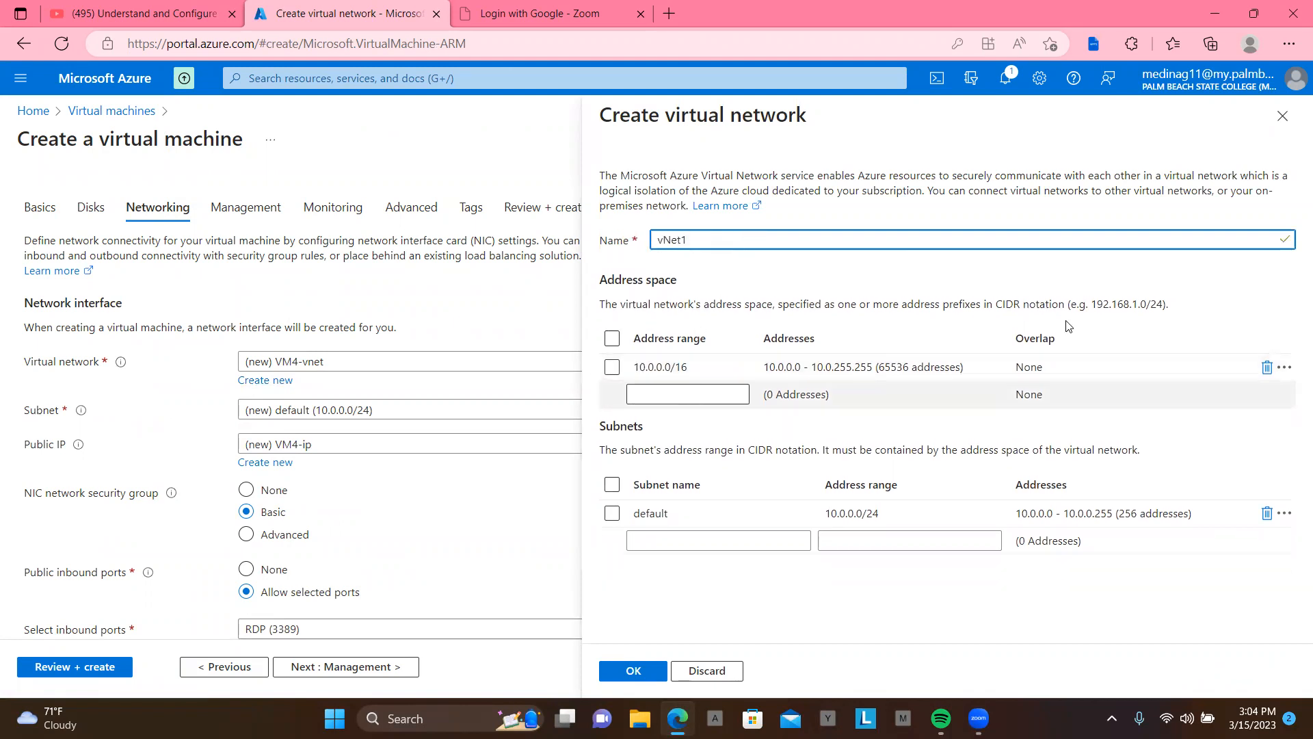
- Replace the default address space of vNet1 with the address range 192.0.0.0/8
click(1267, 372)
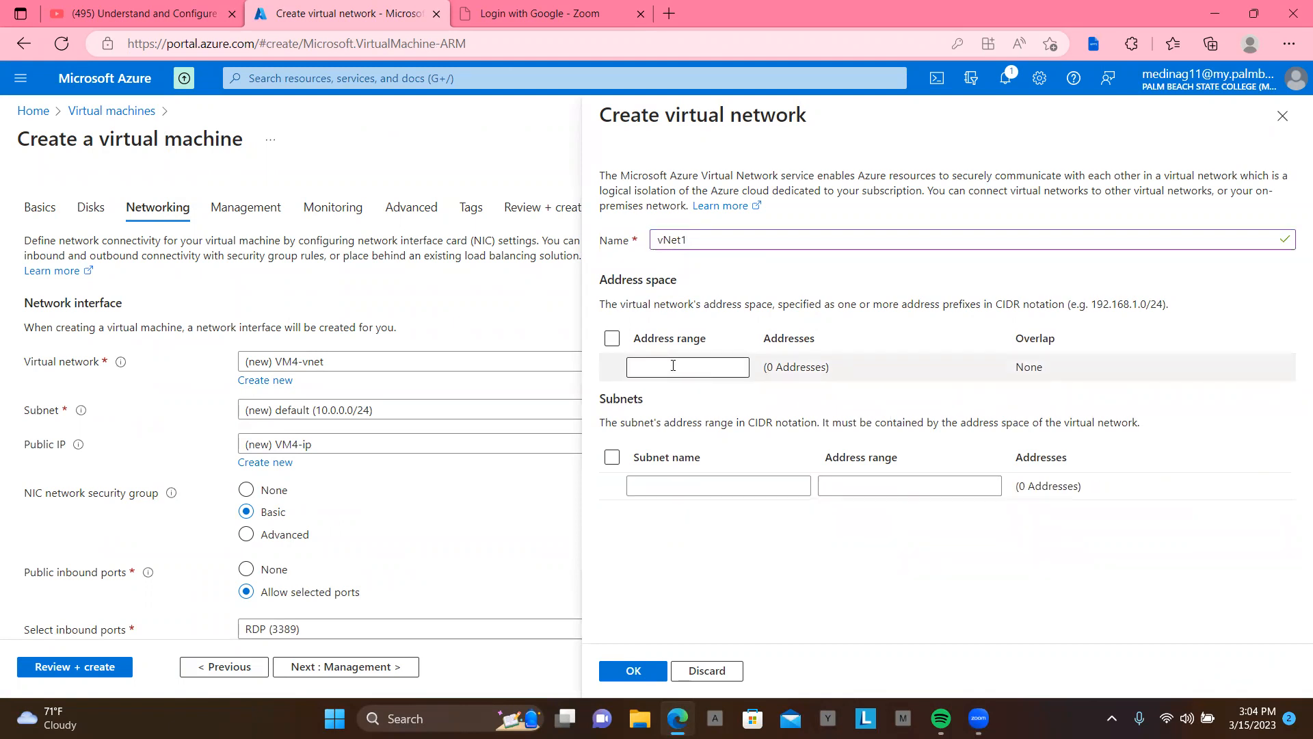
click(672, 366)
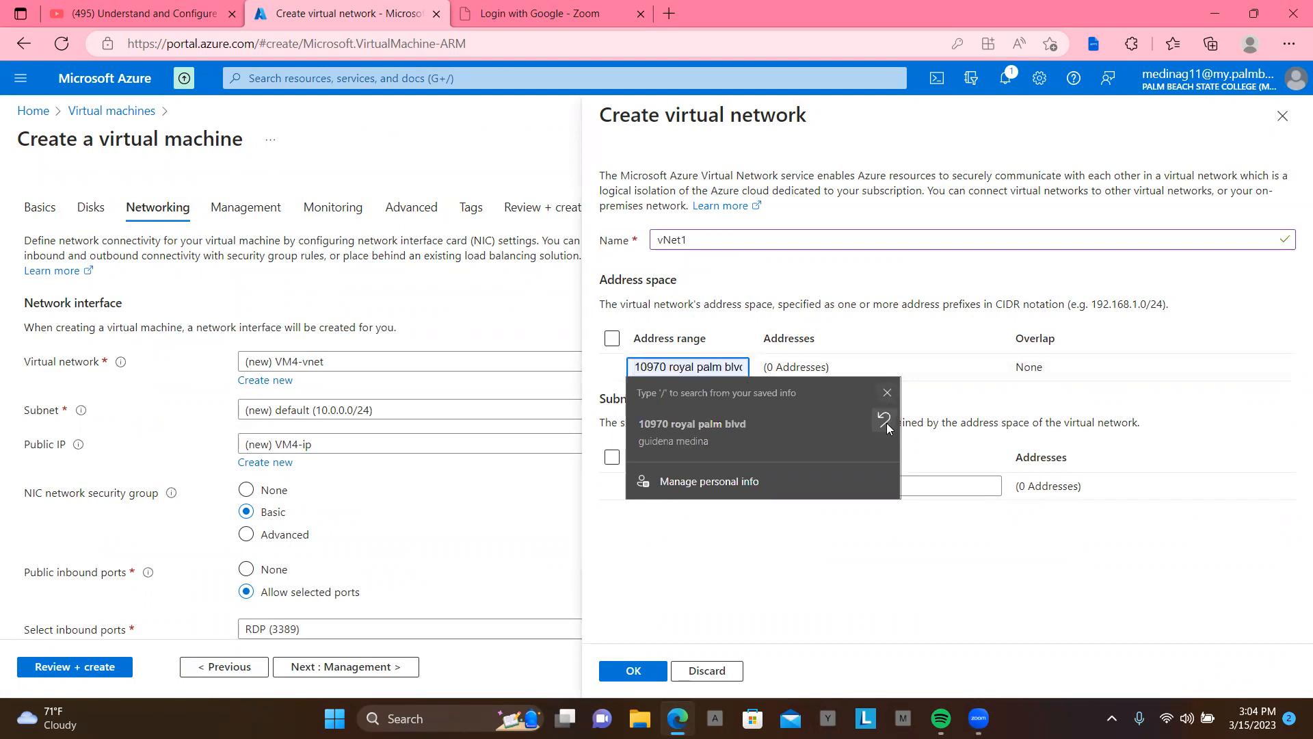
click(885, 420)
click(886, 396)
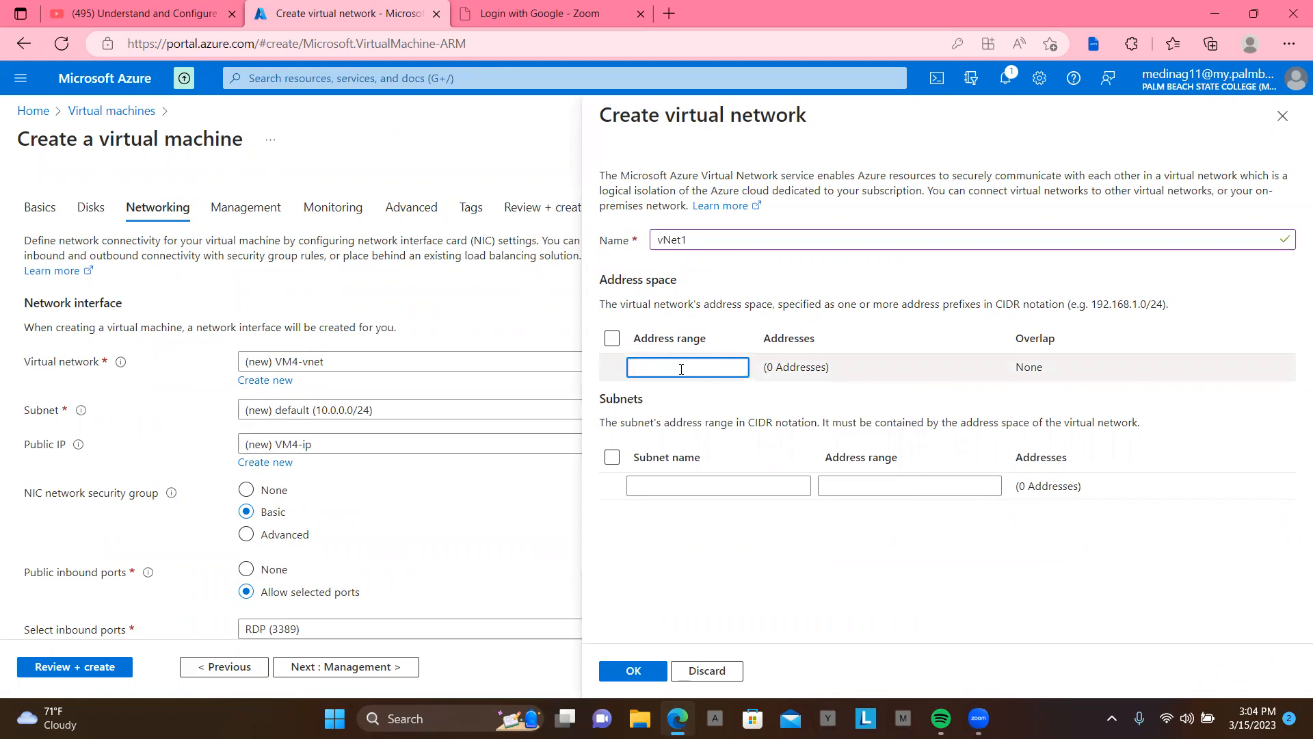
text(192.0.0.)
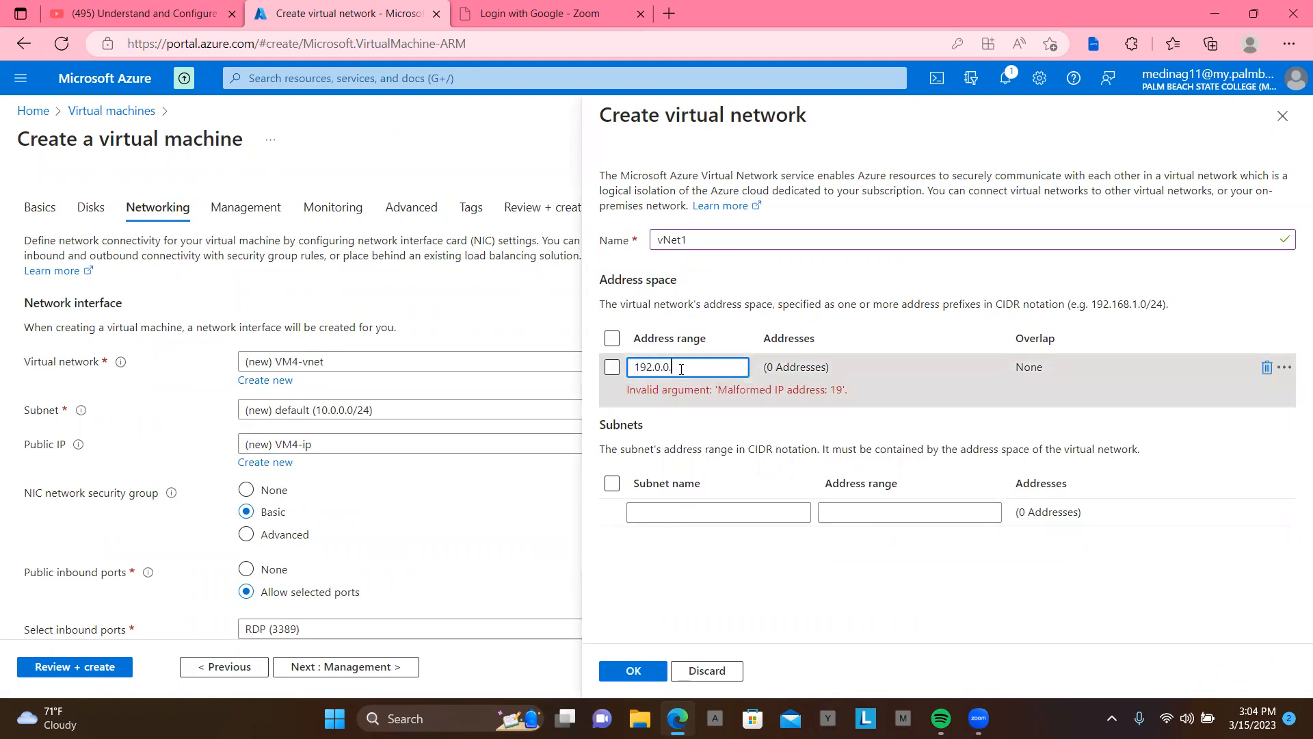
text(0/)
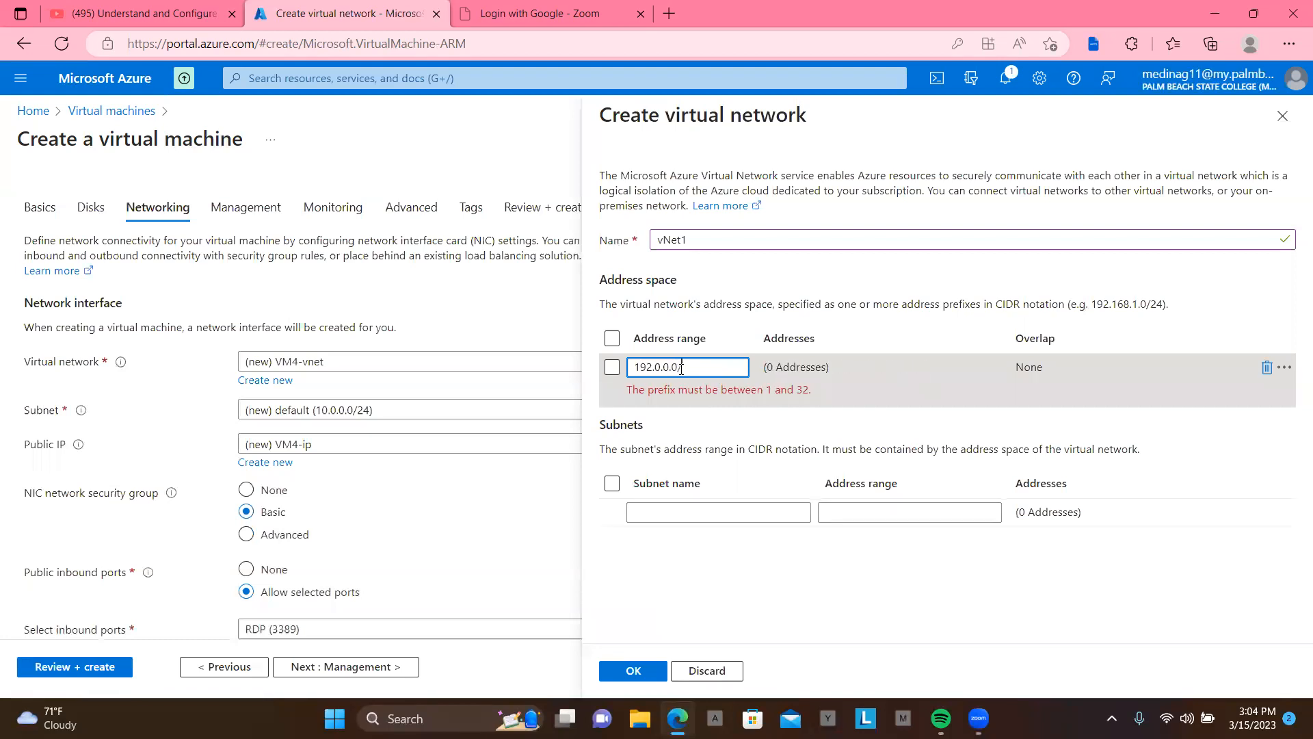
text(8)
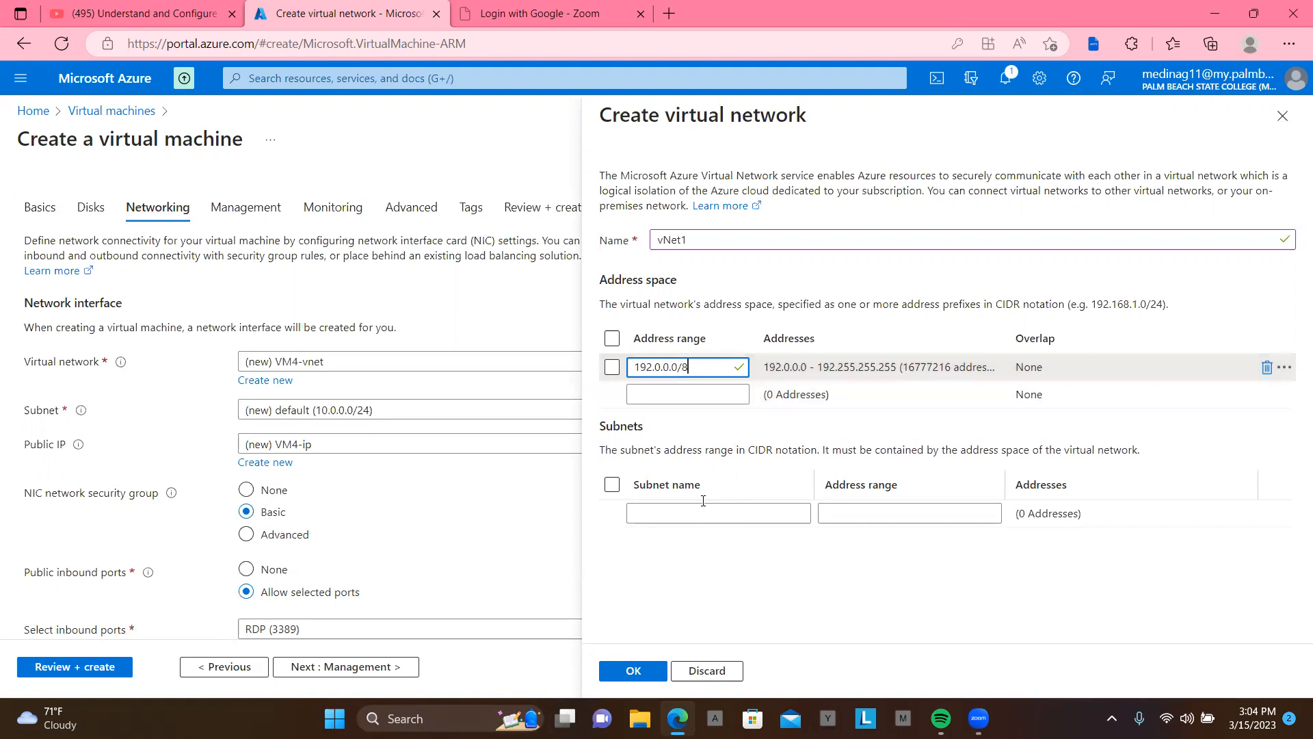
- Add a subnet named Subnet1 with address range 192.168.1.0/24 to vNet1 and confirm the new virtual network
click(683, 519)
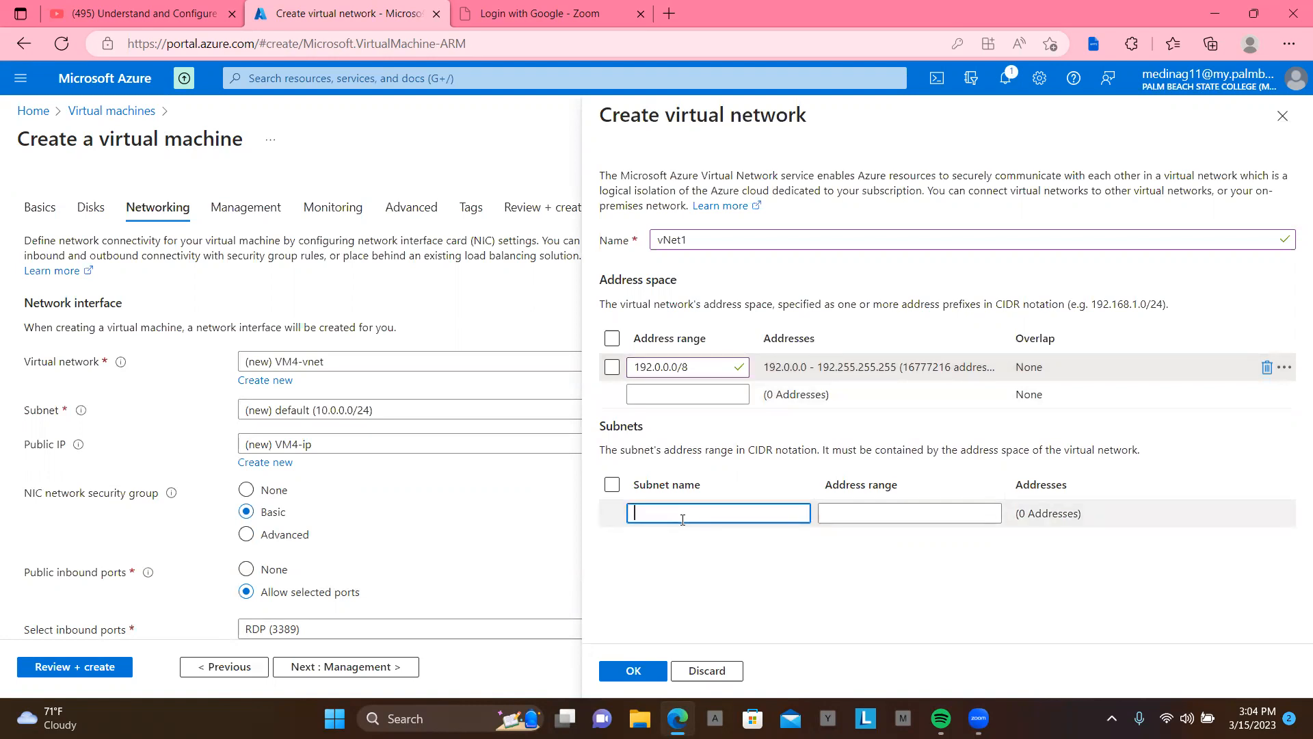
text(Subnet1)
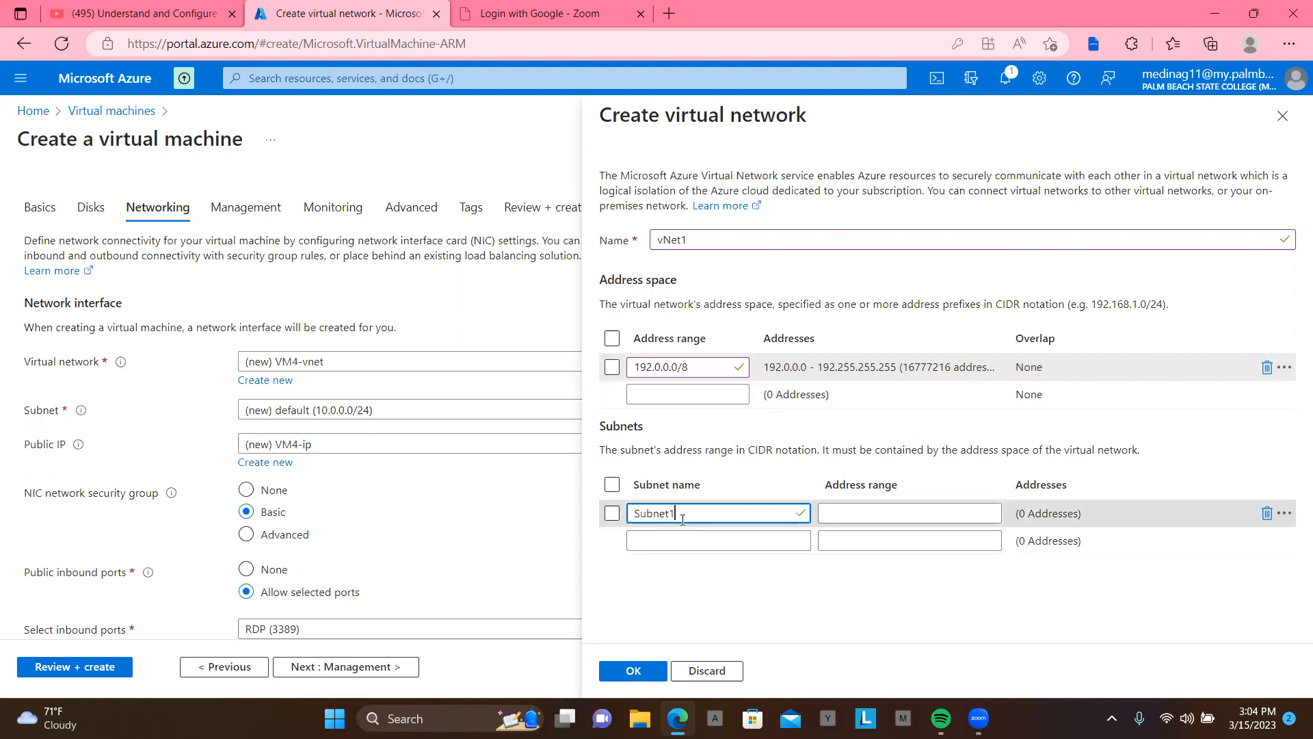
click(838, 514)
text(192.1)
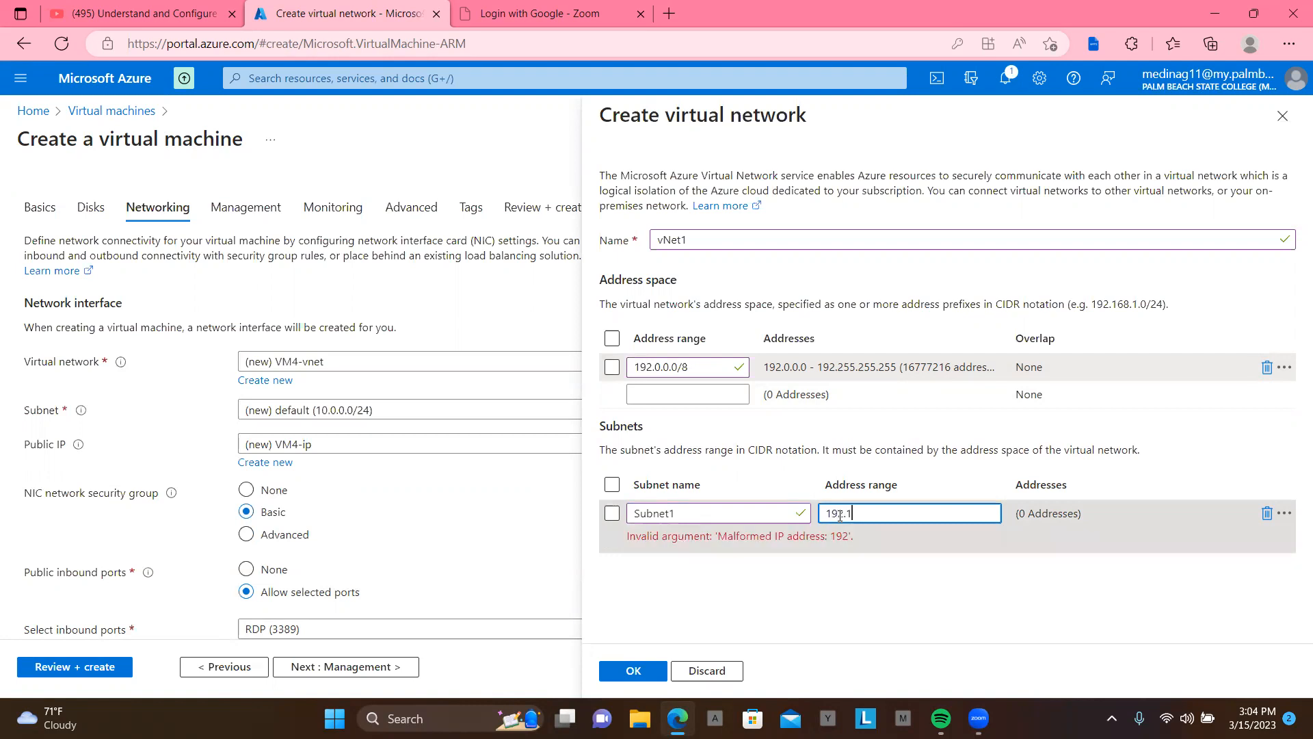
text(68.1.0/24)
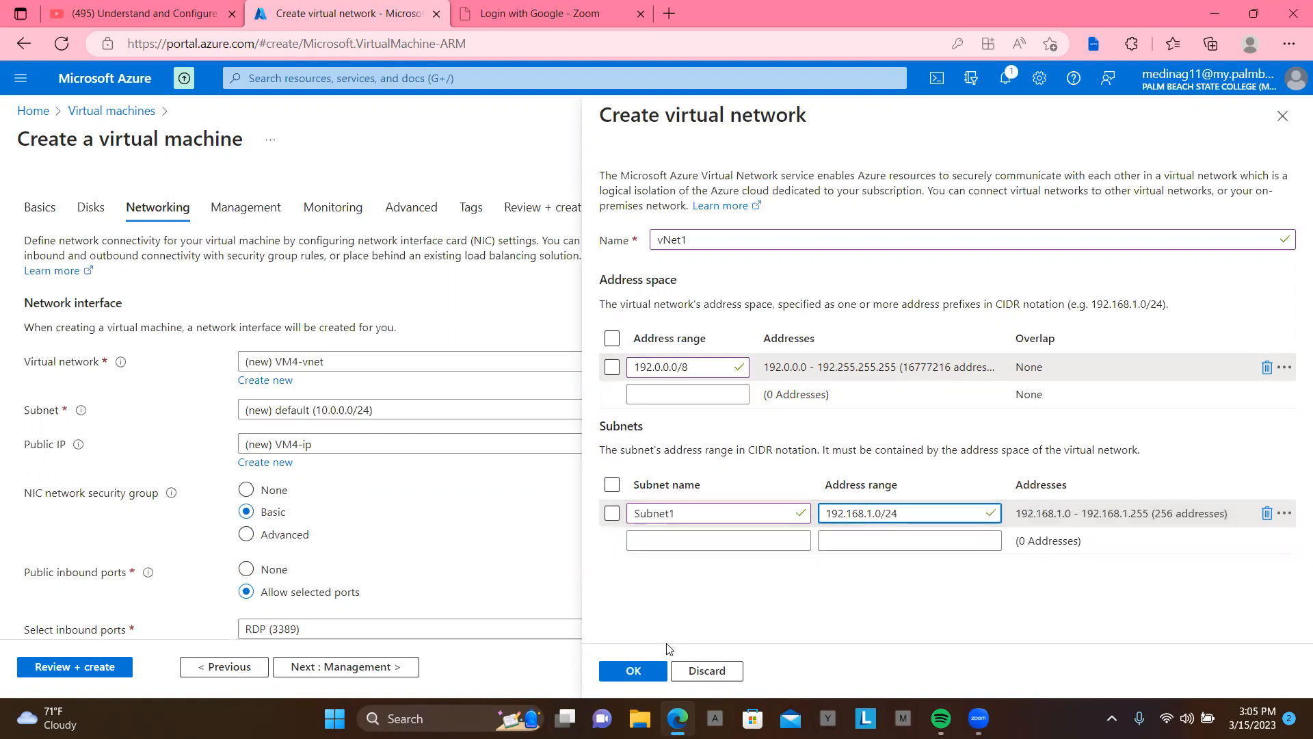
click(637, 671)
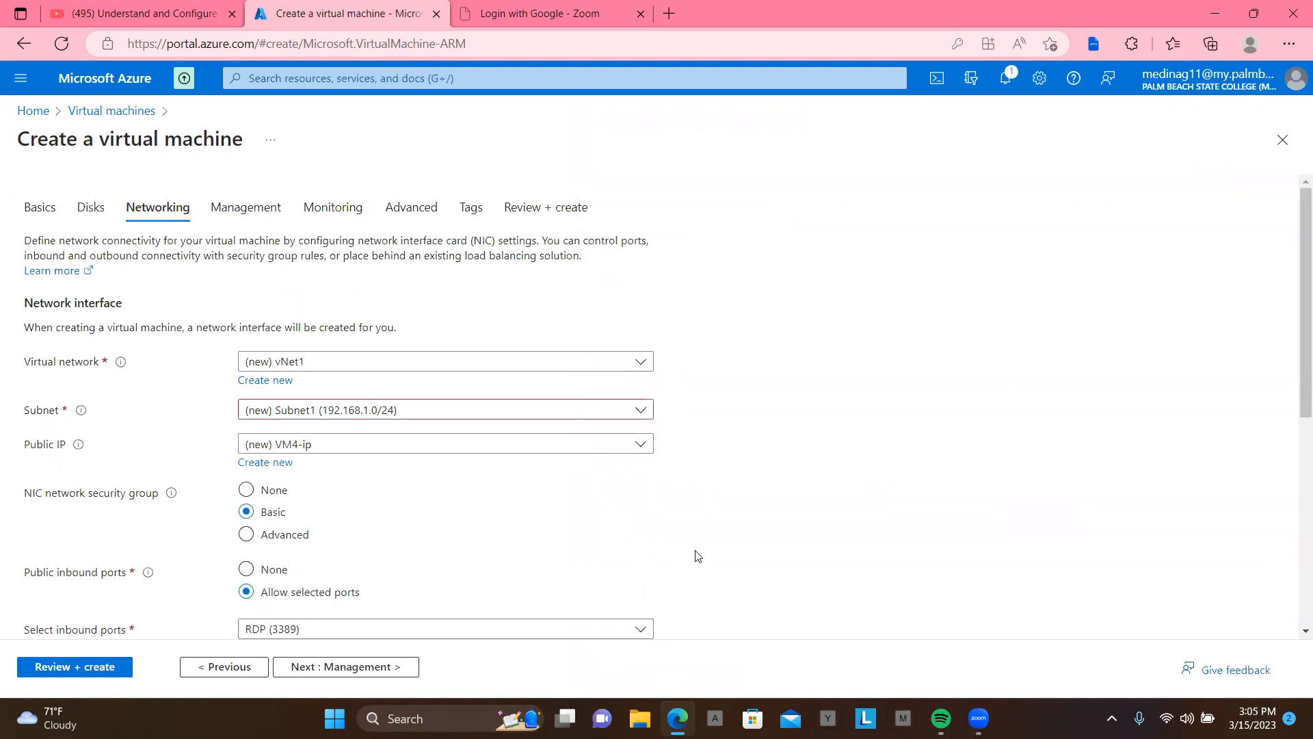
- Validate the VM4 configuration and deploy the virtual machine
scroll(721, 576, down, 5)
scroll(722, 576, down, 1)
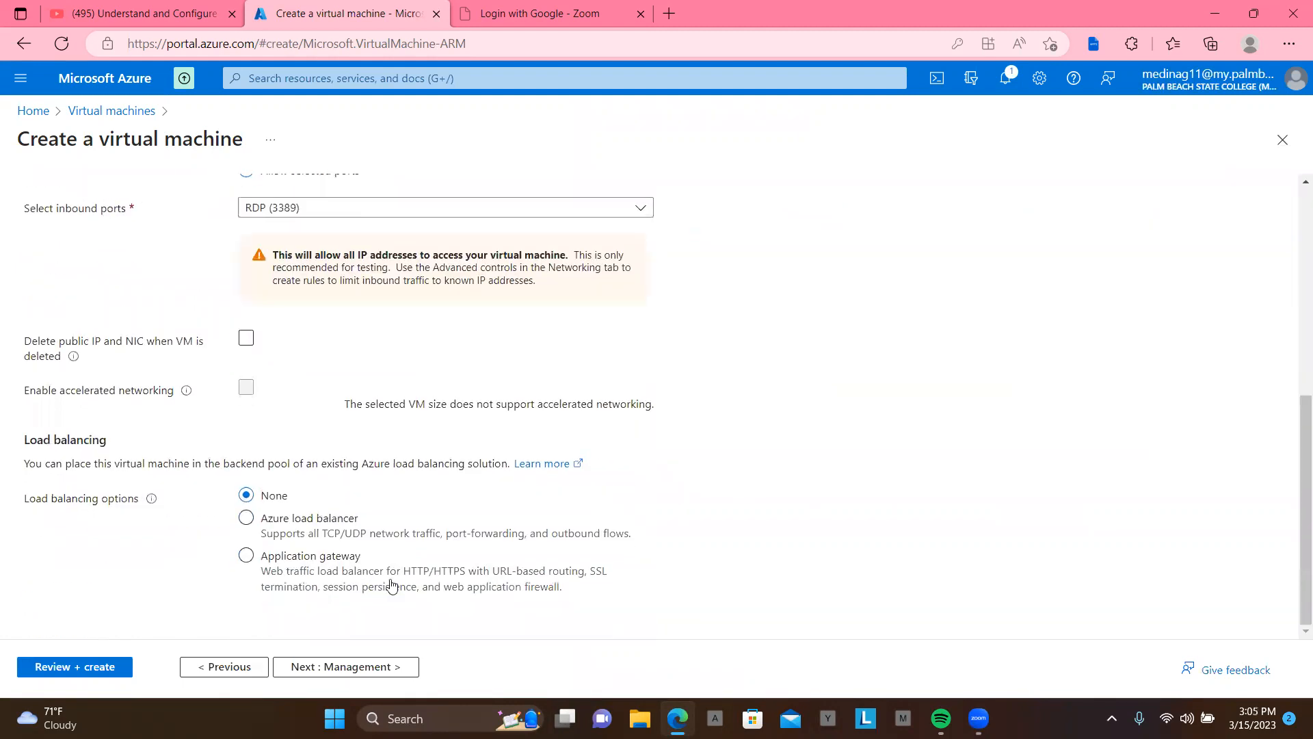
click(80, 668)
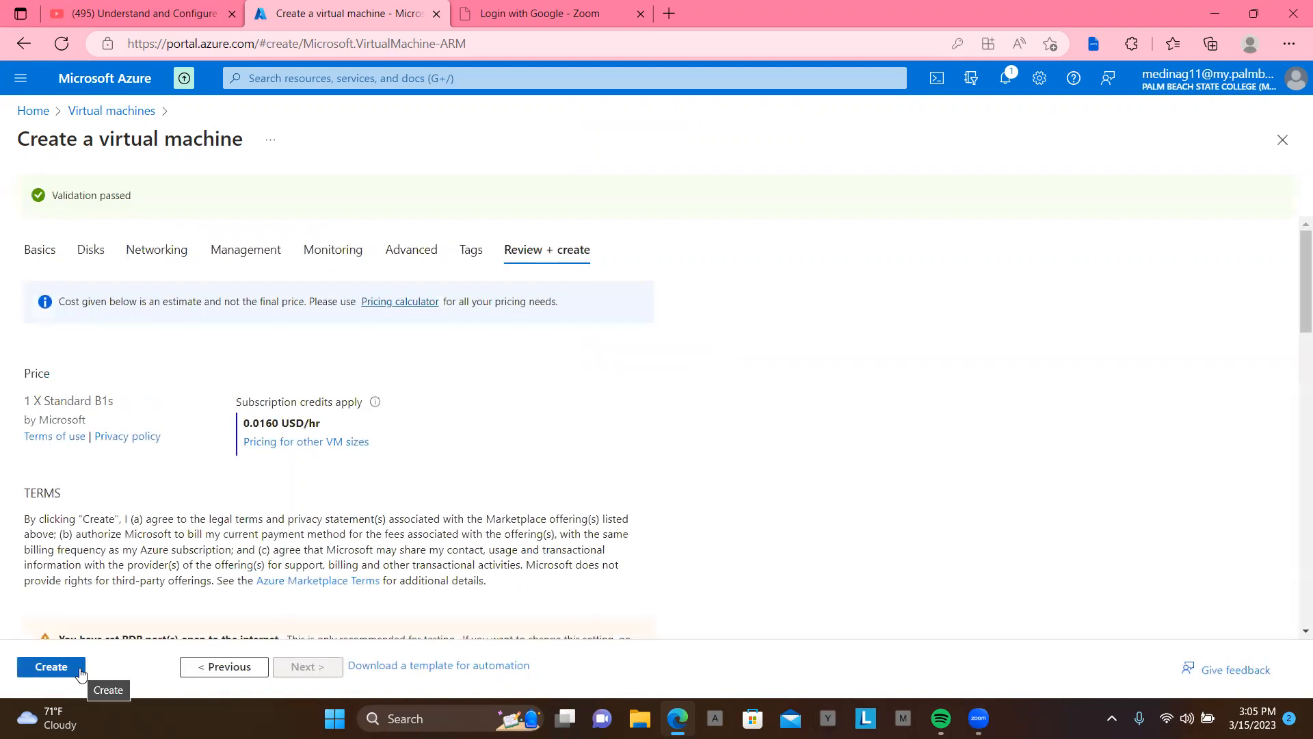
click(80, 674)
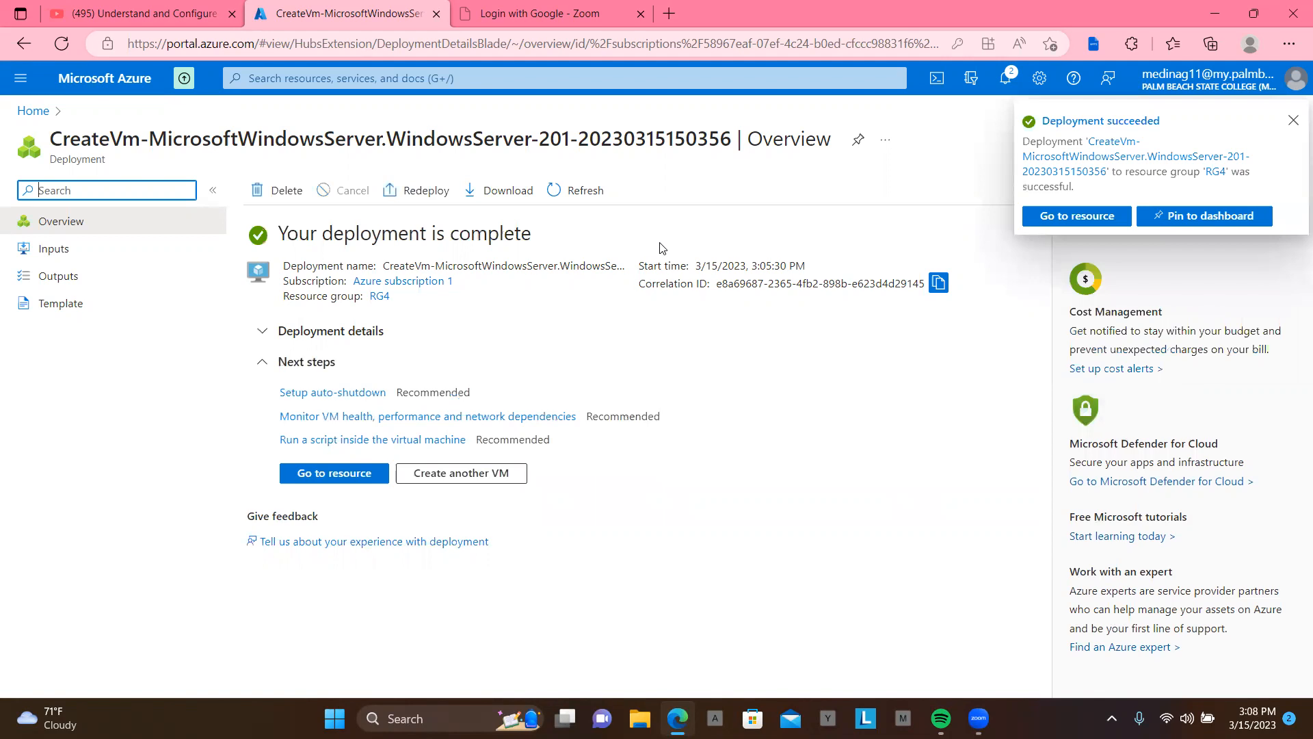
- Start another virtual machine in a new resource group named RG5 and name the machine VM5
click(481, 475)
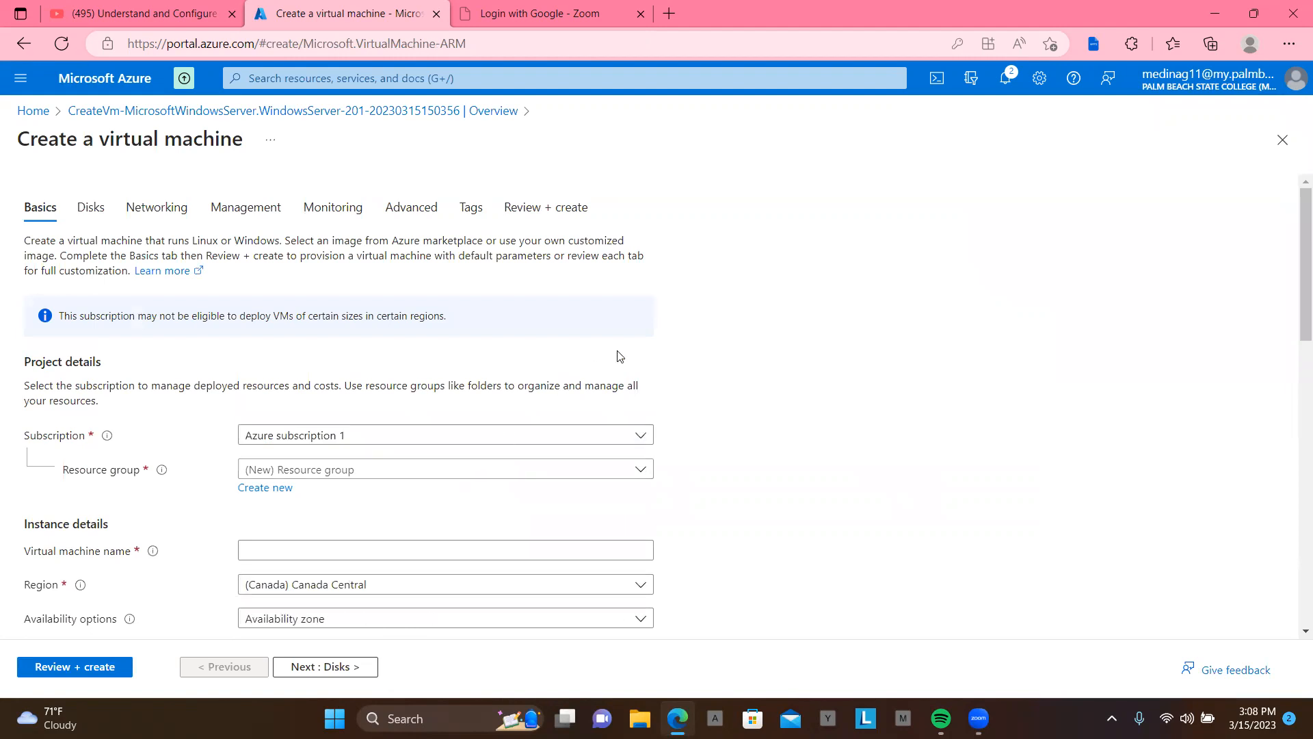
scroll(748, 394, down, 2)
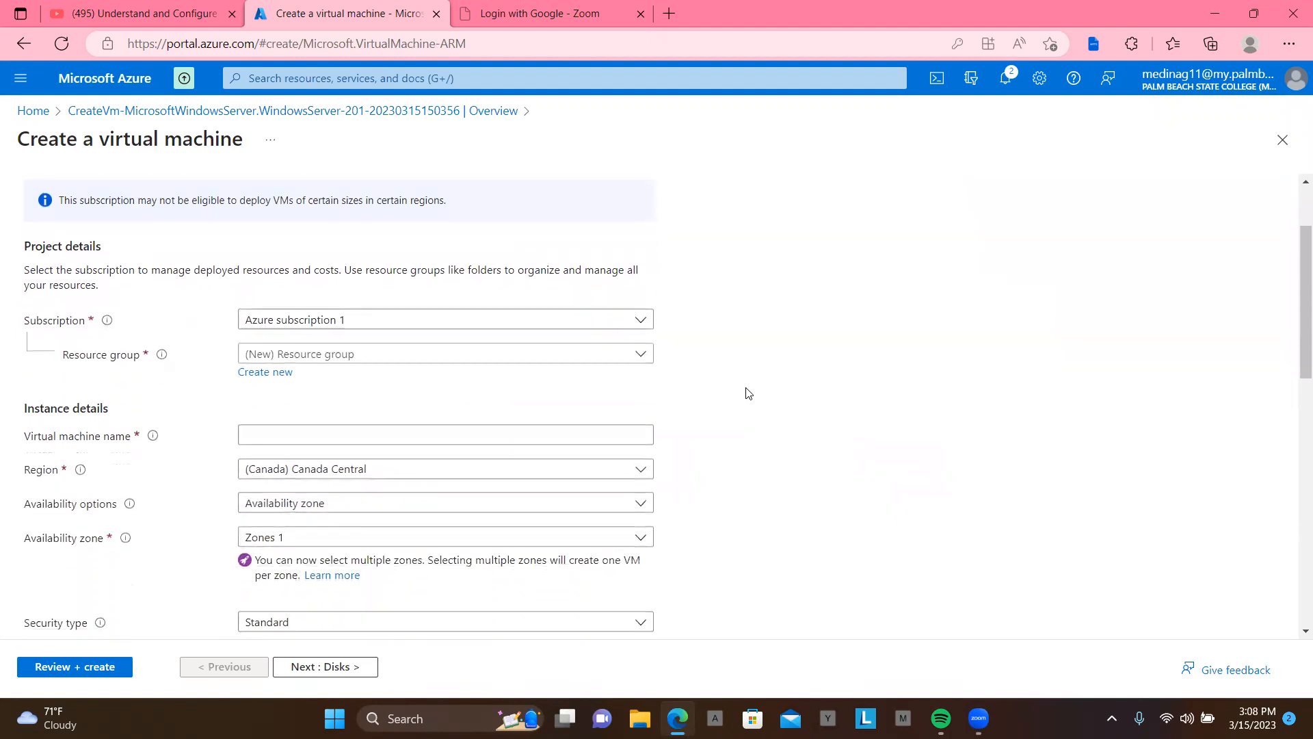
click(268, 376)
text(R)
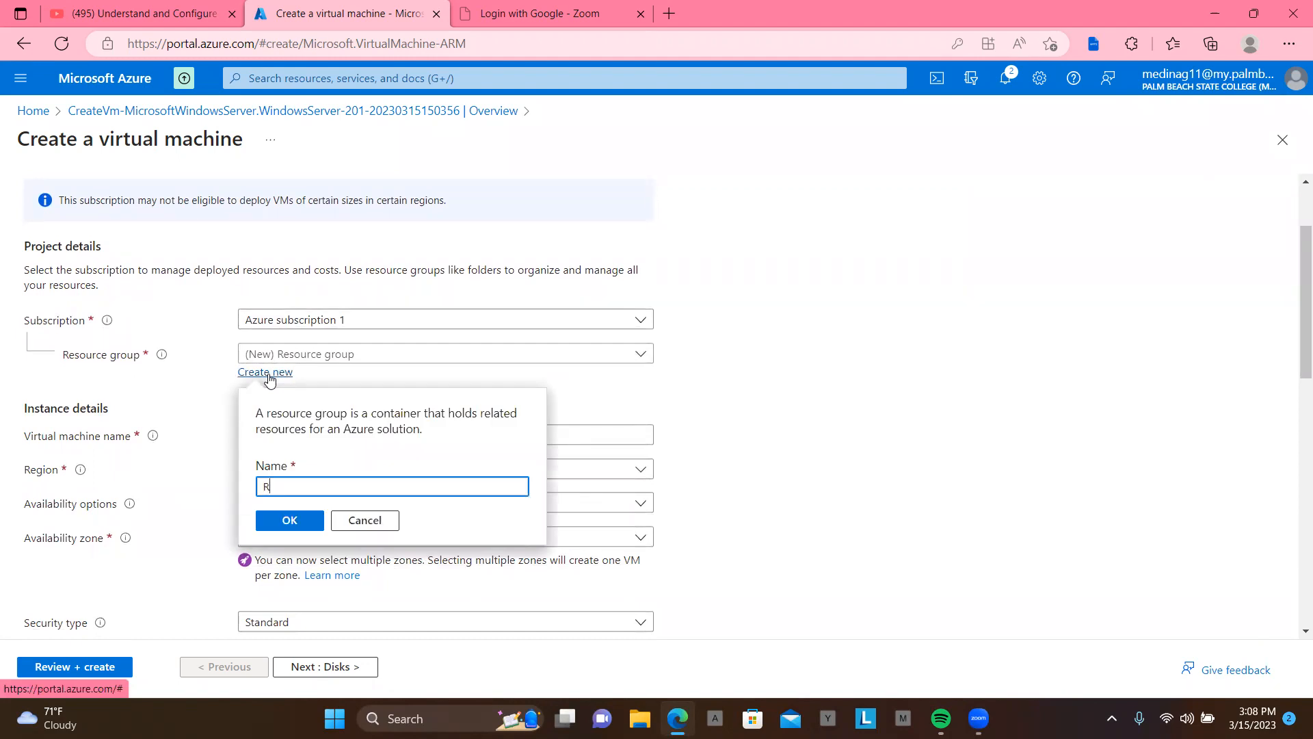
text(G5)
click(290, 521)
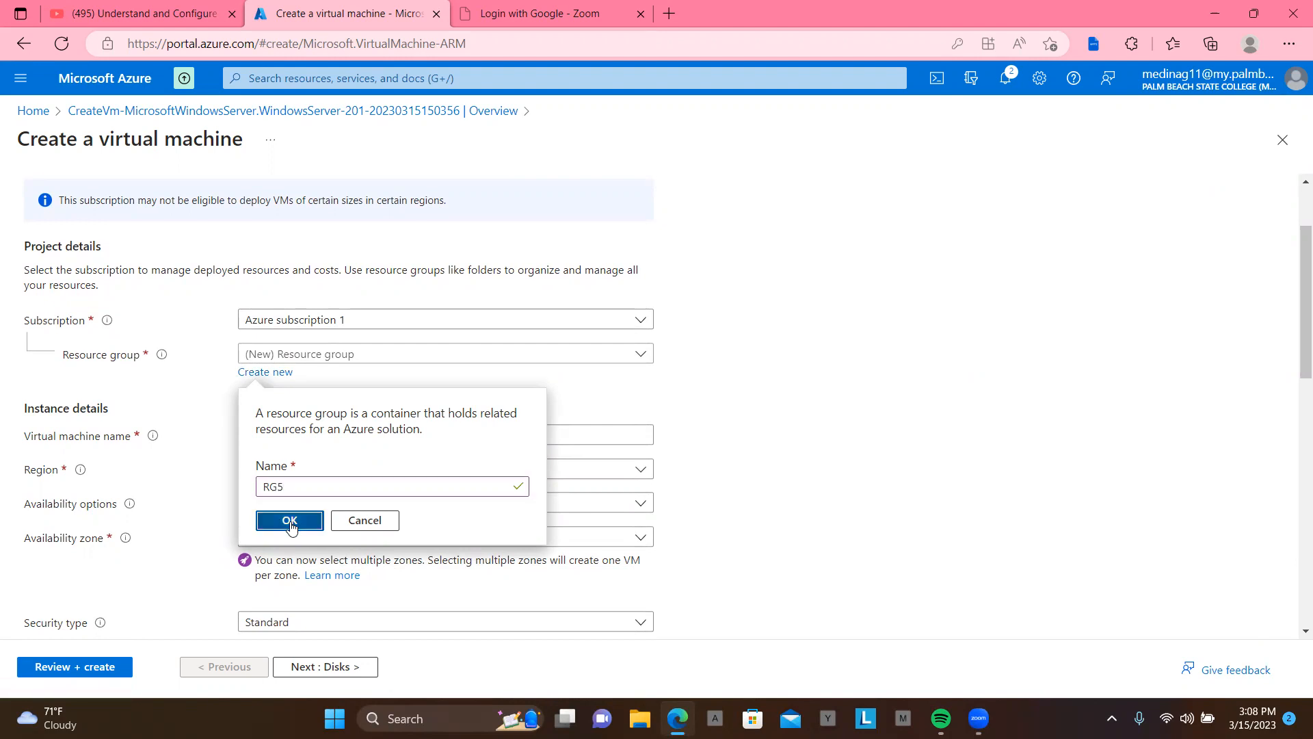
click(329, 431)
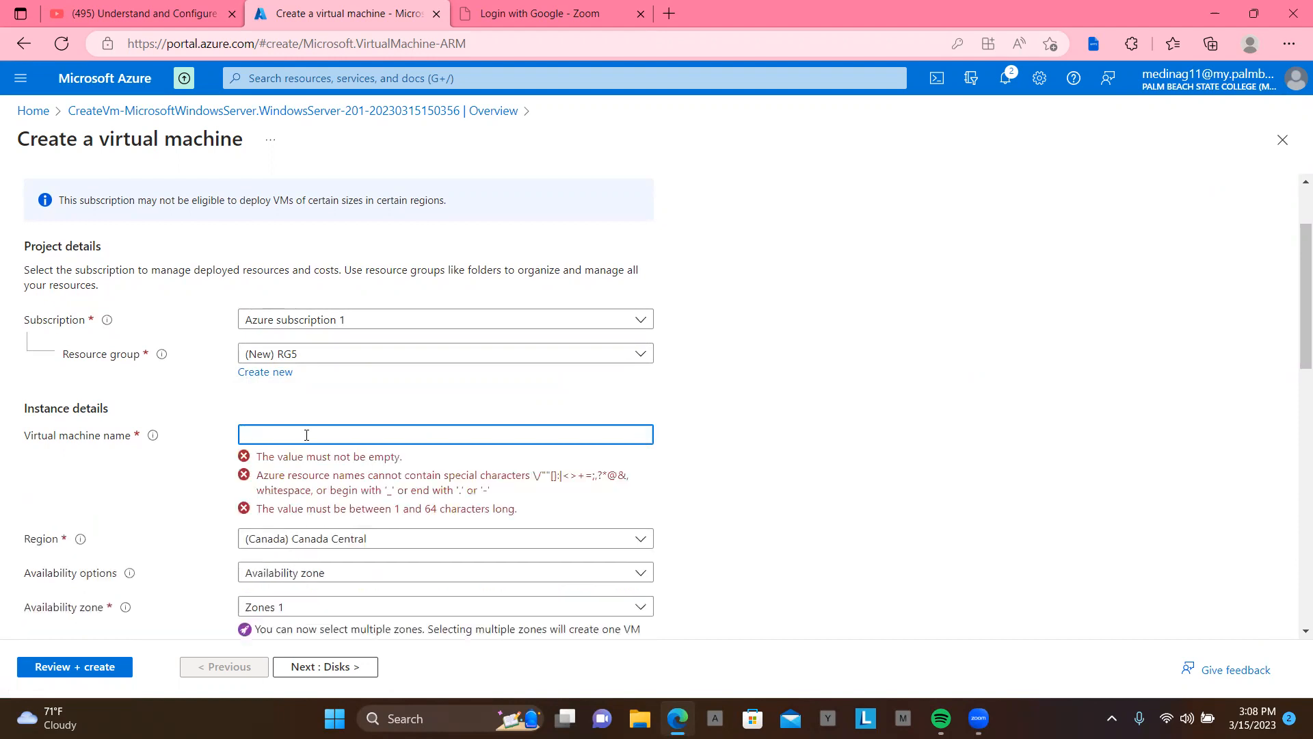
text(VM5)
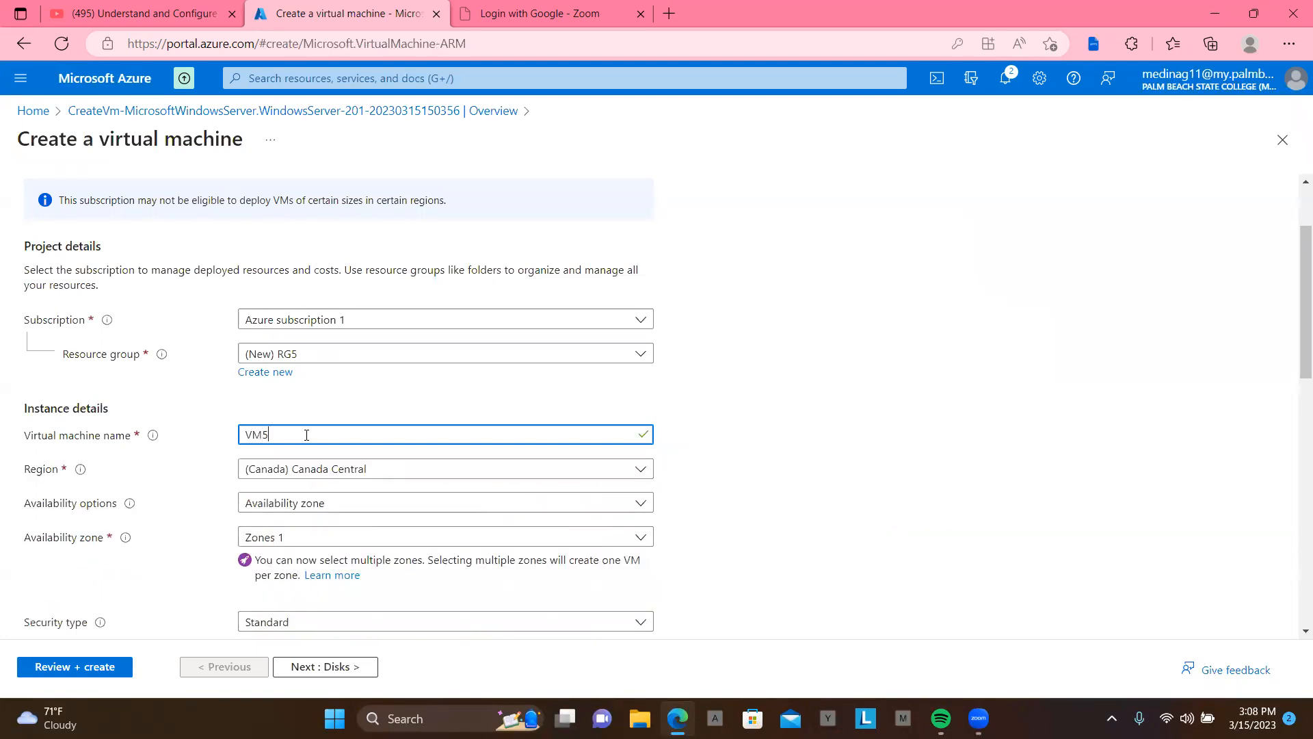
- Fill in VM5's administrator account with the administrator's username, and enter and confirm the account password
scroll(307, 435, down, 2)
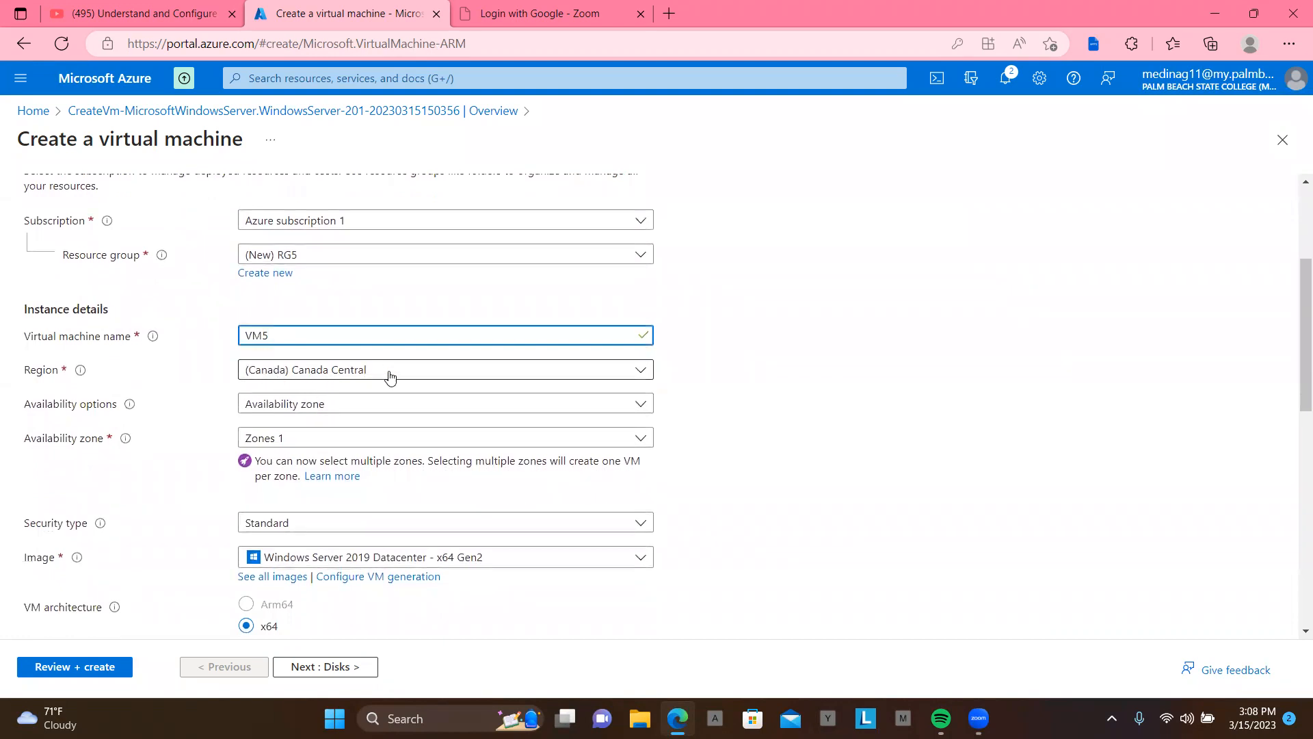
scroll(381, 477, down, 3)
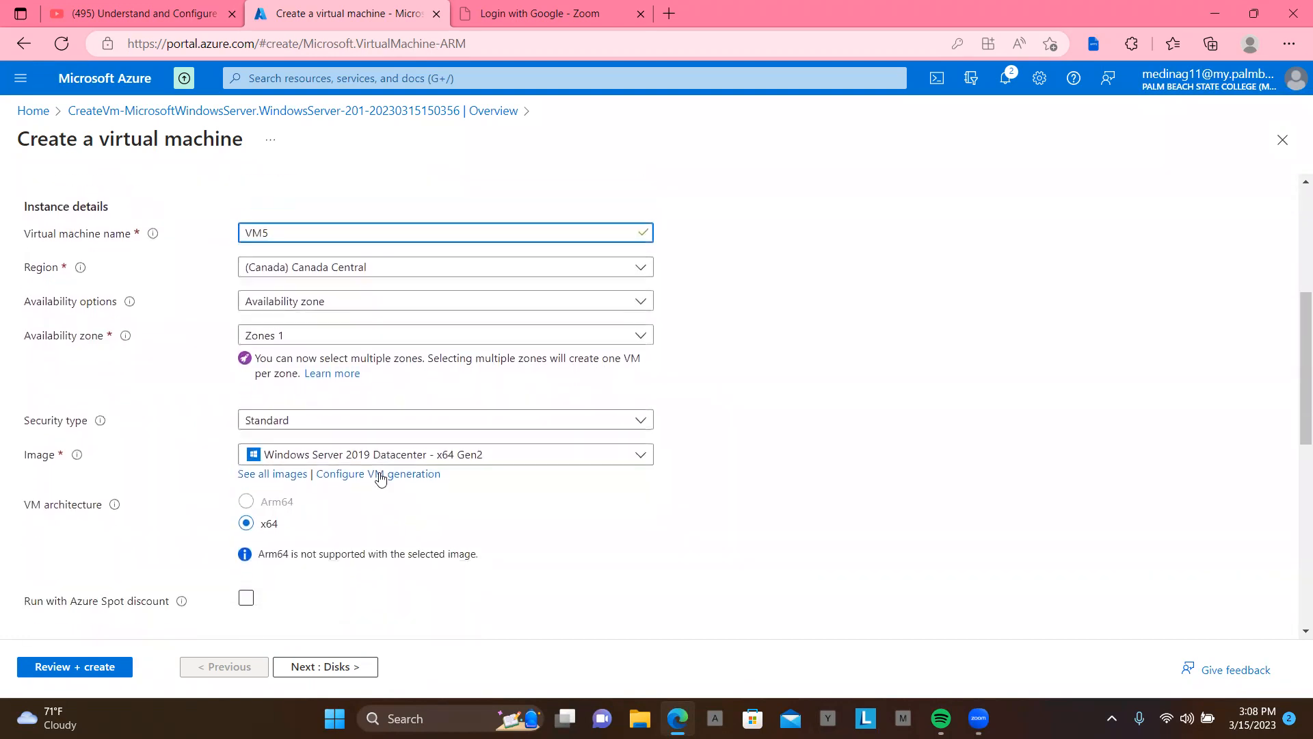
scroll(382, 477, down, 5)
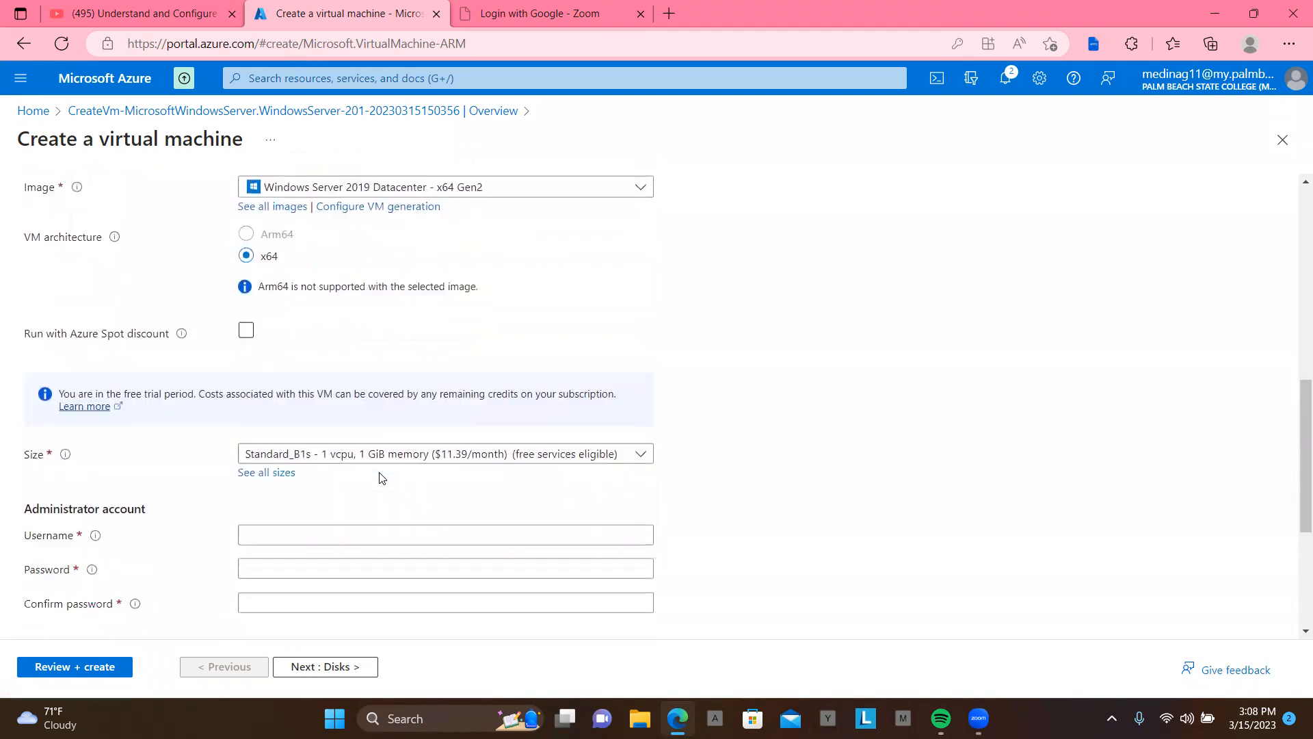
click(363, 372)
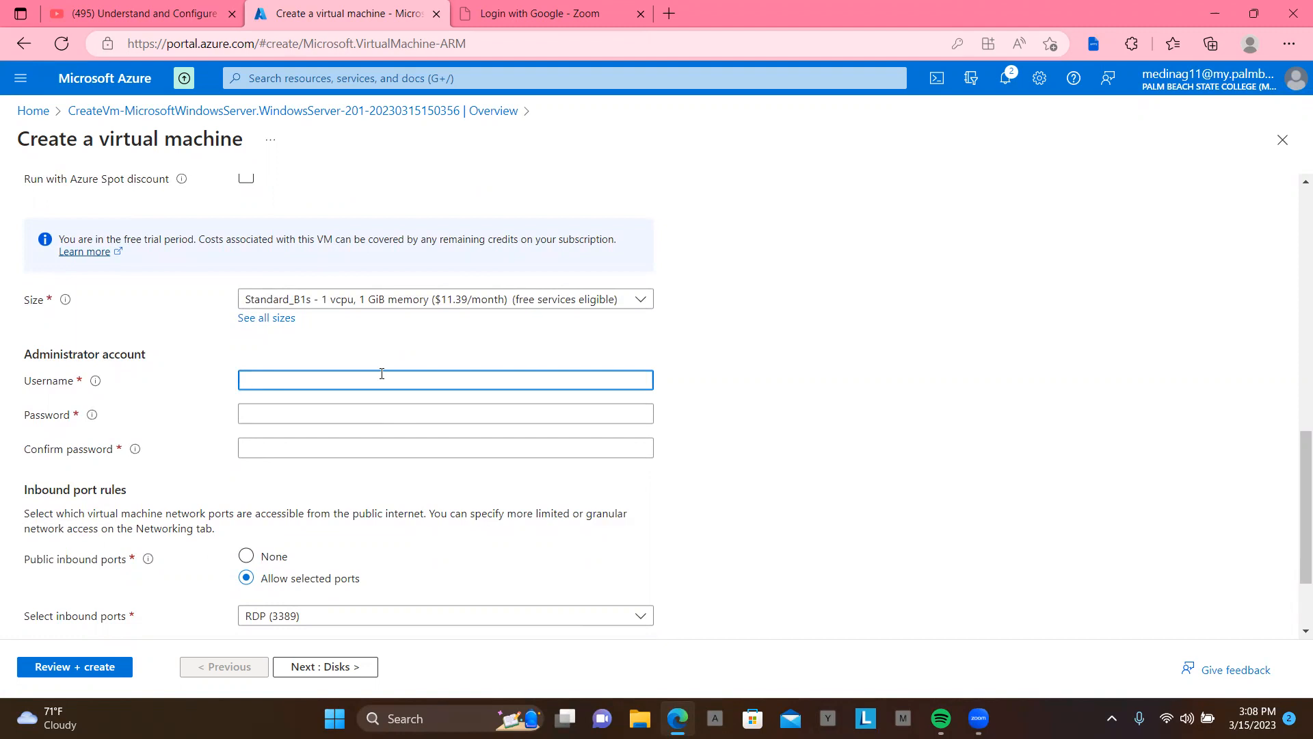
text(Karl)
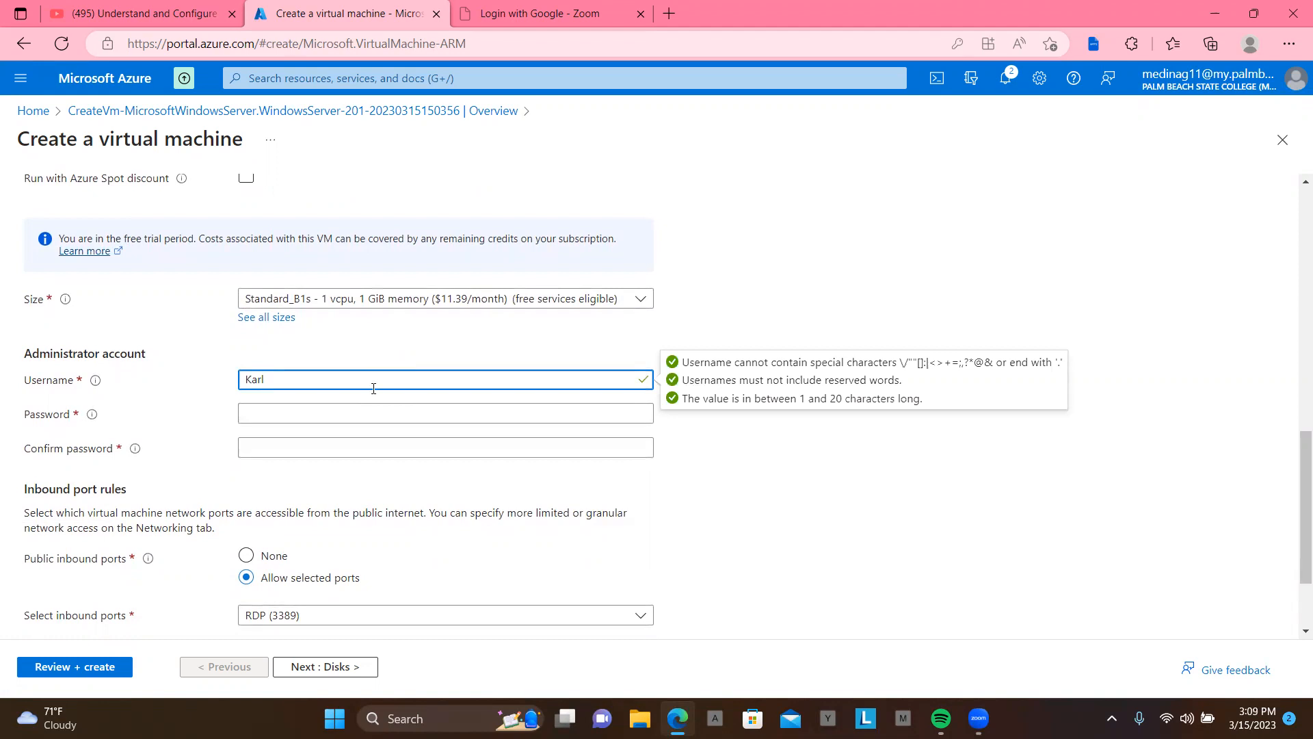
click(360, 413)
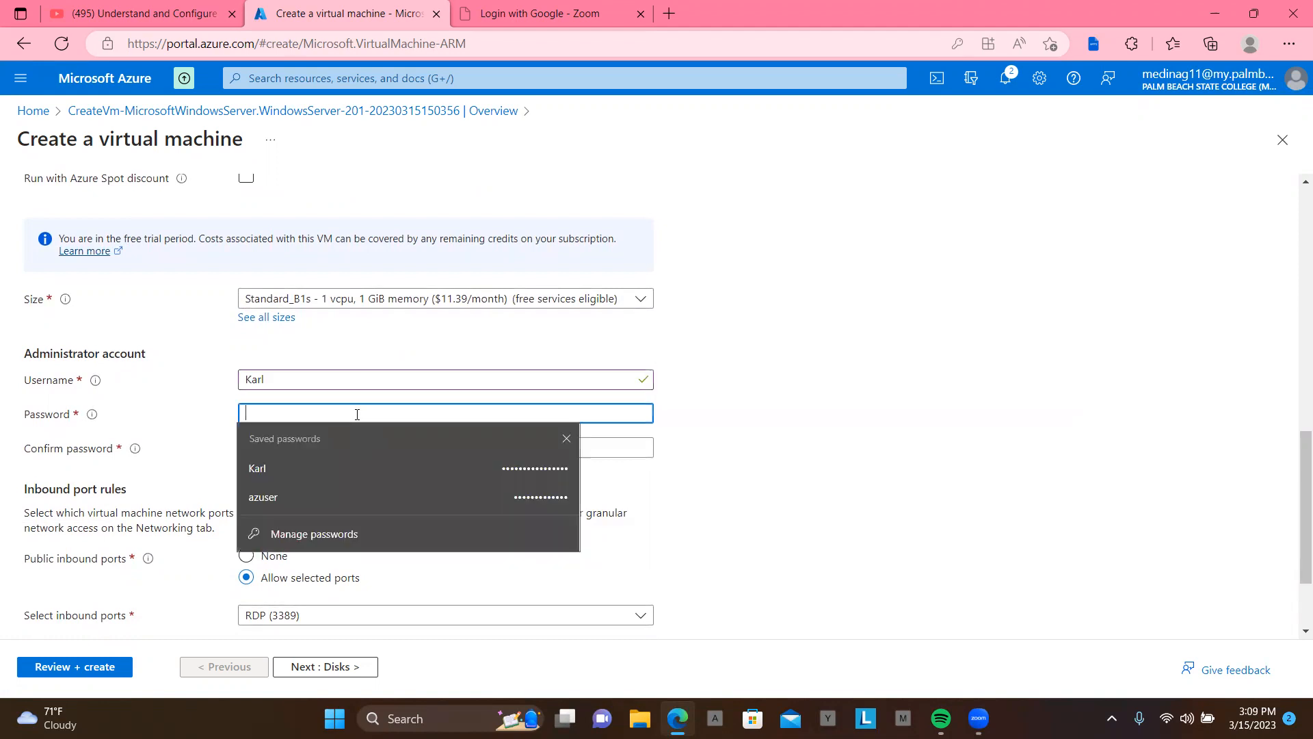
click(419, 472)
click(443, 445)
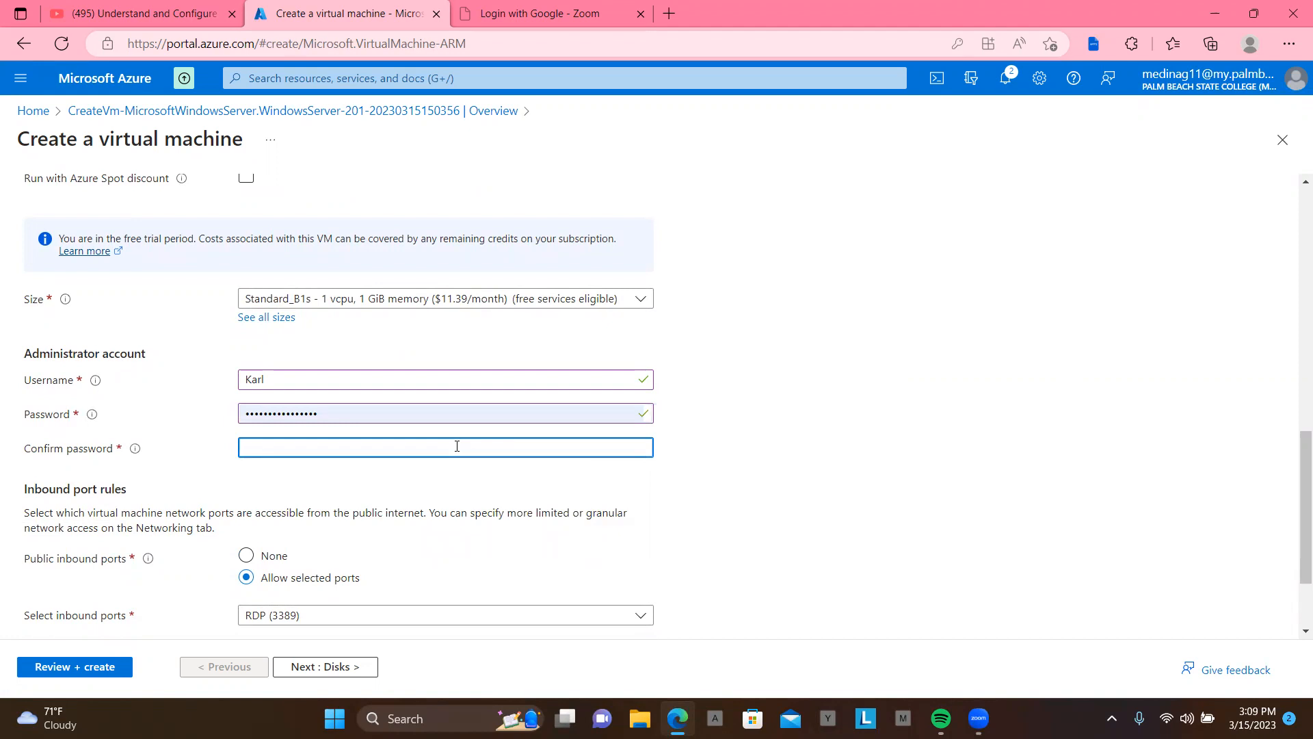
text(*******)
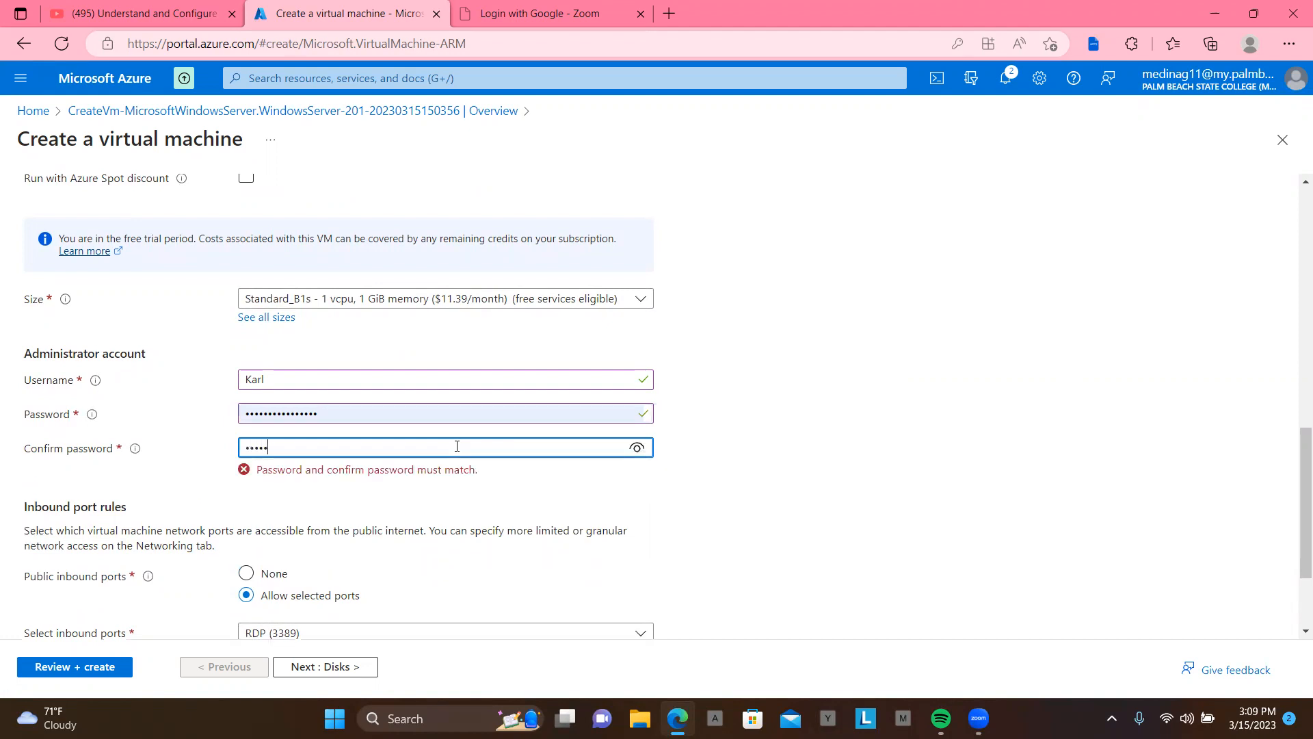
text(*********)
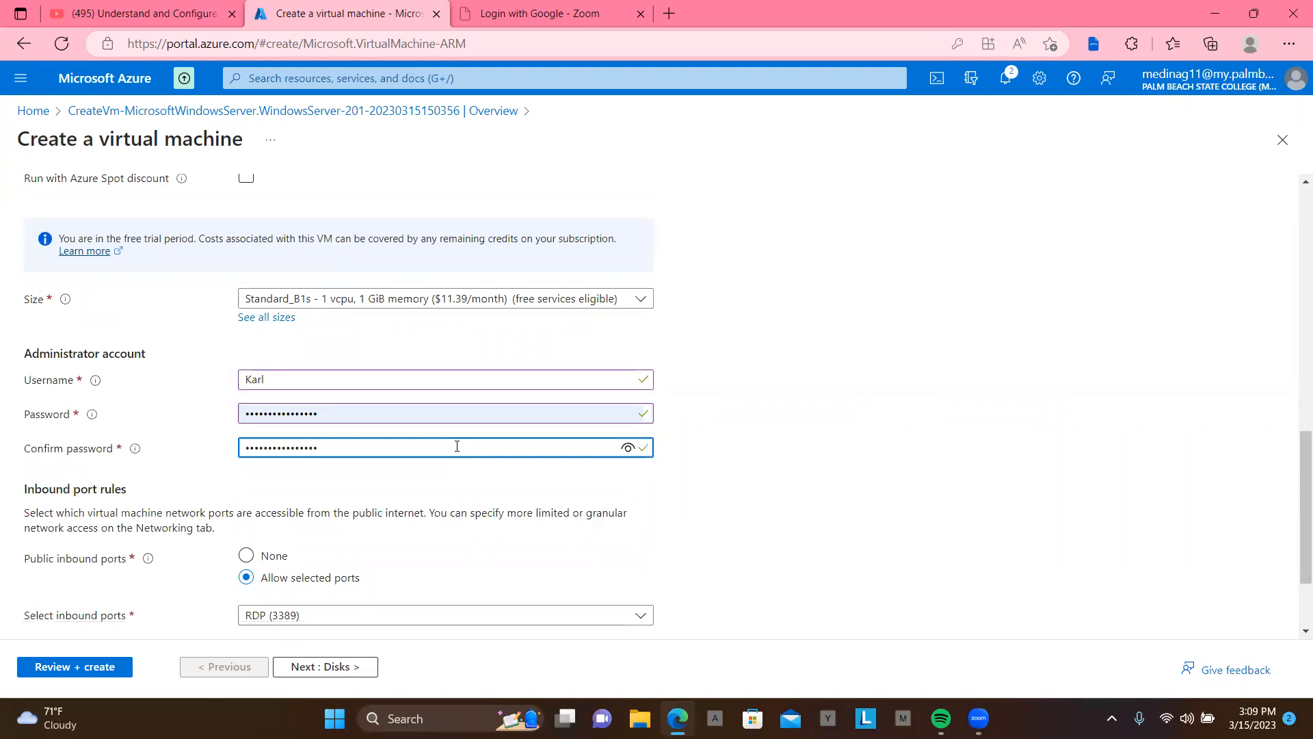
- In VM5's networking settings, enable deleting the public IP and NIC when the VM is deleted
scroll(457, 446, down, 2)
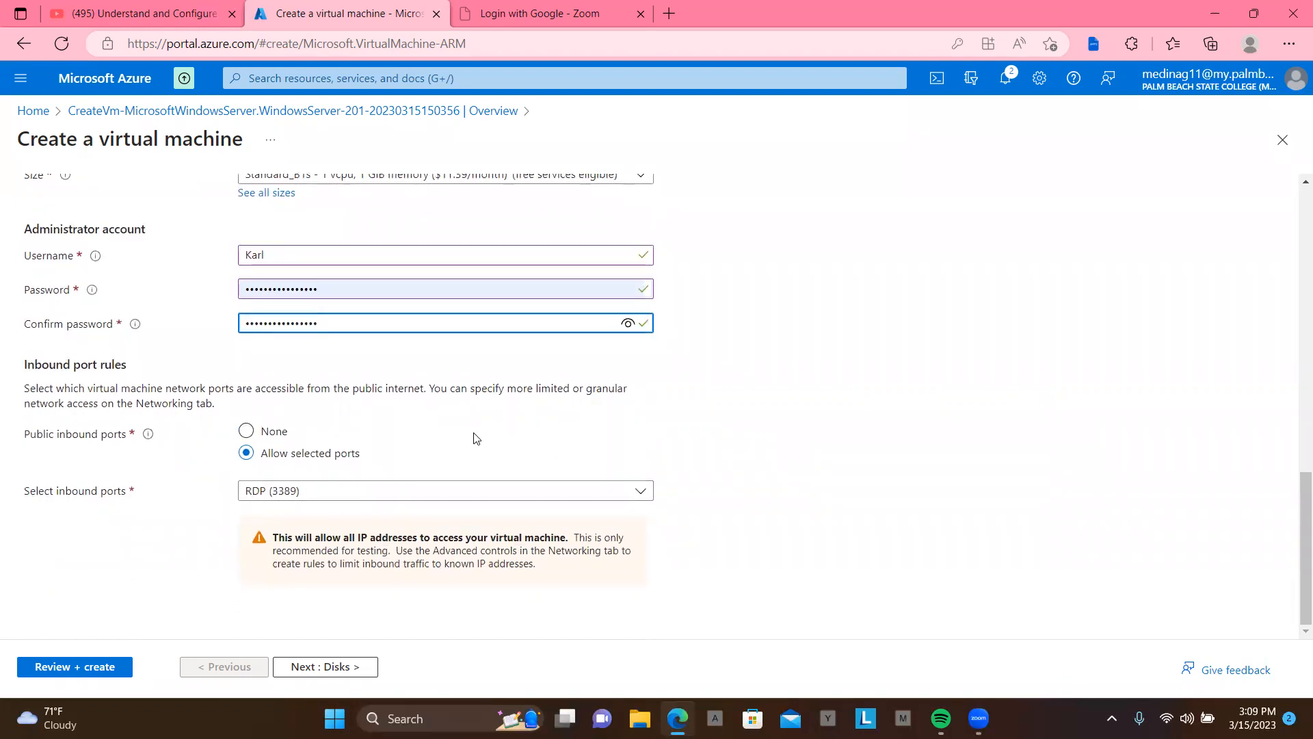
scroll(476, 438, up, 8)
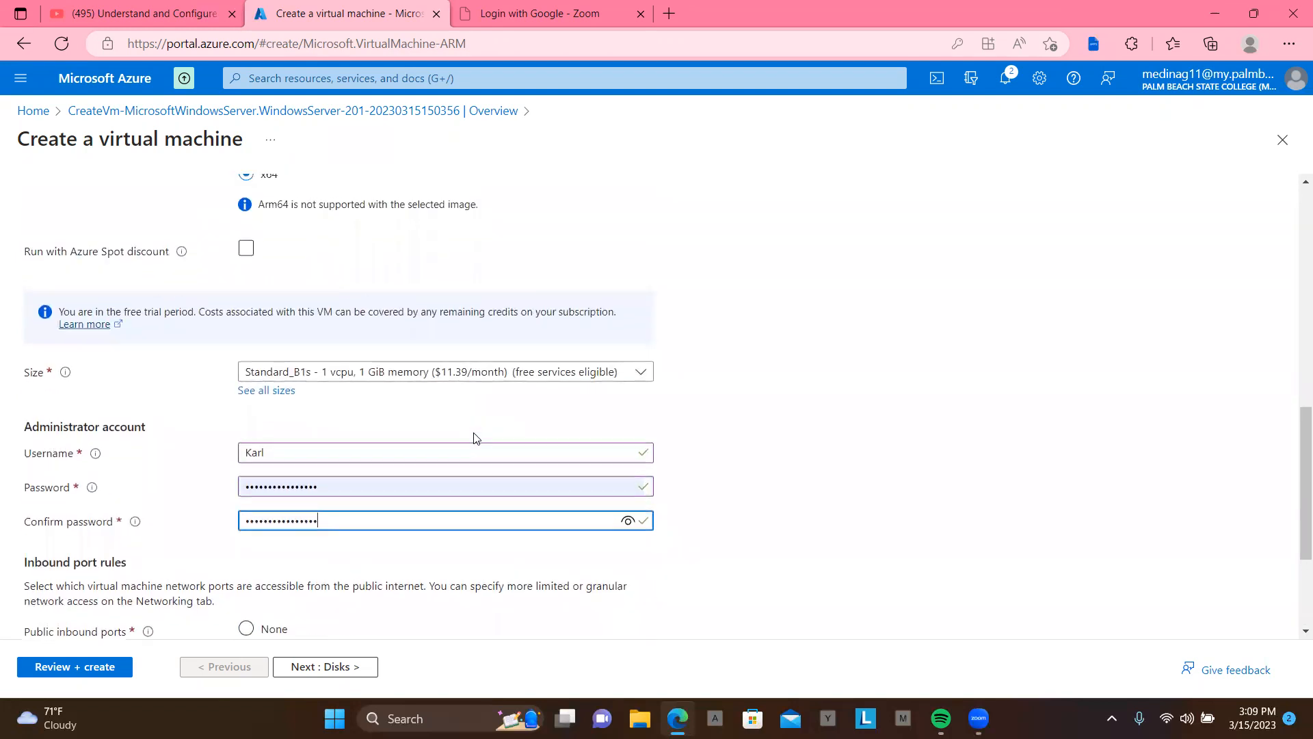
scroll(476, 438, up, 5)
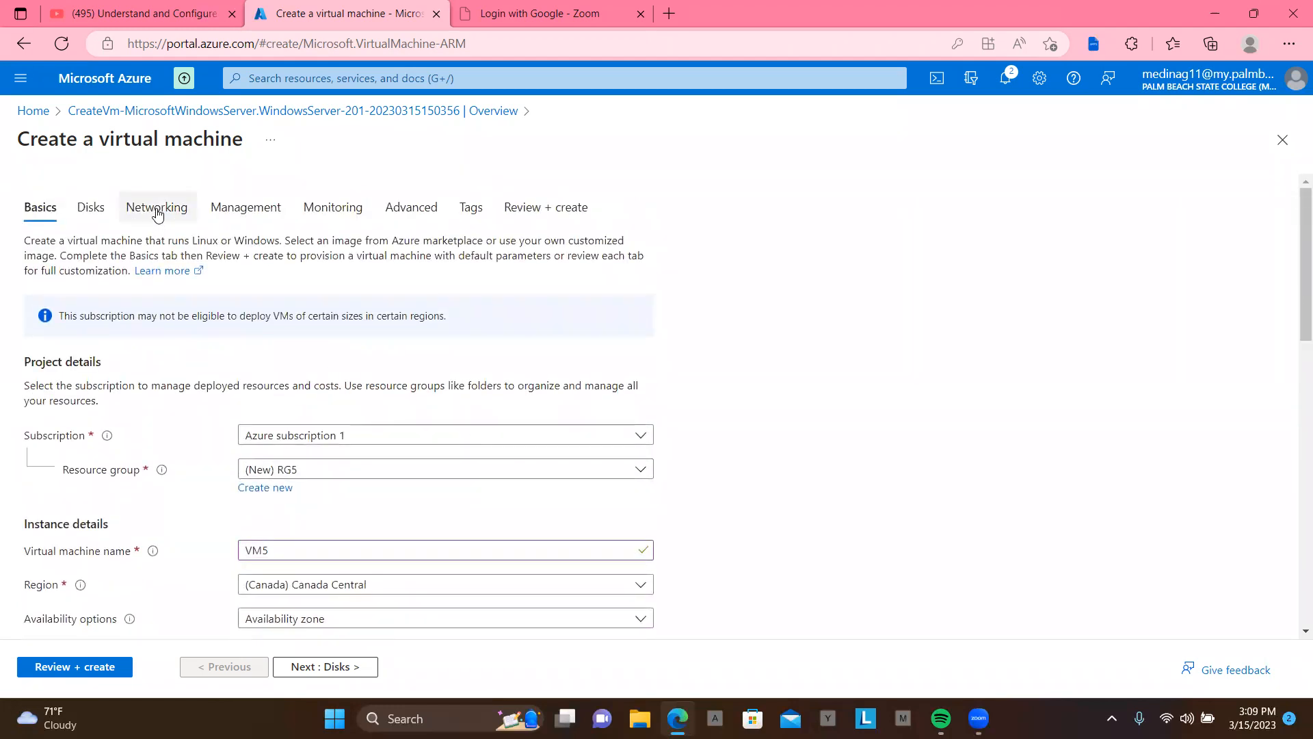
click(157, 214)
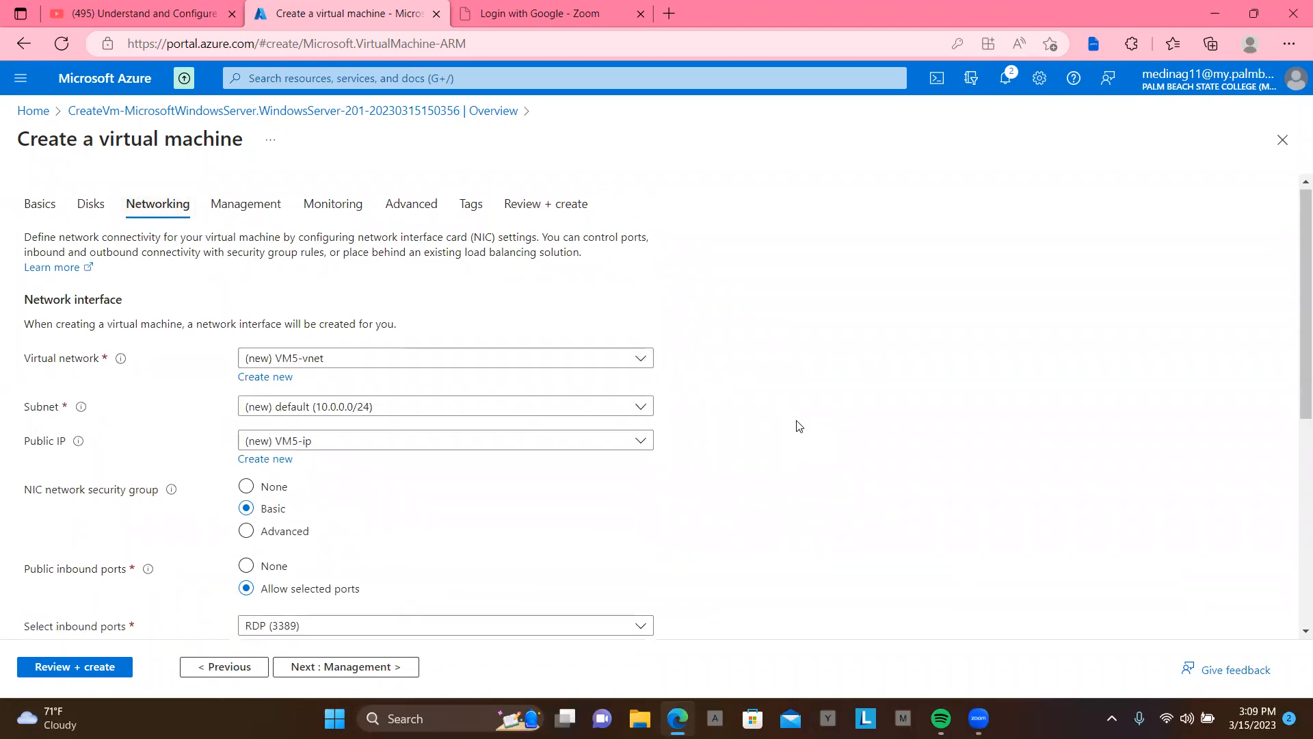
scroll(799, 425, down, 1)
scroll(799, 426, down, 1)
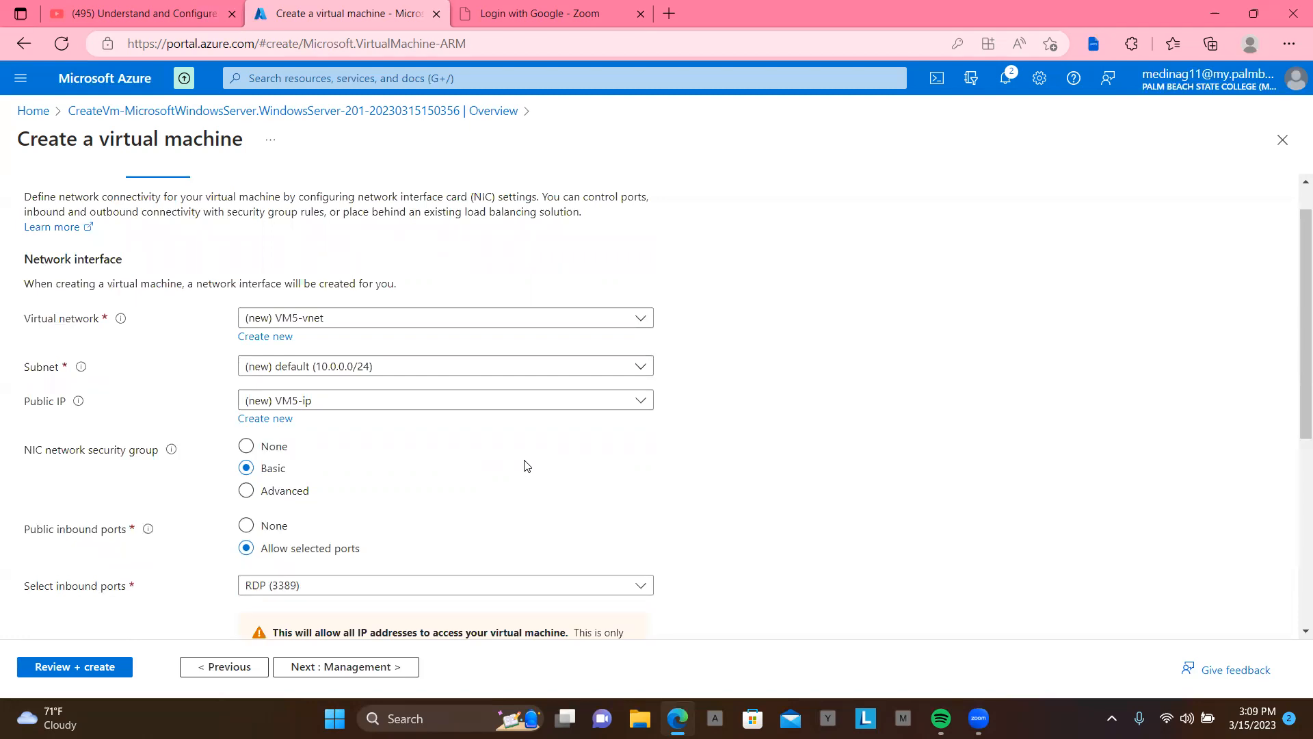
scroll(526, 466, down, 3)
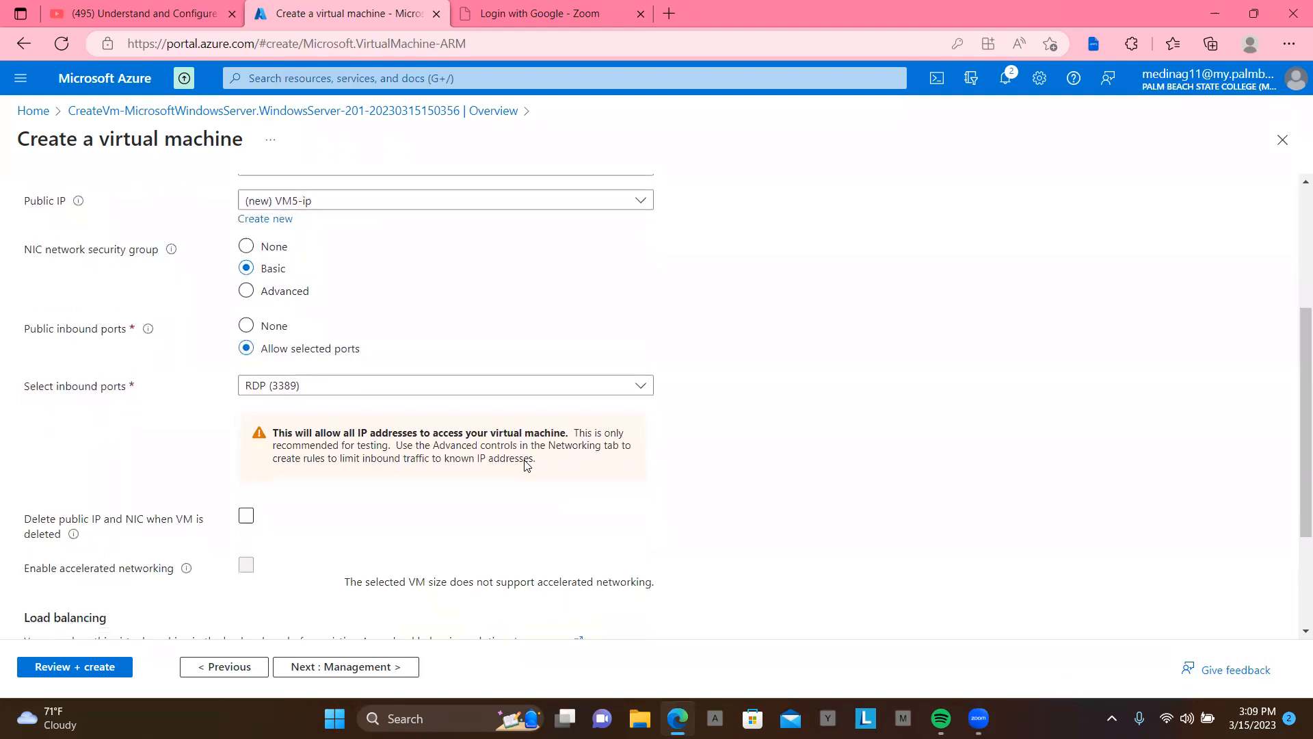
scroll(526, 466, down, 1)
click(246, 476)
scroll(357, 482, down, 2)
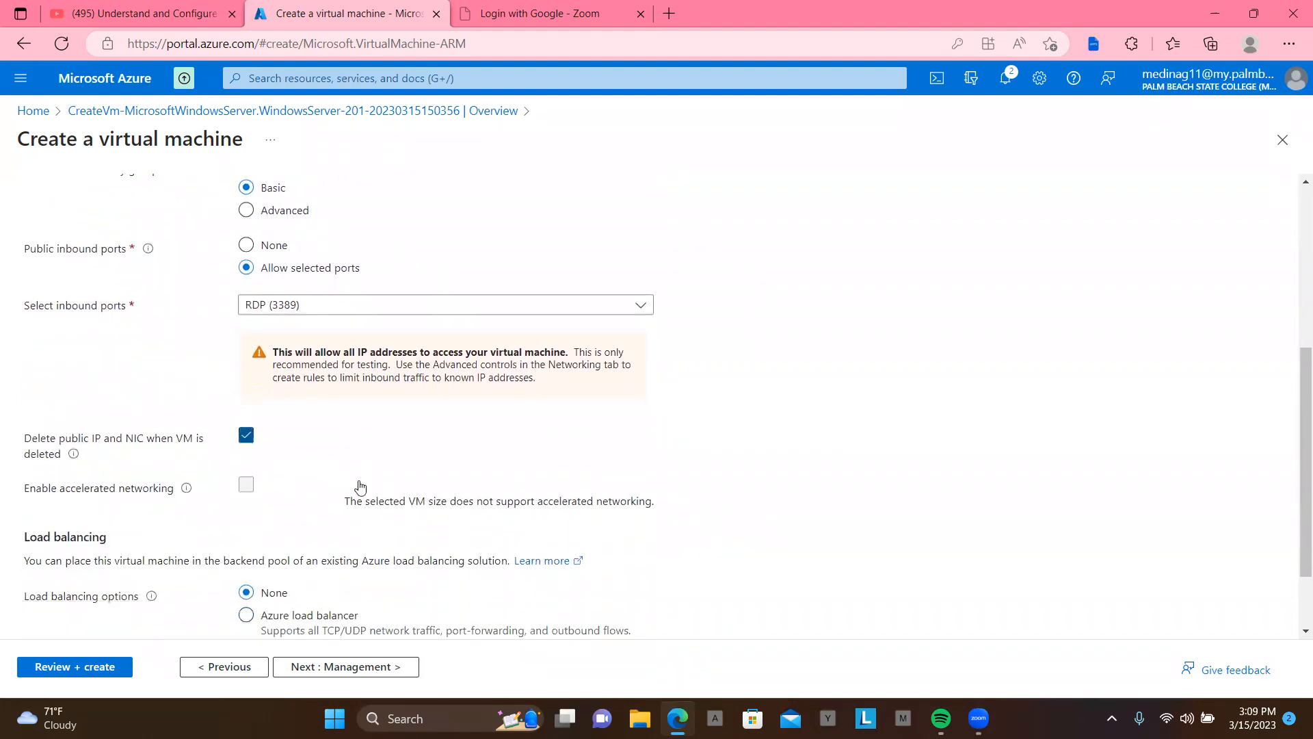
scroll(359, 481, down, 1)
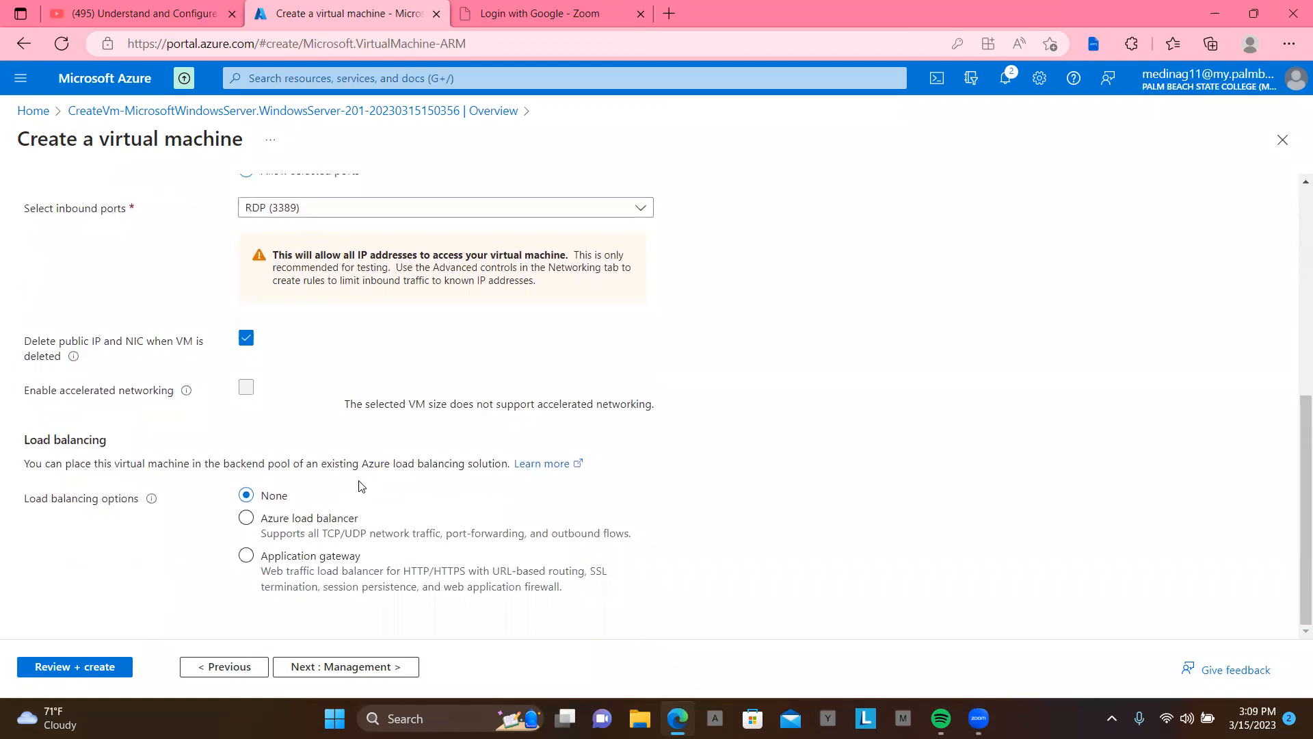
- Validate the VM5 configuration and deploy the virtual machine
scroll(361, 486, up, 6)
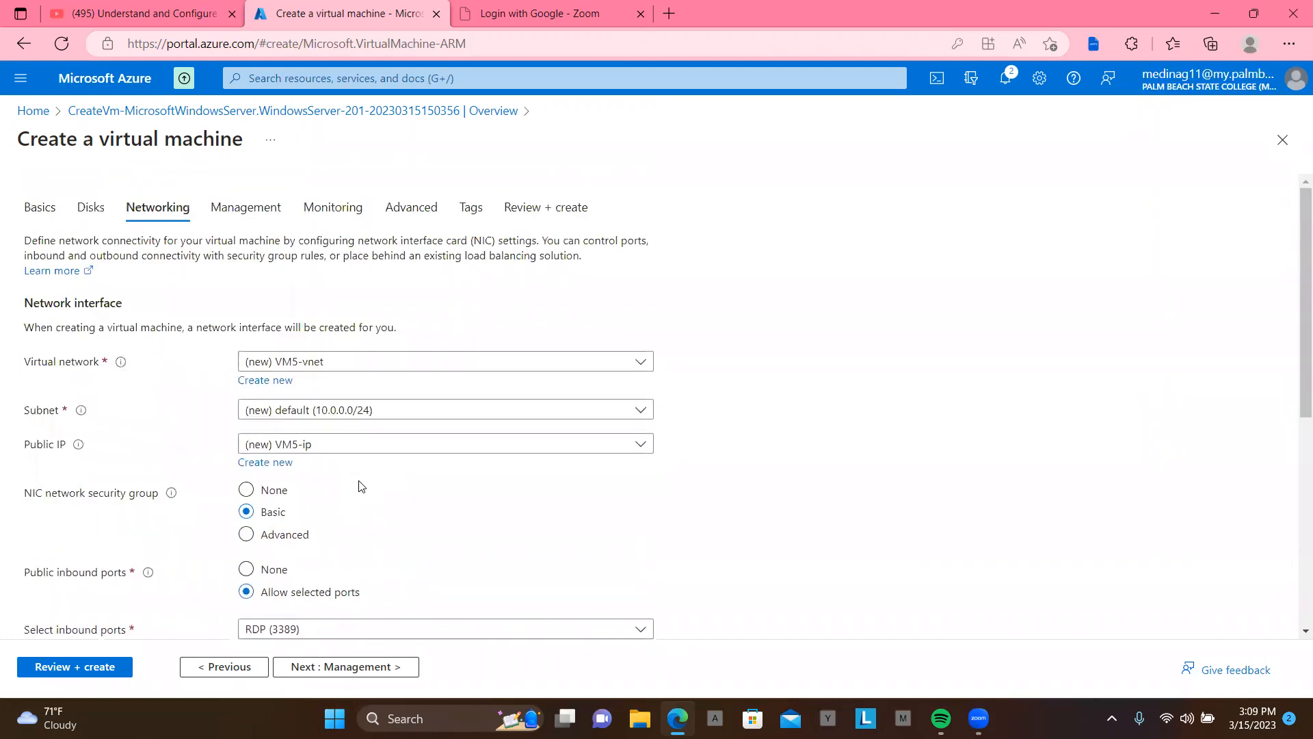
scroll(361, 485, down, 6)
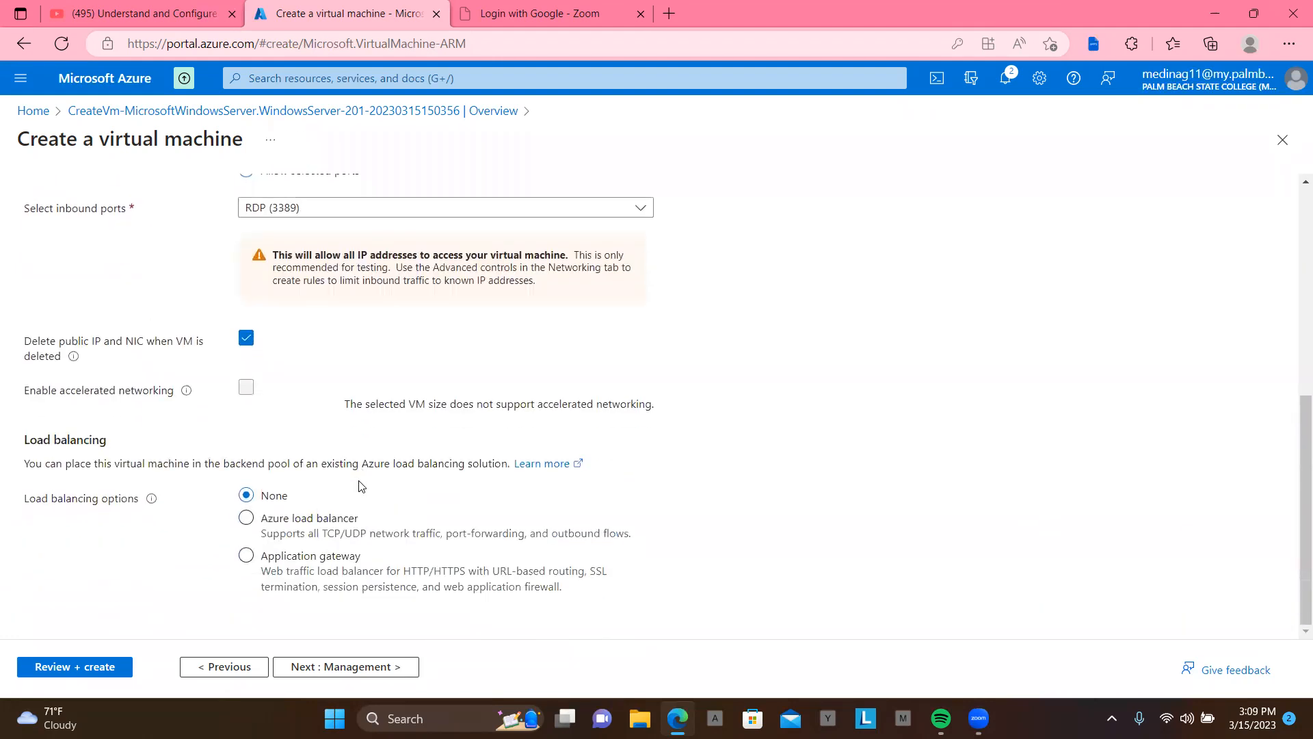
click(84, 673)
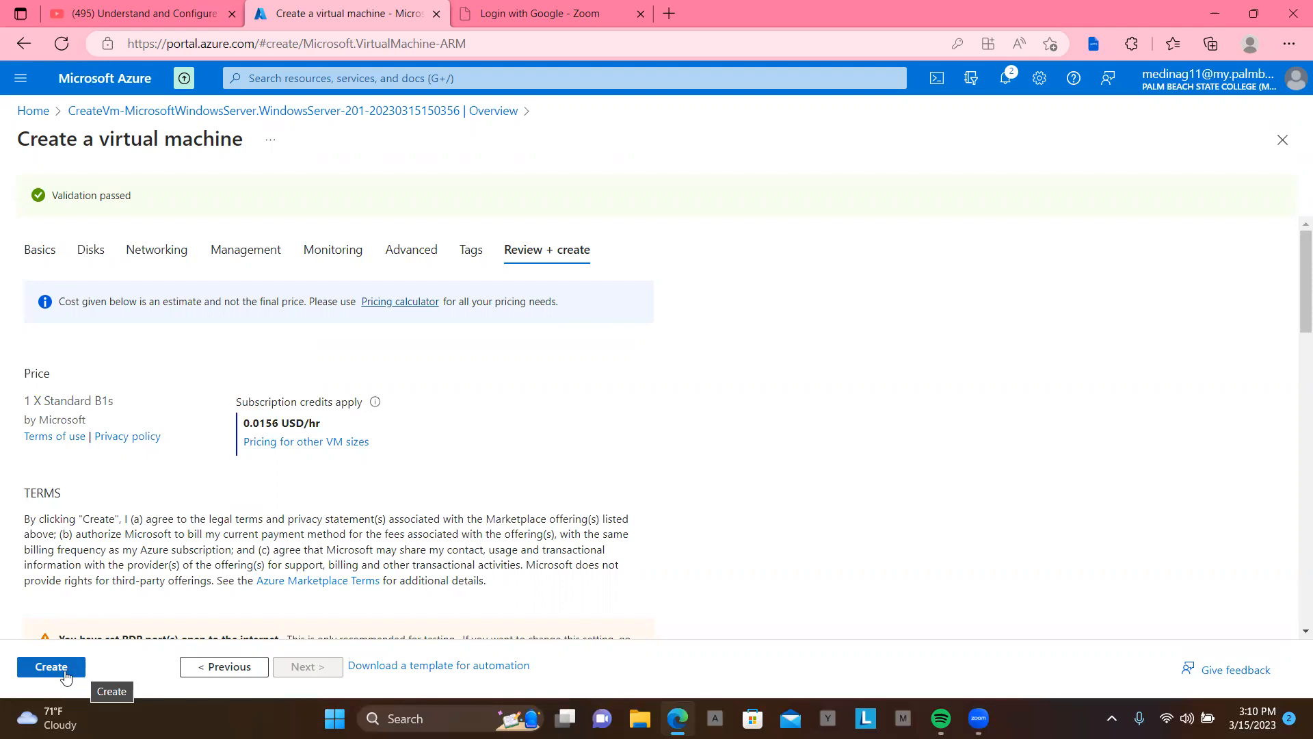
click(56, 674)
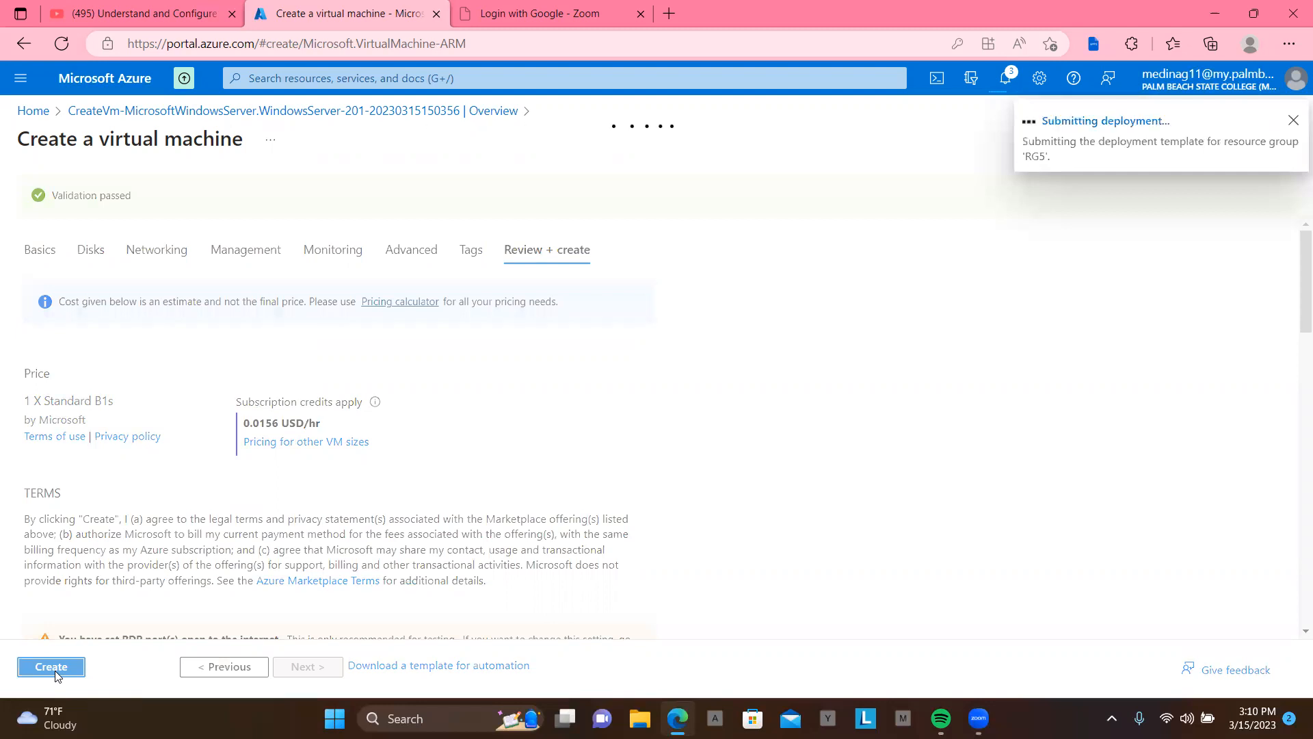
click(1217, 13)
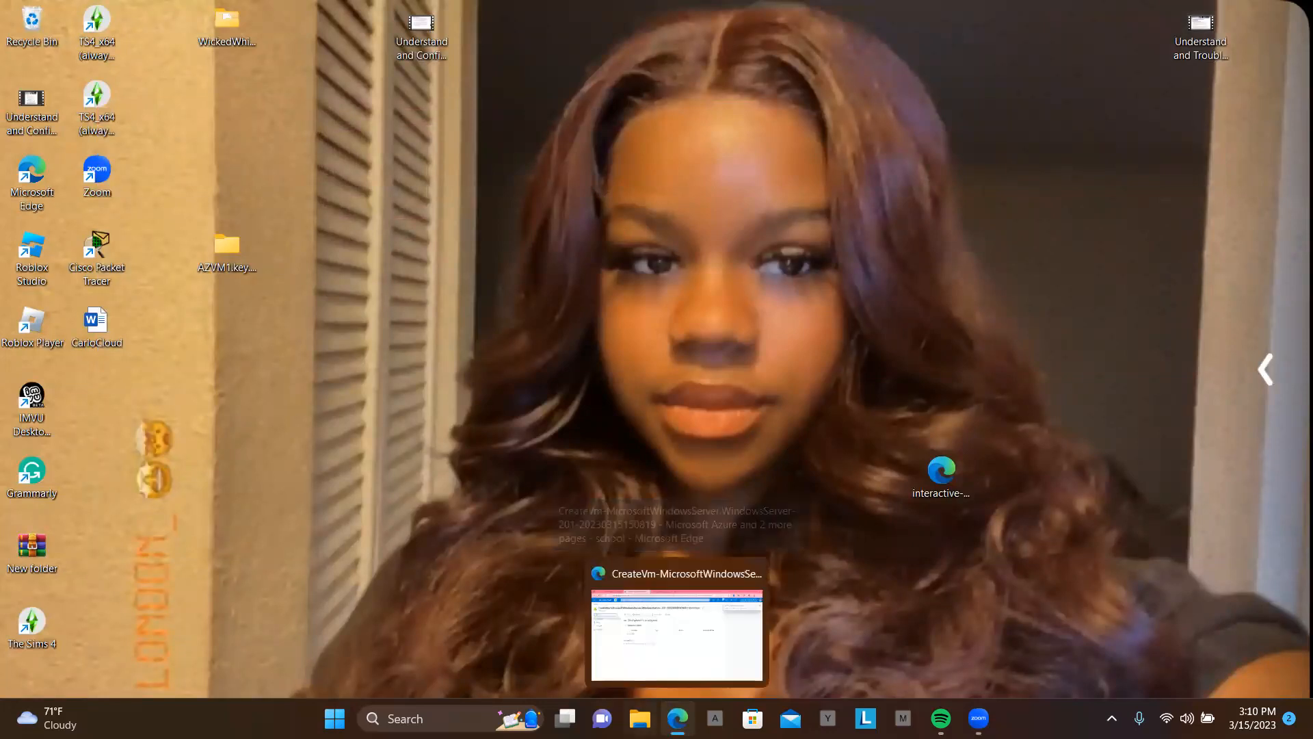
mouse_move(677, 718)
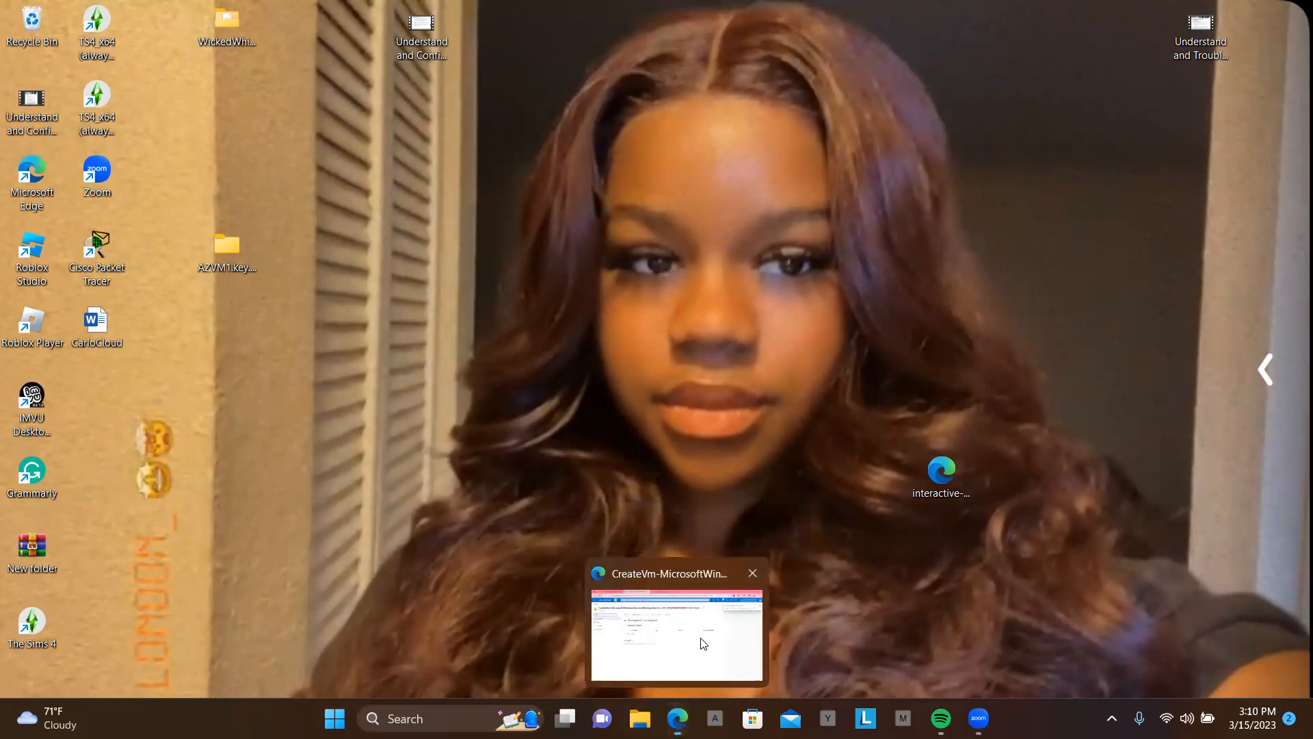
click(702, 642)
- Delete the VM1 remote desktop file from the Downloads folder in File Explorer and return to the Azure portal
click(641, 722)
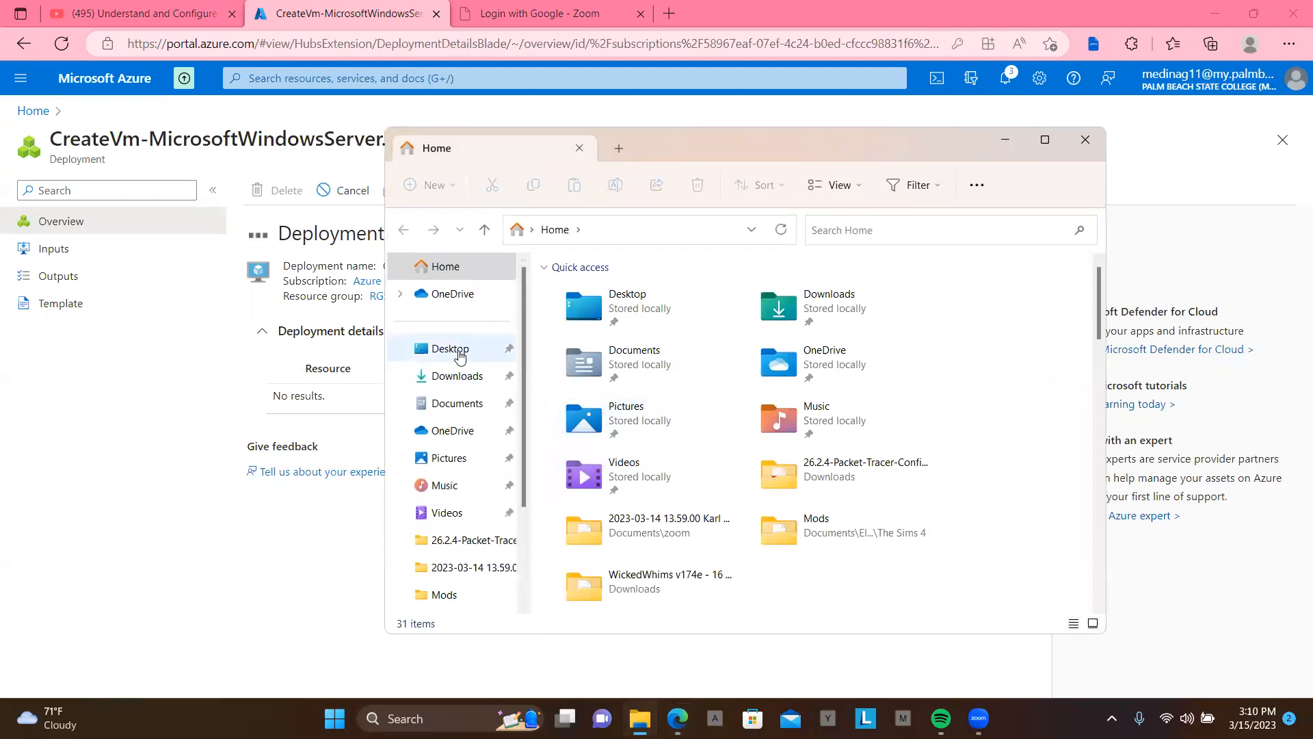
click(468, 377)
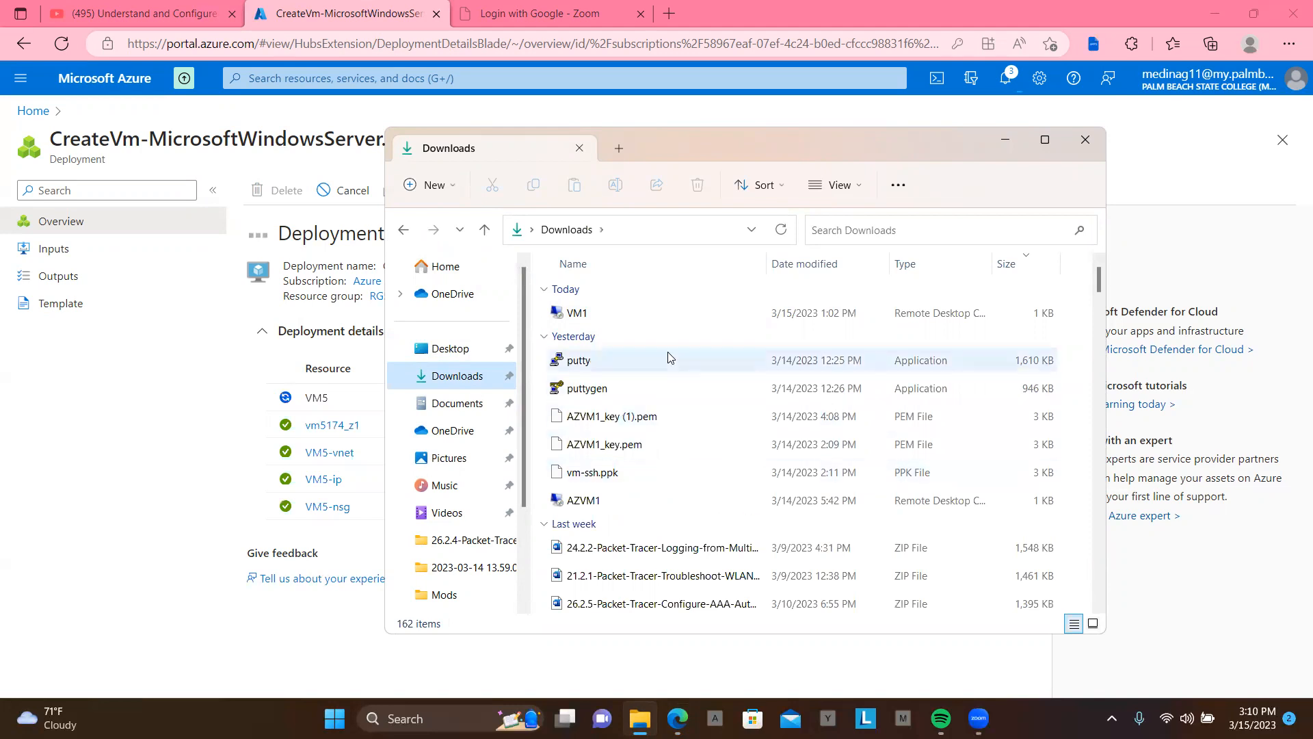
click(688, 314)
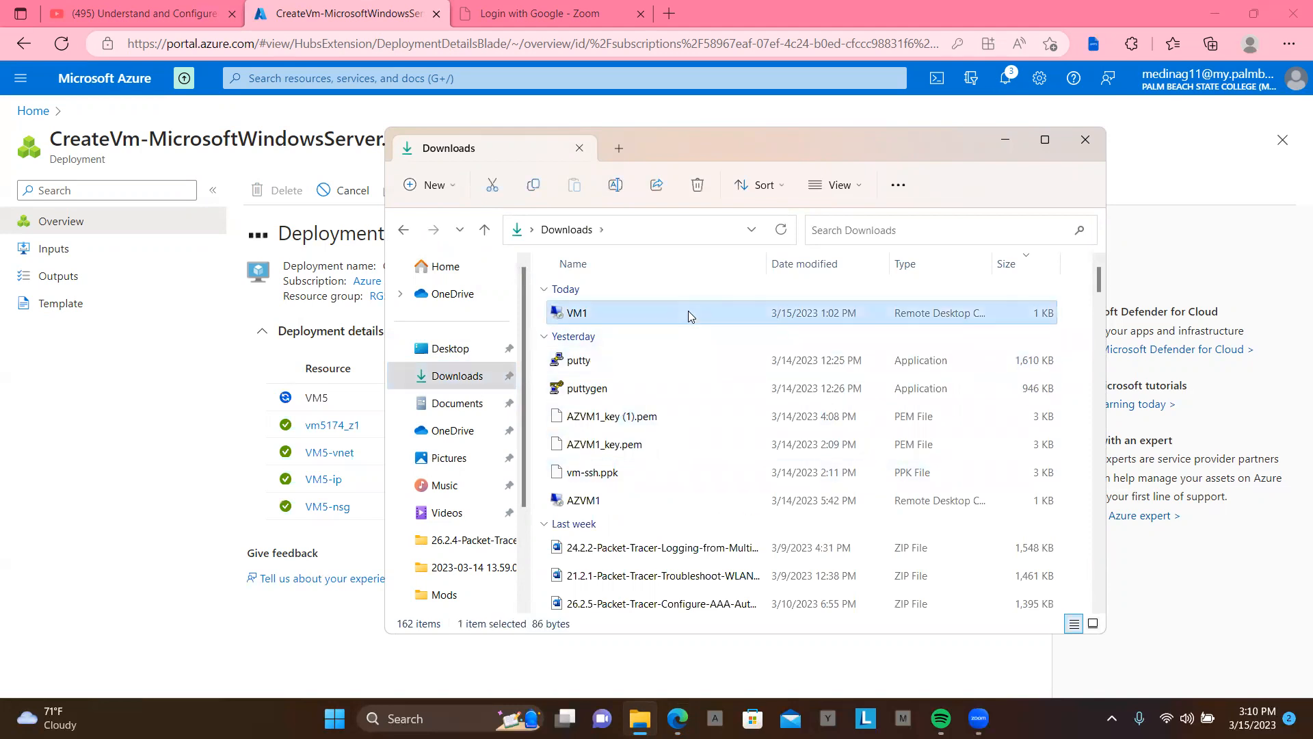
right_click(688, 314)
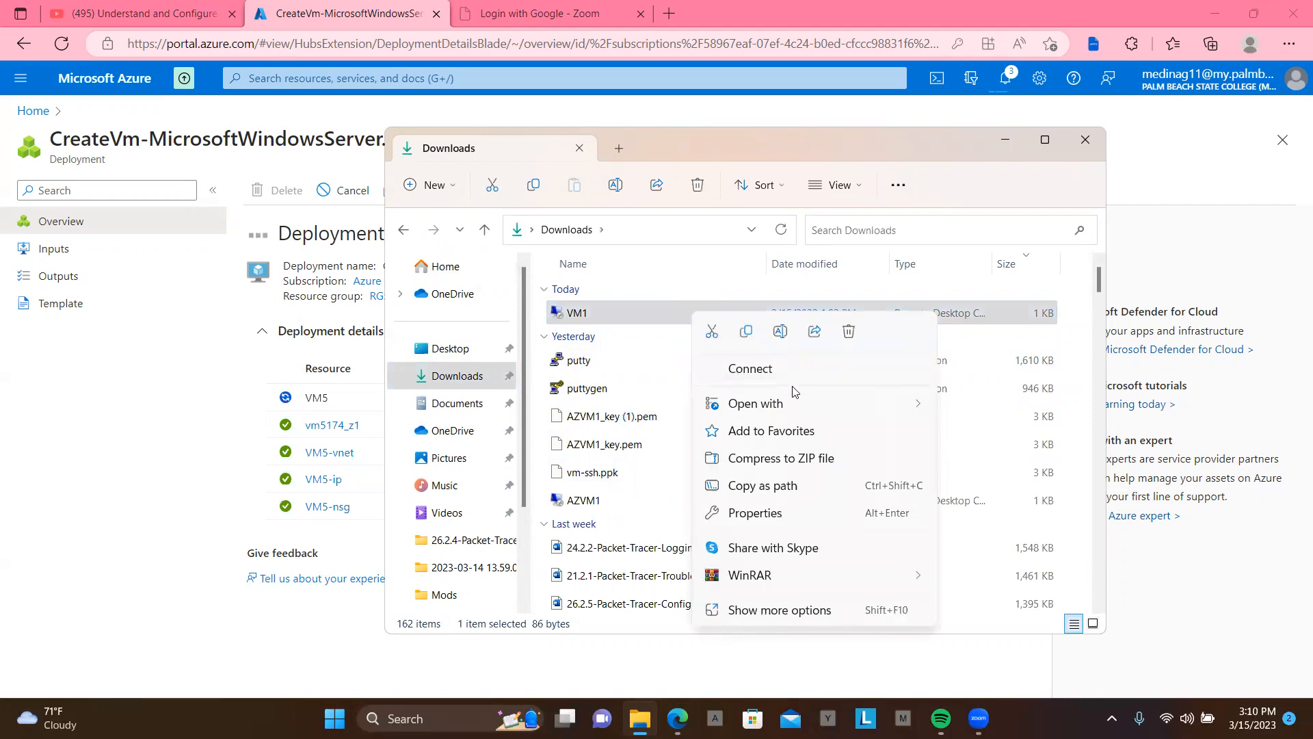
click(849, 330)
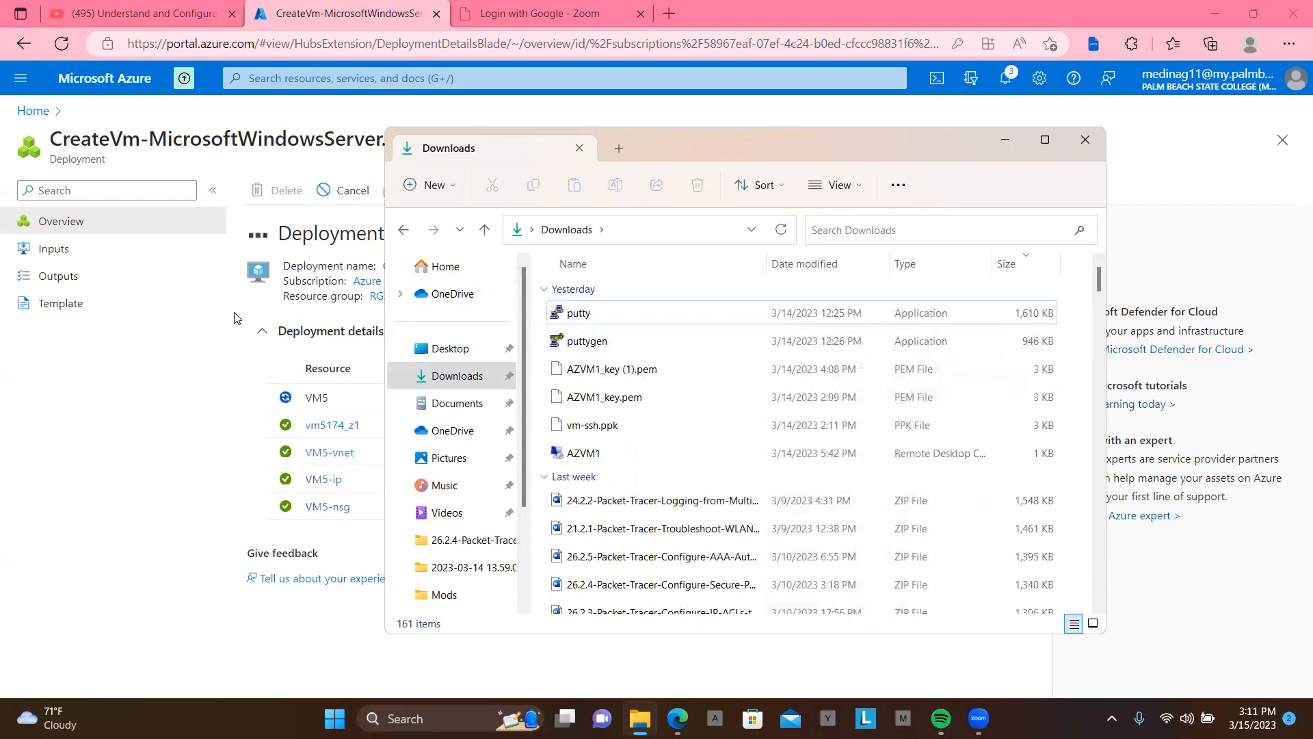
click(134, 422)
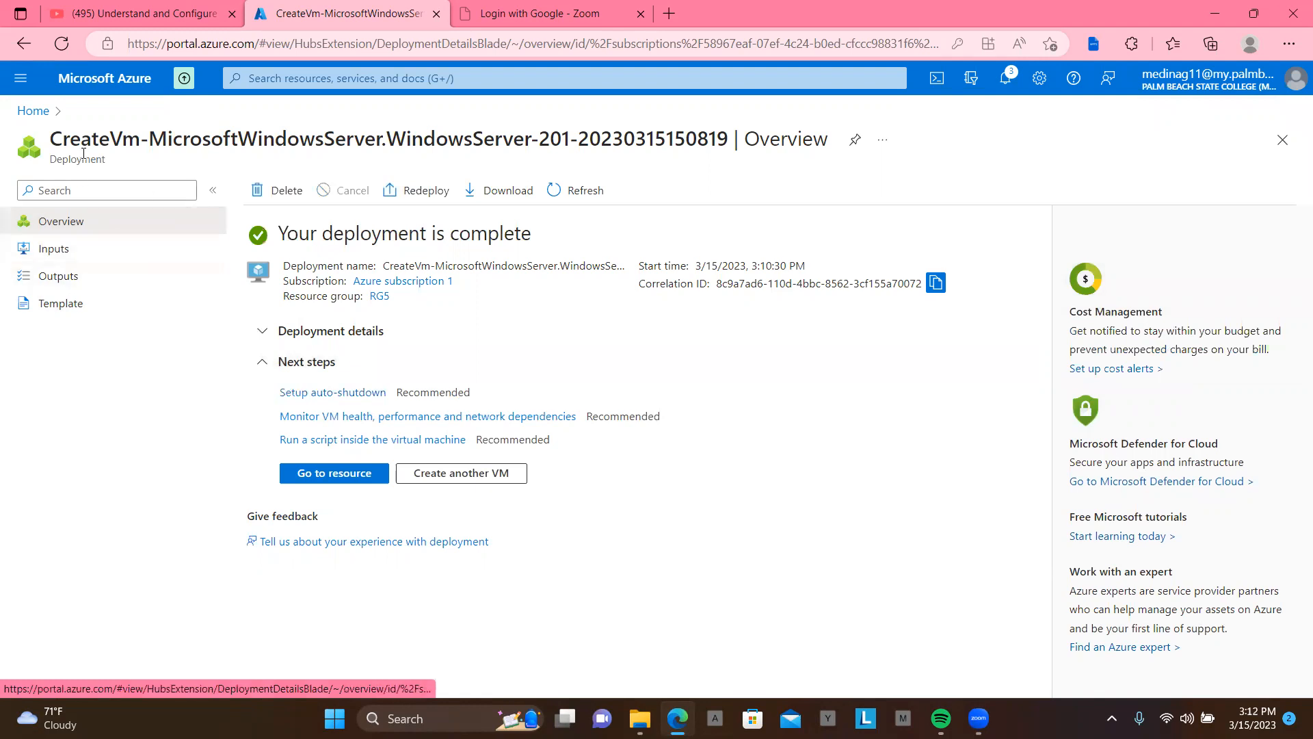
- Force delete VM1 from the list of virtual machines, confirming the deletion with "yes"
click(26, 112)
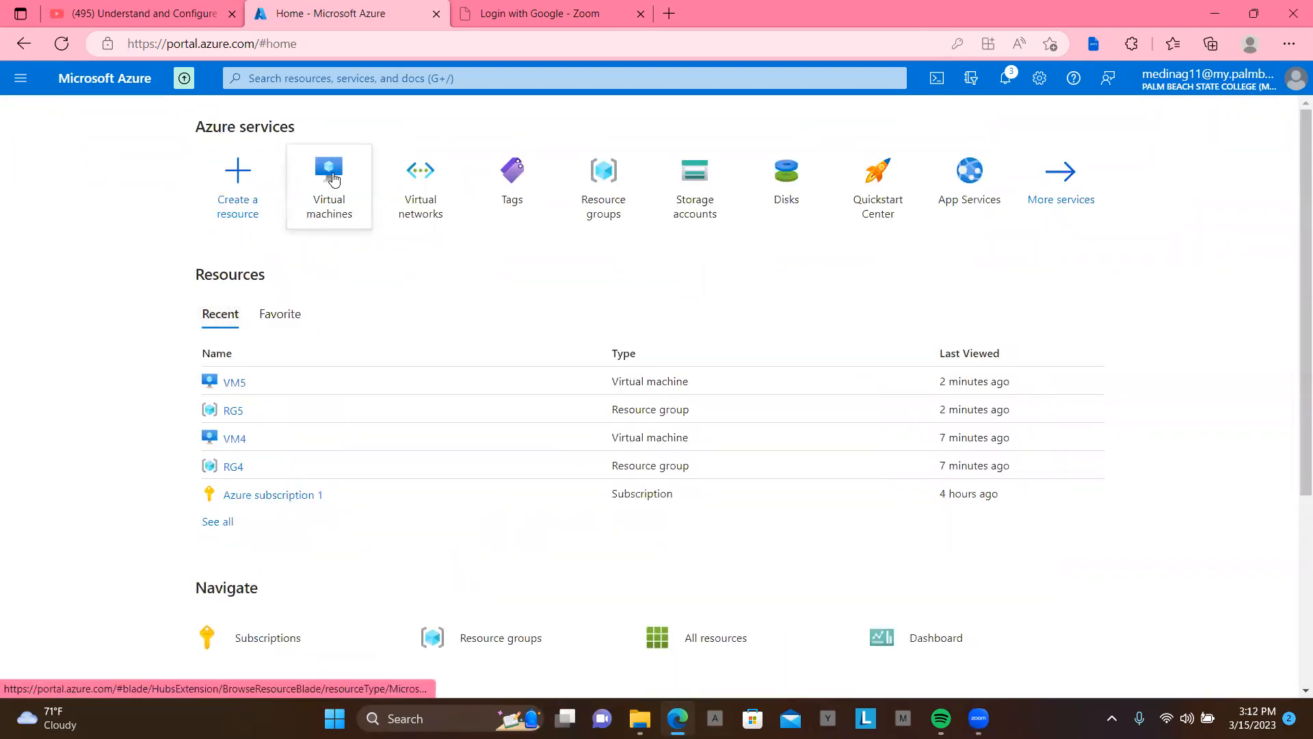
click(333, 179)
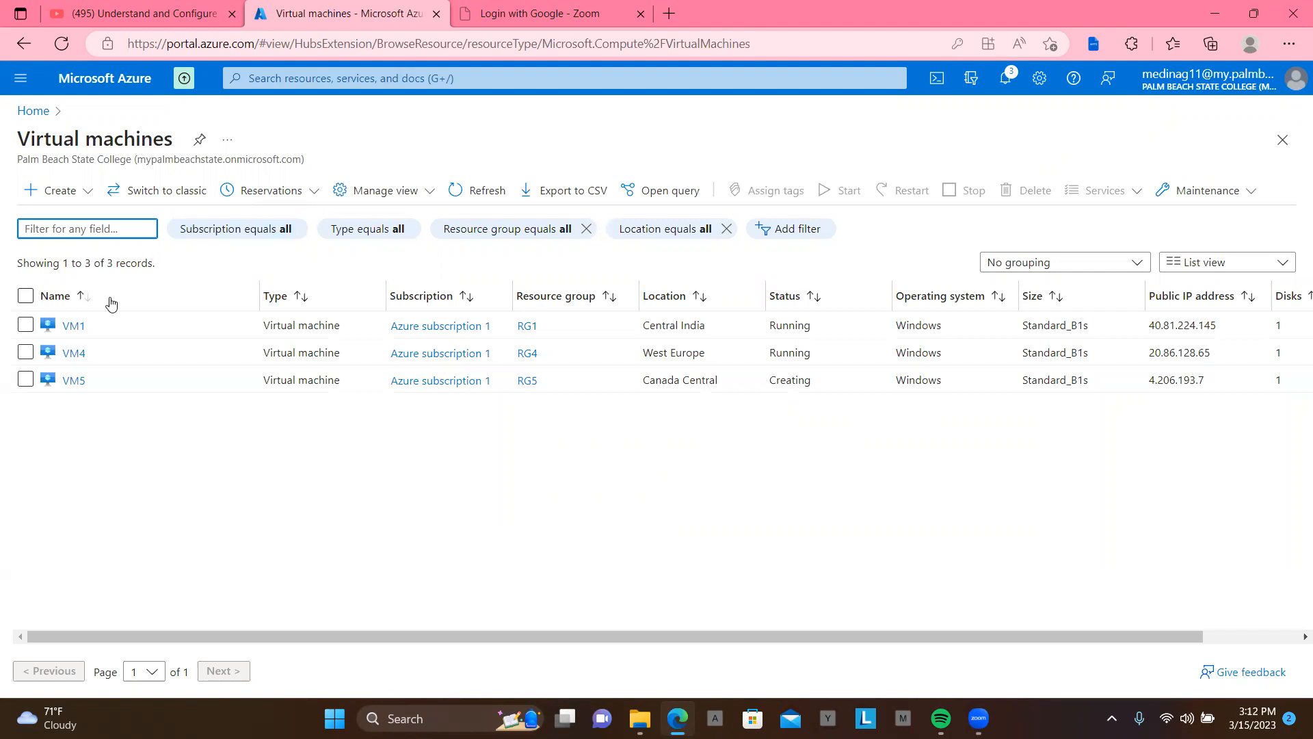
click(25, 326)
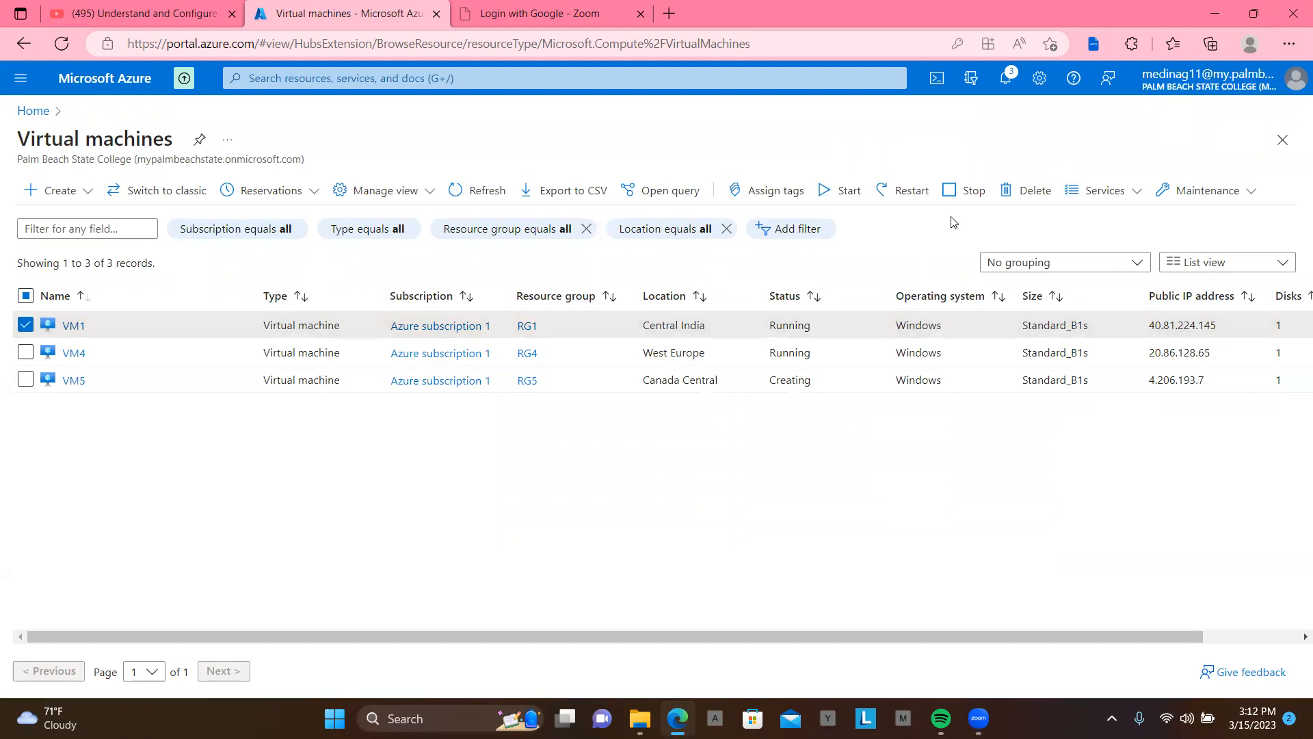
click(1024, 190)
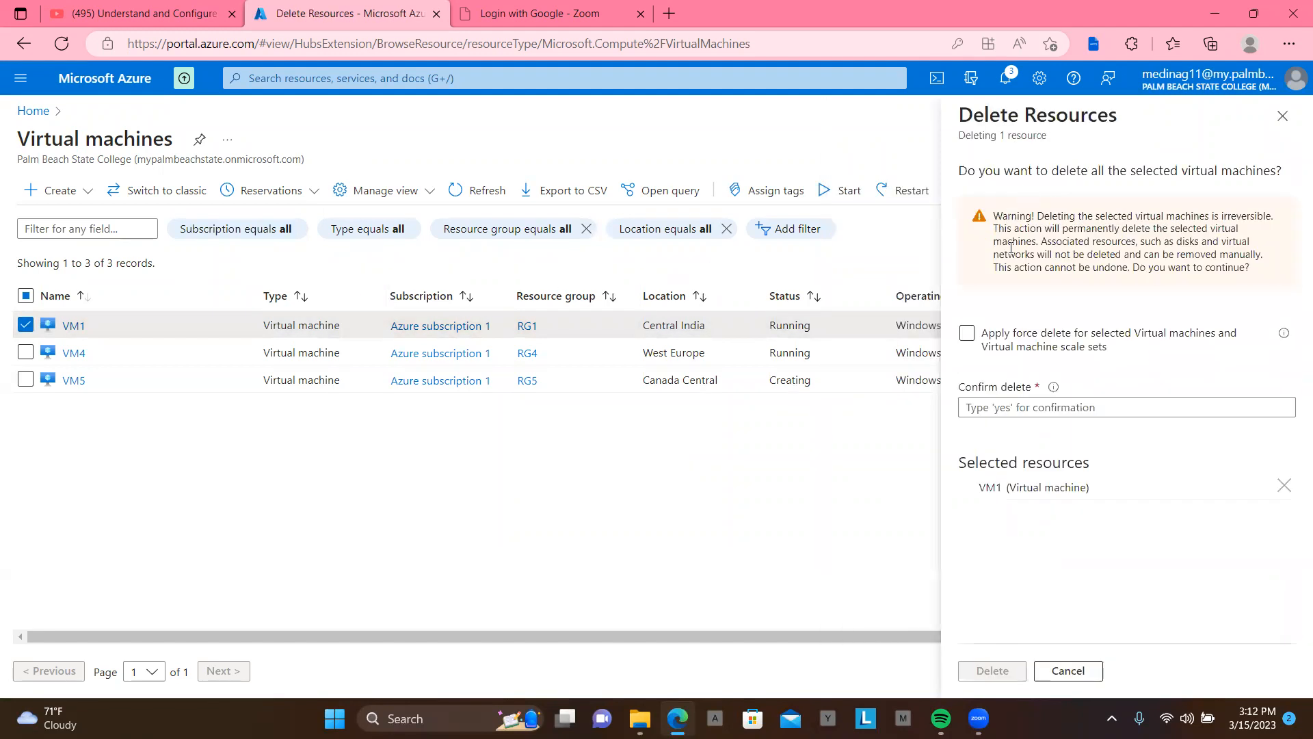
click(967, 335)
click(1007, 407)
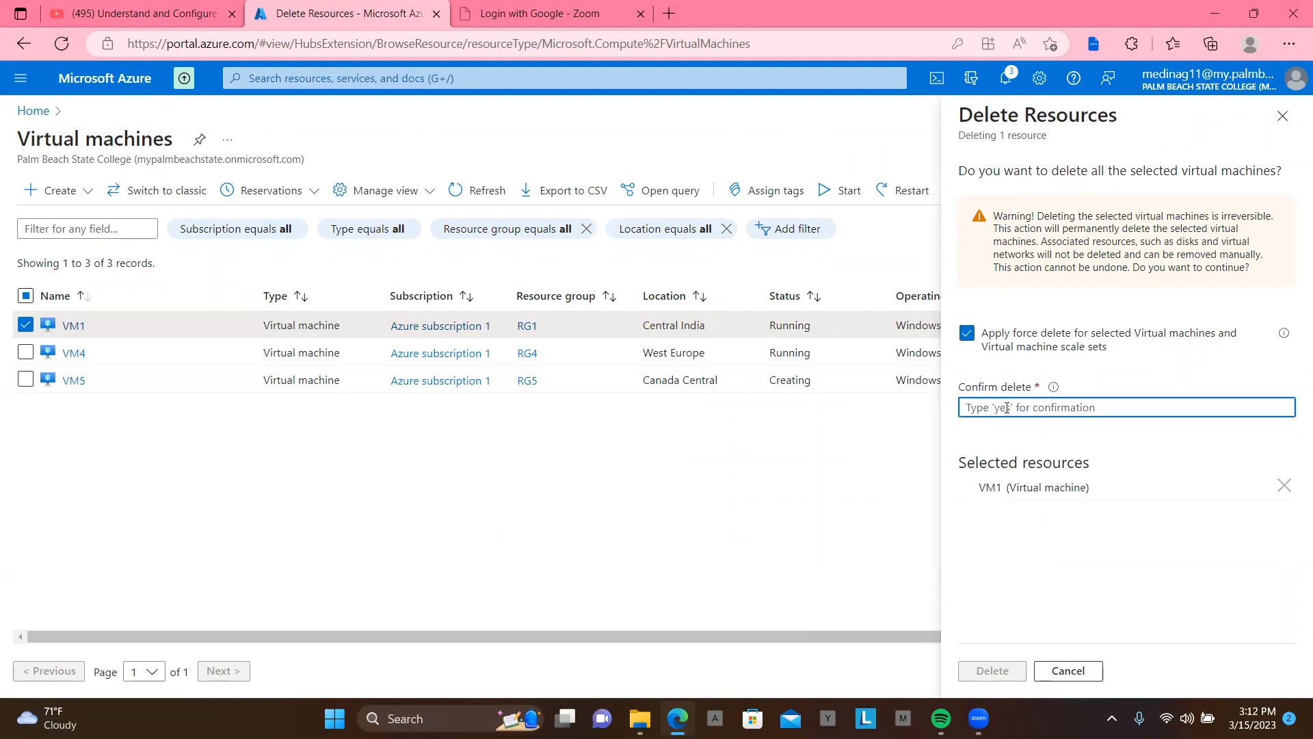
text(yes)
click(992, 673)
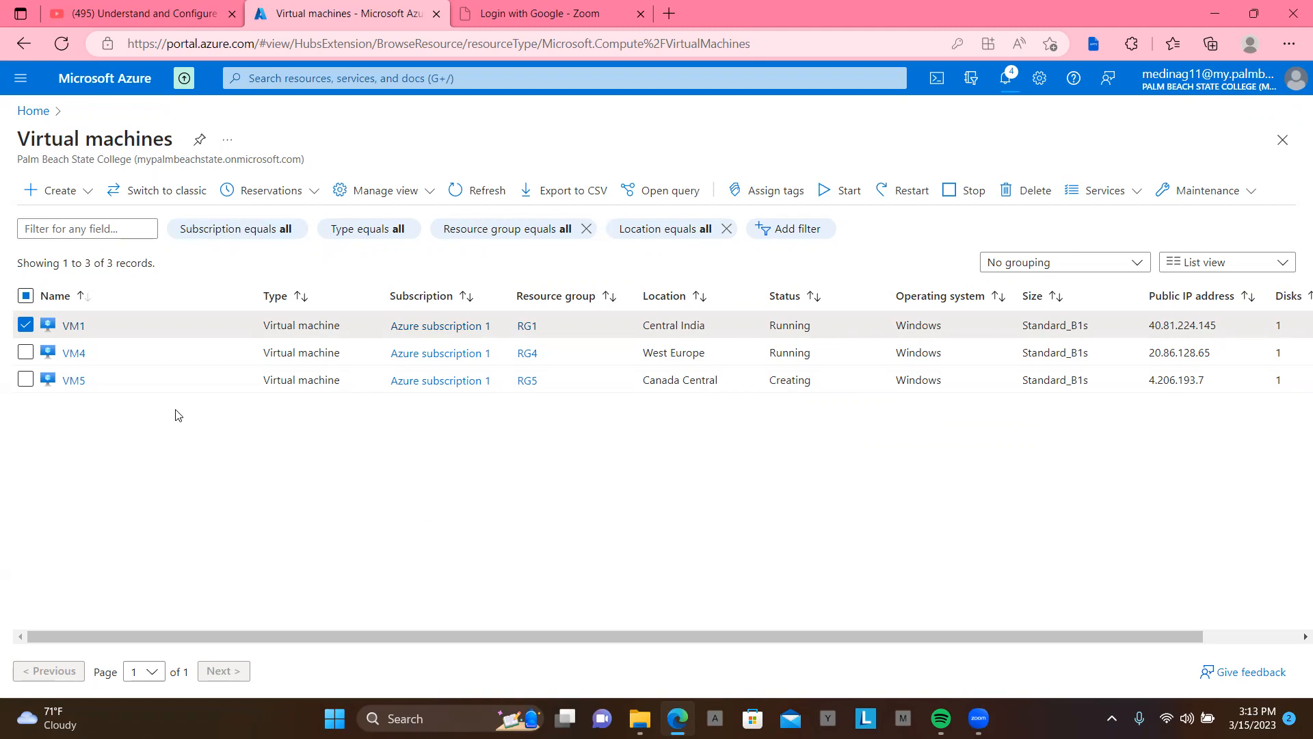
- Download VM4's RDP file from its connection settings and keep the file despite the browser warning
click(73, 353)
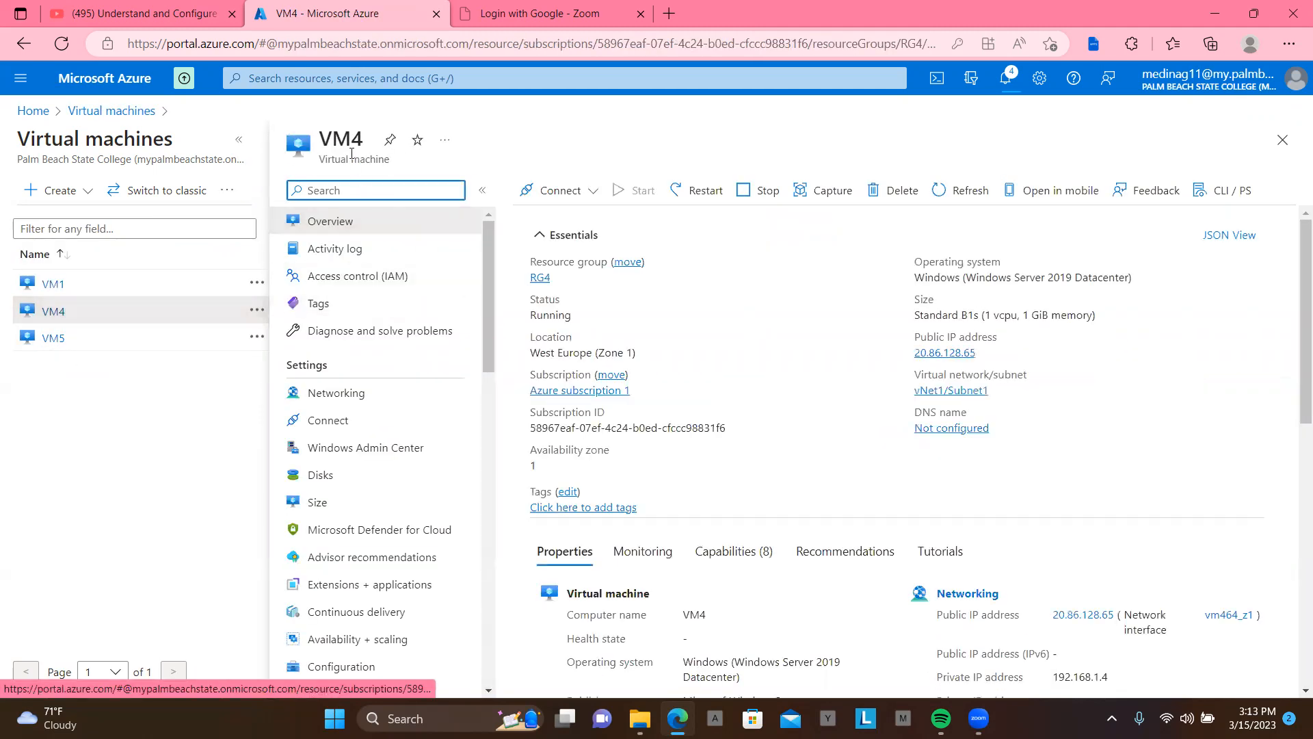
click(594, 201)
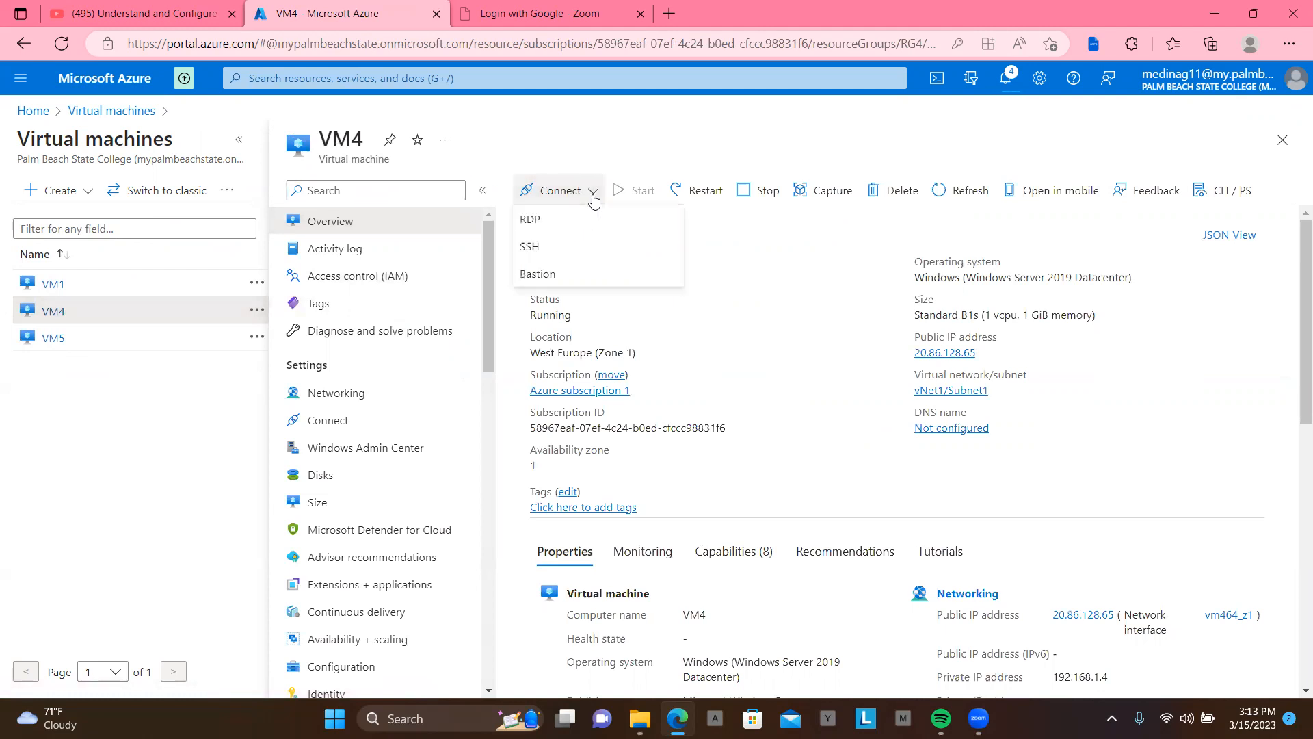
click(542, 220)
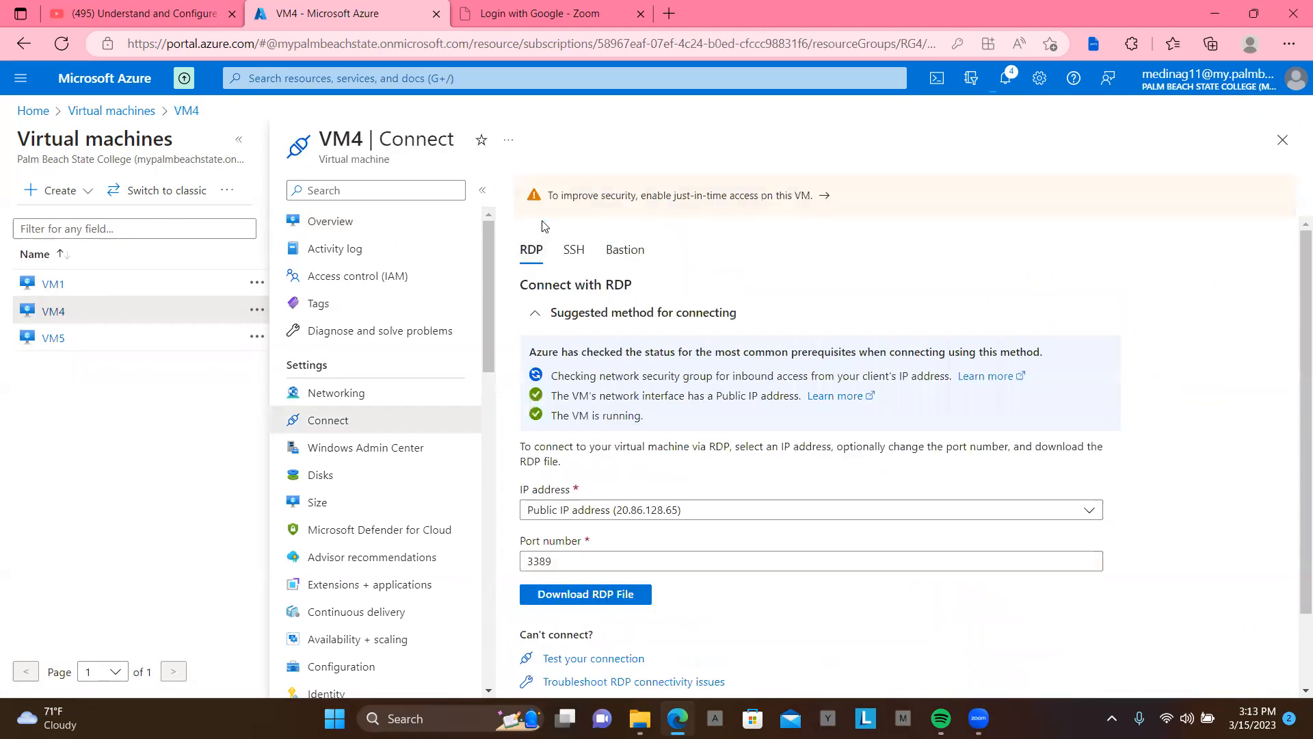
scroll(760, 347, down, 1)
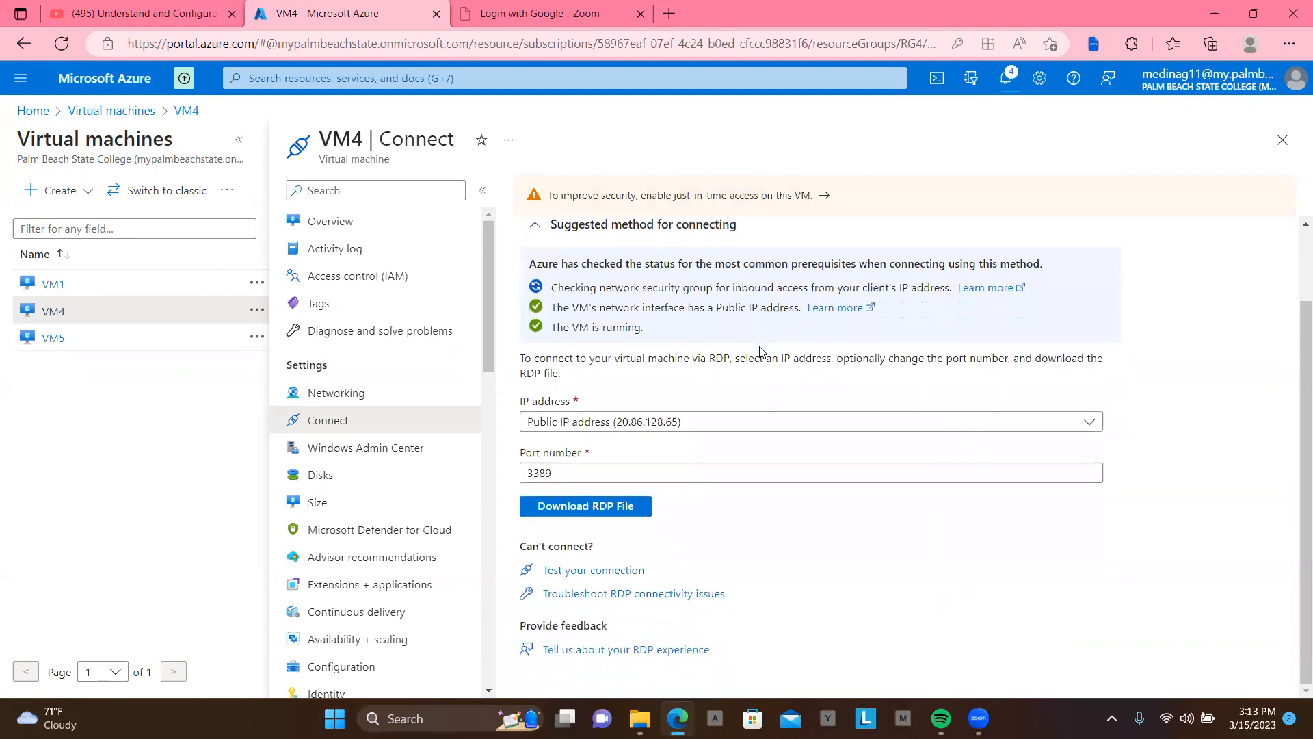
click(595, 513)
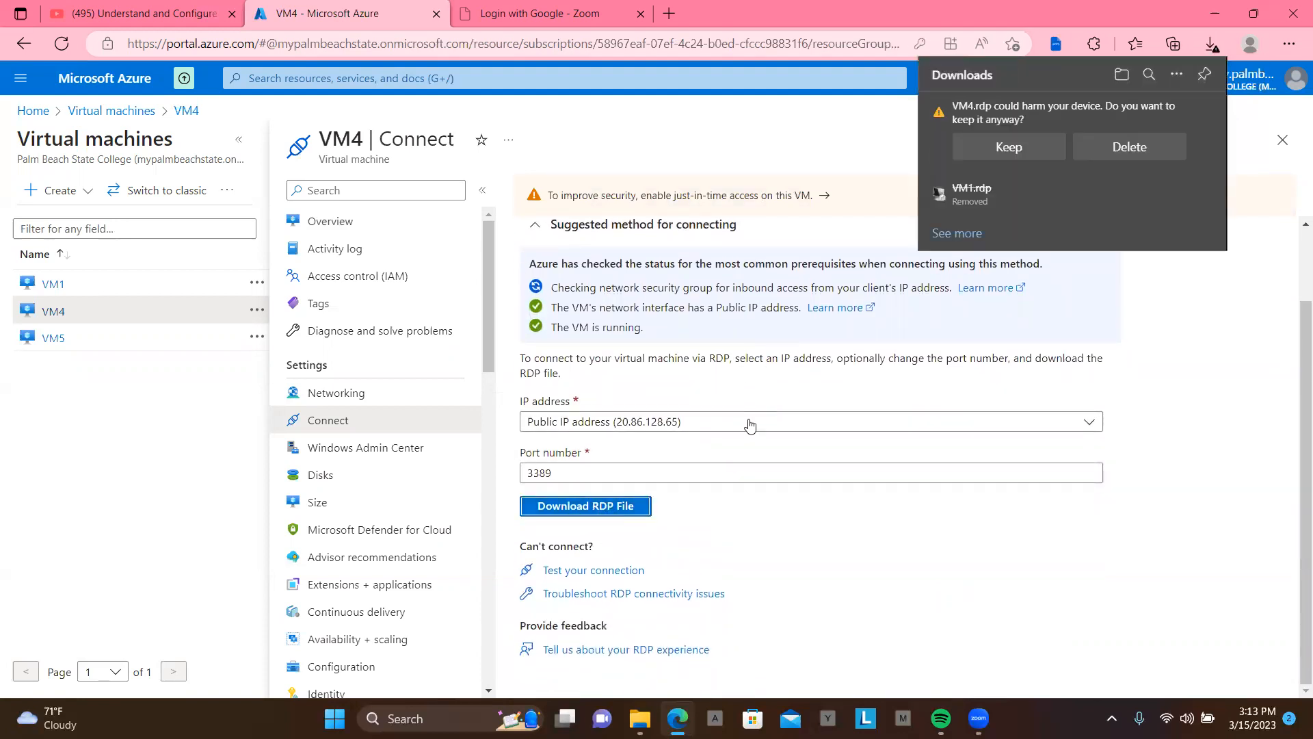
click(1021, 147)
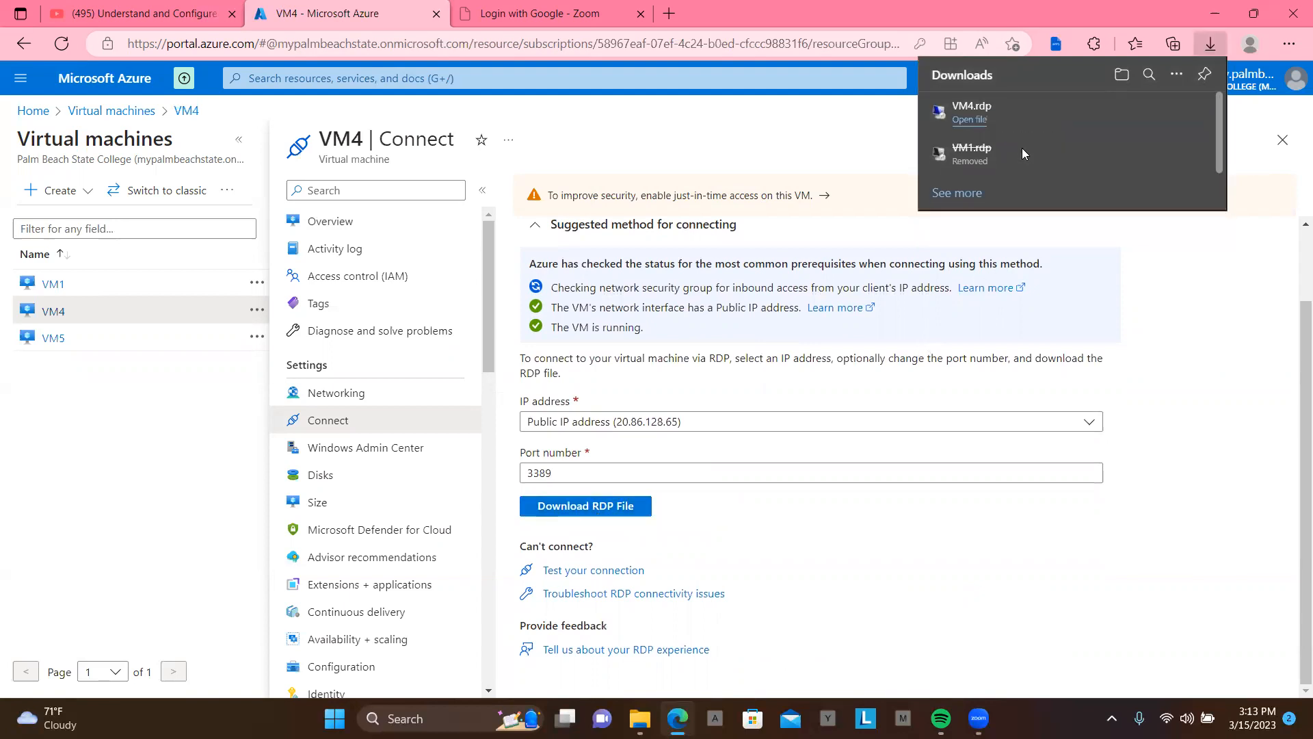
- Open VM4.rdp, proceed with the connection to the unknown publisher and choose to use a different account
click(971, 120)
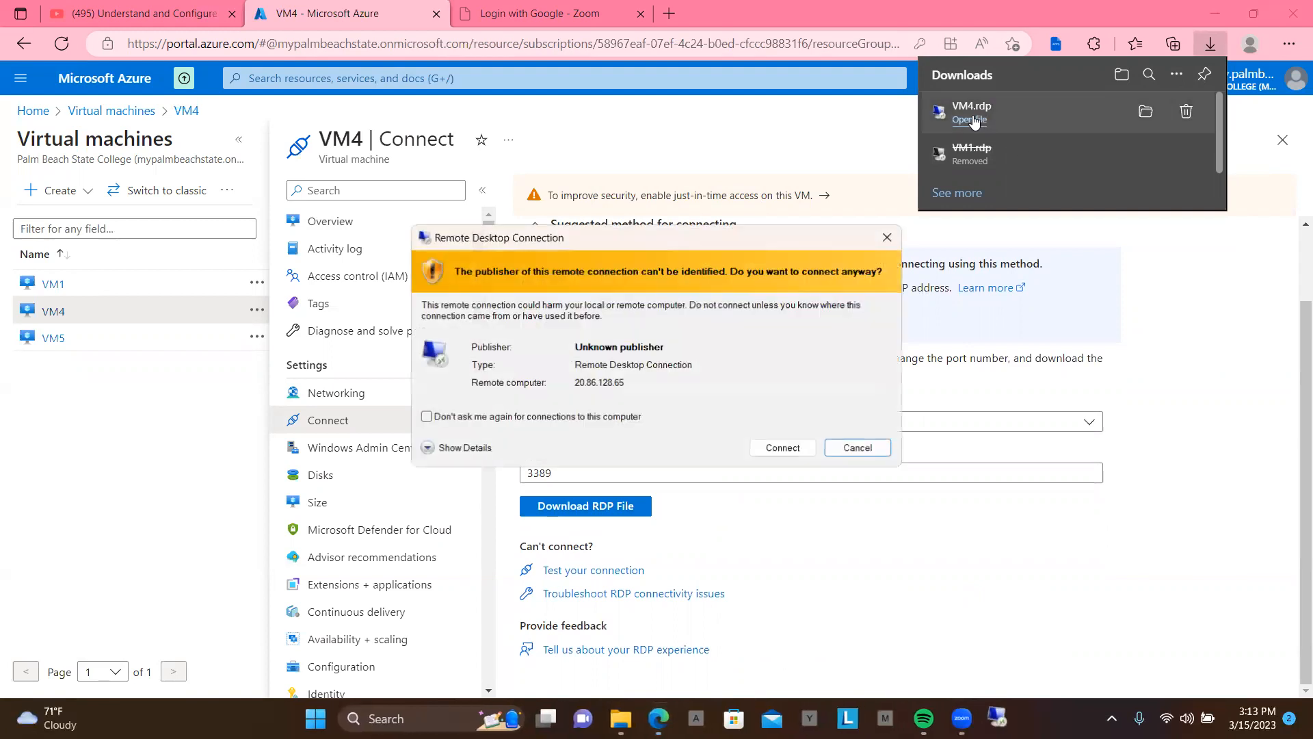
click(783, 448)
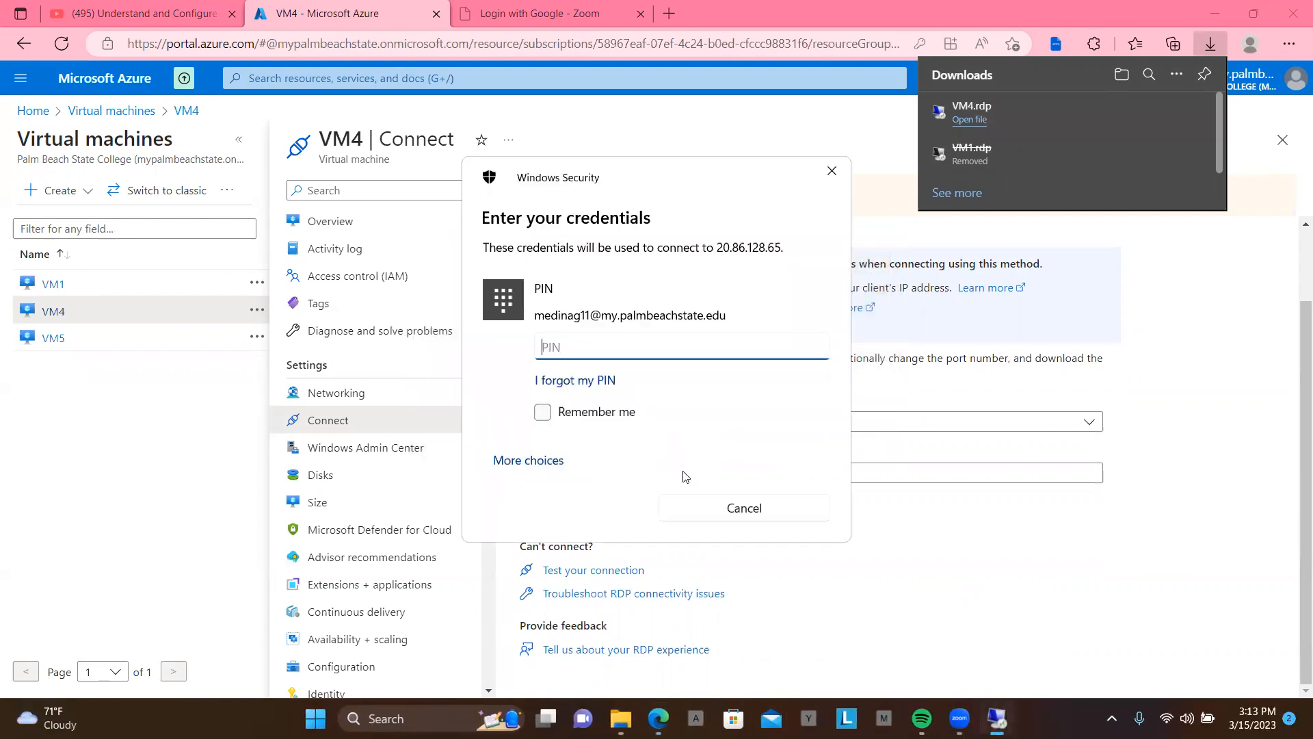
click(541, 458)
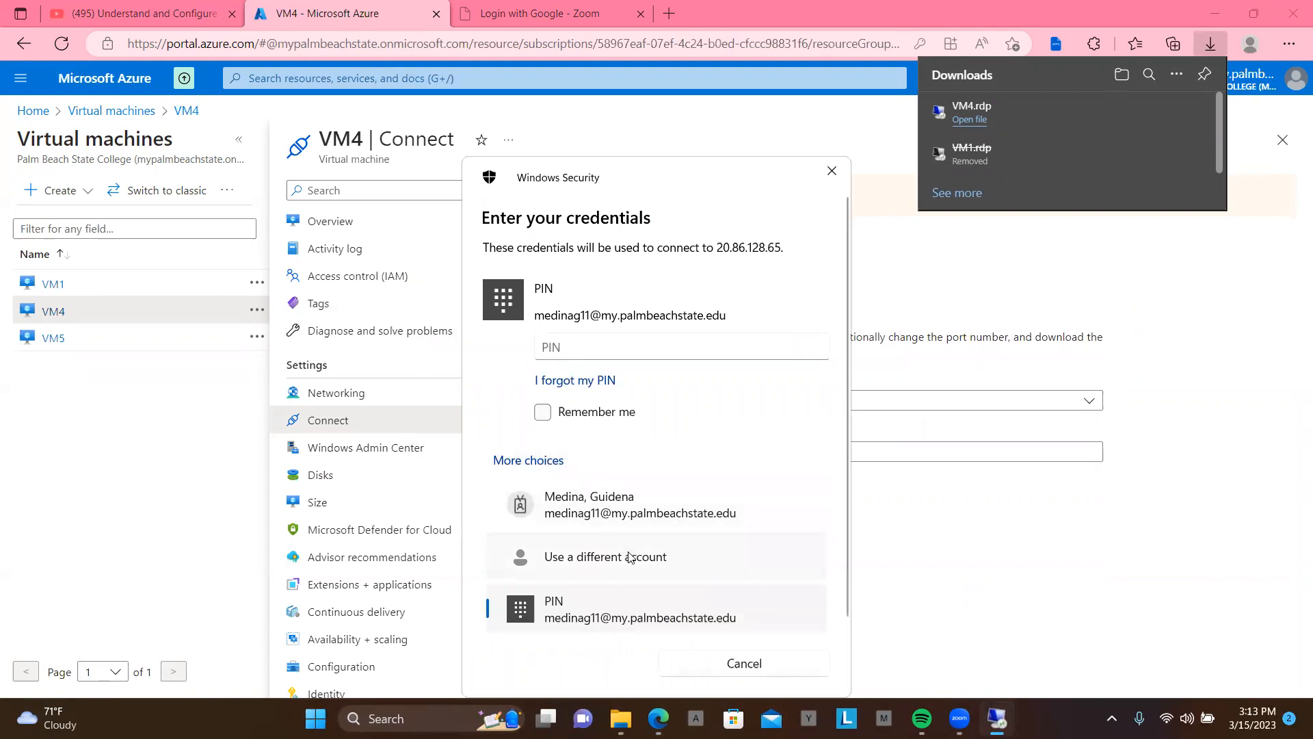
click(625, 554)
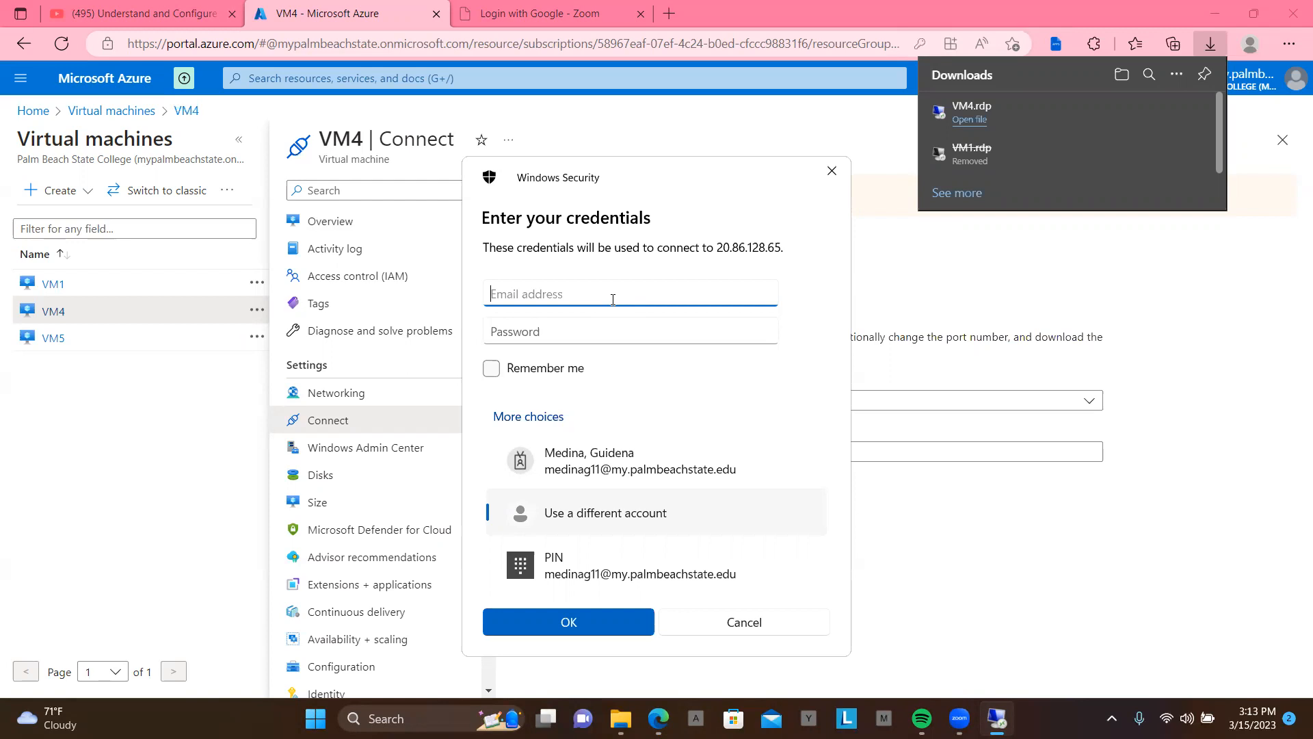
- Sign in to VM4 with the administrator user name and account password, accepting the untrusted certificate
text(Karl)
key(Tab)
text(•••••••)
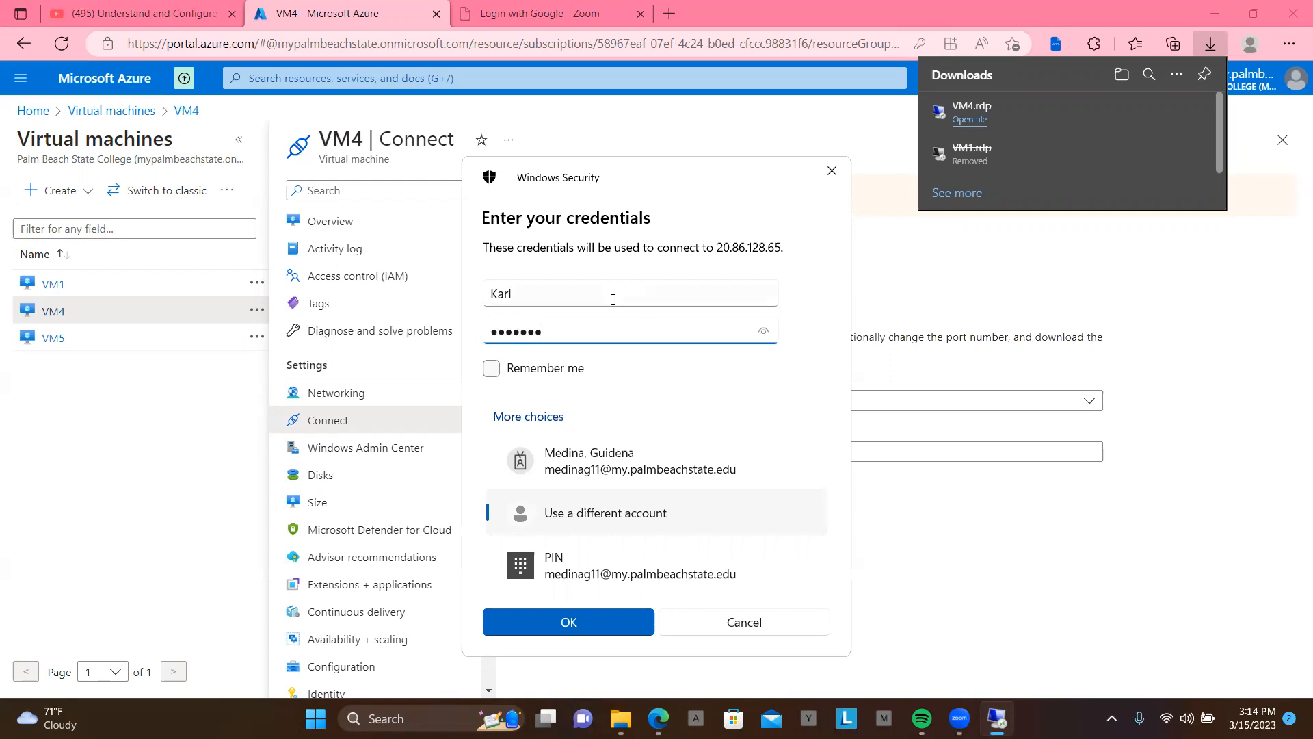
text(•••••••••)
click(561, 624)
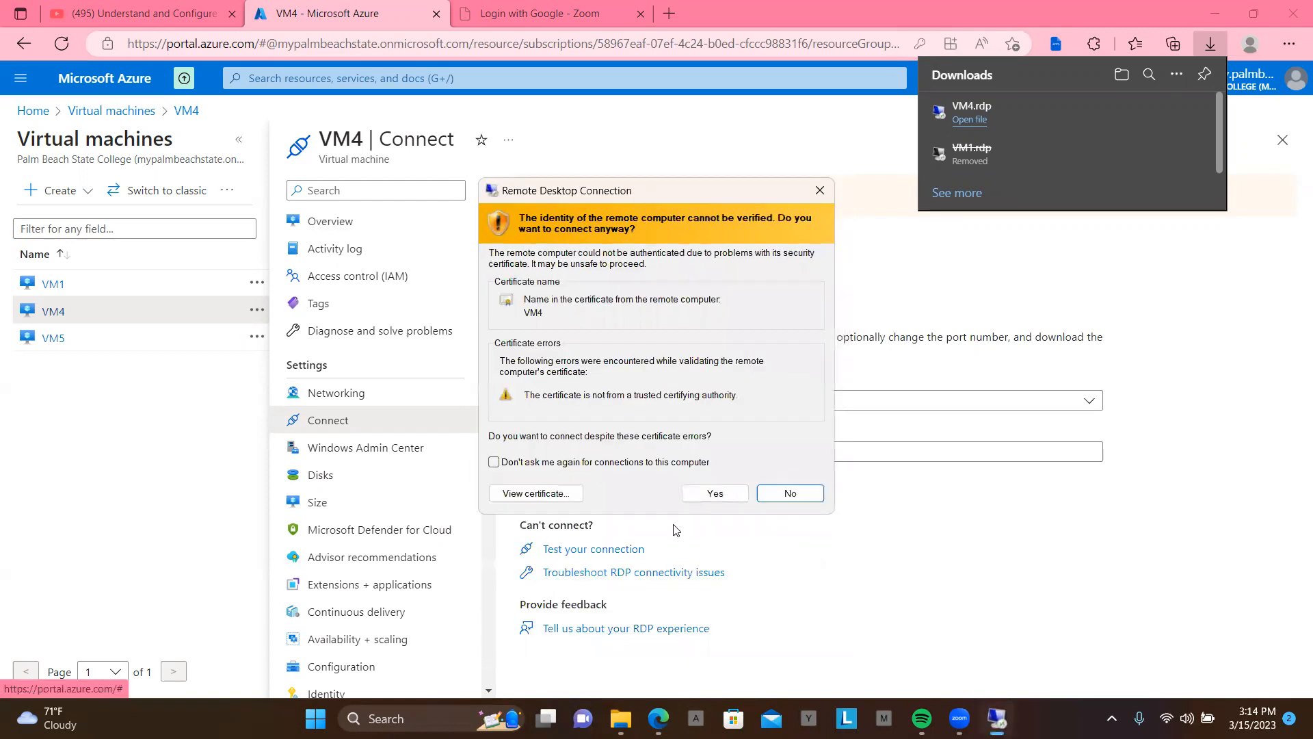
click(718, 497)
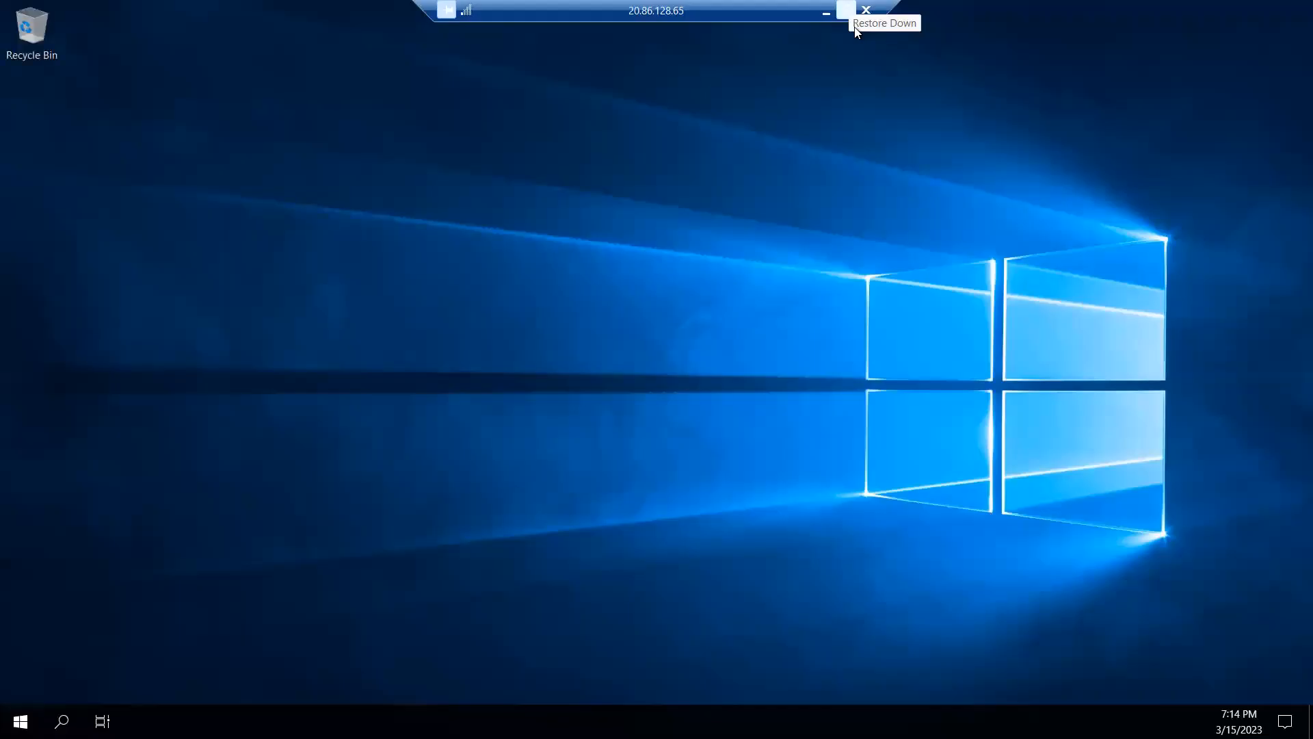
- Take the VM4 remote session out of full screen, move it clear of the virtual machine list and open VM5's overview in the Azure portal
click(855, 27)
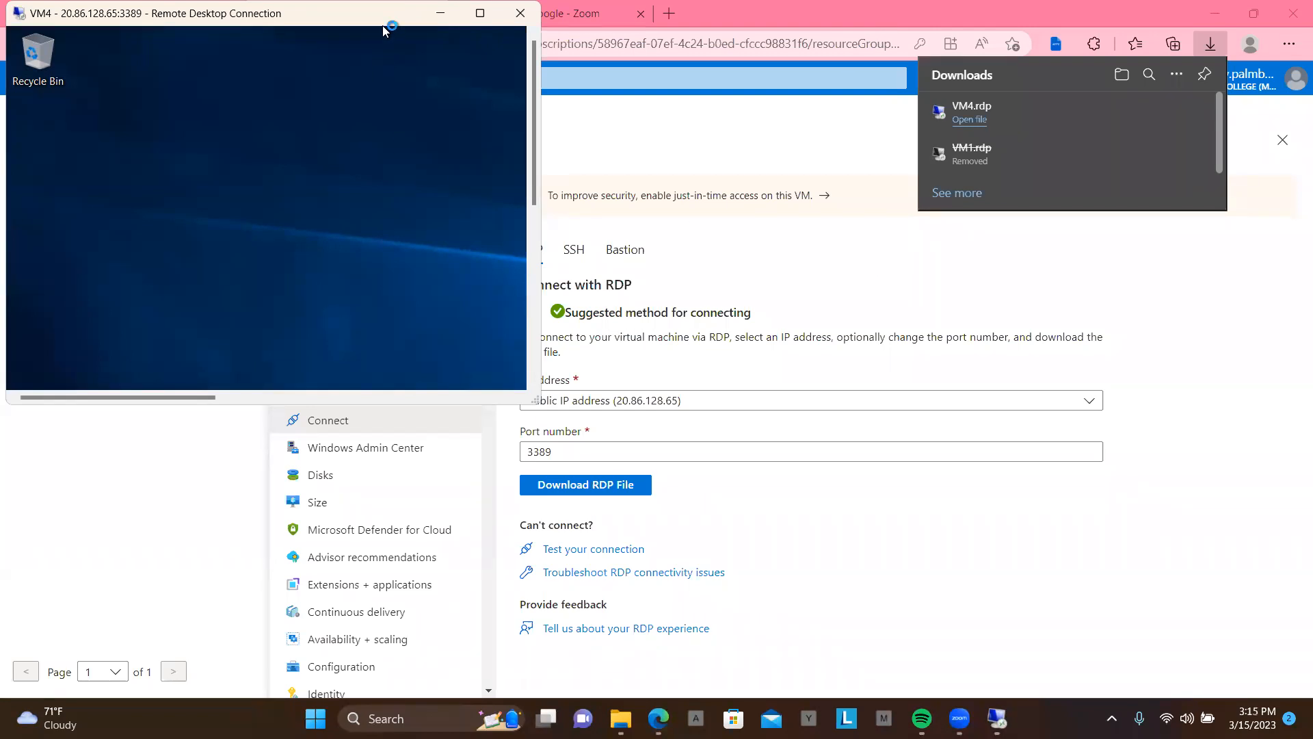
drag(364, 10, 779, 145)
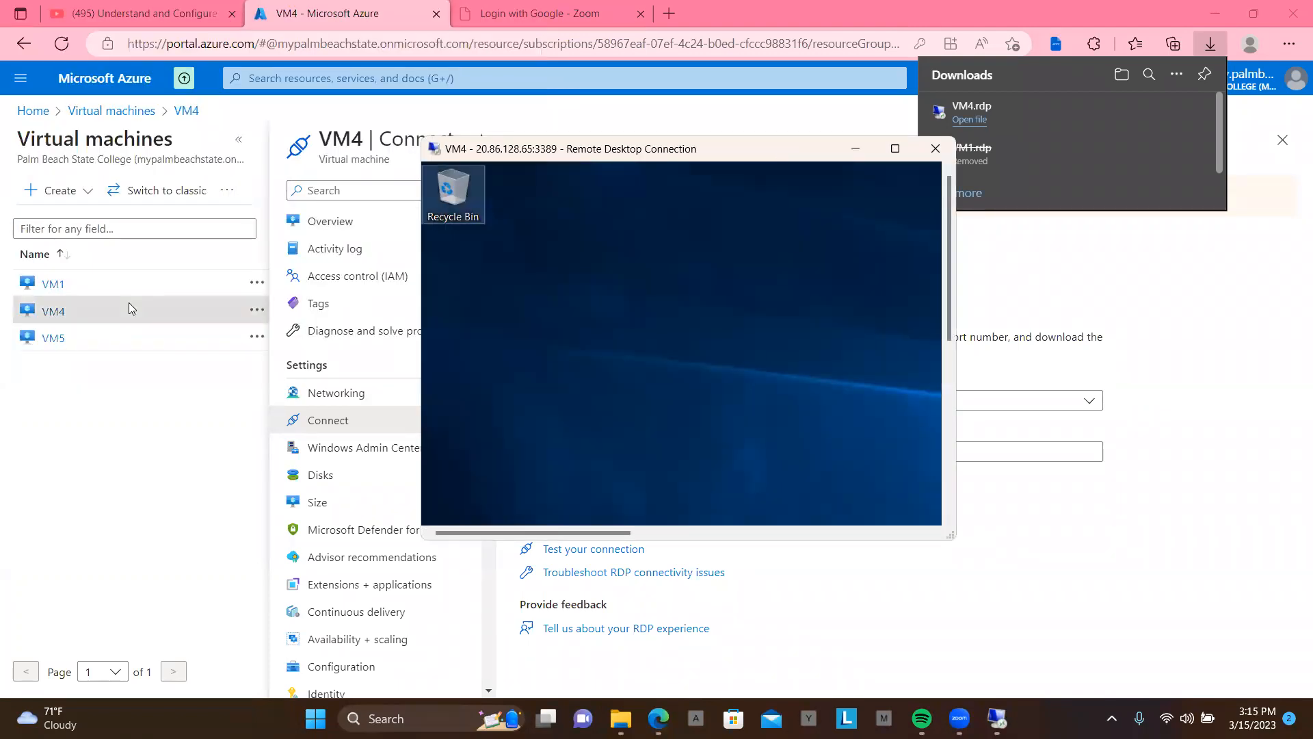
click(48, 341)
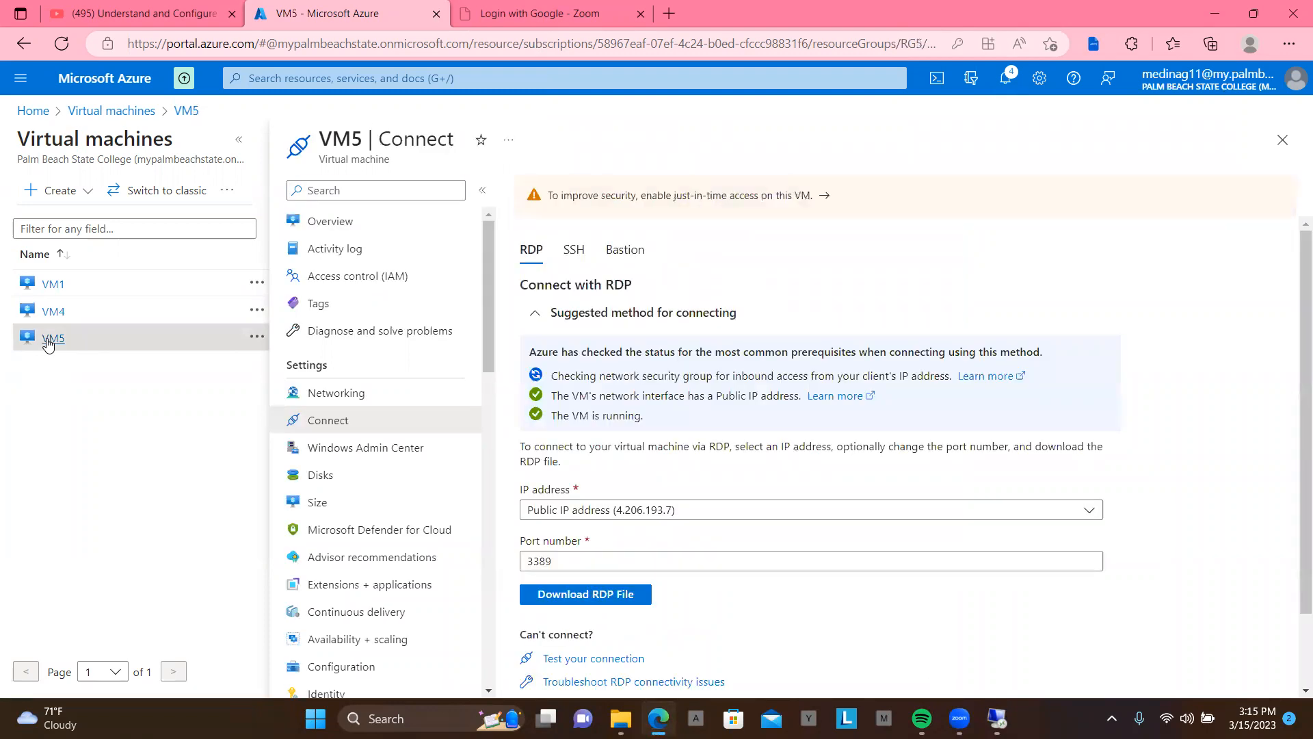
scroll(1005, 381, down, 1)
scroll(1005, 381, up, 1)
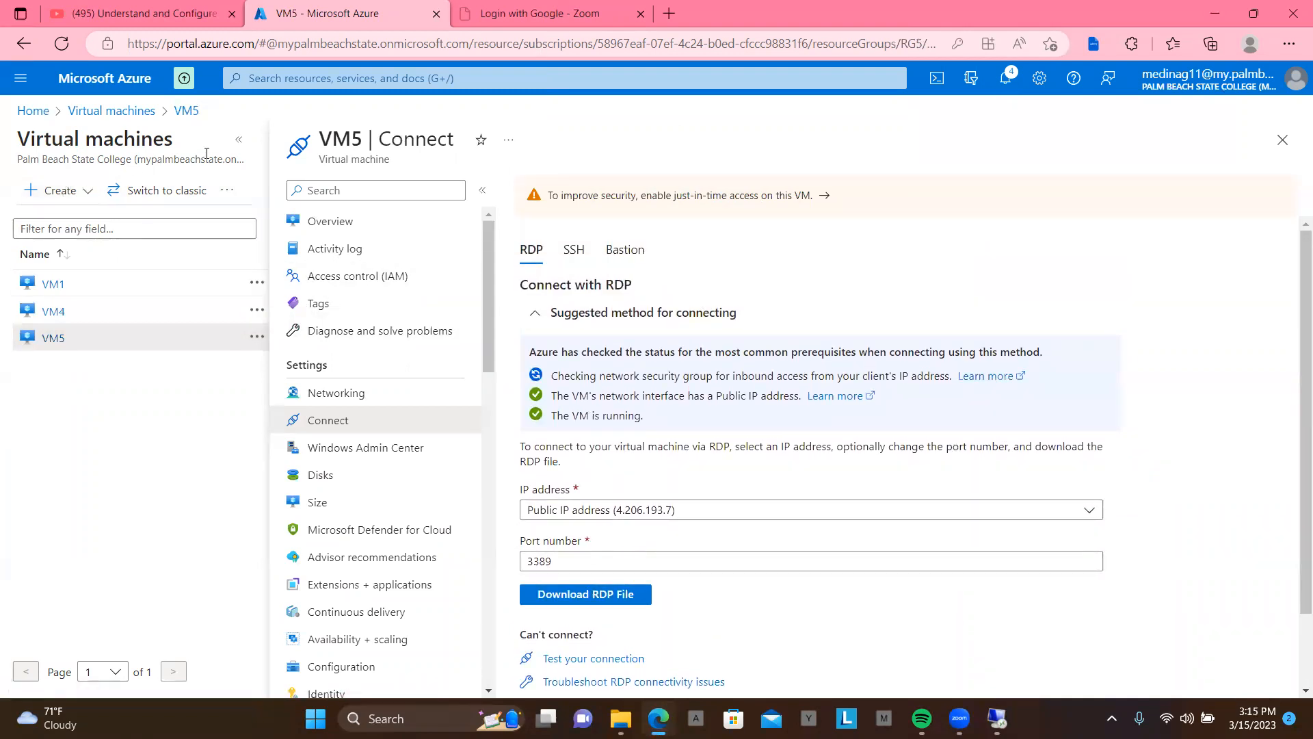
click(104, 111)
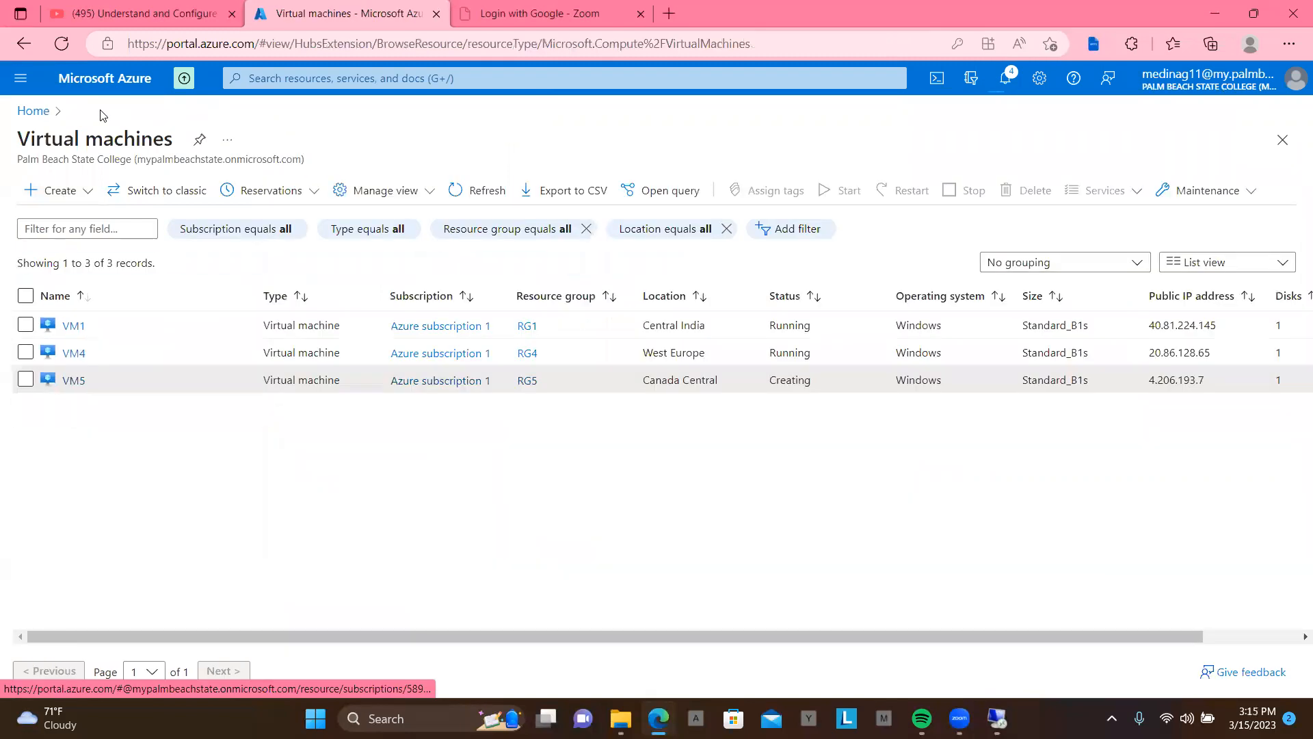
click(74, 381)
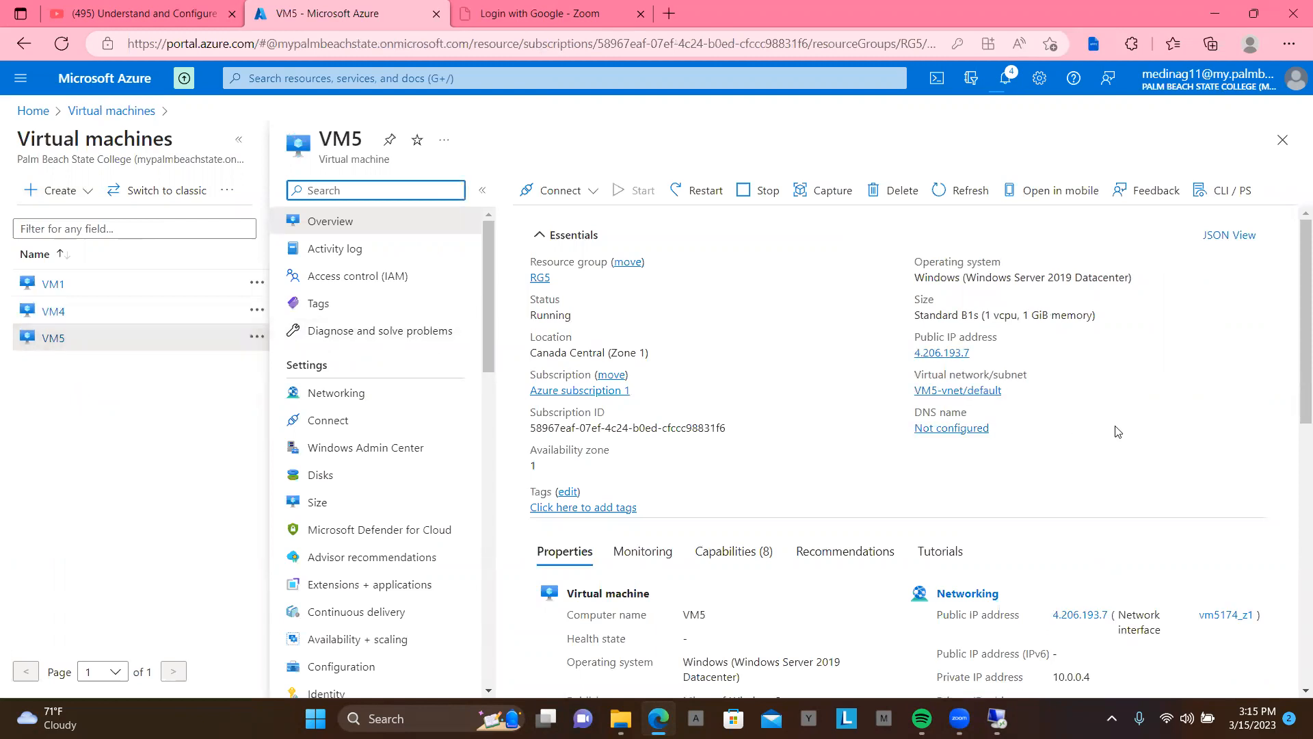
- Find VM5's private IP address in its networking properties and select the whole address
scroll(1117, 431, down, 2)
scroll(1118, 432, down, 3)
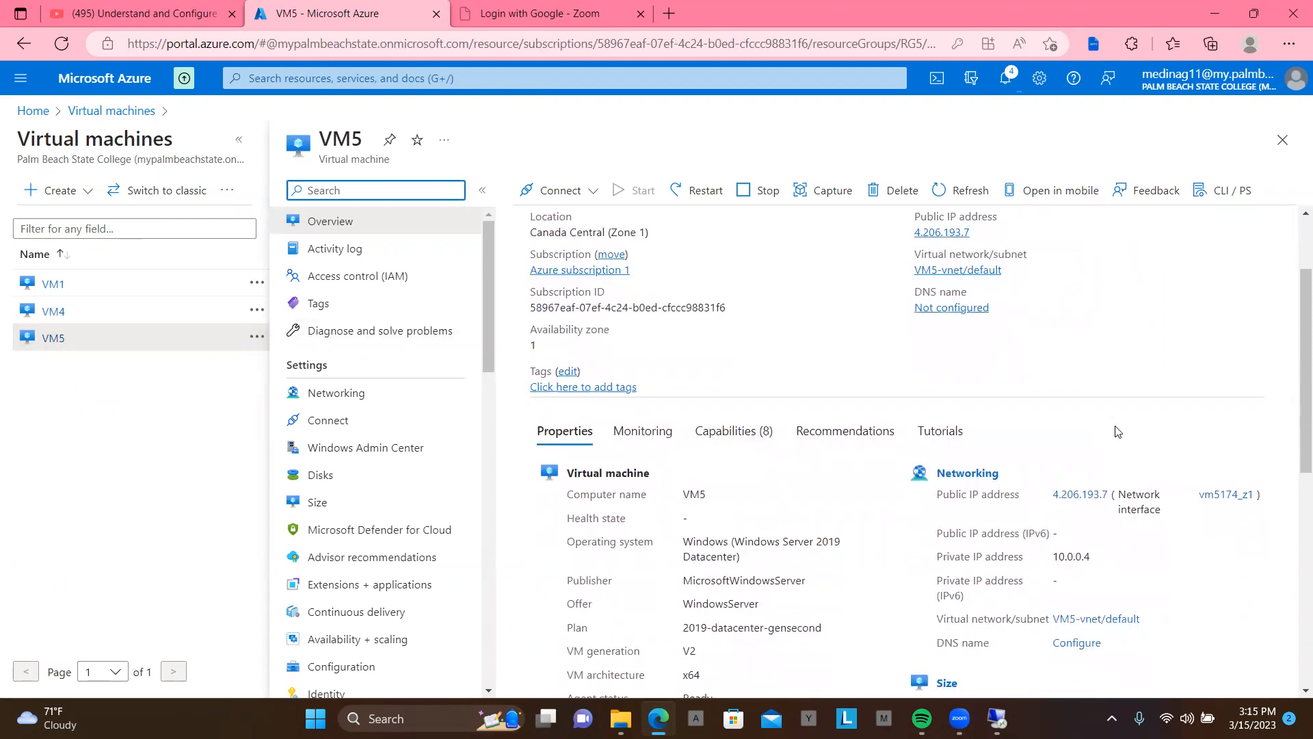
scroll(1118, 431, down, 2)
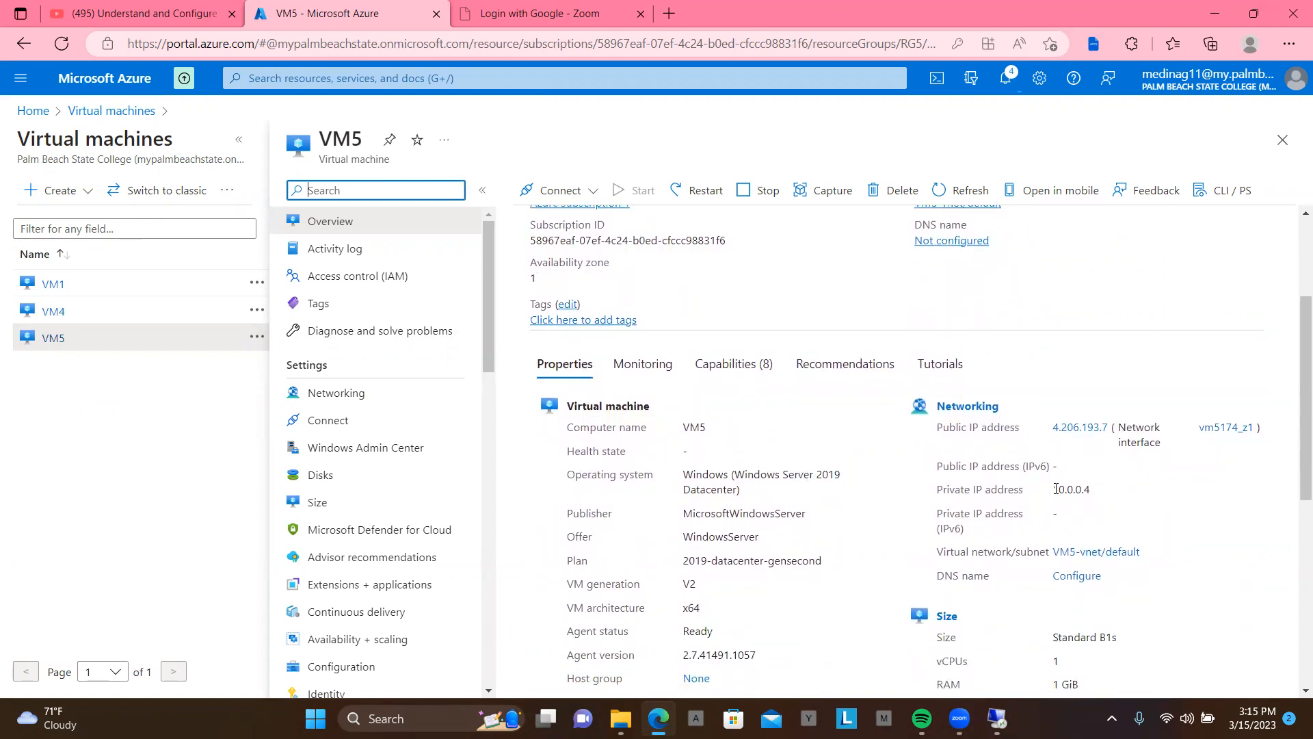
drag(1057, 489, 1103, 491)
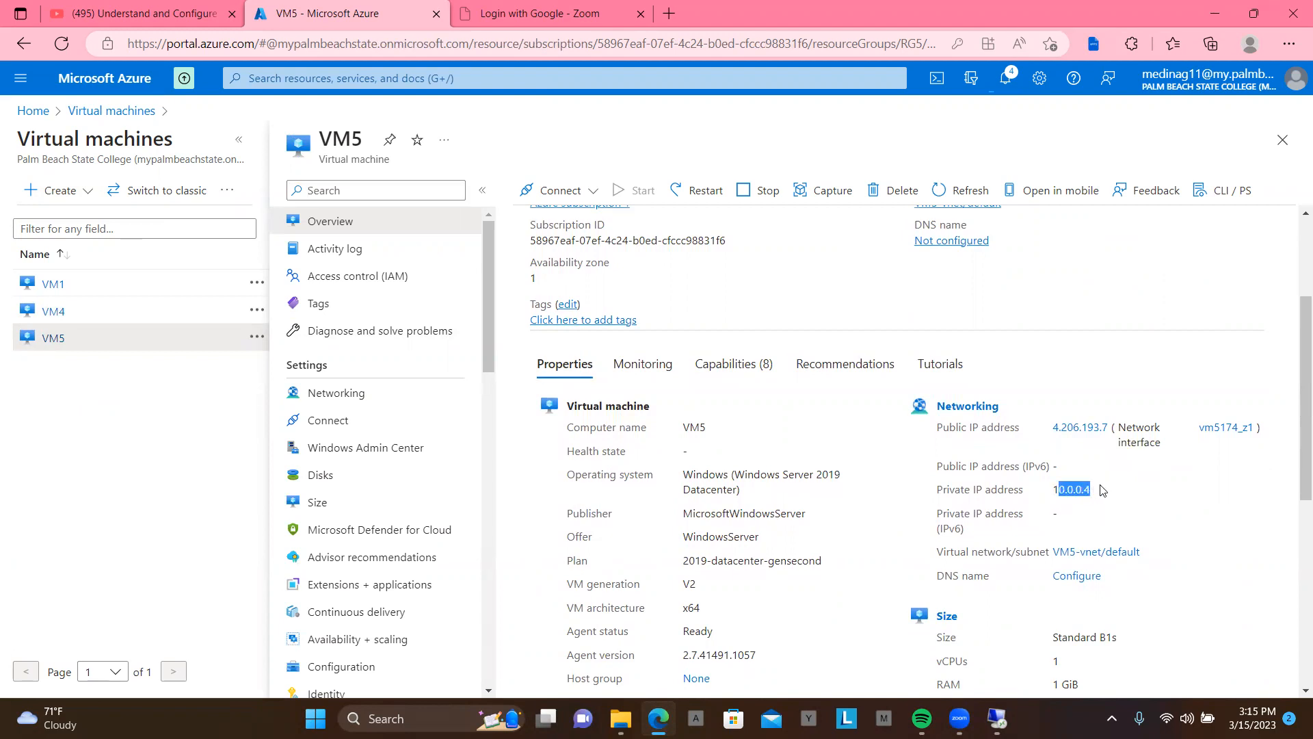
click(1102, 491)
drag(1055, 489, 1100, 492)
- Switch to the VM4 remote session, dismiss the Windows Admin Center notice and display the session full screen
mouse_move(996, 718)
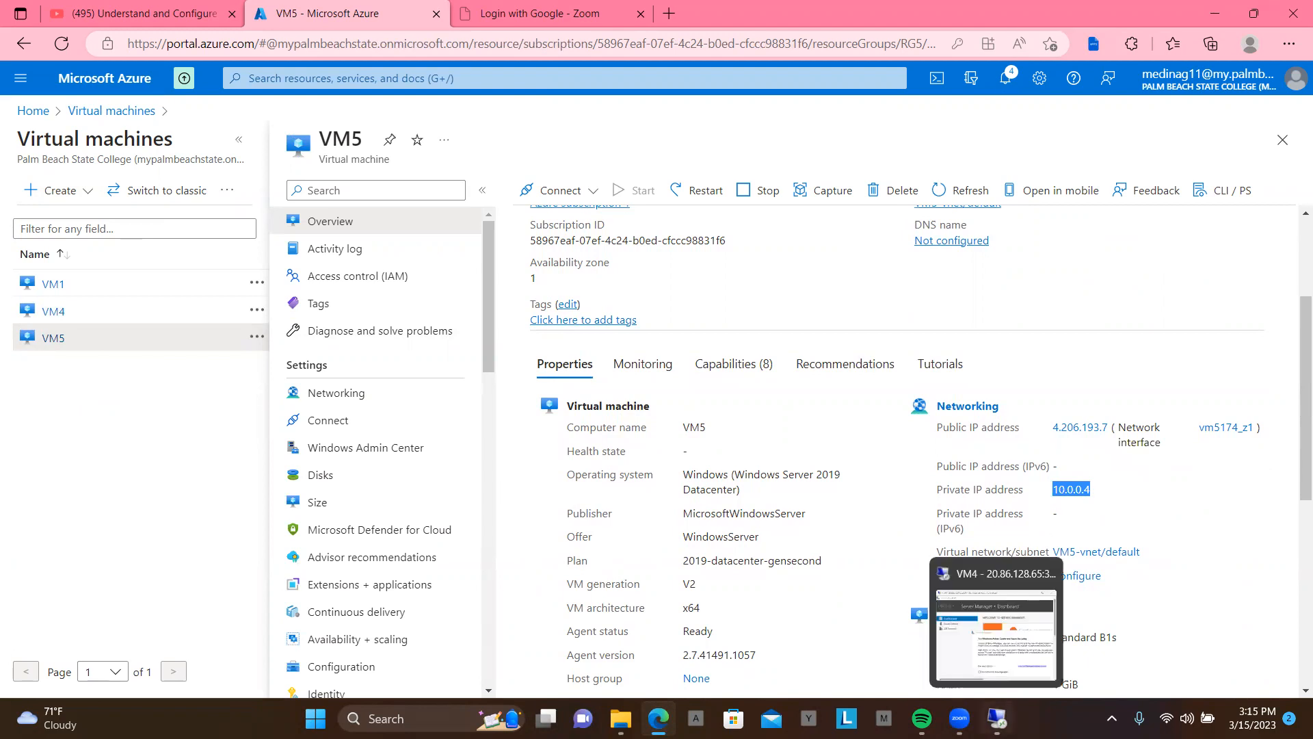
click(1008, 641)
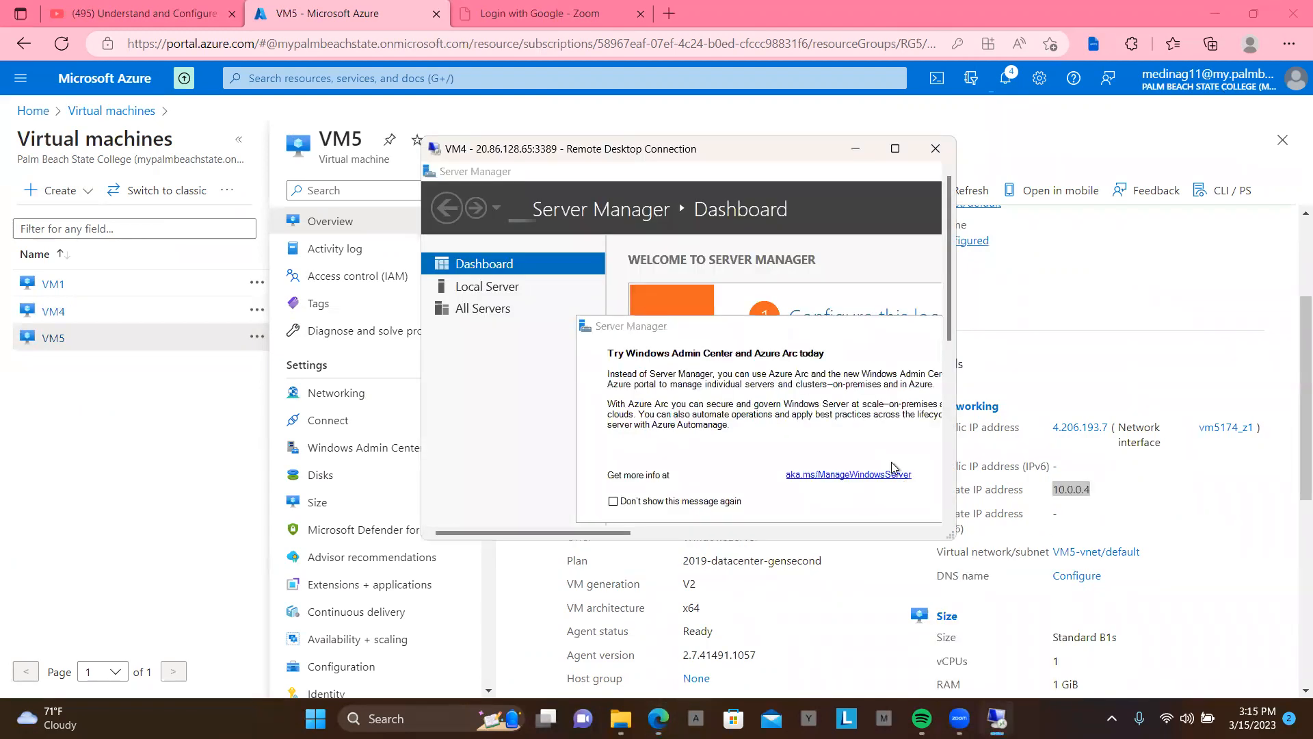
mouse_move(895, 149)
drag(419, 444, 30, 444)
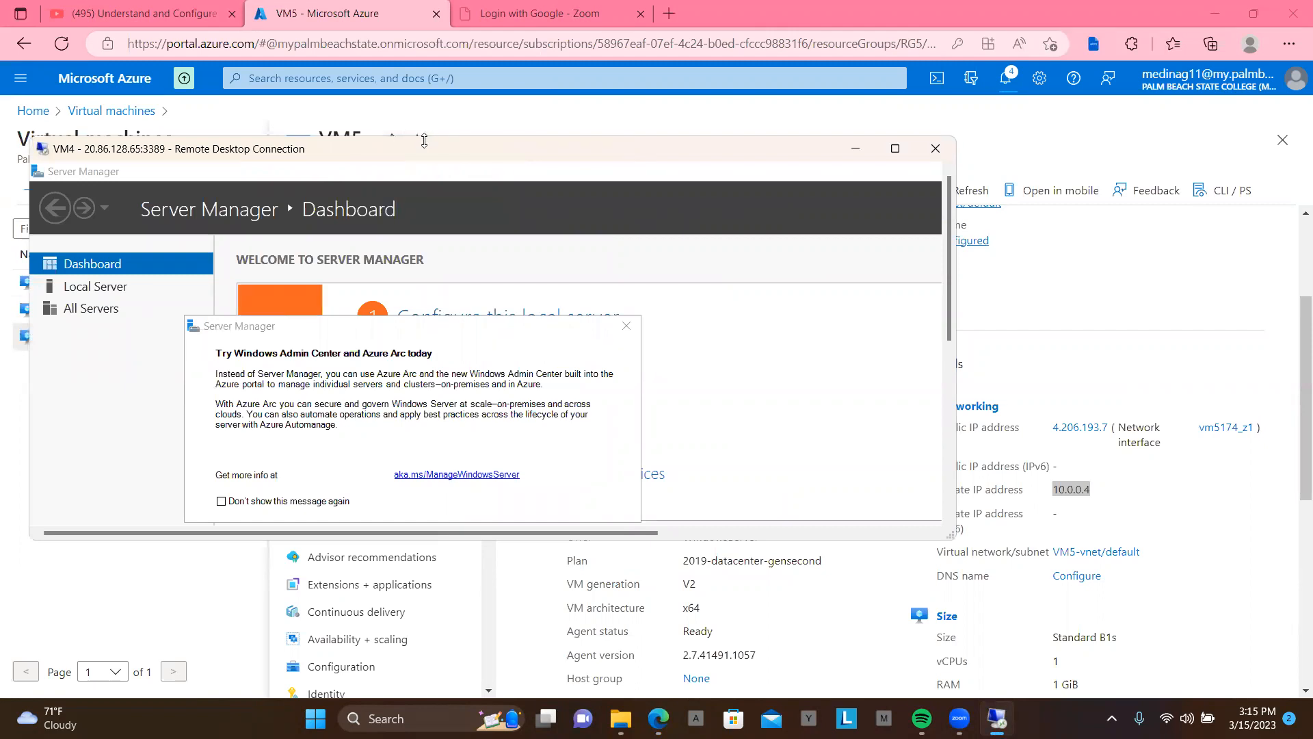
drag(424, 140, 420, 36)
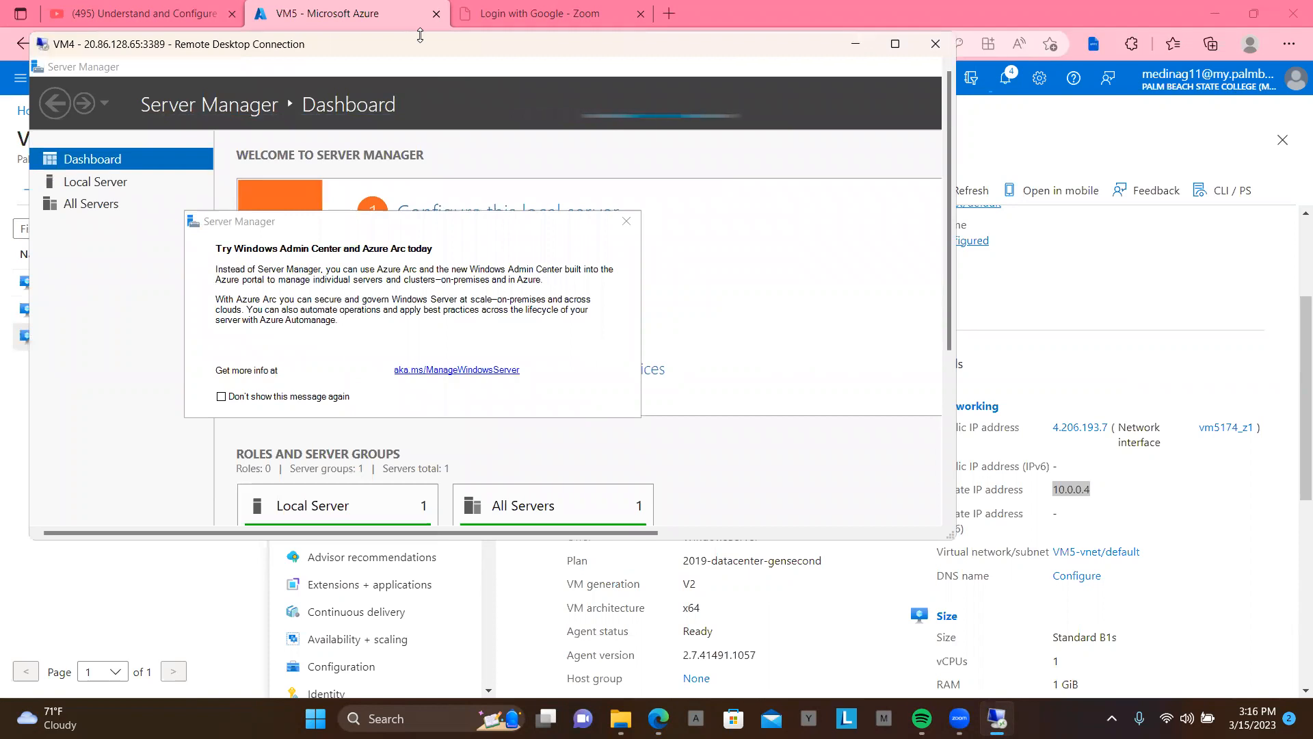
click(627, 222)
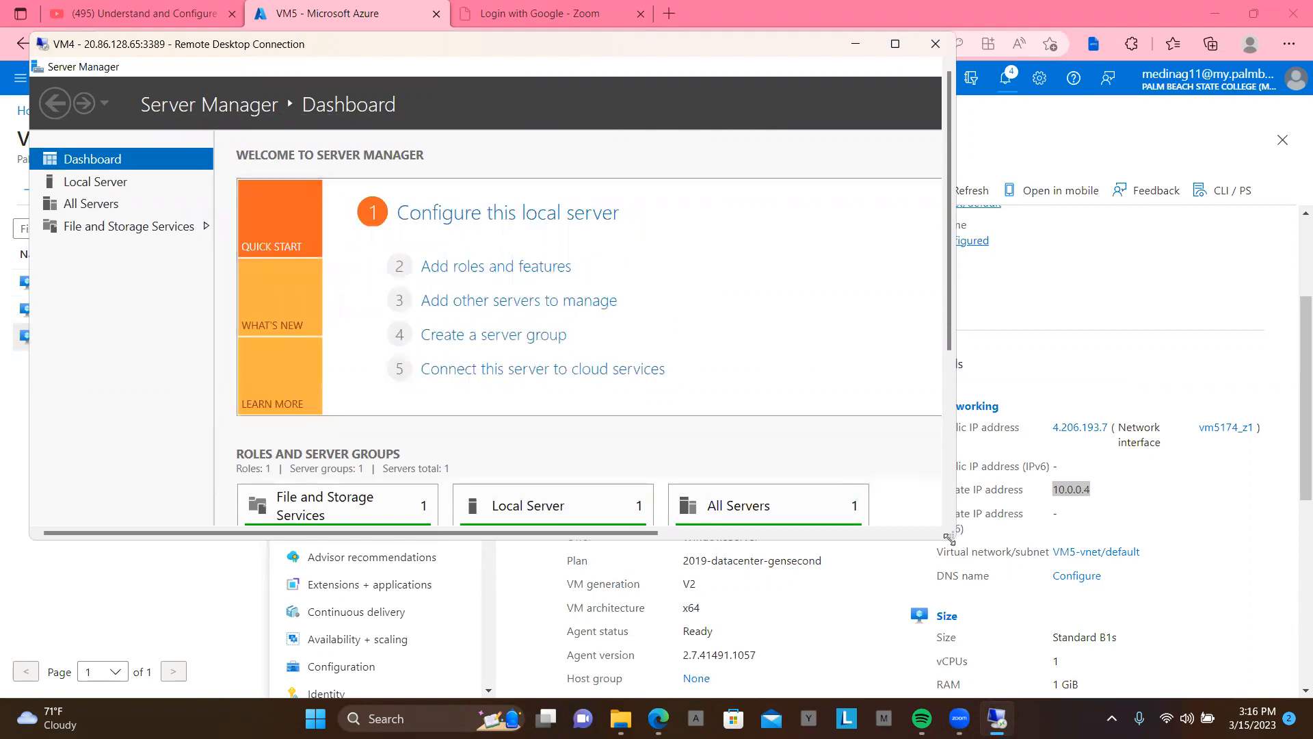
drag(948, 538, 1035, 694)
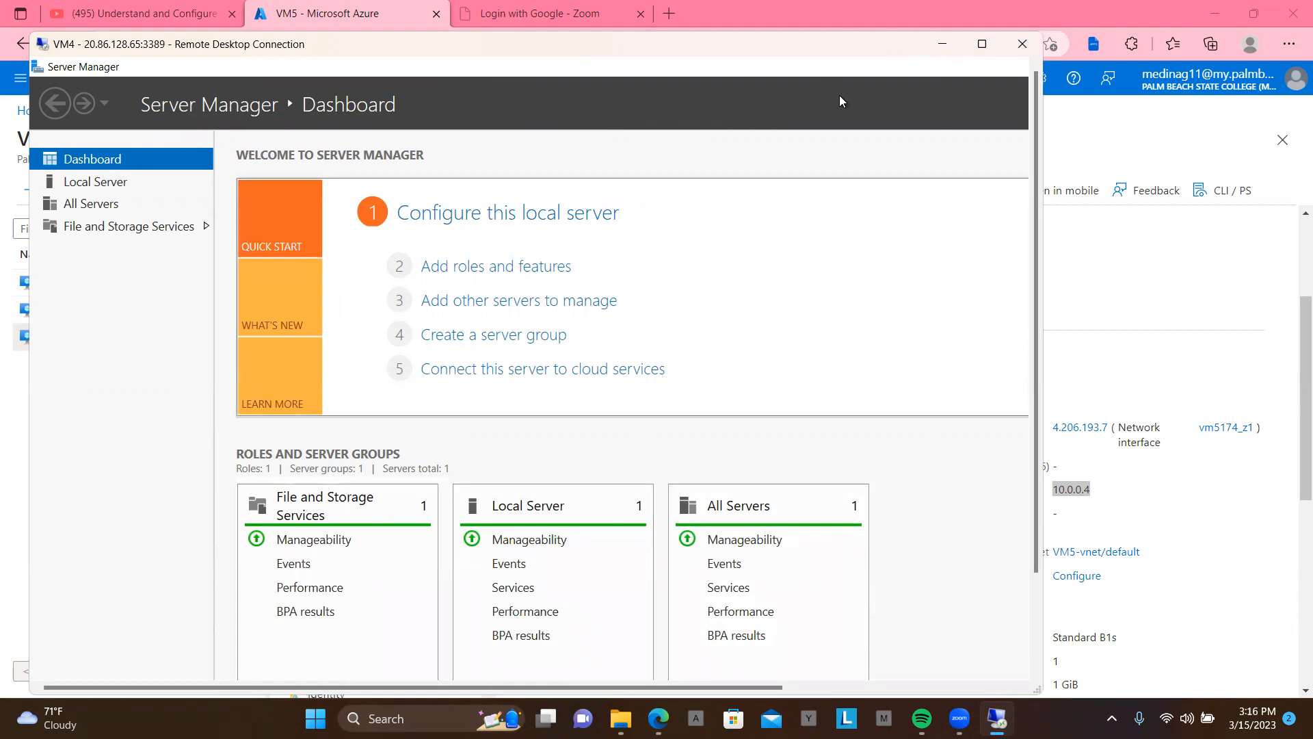
click(981, 43)
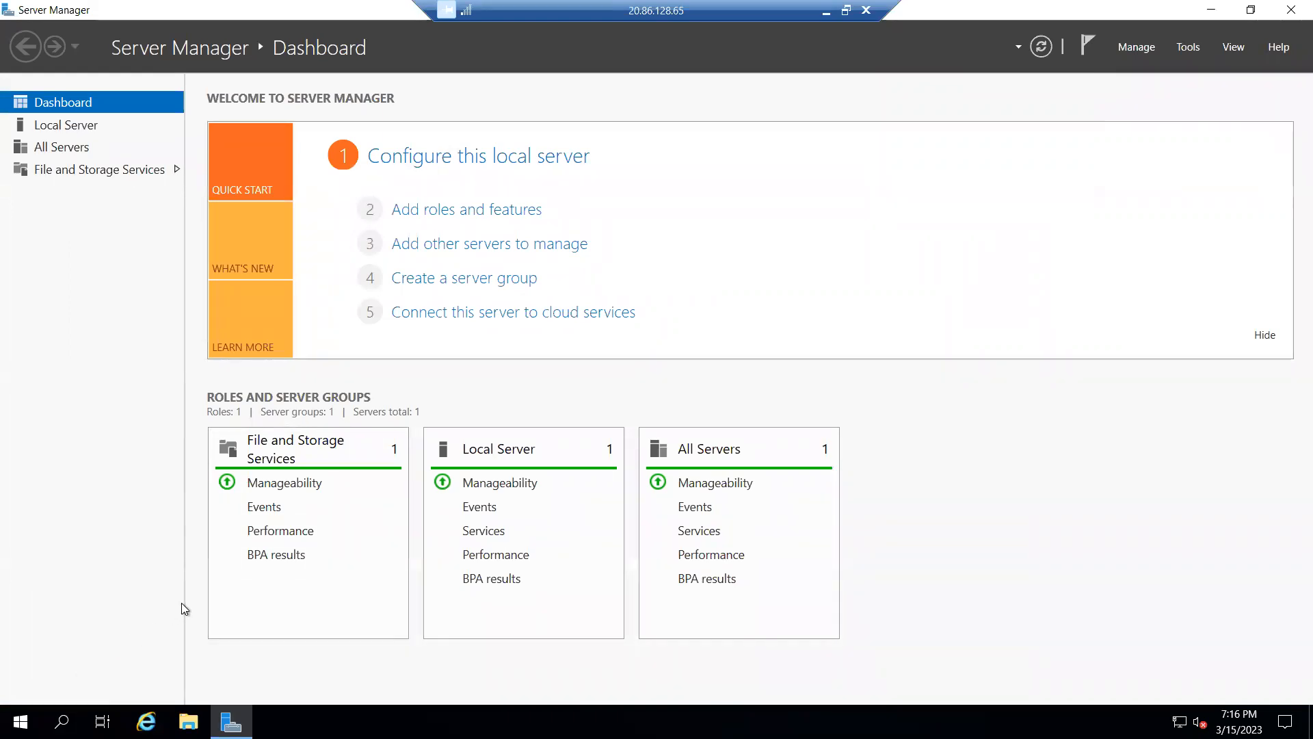
- Inside VM4, find the Run app and execute mstsc to launch Remote Desktop Connection
click(61, 721)
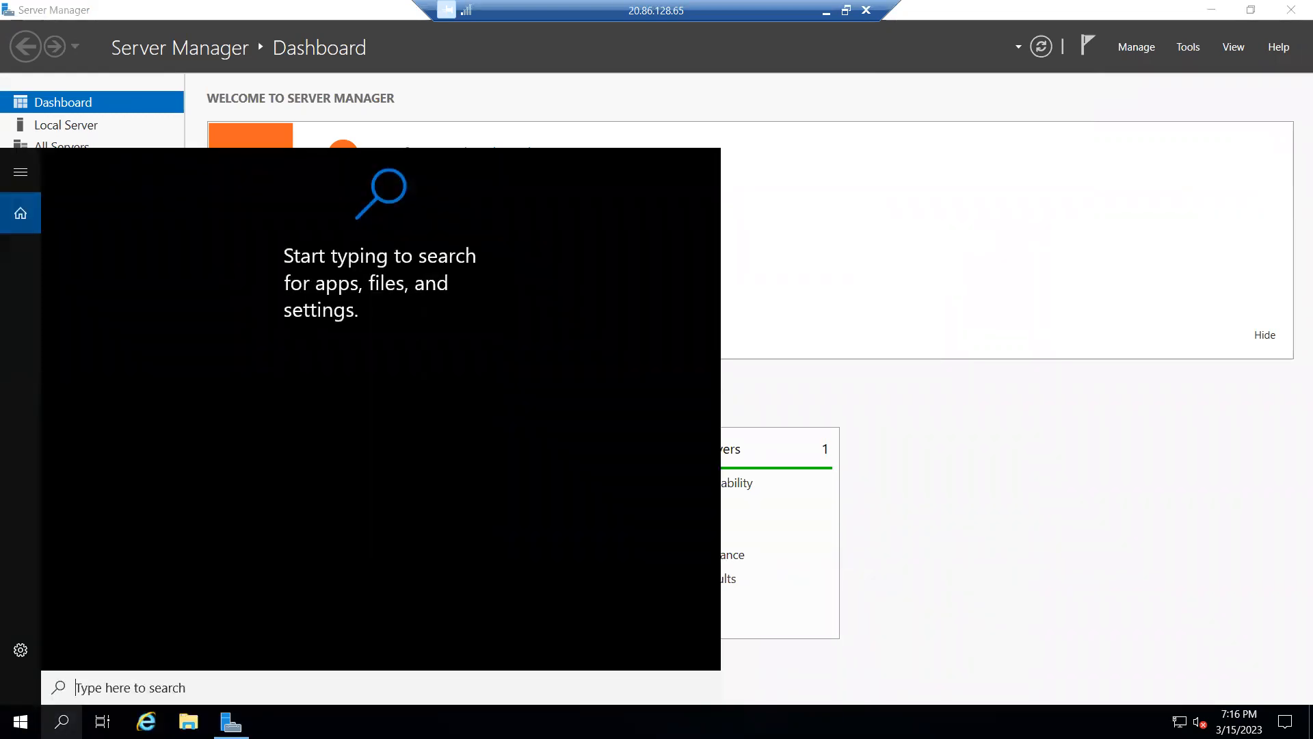
text(r)
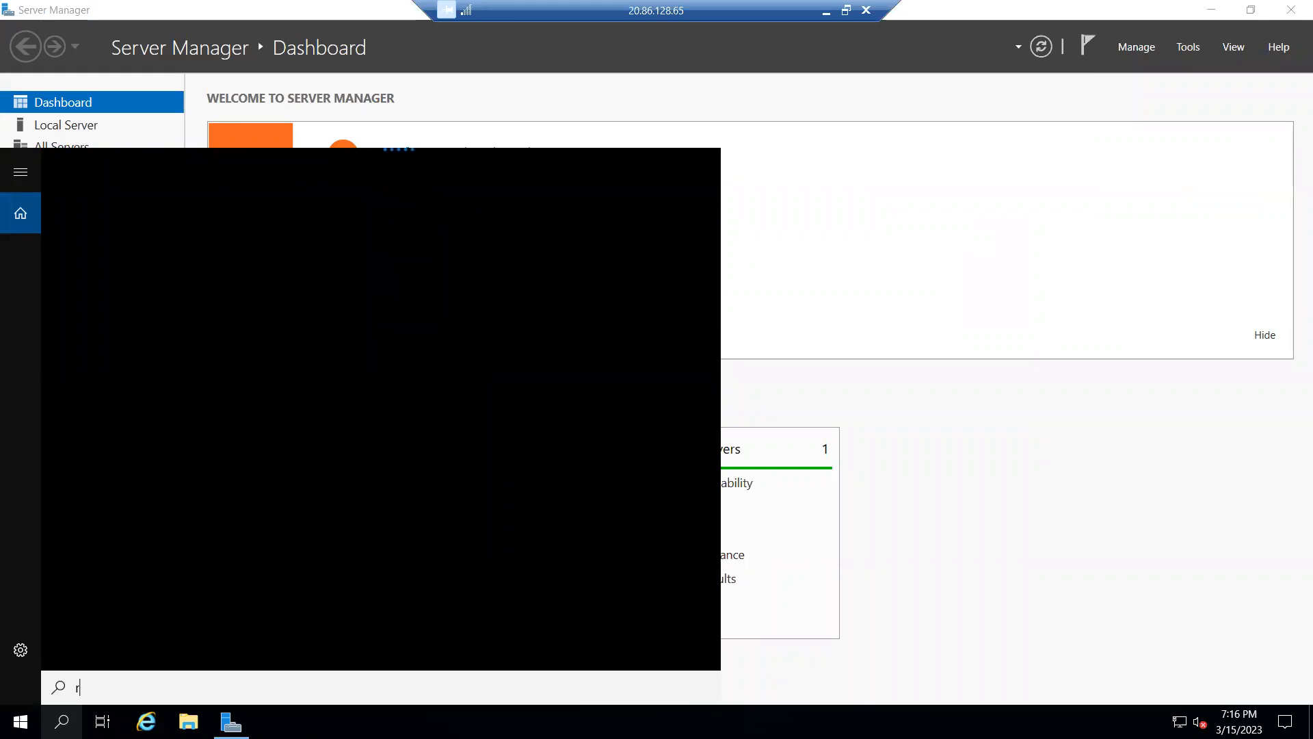
text(un)
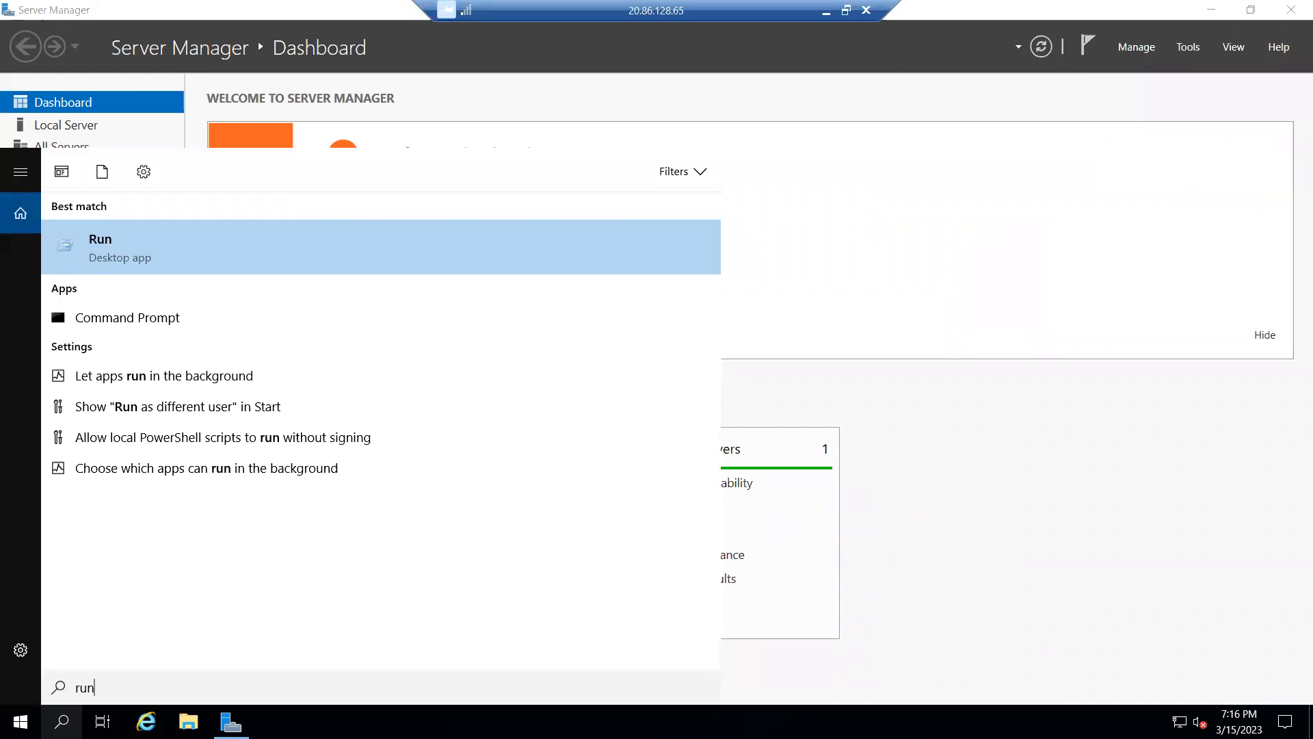
key(Return)
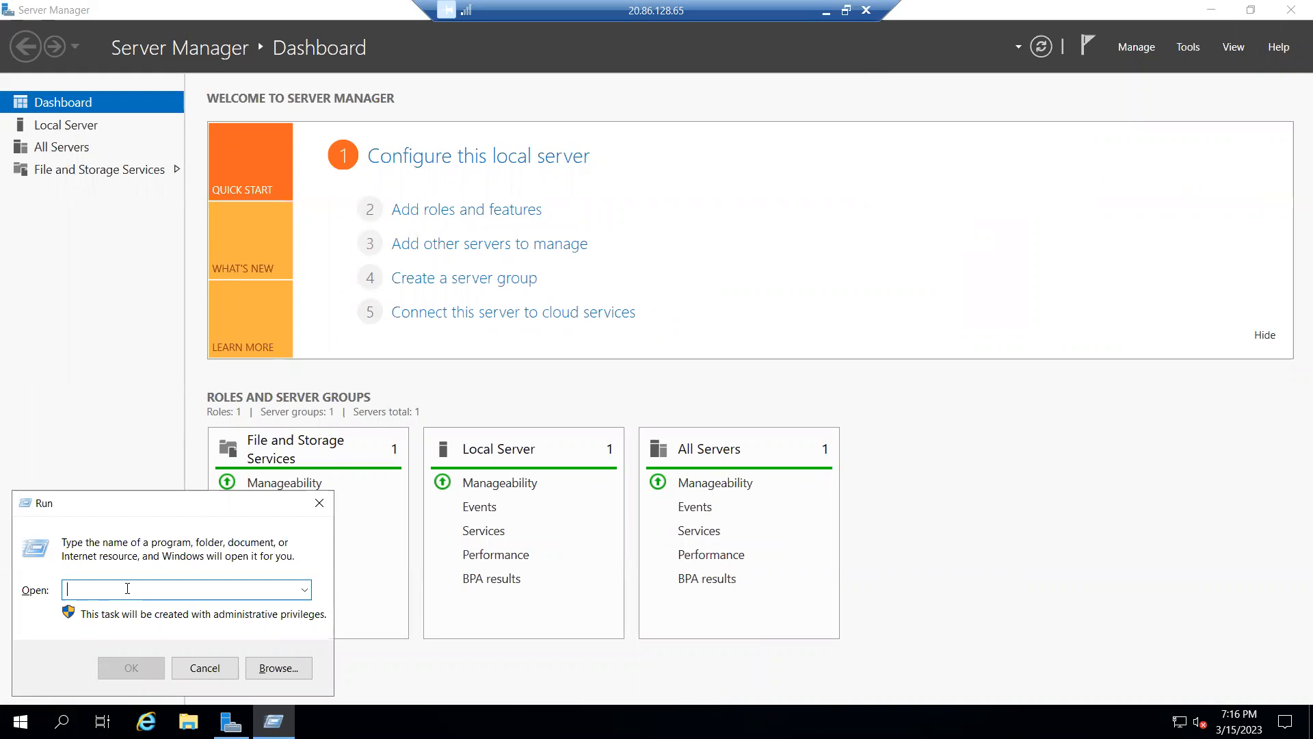
text(m)
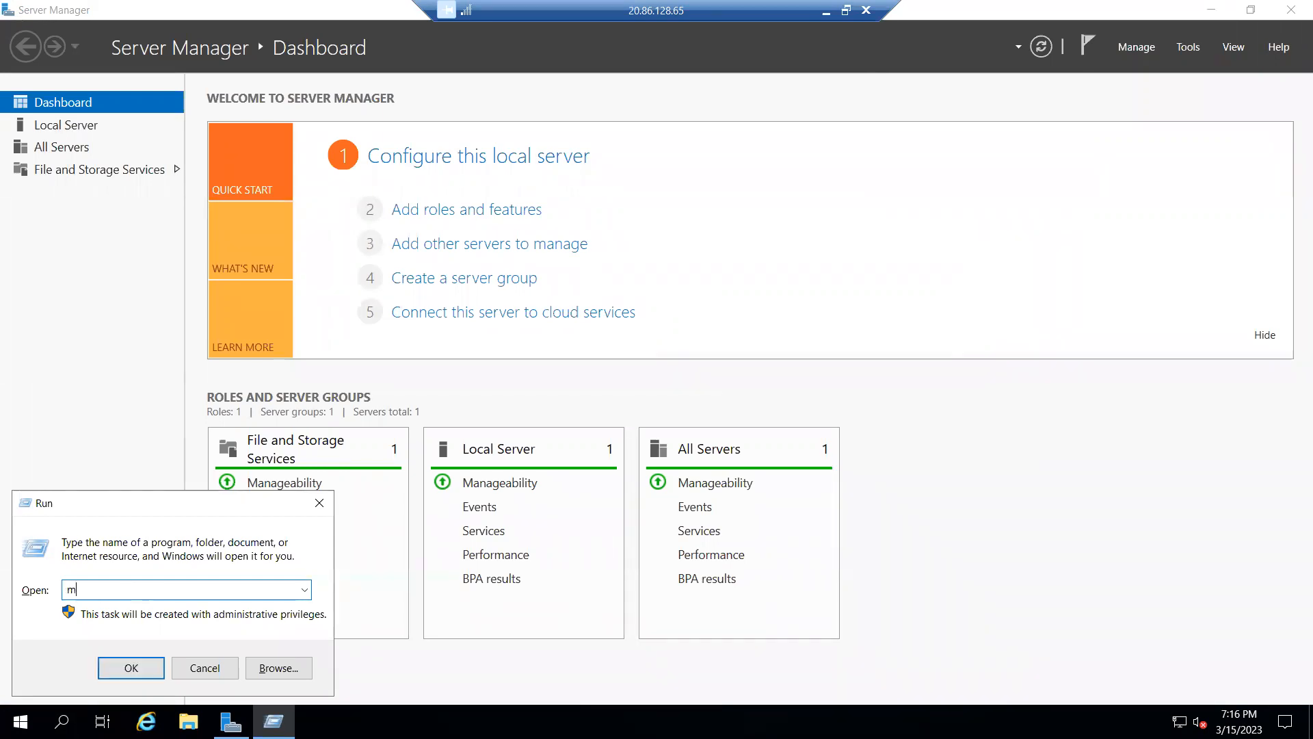
text(stsc)
key(Return)
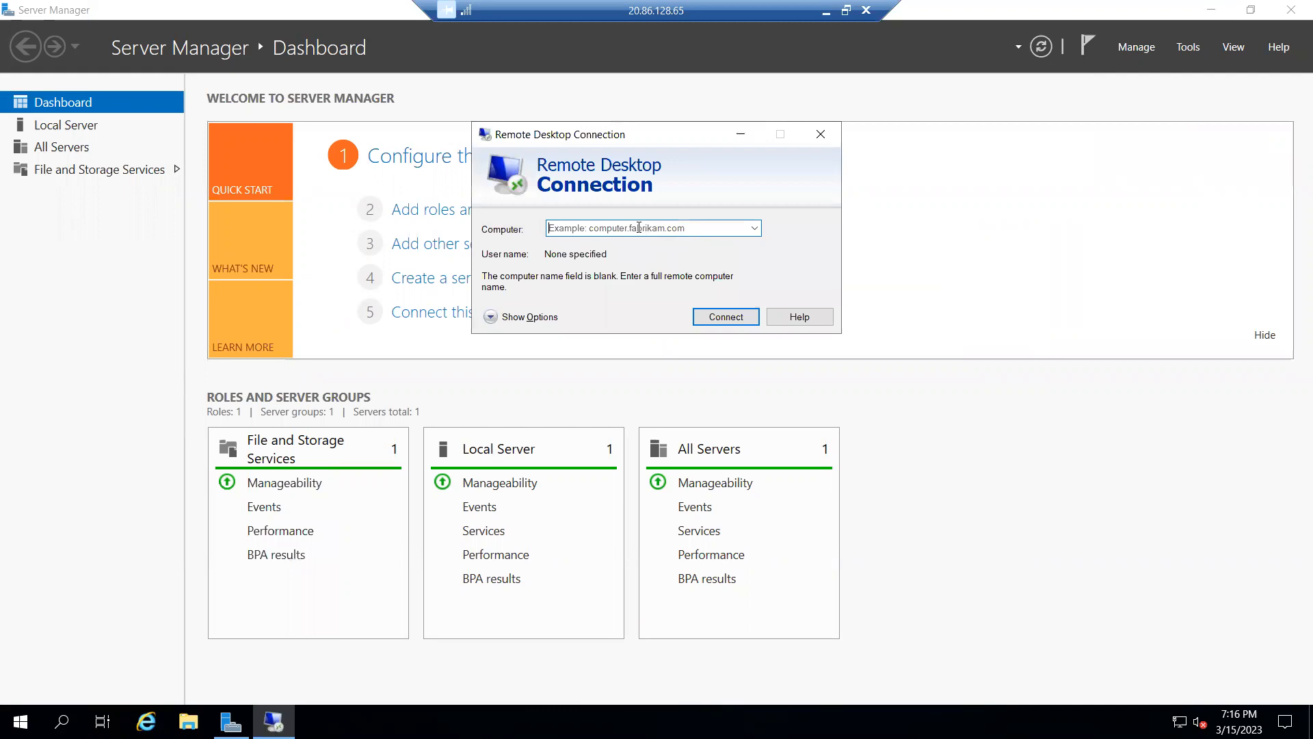
- Try a Remote Desktop connection from VM4 to VM5's private address 10.0.0.4 and dismiss the resulting dialog
click(638, 227)
text(10.0.0.4)
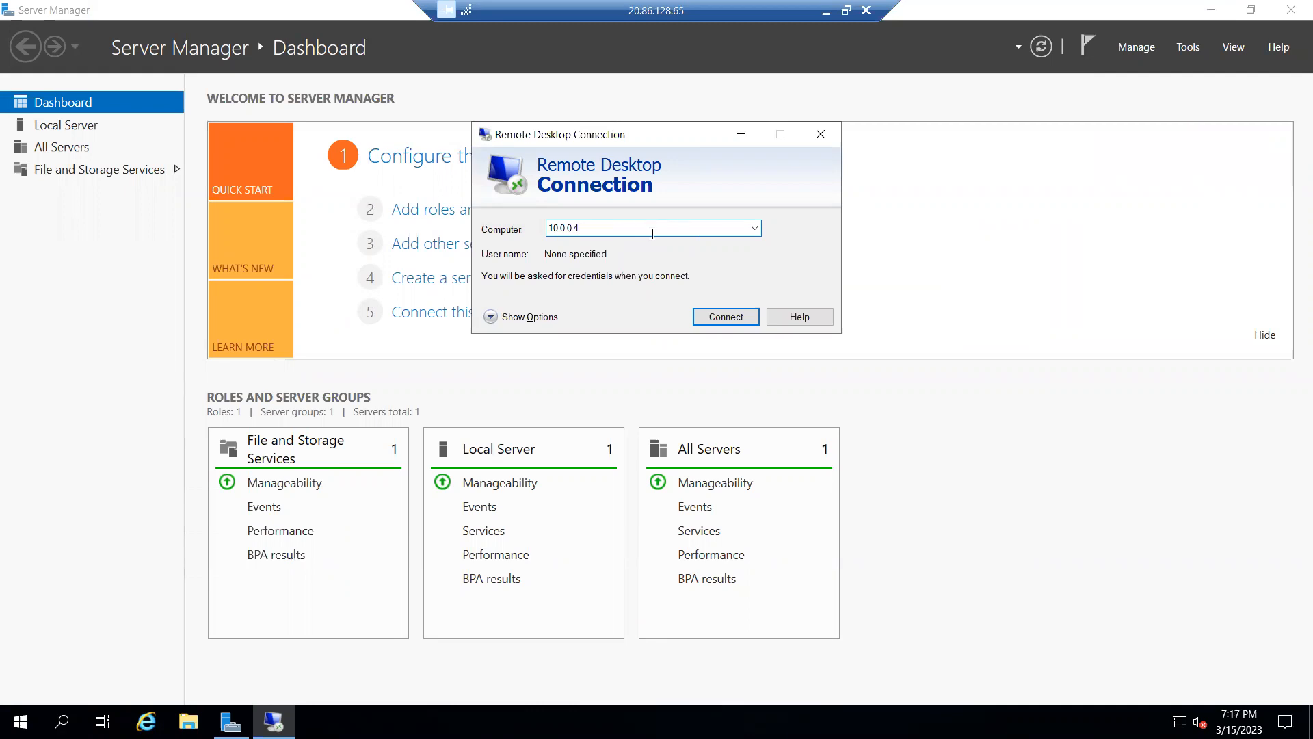
click(730, 321)
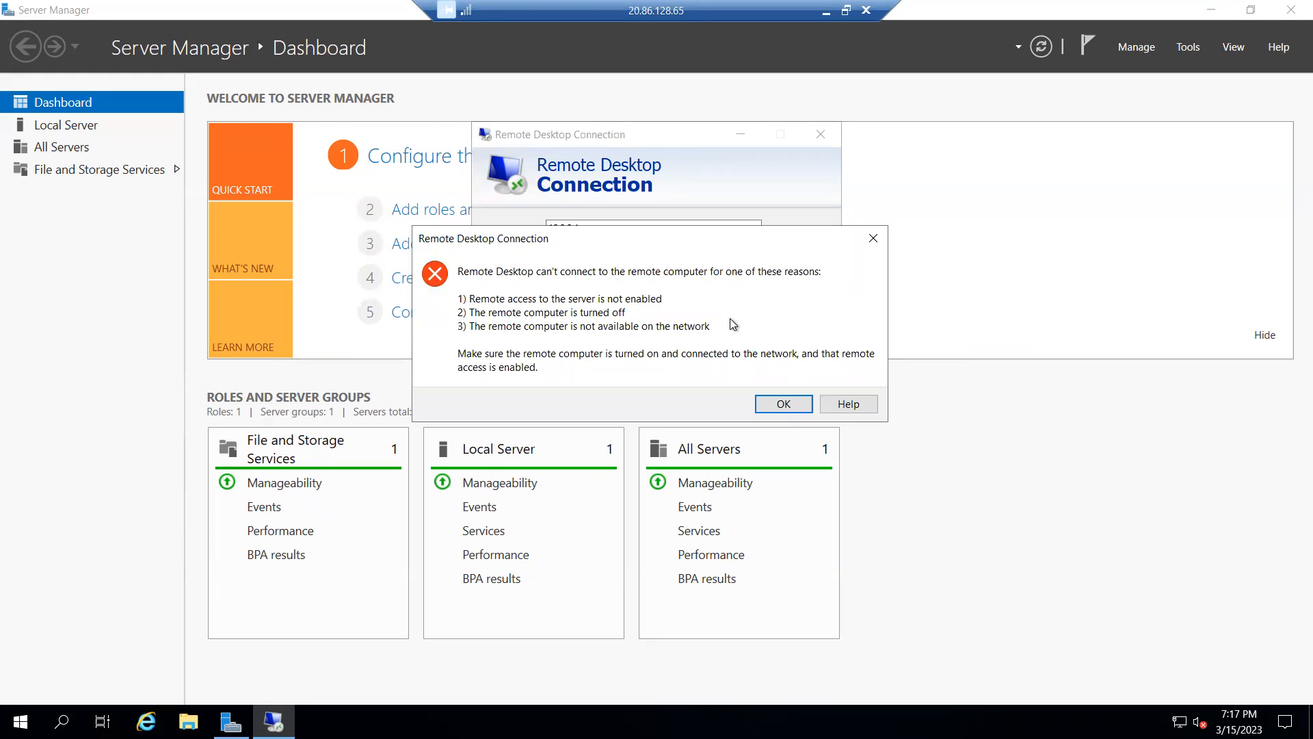
click(786, 403)
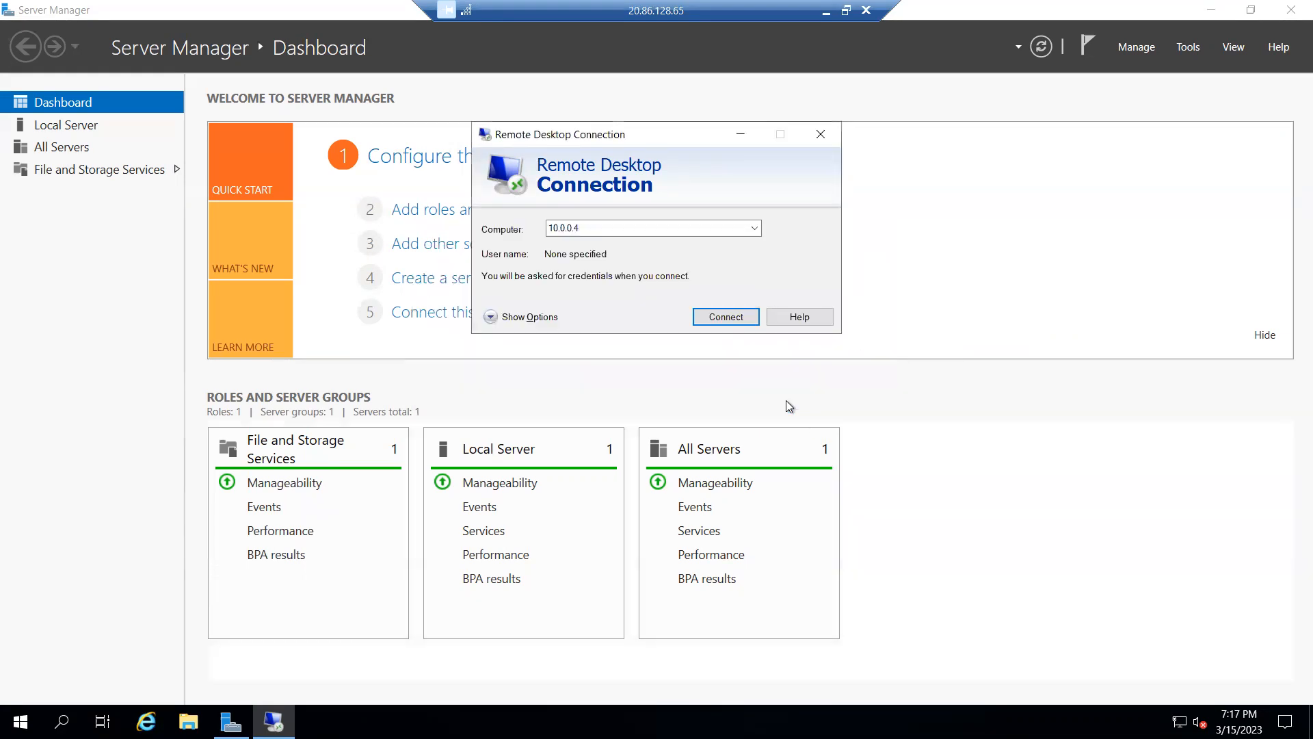
- Restore Server Manager to a smaller window inside VM4 and minimize the remote session
click(1255, 14)
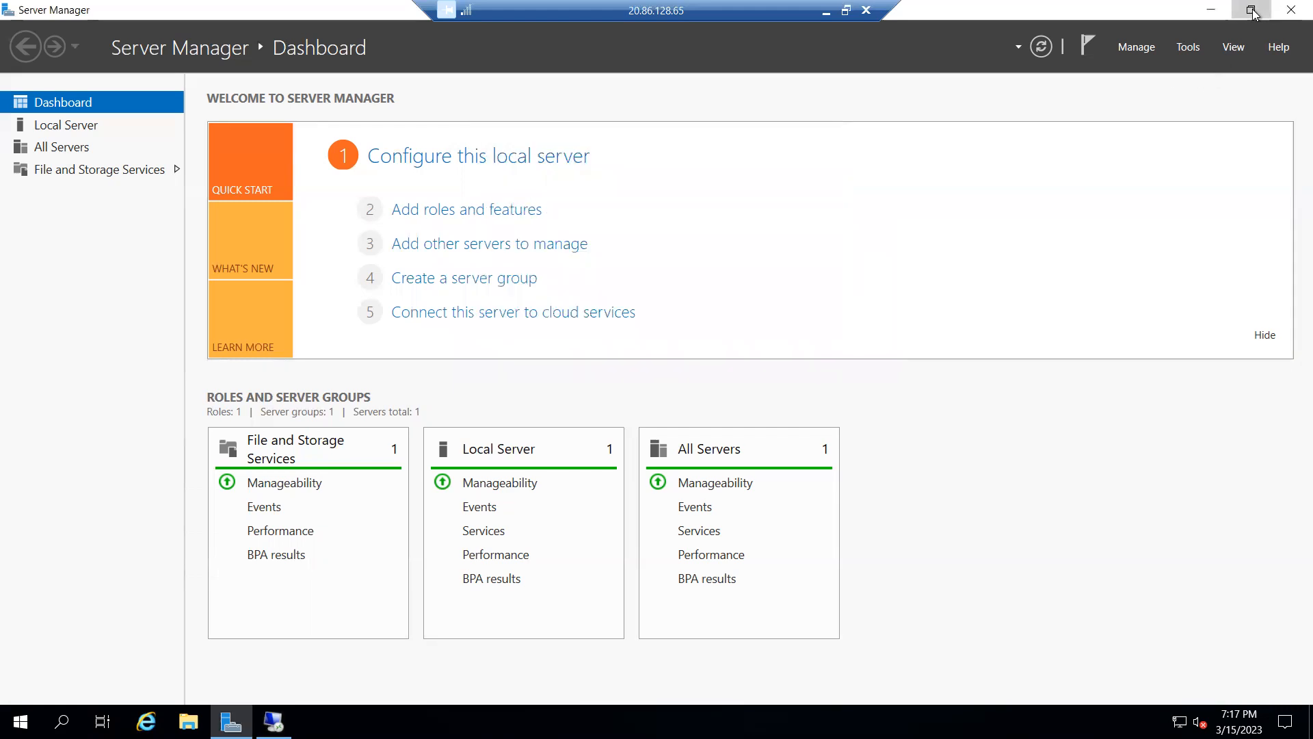
click(1252, 11)
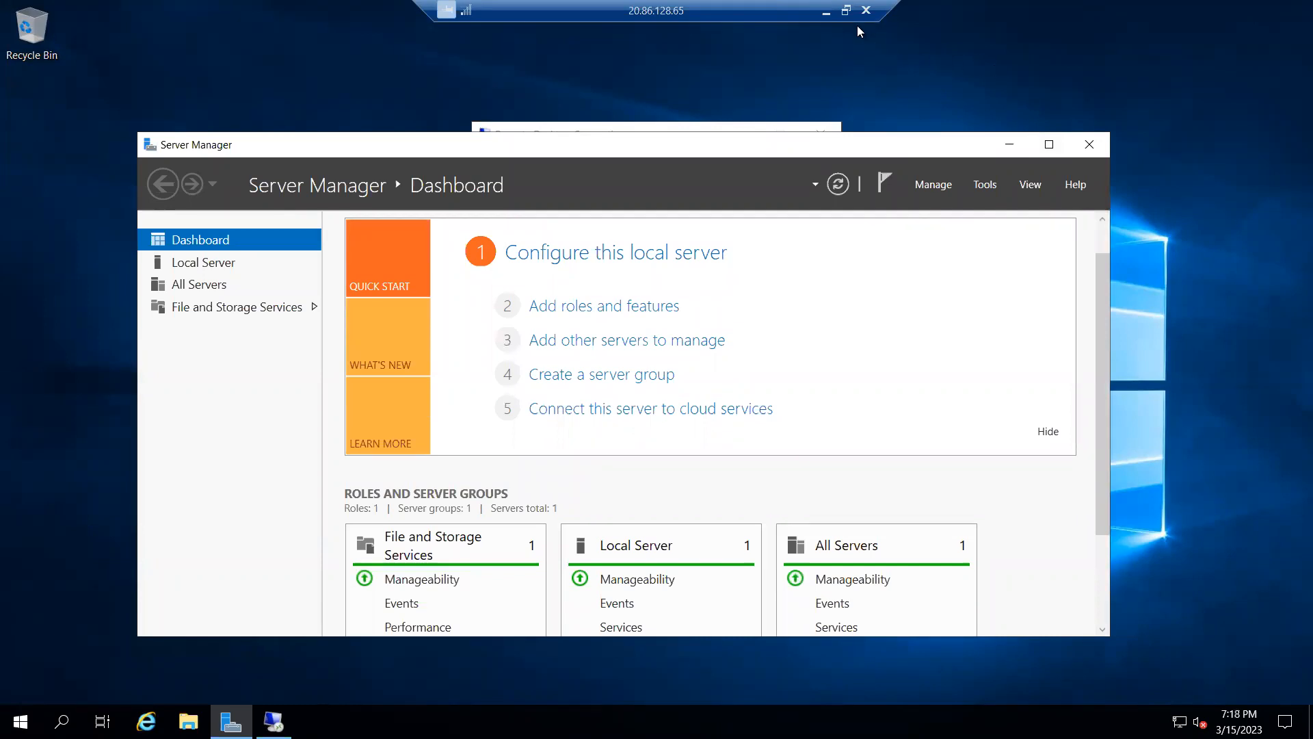
click(826, 10)
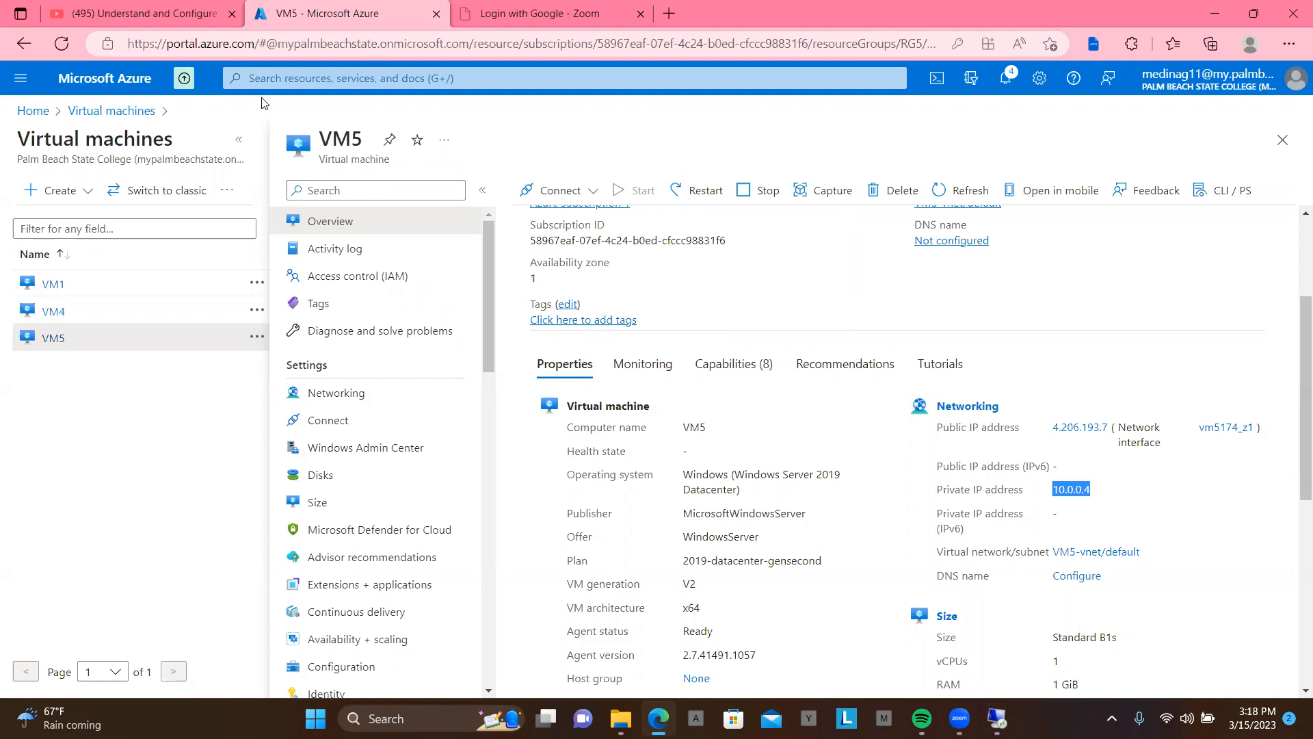
- Open the Virtual networks list from the recent services in the Azure portal search
click(315, 80)
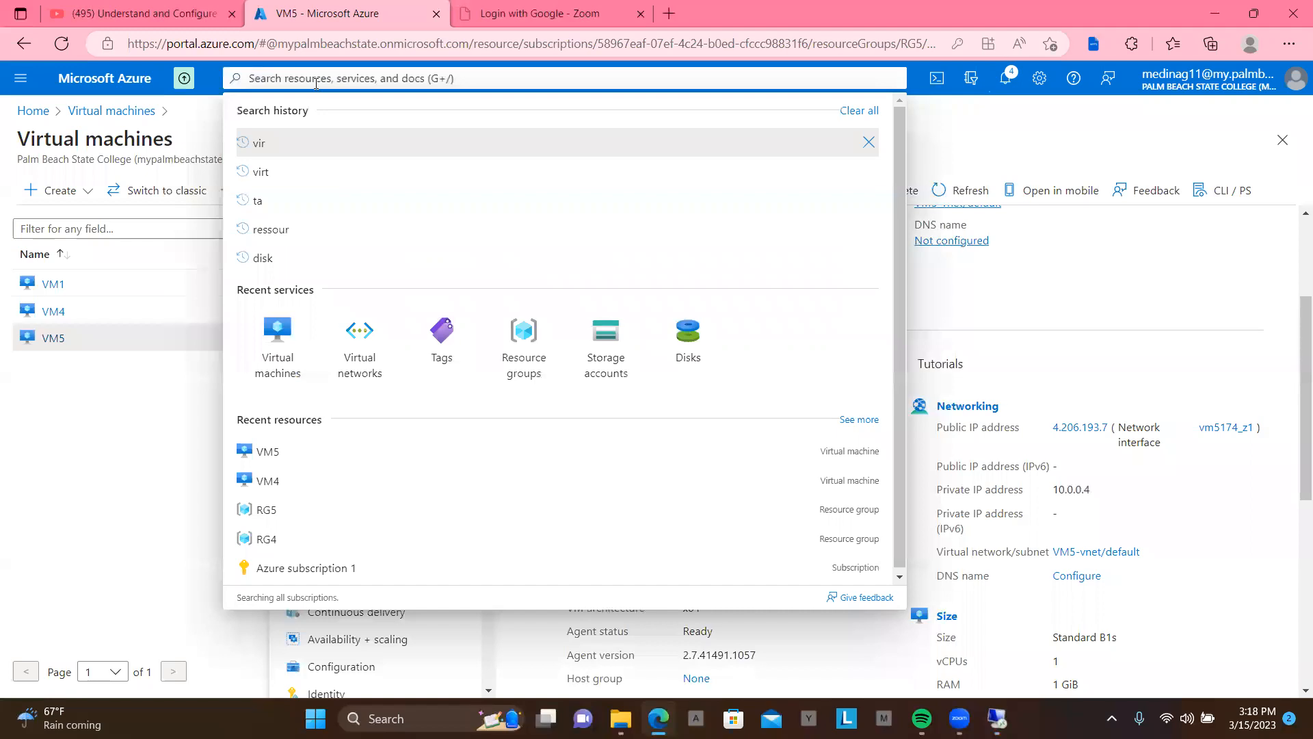
text(vi)
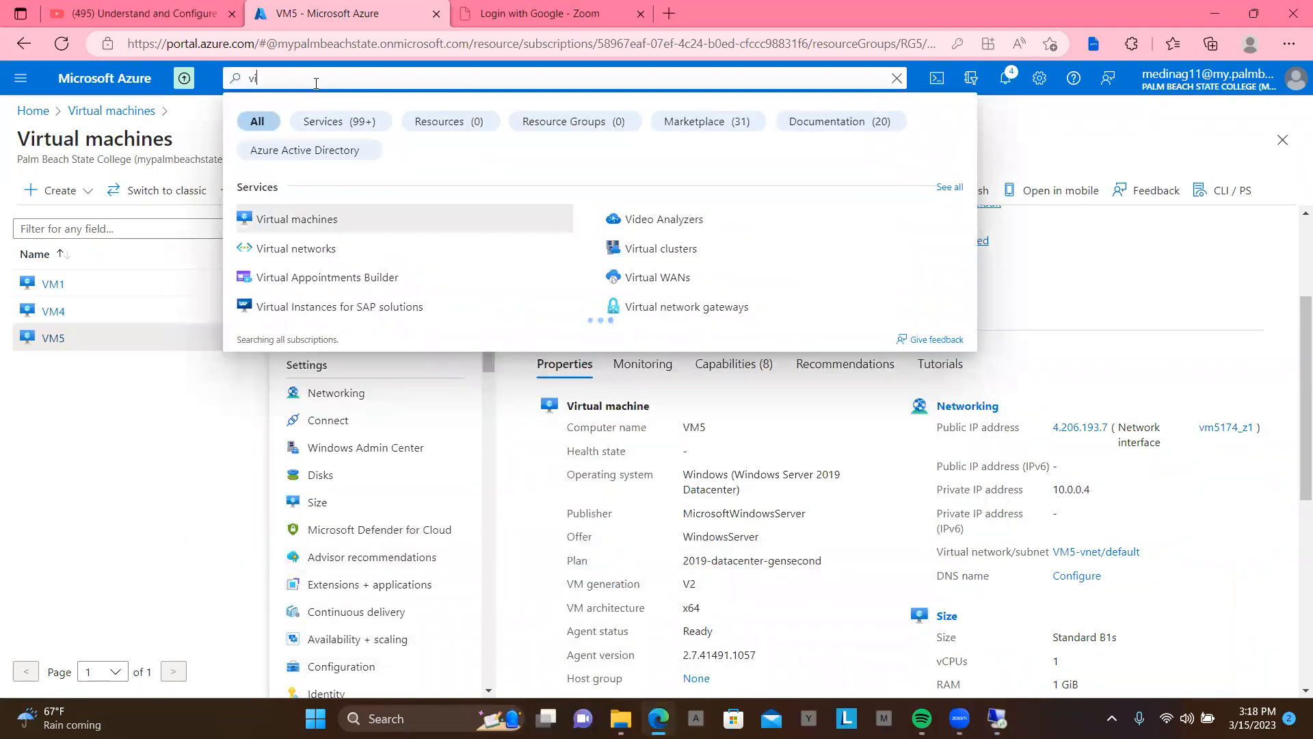
key(BackSpace)
key(BackSpace)
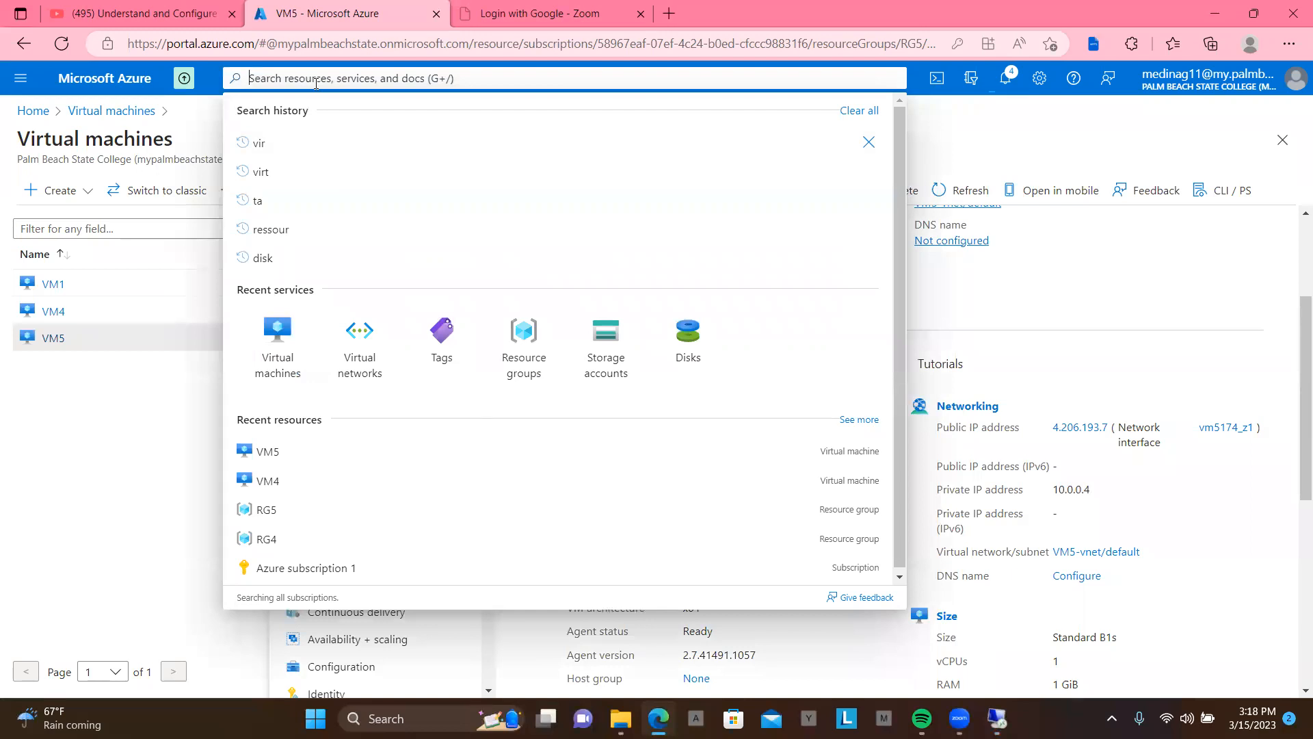
click(356, 354)
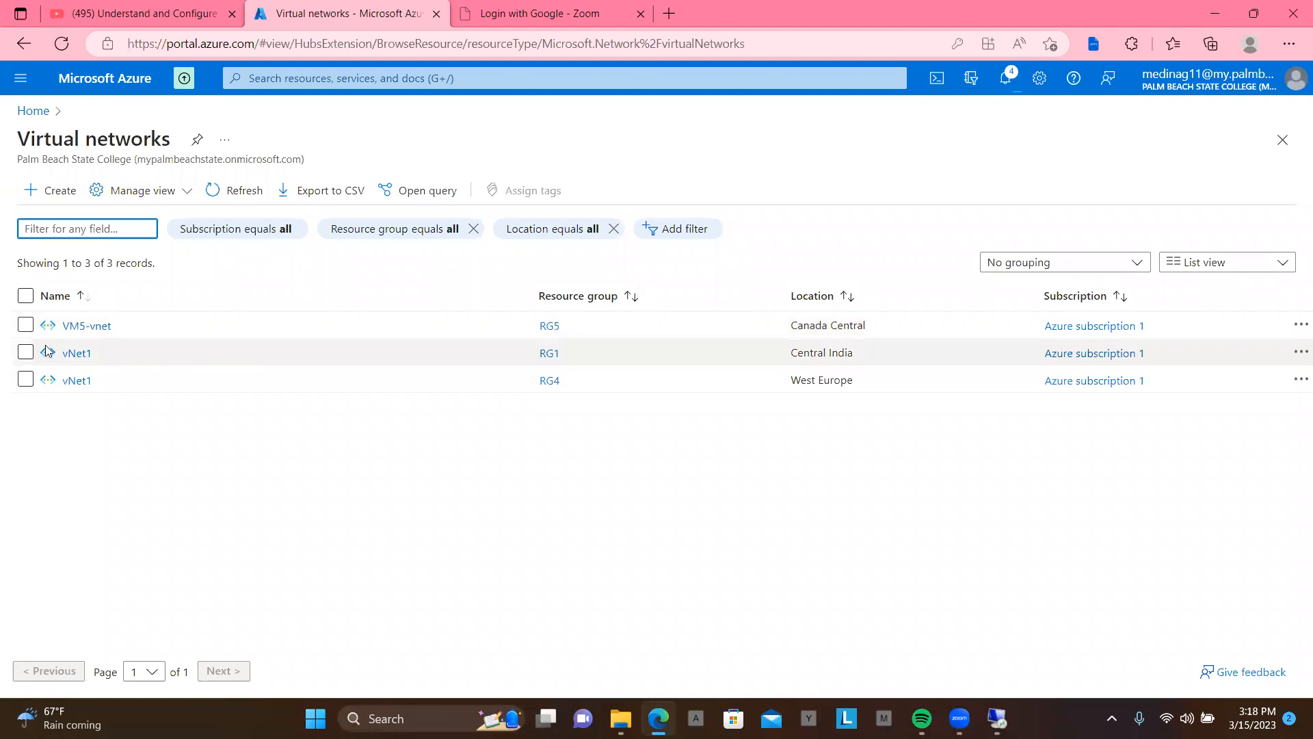
- Try to delete virtual network vNet1 in resource group RG1 and return to the virtual networks list
click(26, 353)
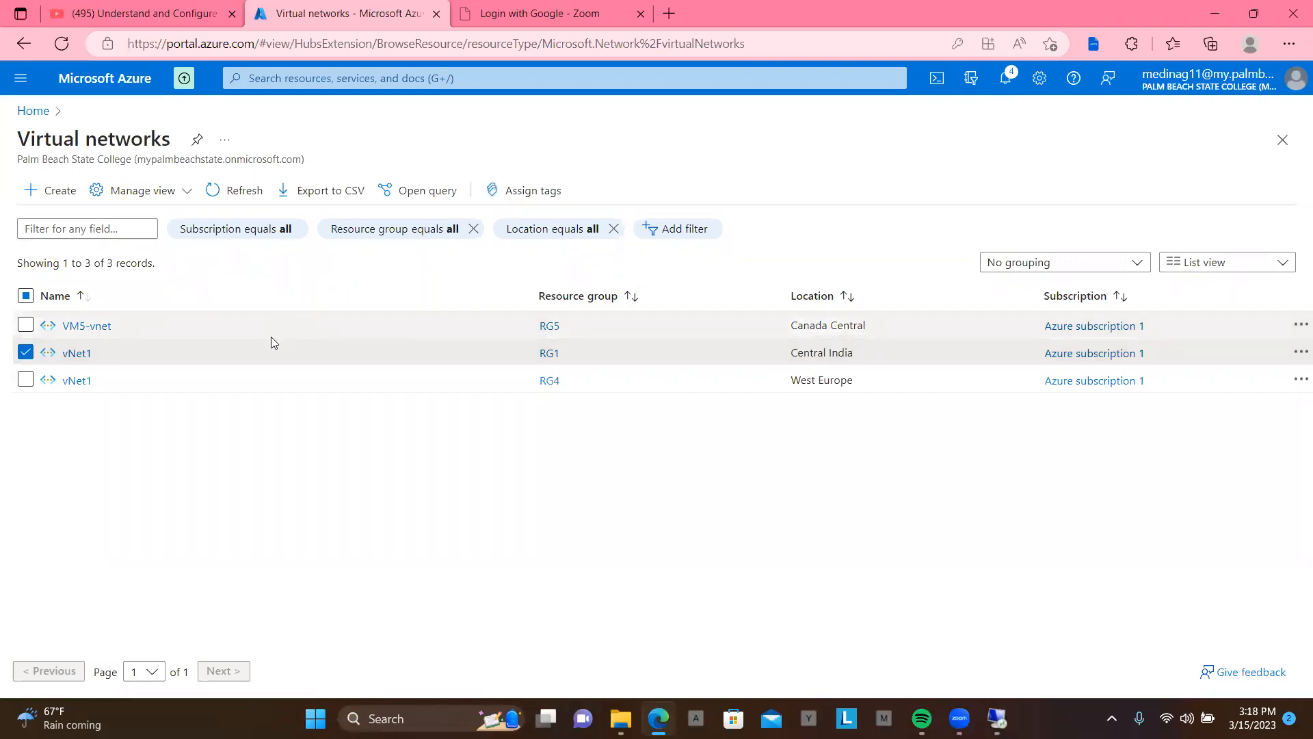
click(228, 194)
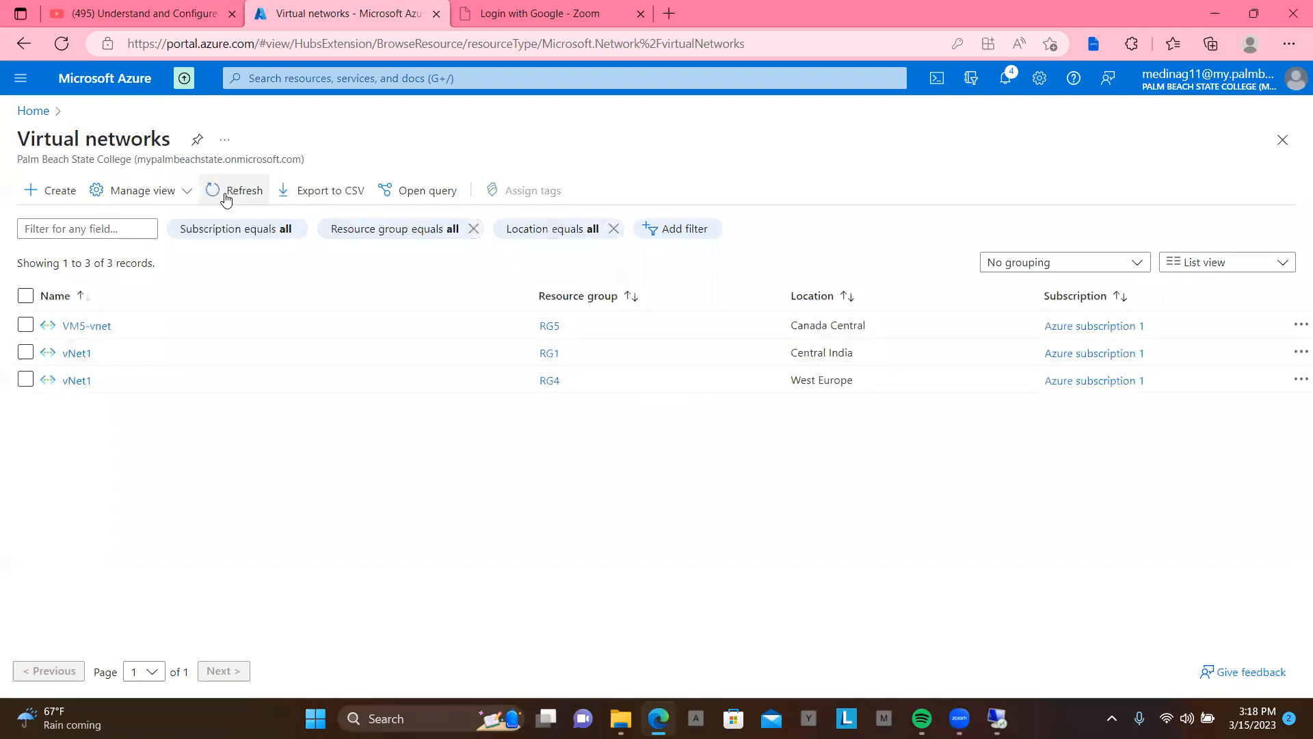
click(77, 354)
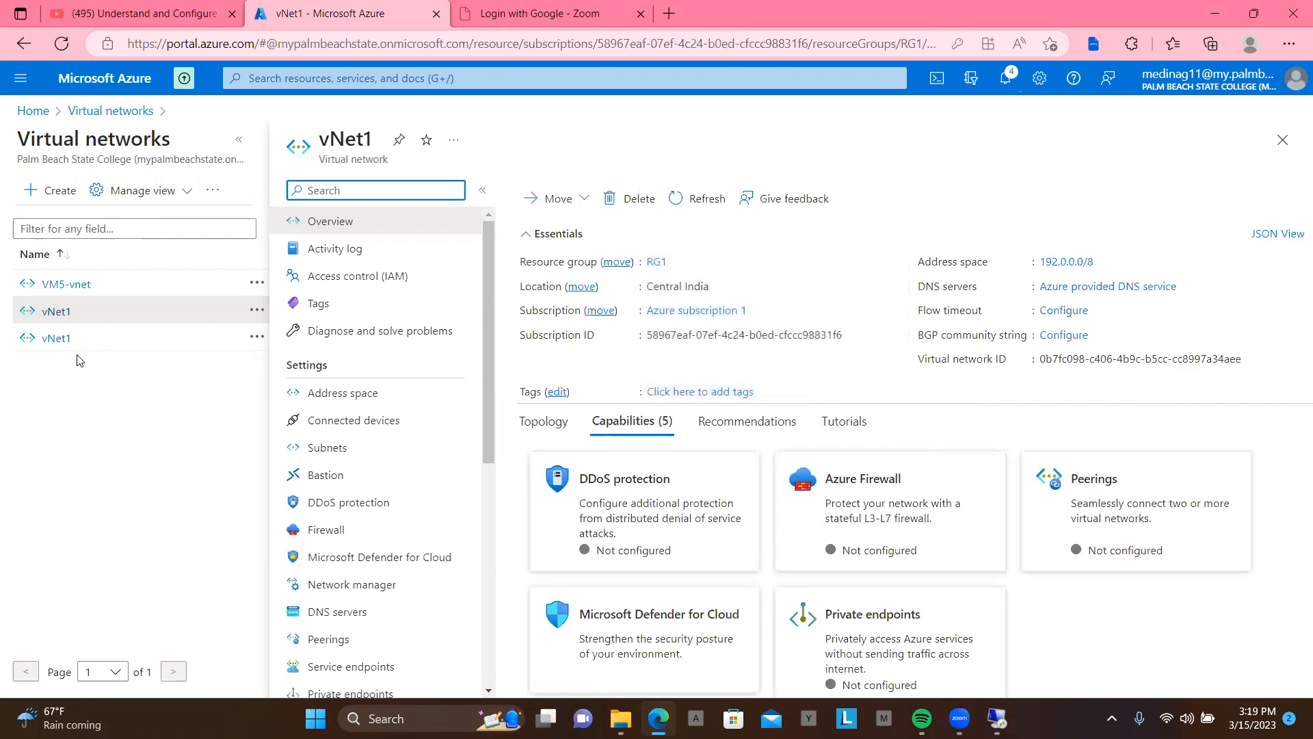
click(639, 202)
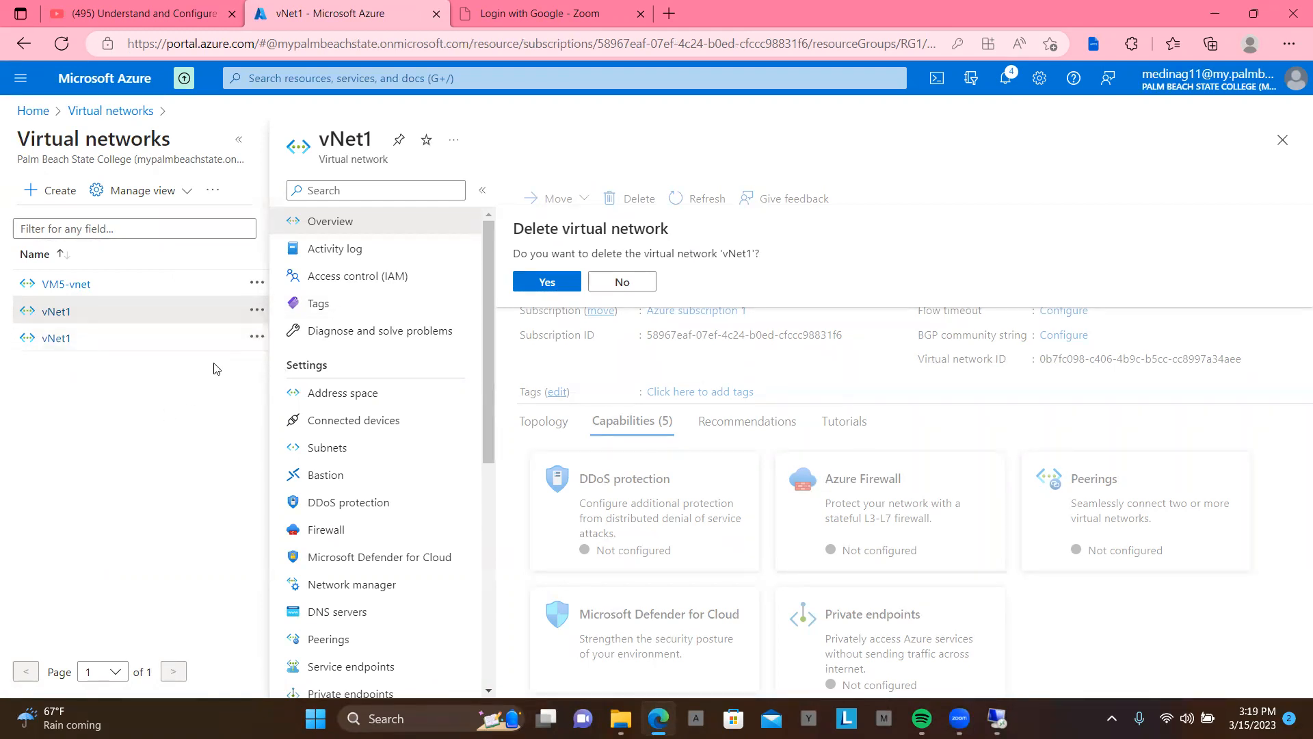
click(549, 282)
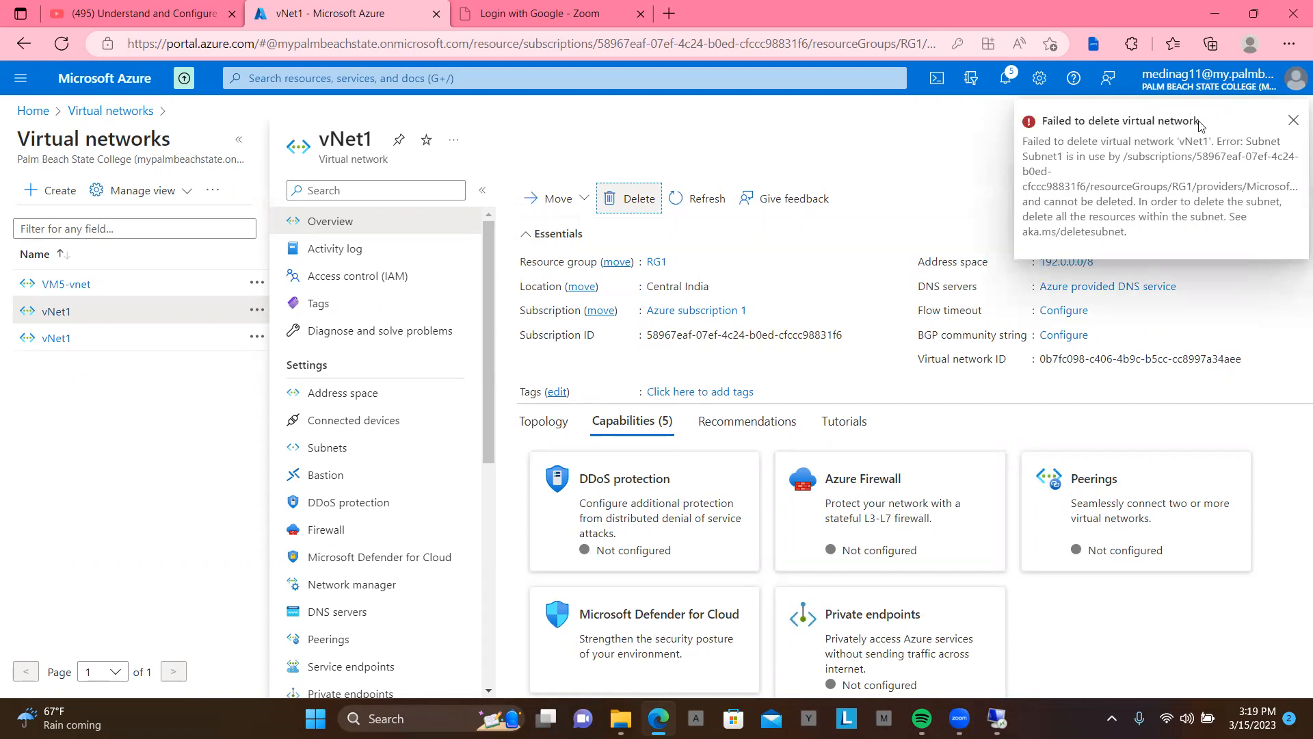
click(1293, 123)
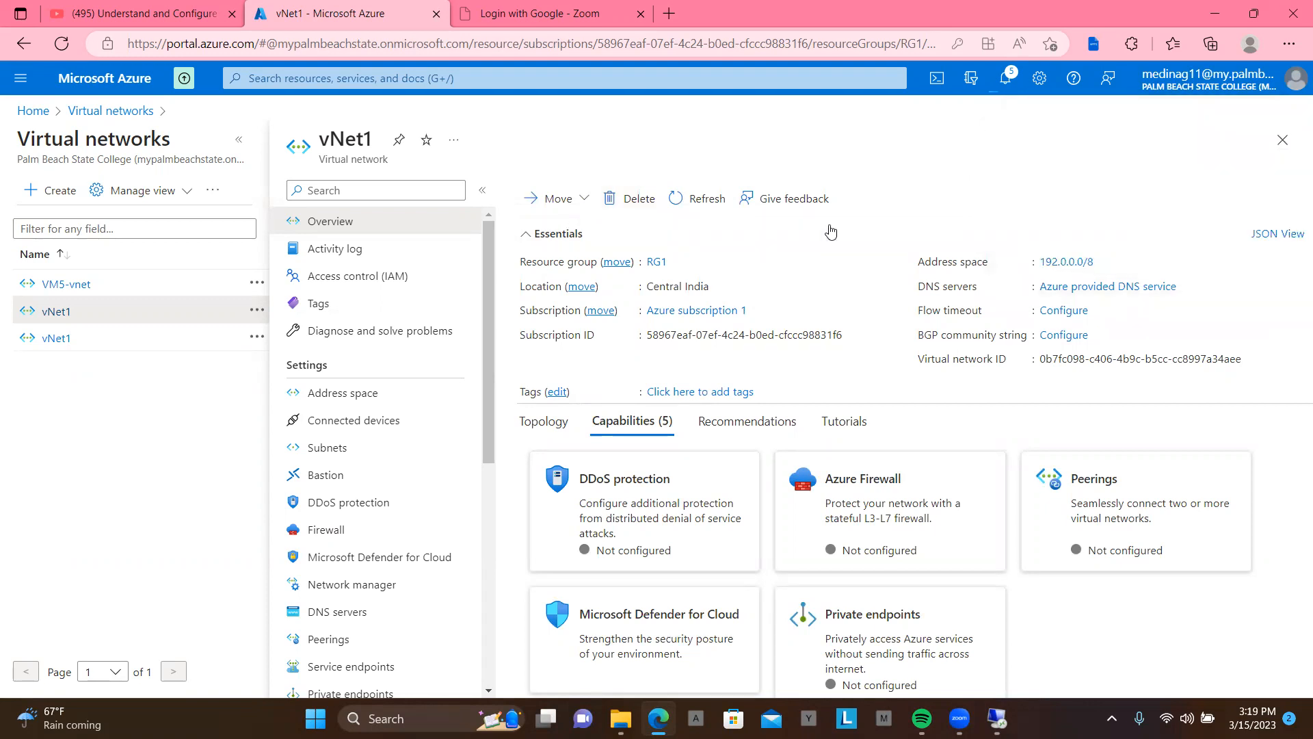
click(1289, 149)
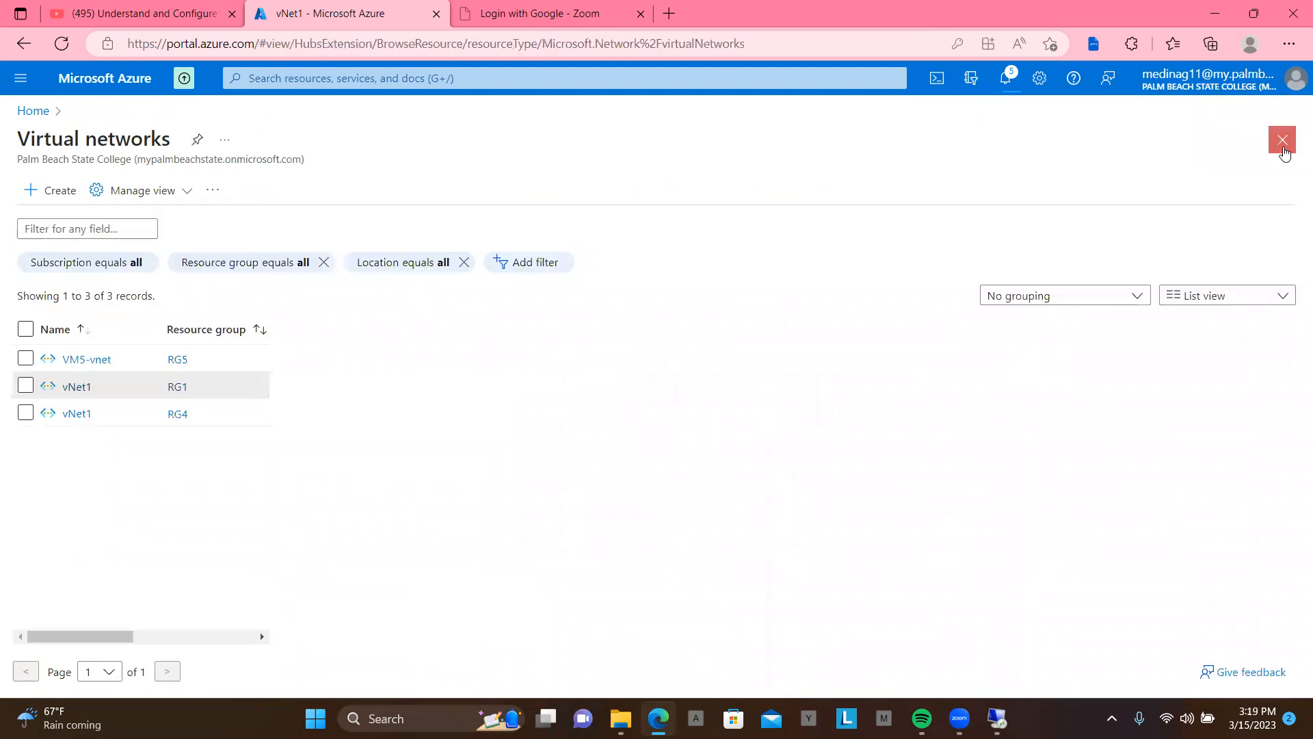
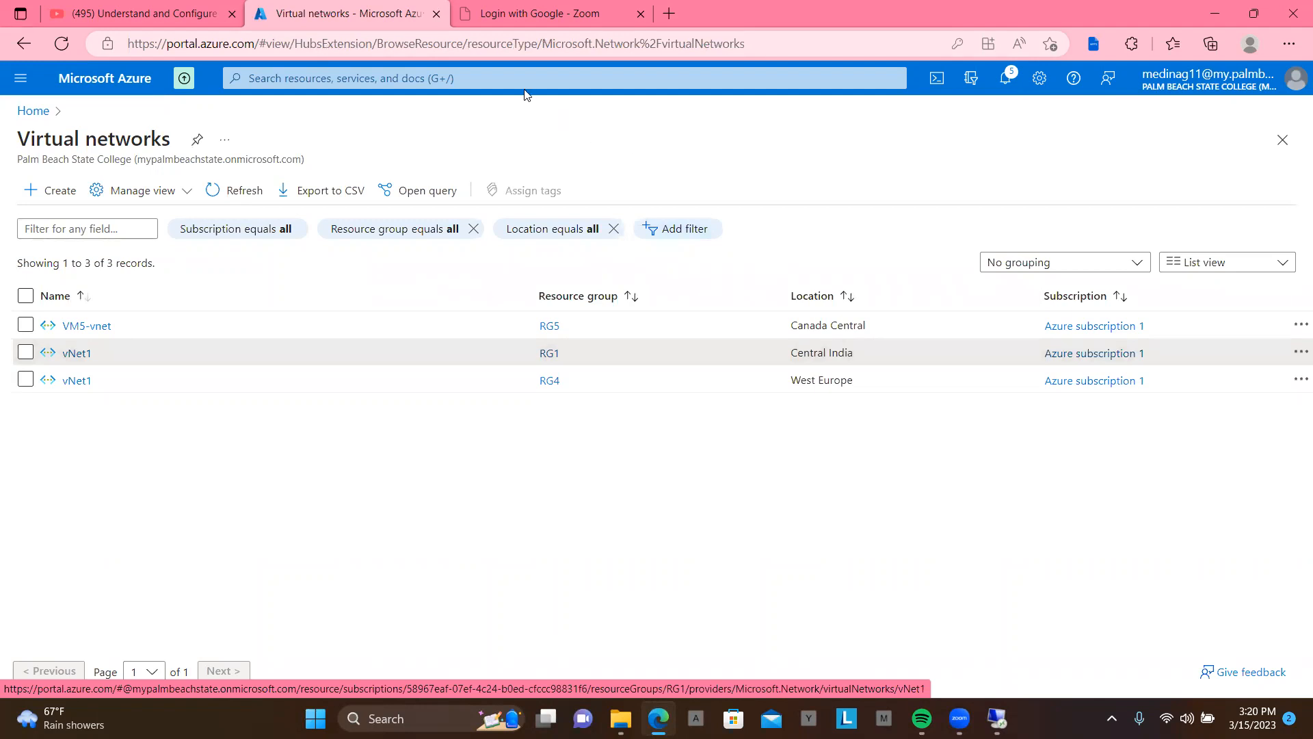
- Search the portal for "create virtual ne" and open the Virtual network gateways service
click(491, 82)
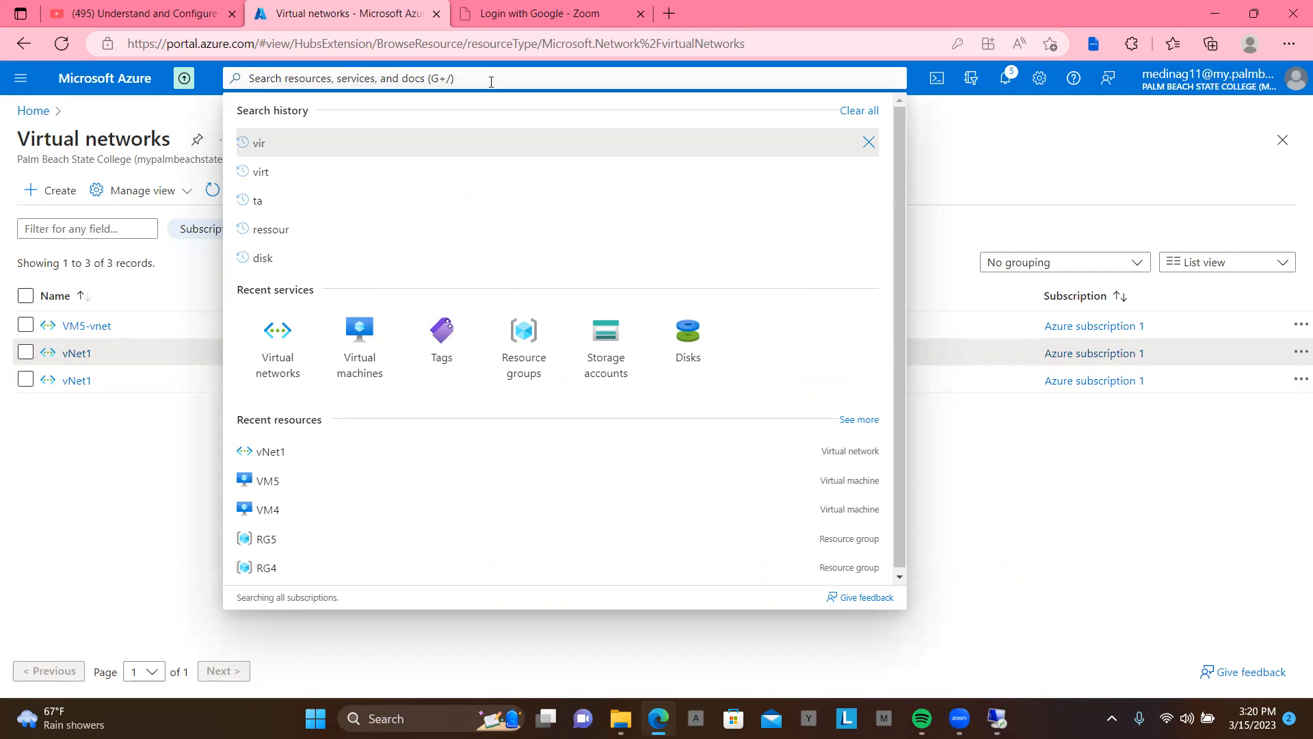
text(crea)
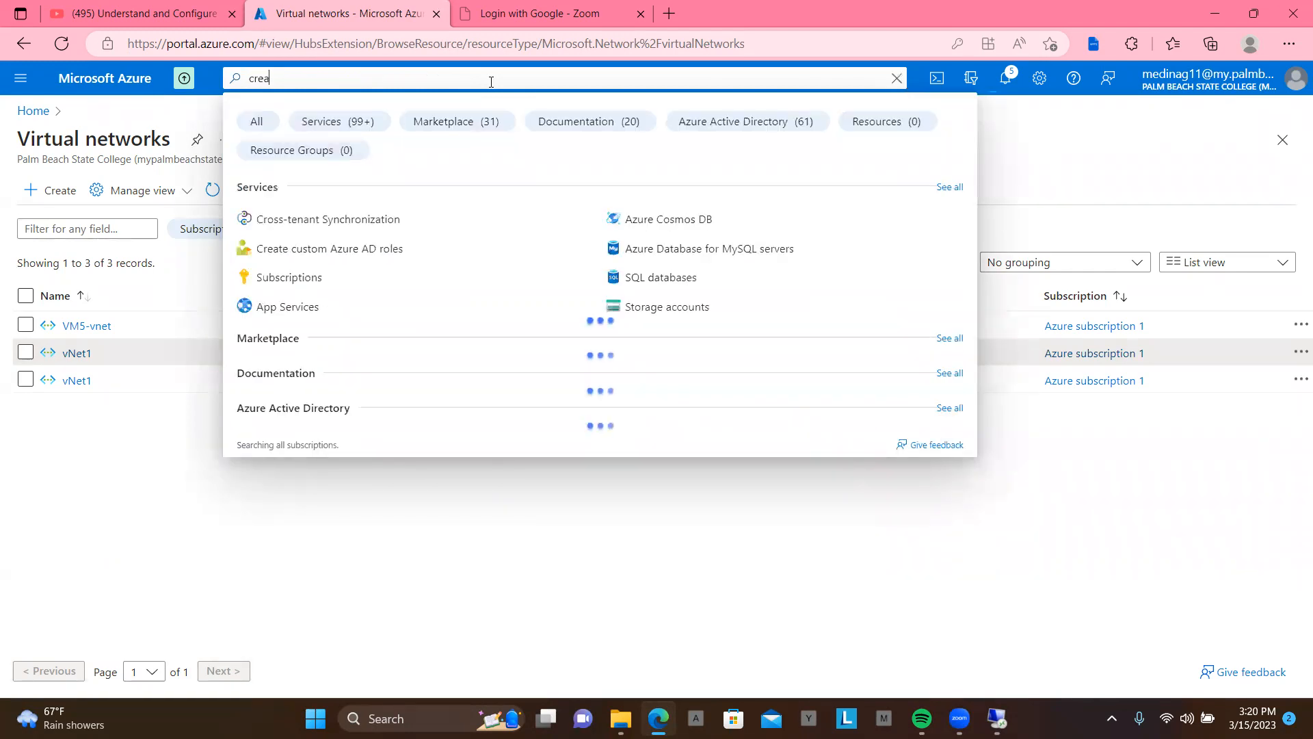
text(te )
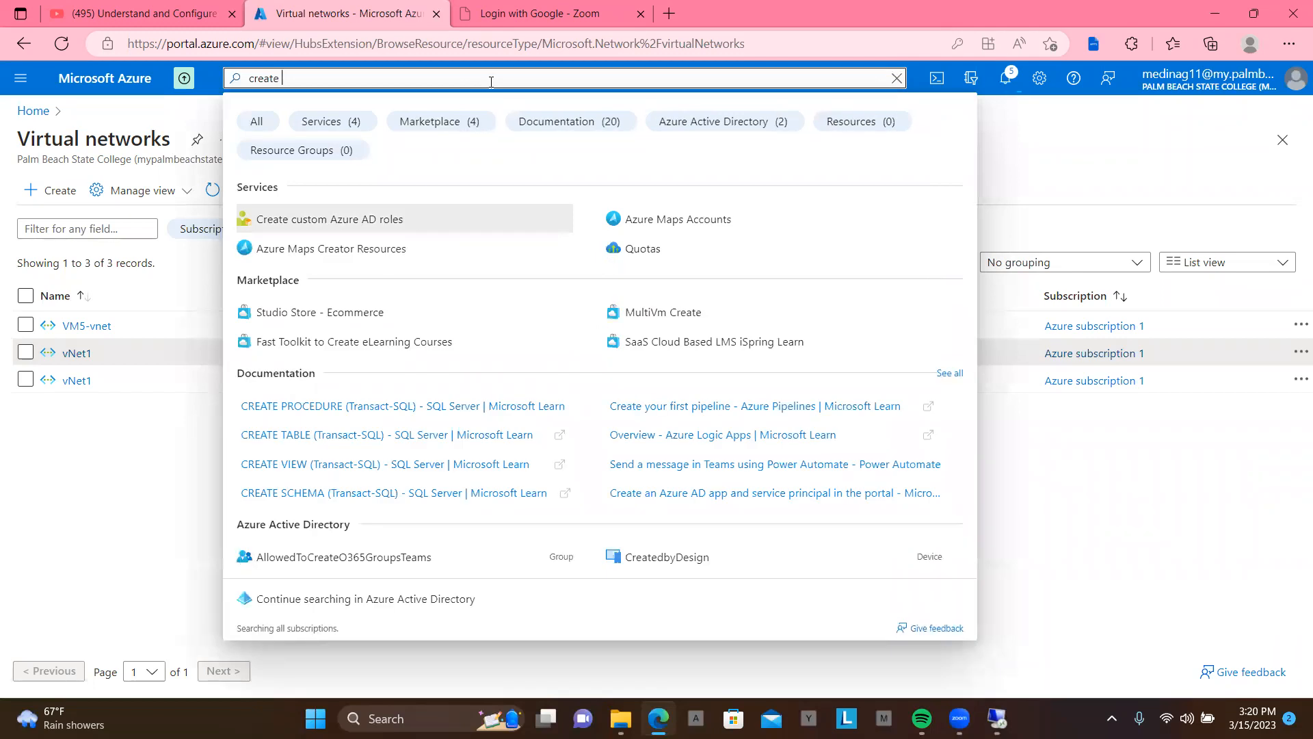
text(virtual)
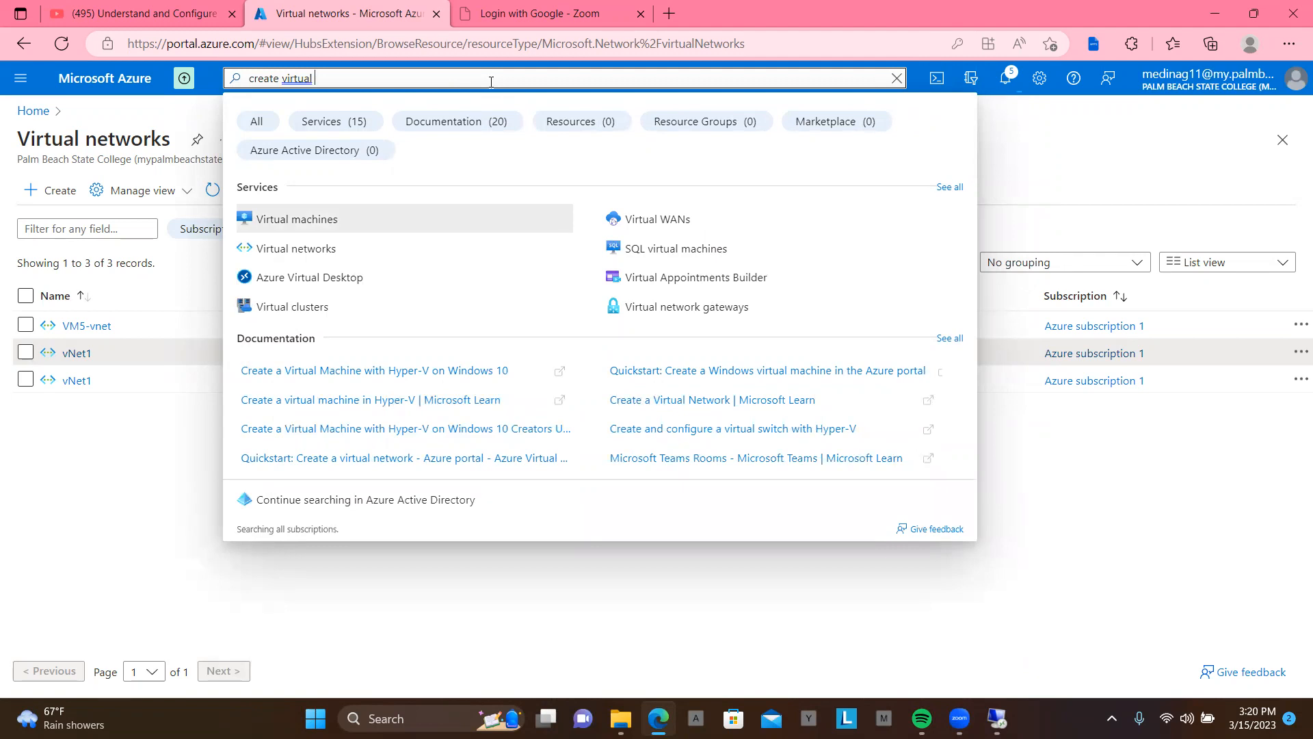
text( ne)
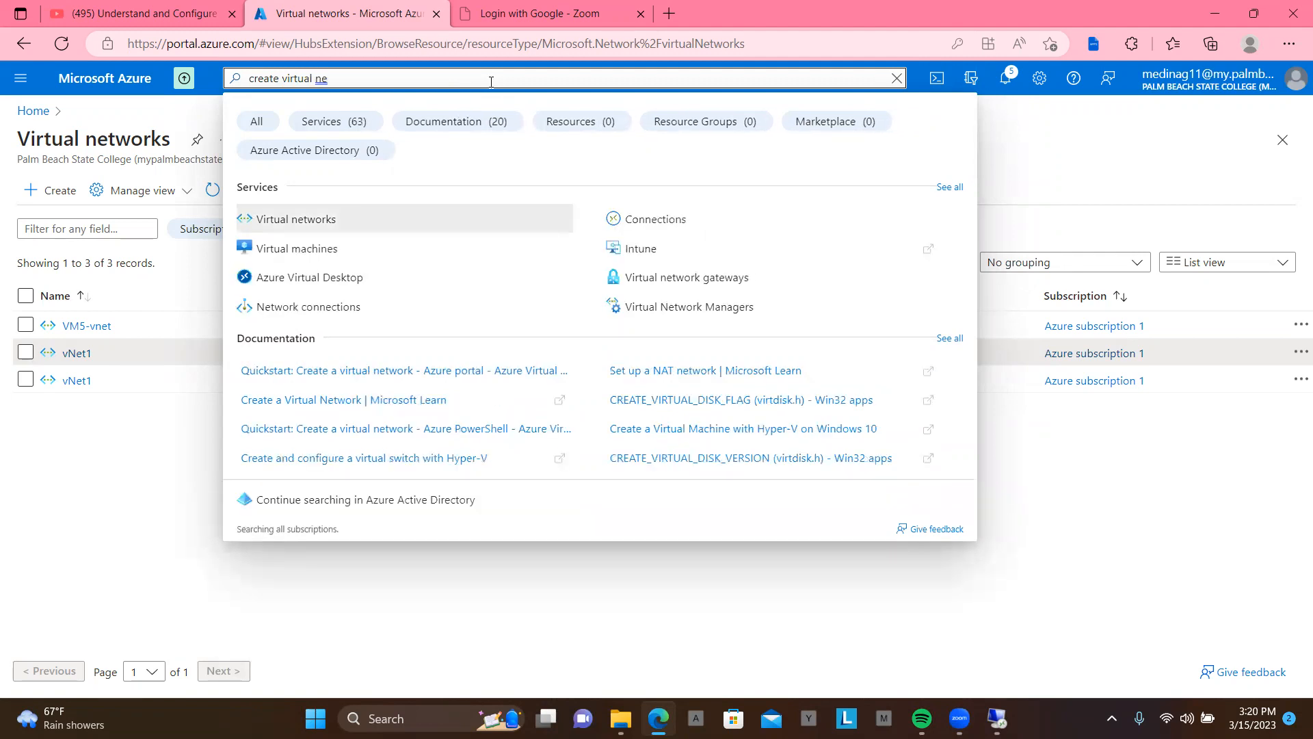
click(689, 285)
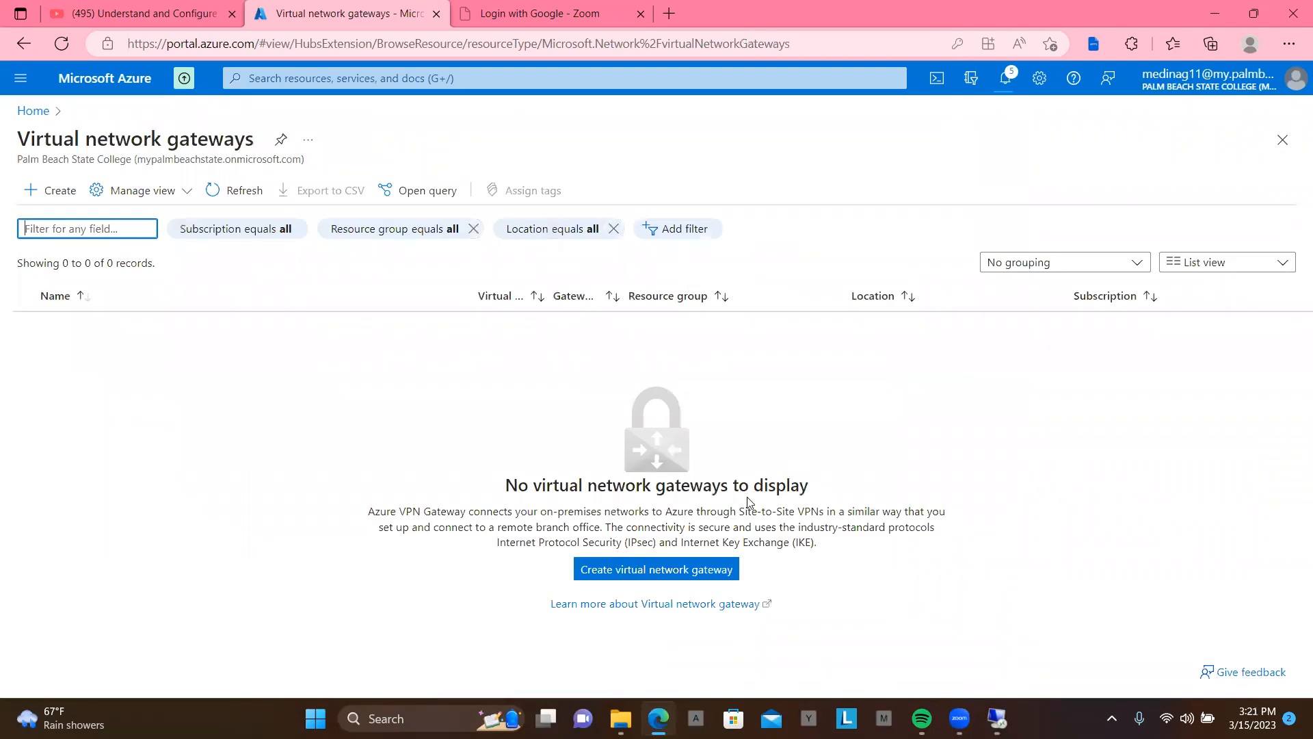
click(652, 576)
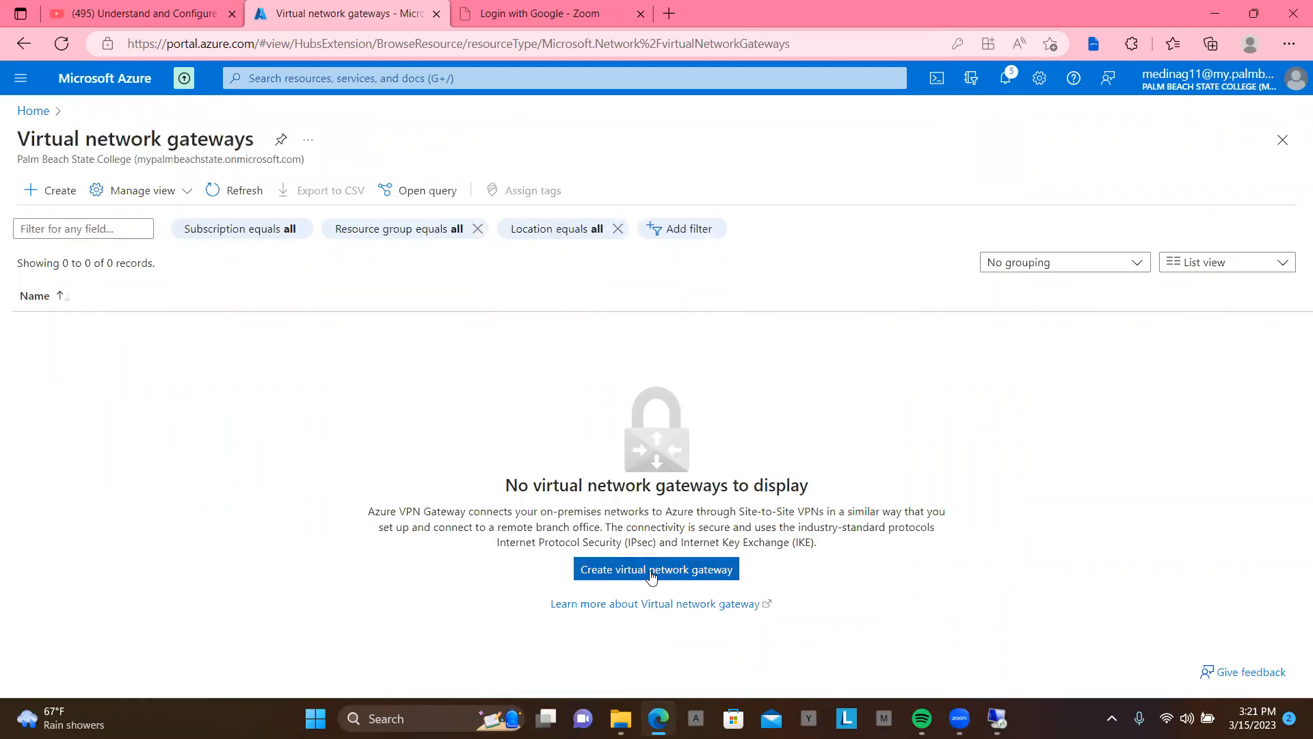
click(652, 569)
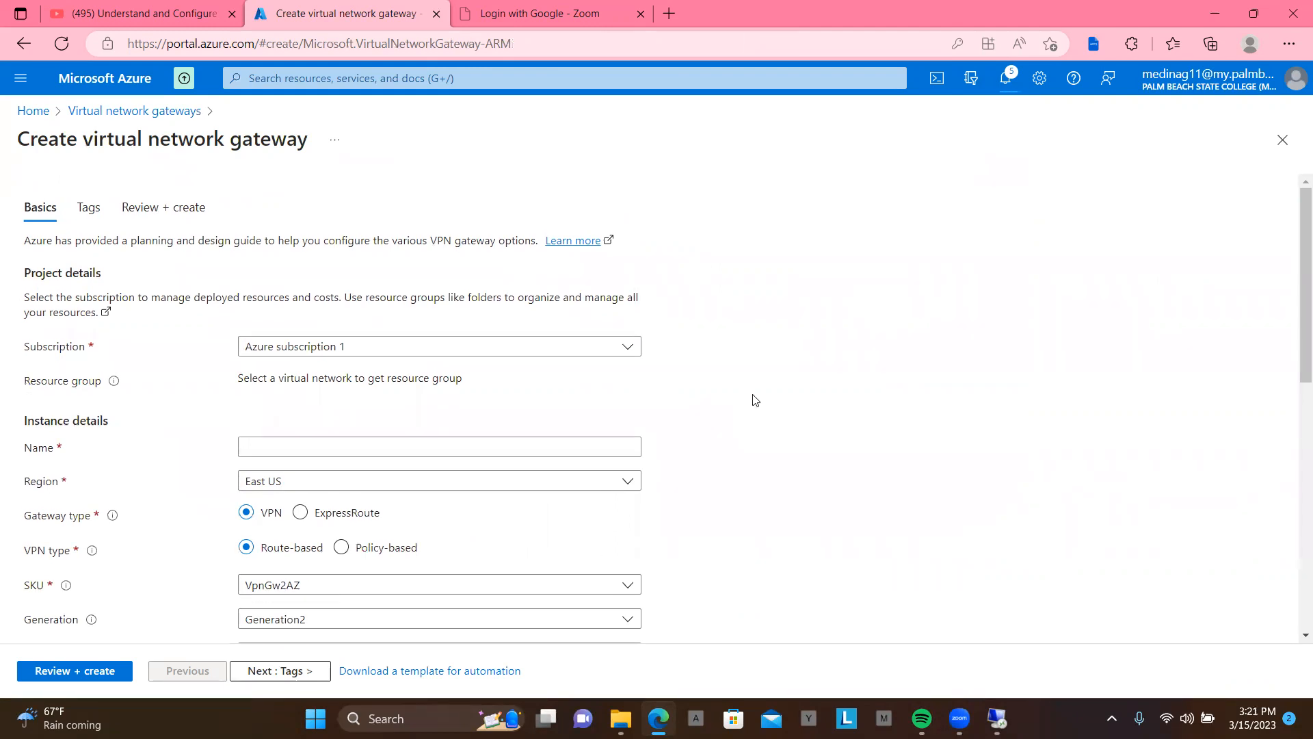
scroll(755, 400, down, 1)
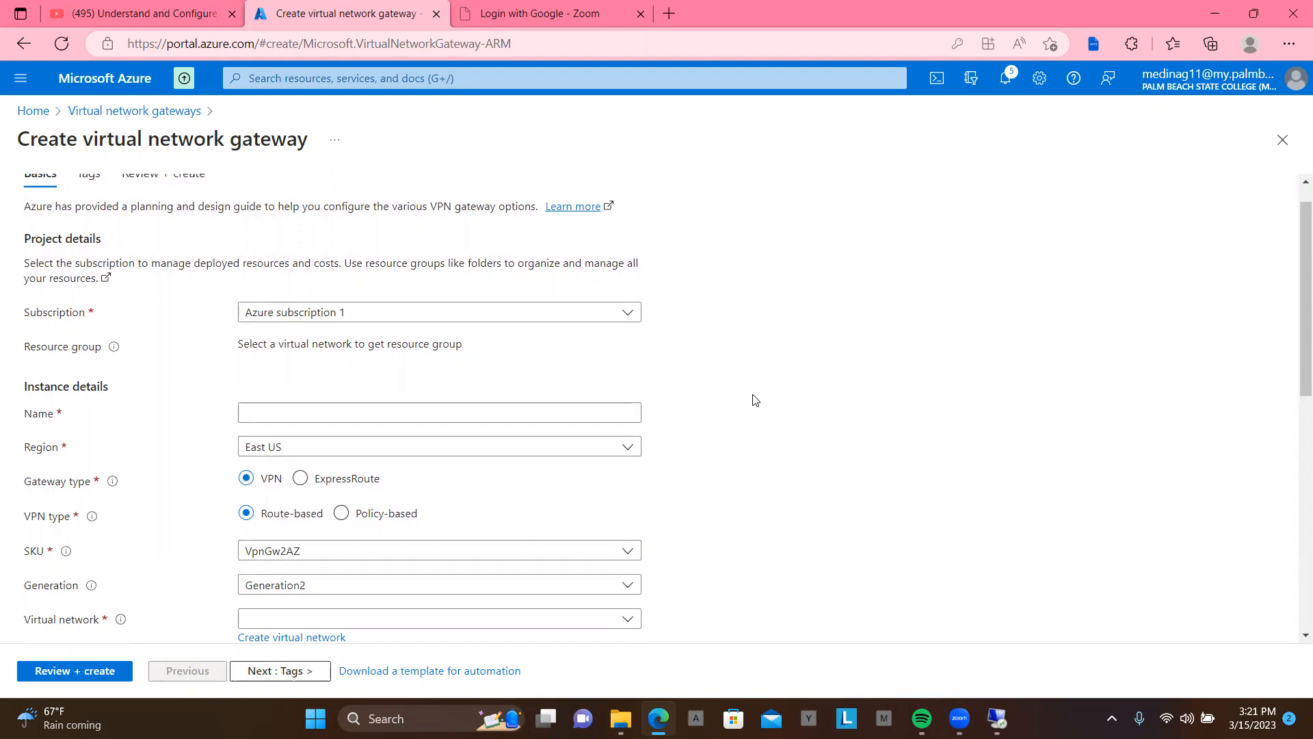
click(630, 450)
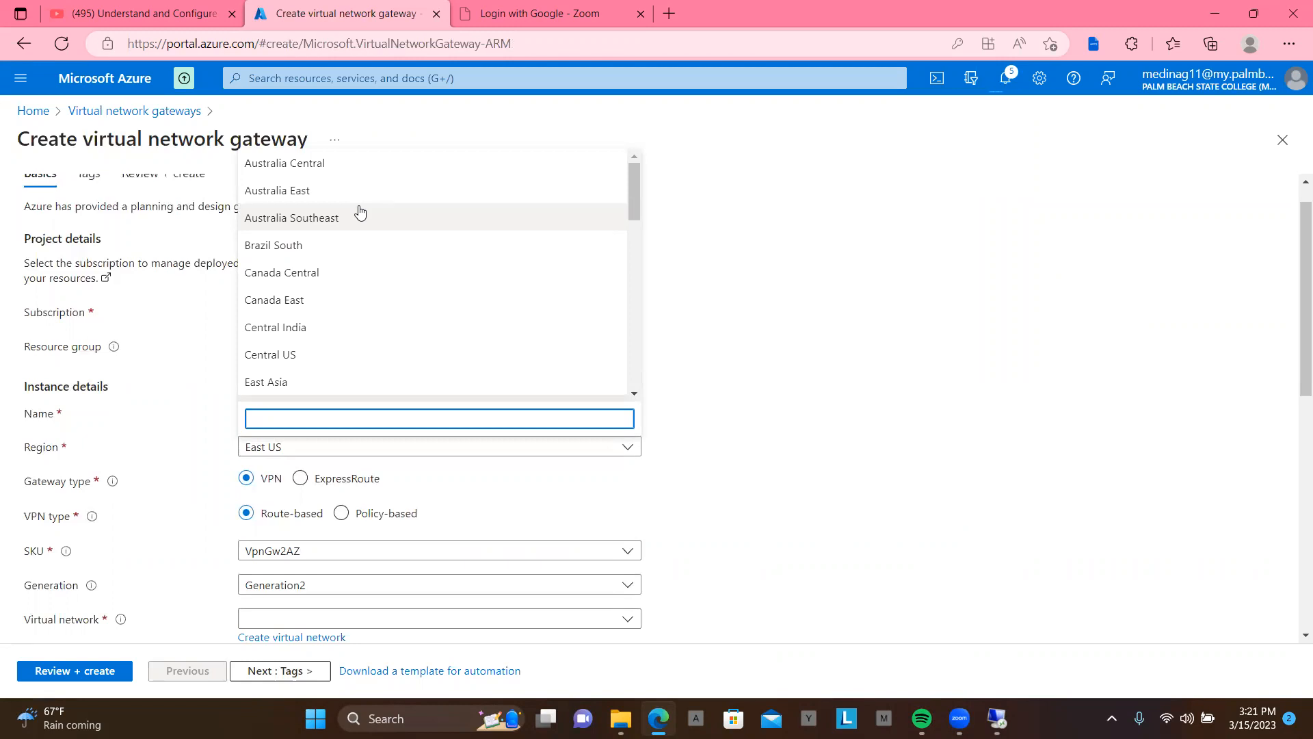
scroll(360, 212, down, 3)
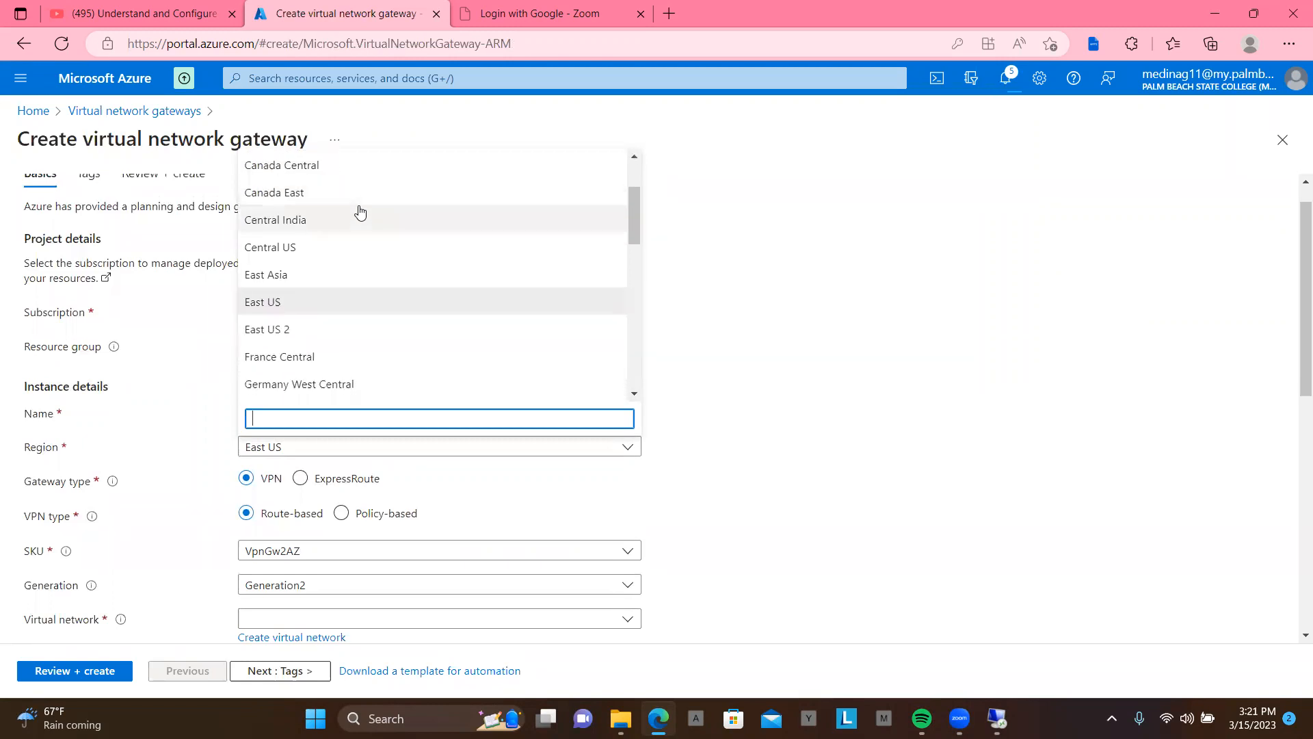
scroll(360, 212, up, 3)
scroll(360, 212, down, 1)
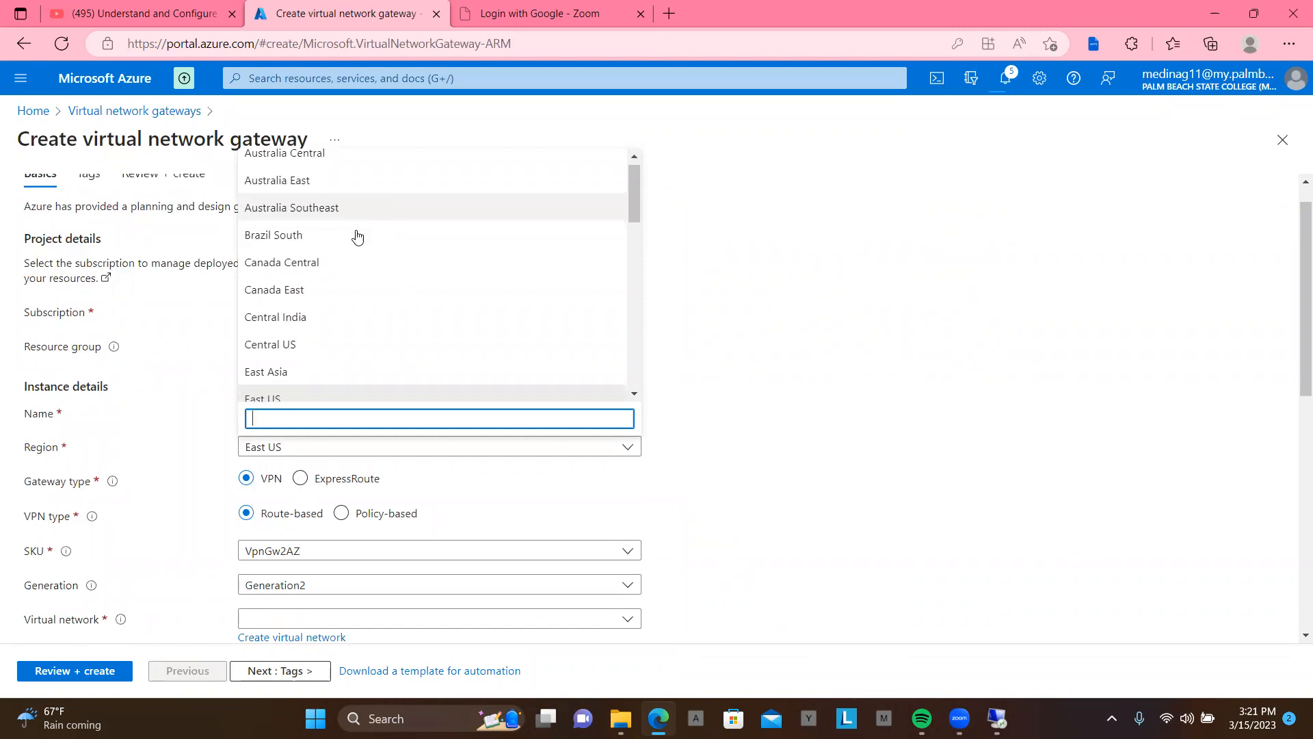
click(356, 266)
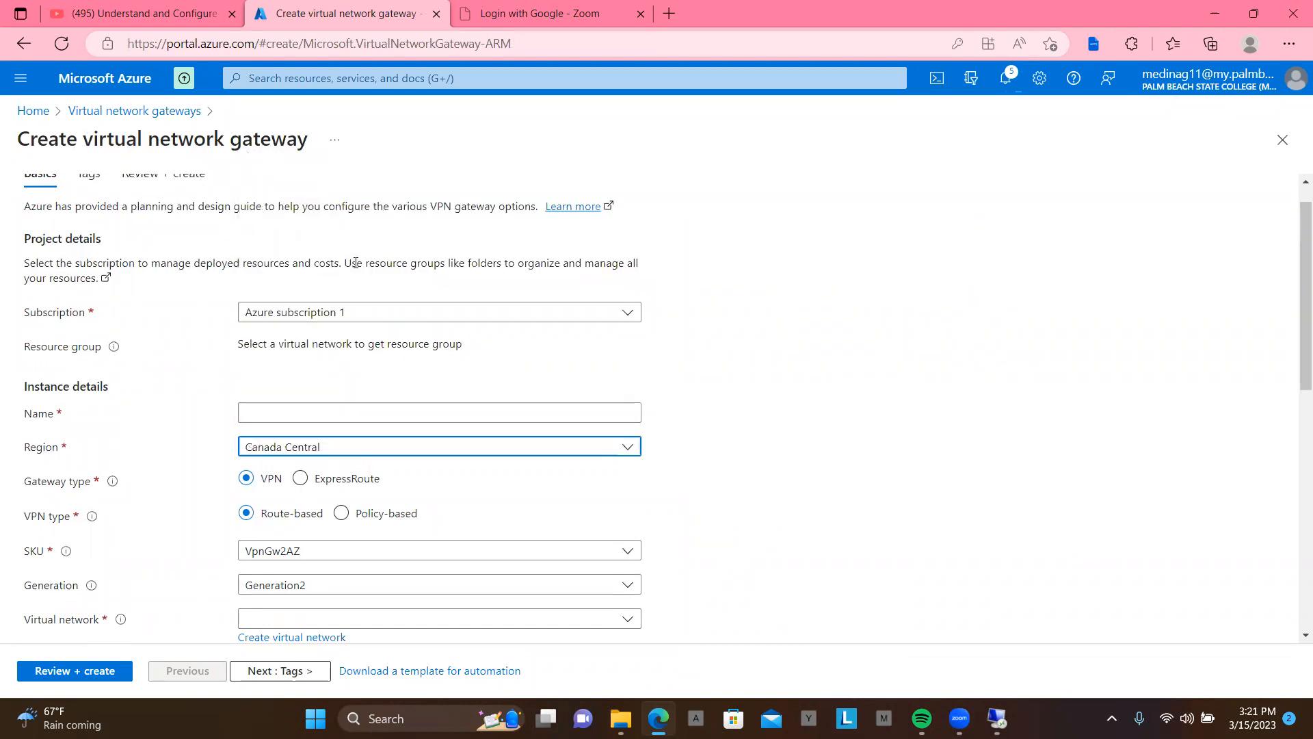
click(38, 114)
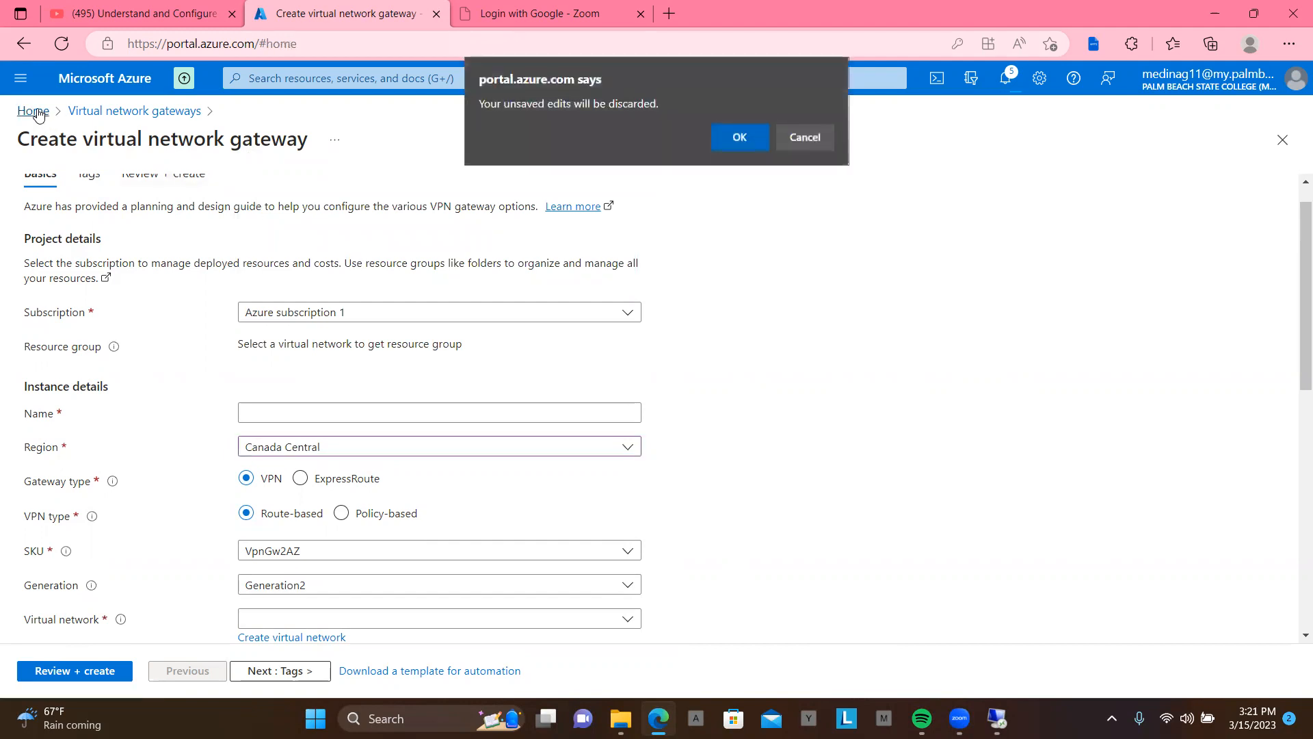
click(736, 142)
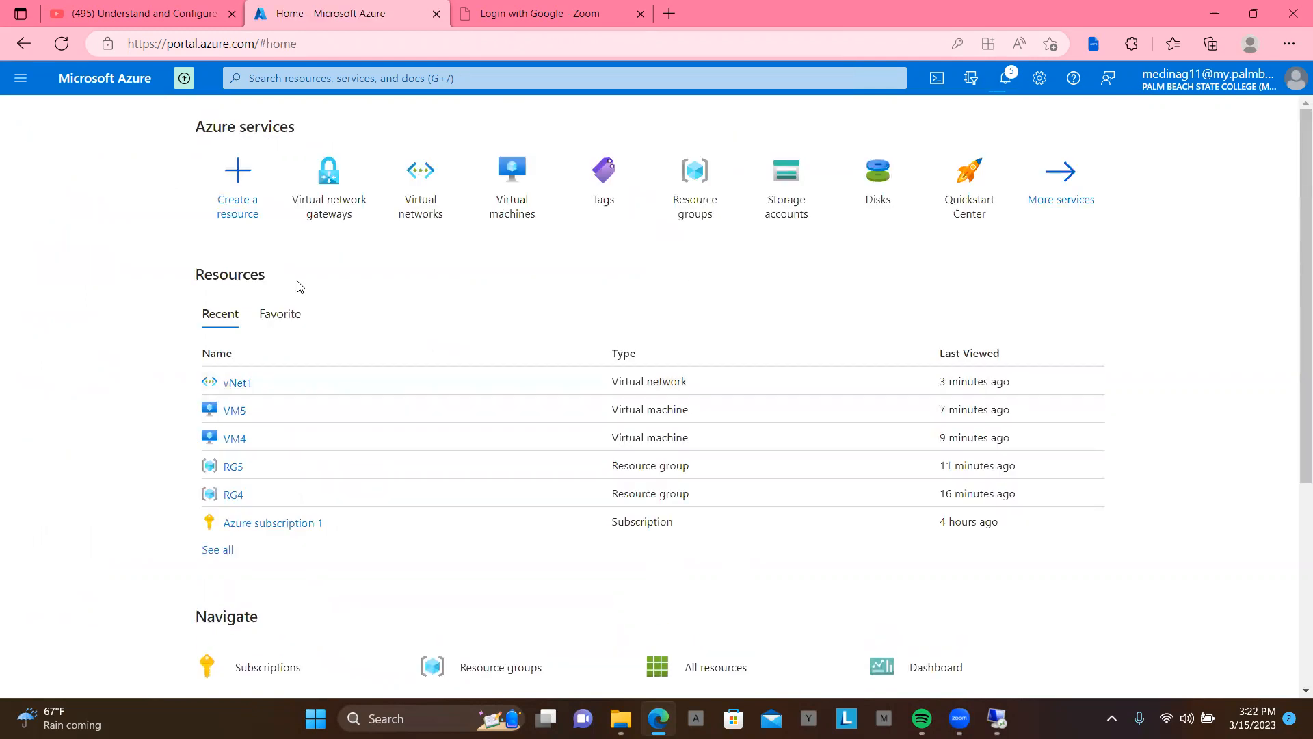
- View the virtual machines list, and start creating a new gateway from the Virtual network gateways service
click(509, 189)
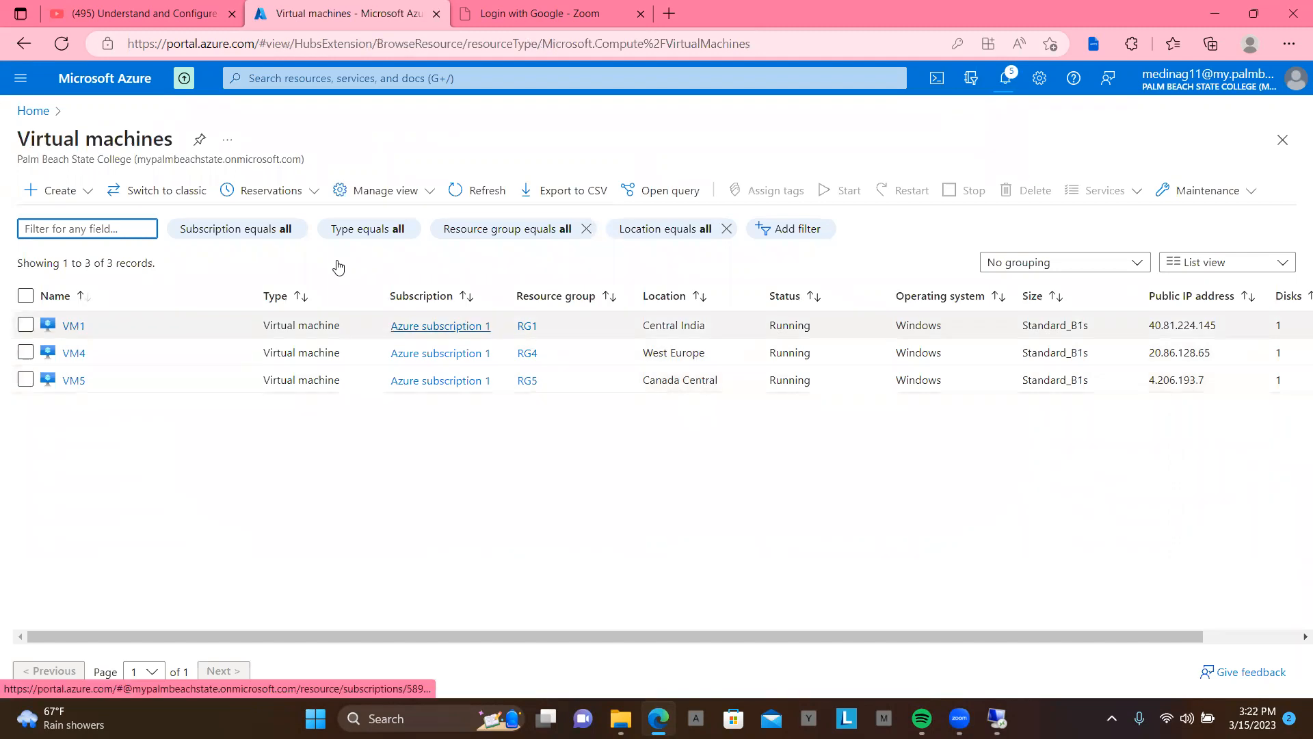
click(354, 80)
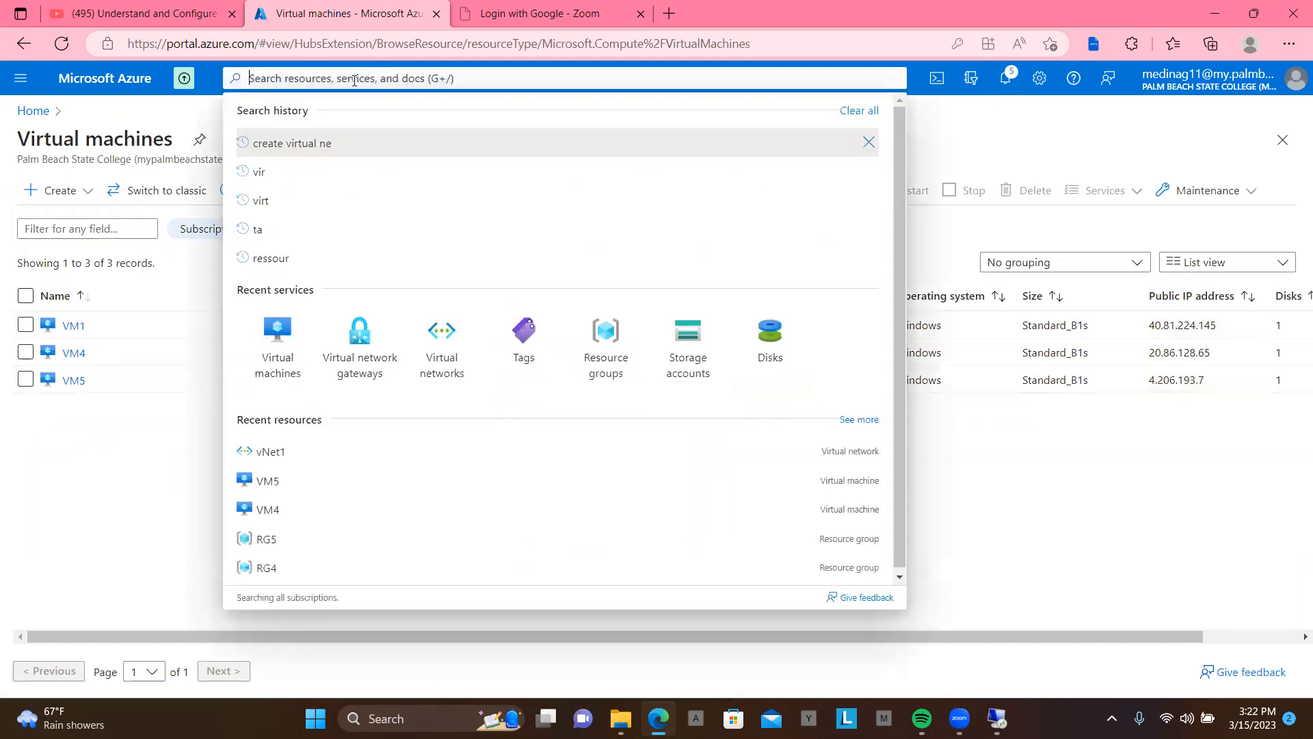
click(361, 372)
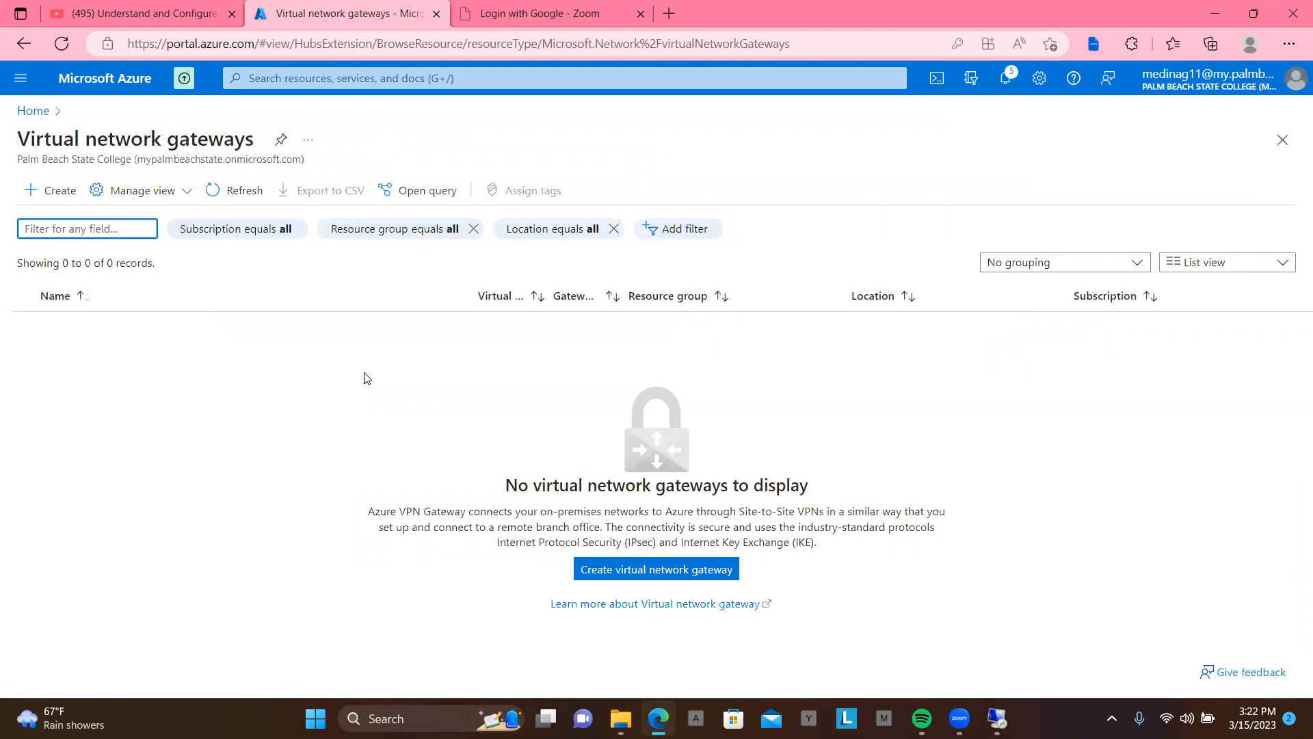
click(600, 571)
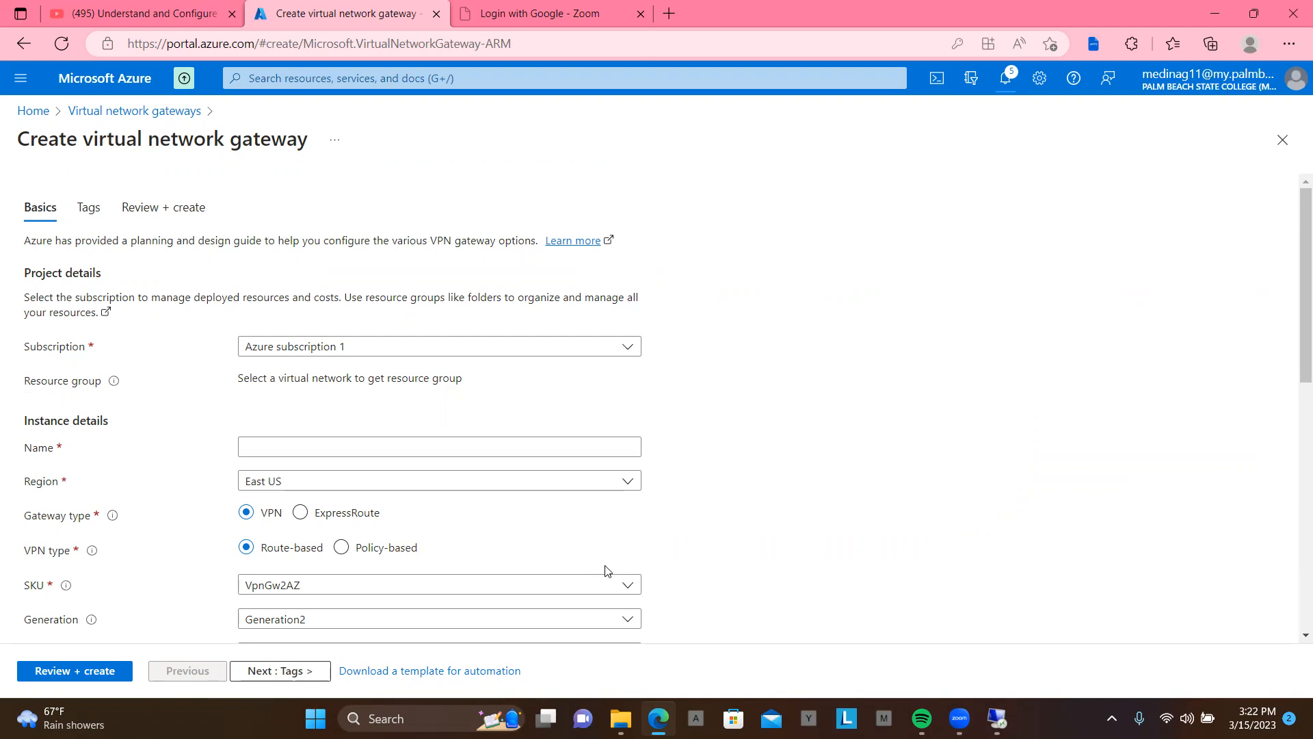
- Name the new virtual network gateway VNet1GW
click(406, 444)
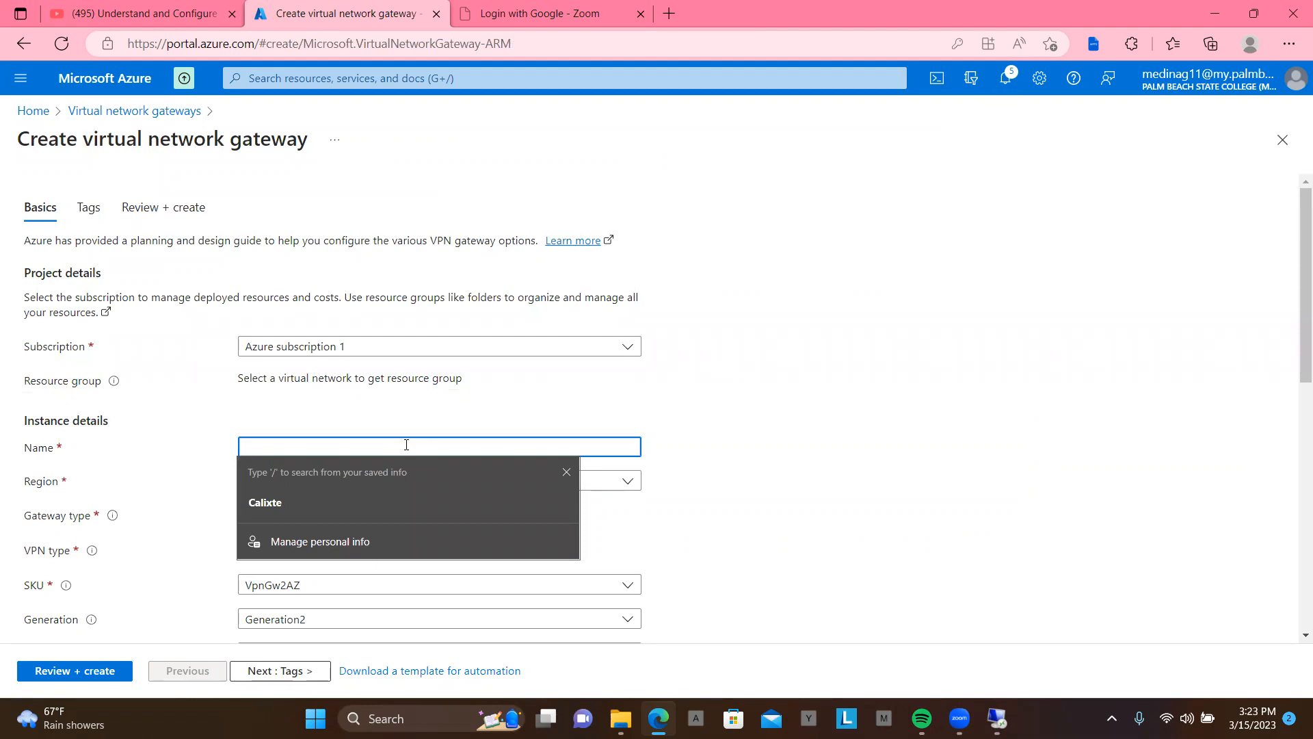
text(VNet)
click(564, 473)
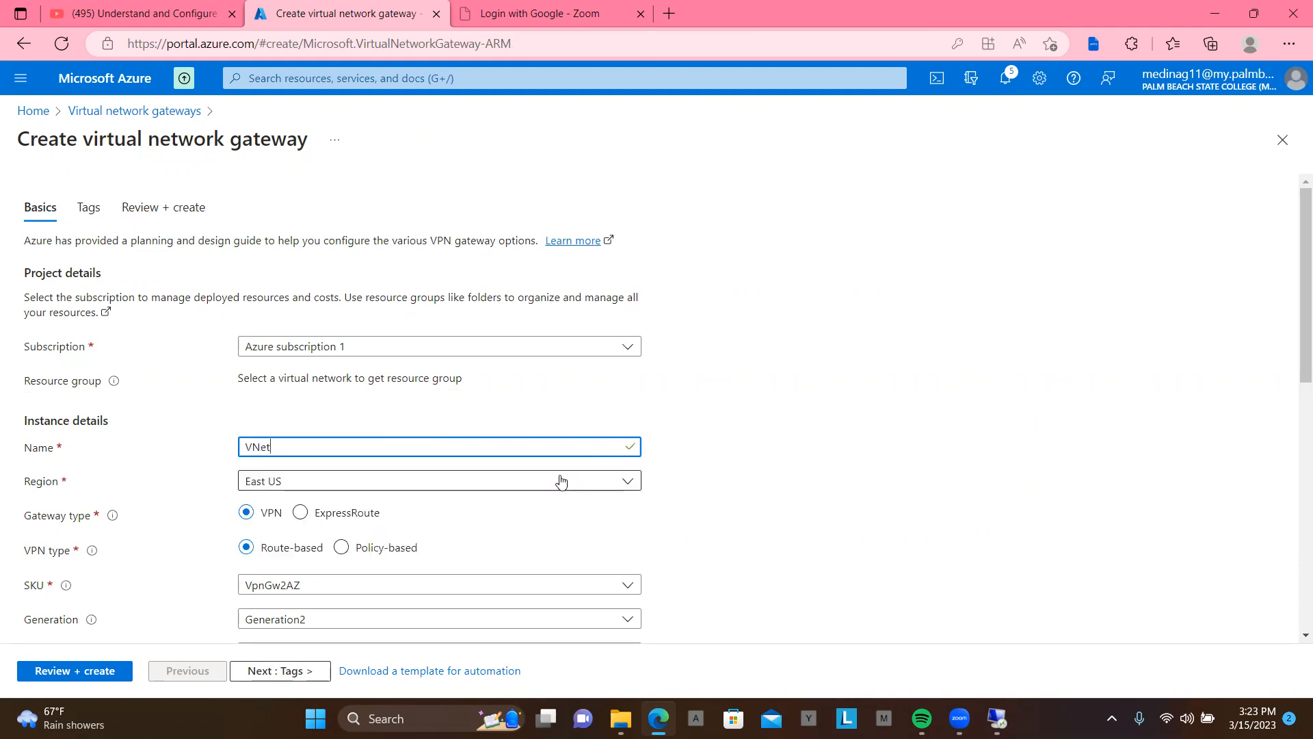
text(1g)
key(BackSpace)
text(G)
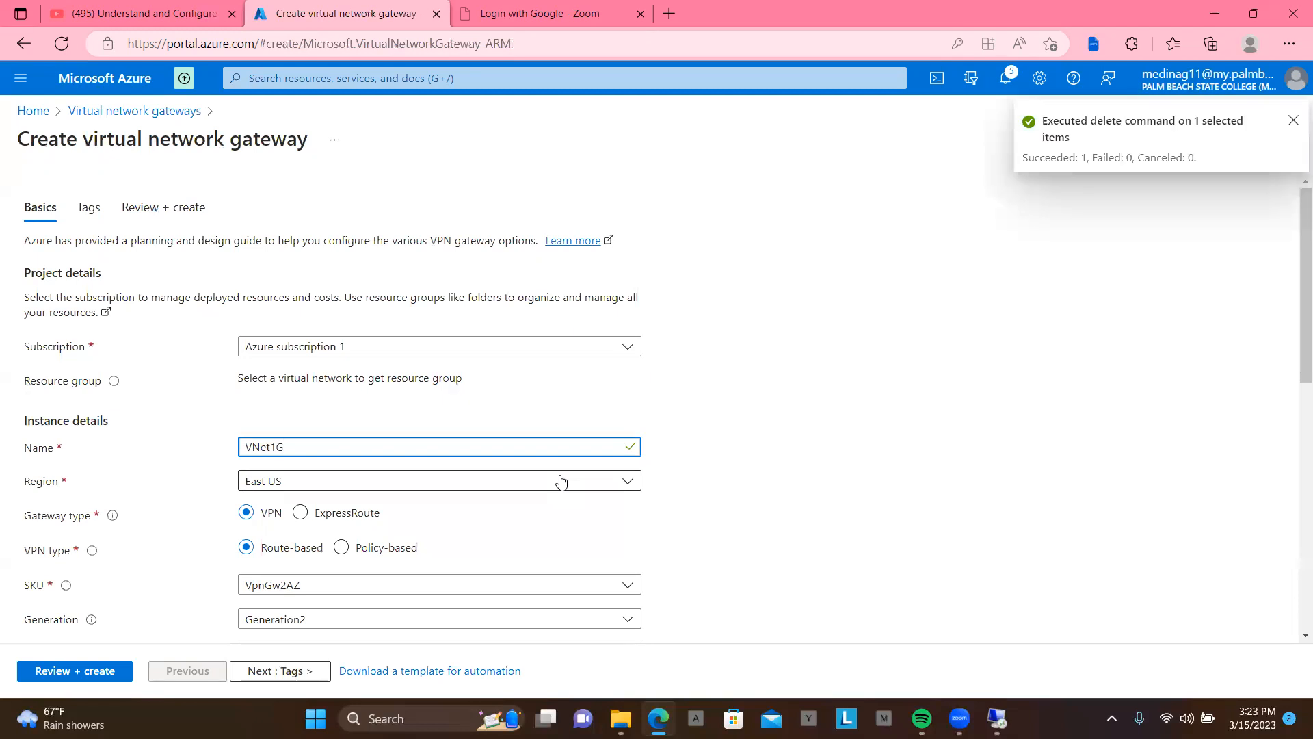
text(W)
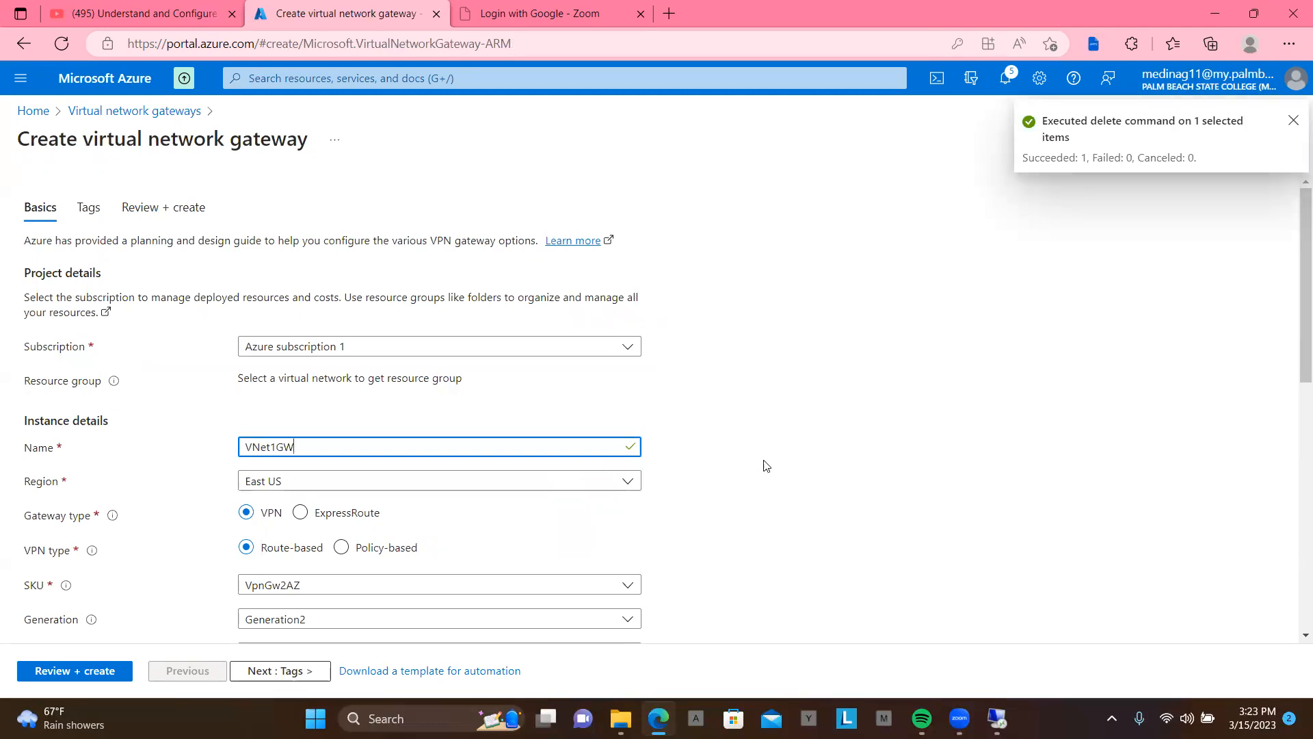
- Set the gateway's region to Canada Central and open the list of virtual networks available there
scroll(810, 463, down, 1)
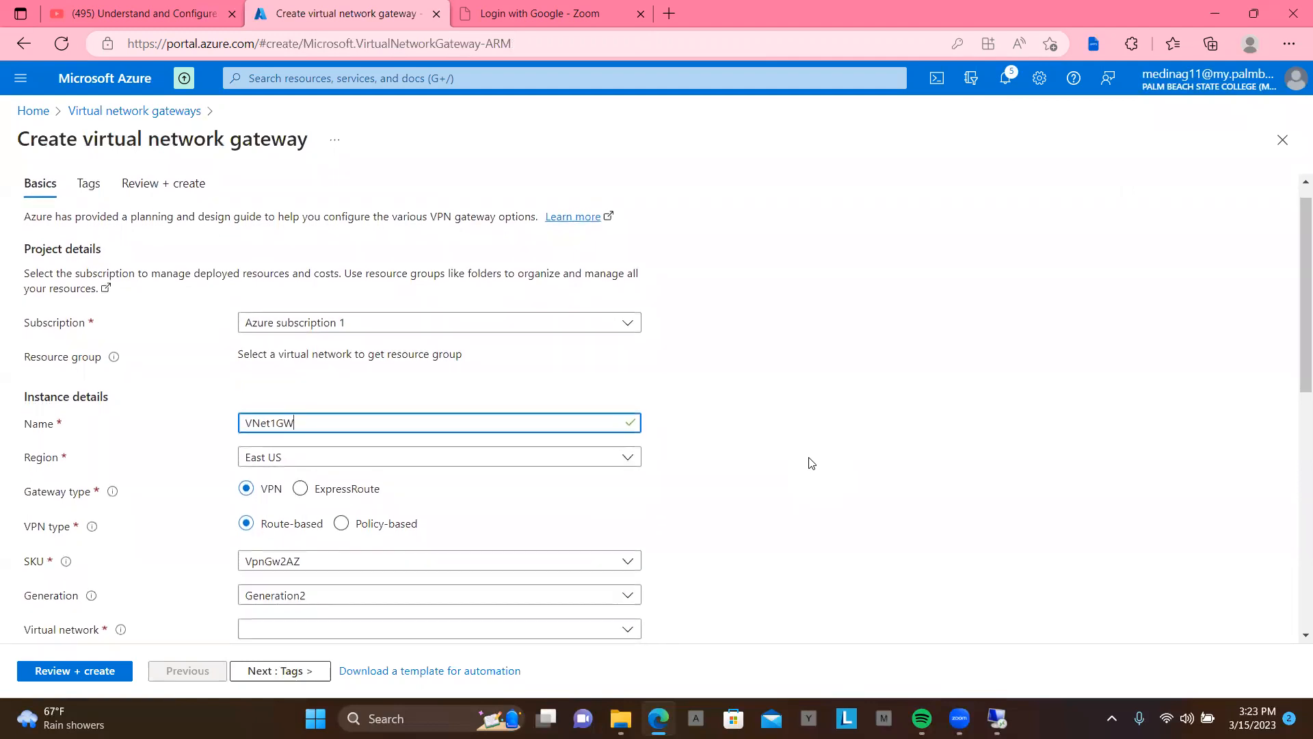
click(628, 465)
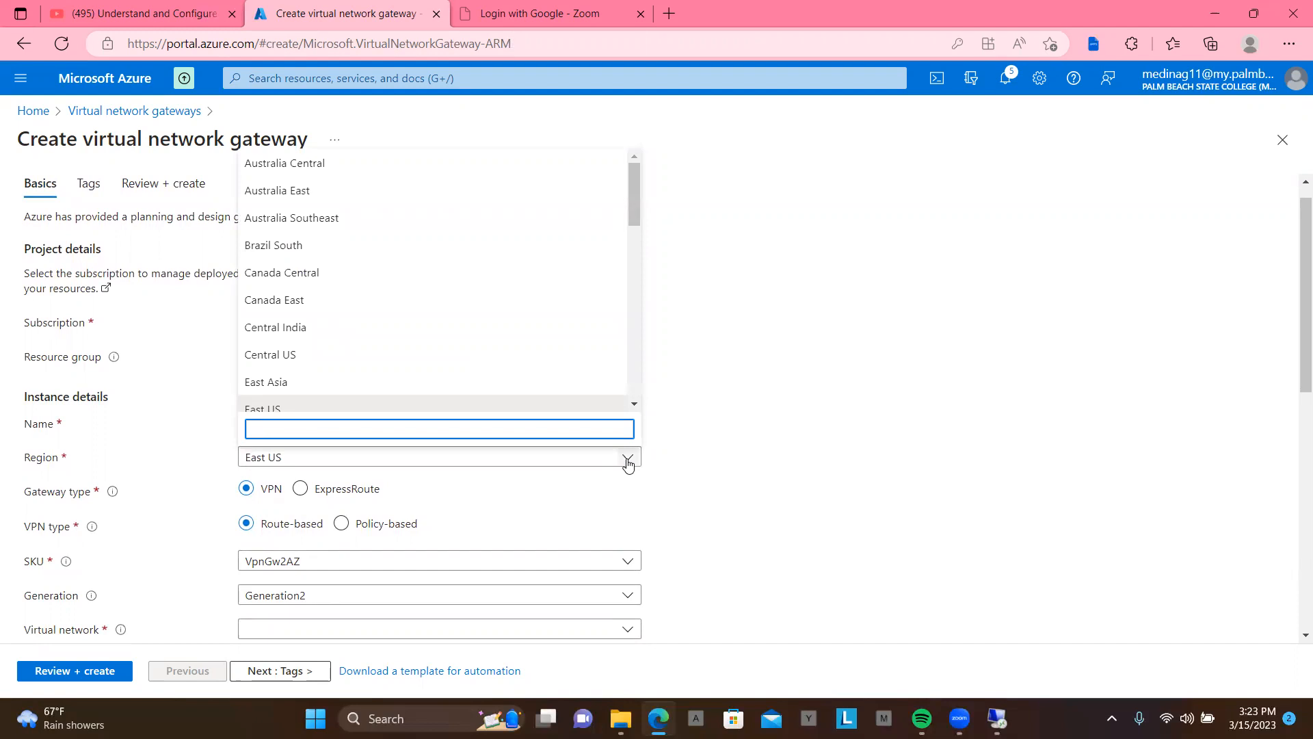
click(566, 283)
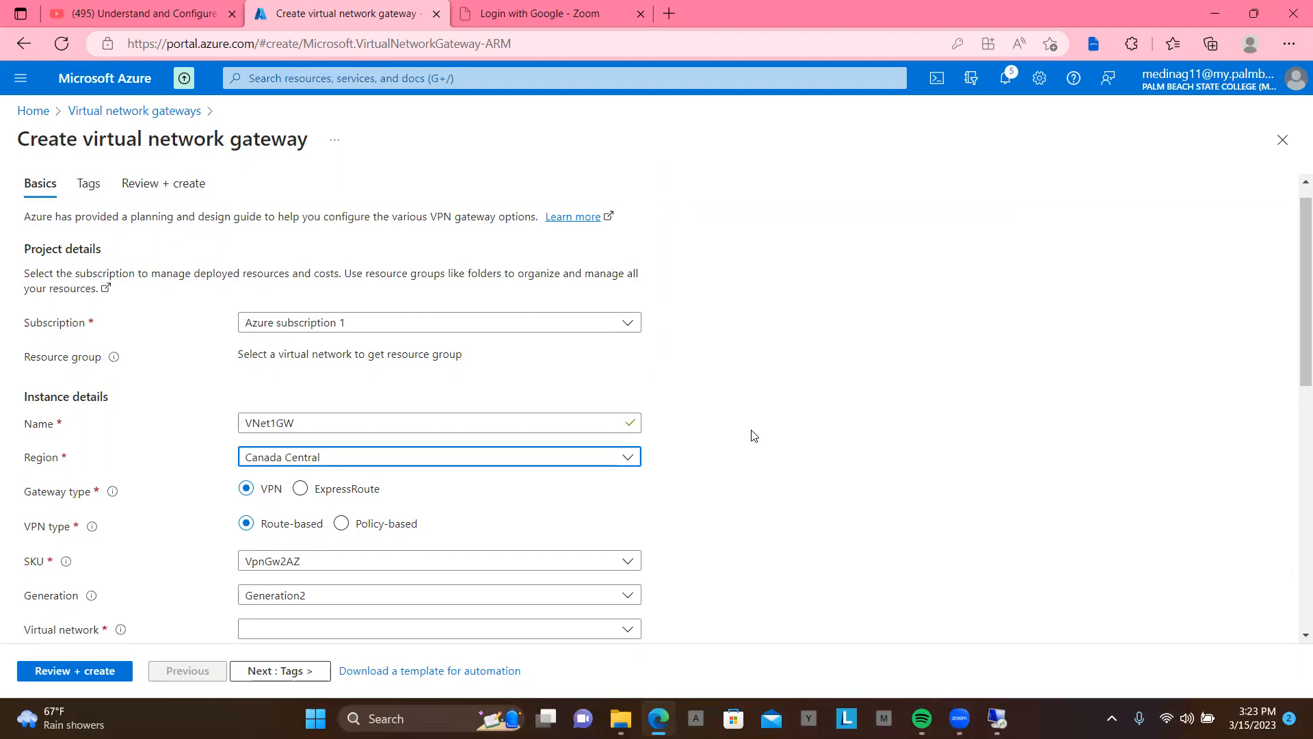
scroll(753, 436, down, 2)
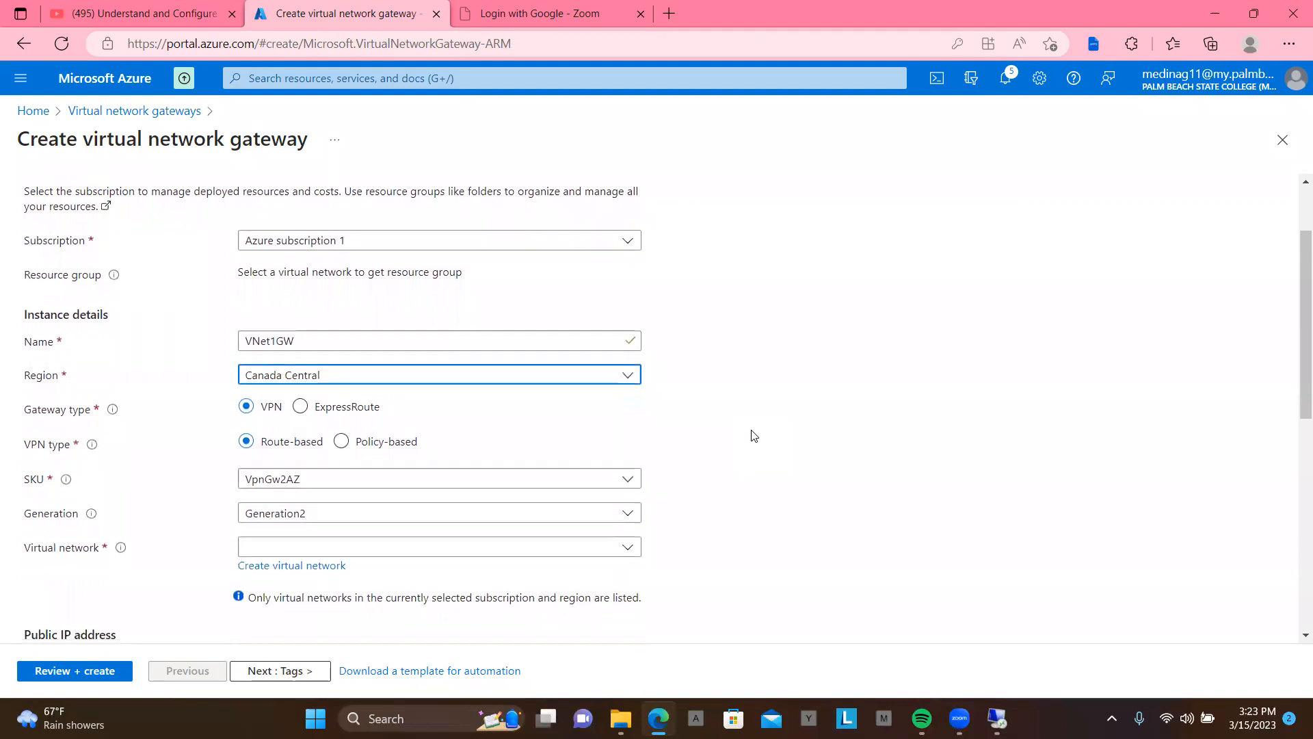
scroll(753, 436, down, 1)
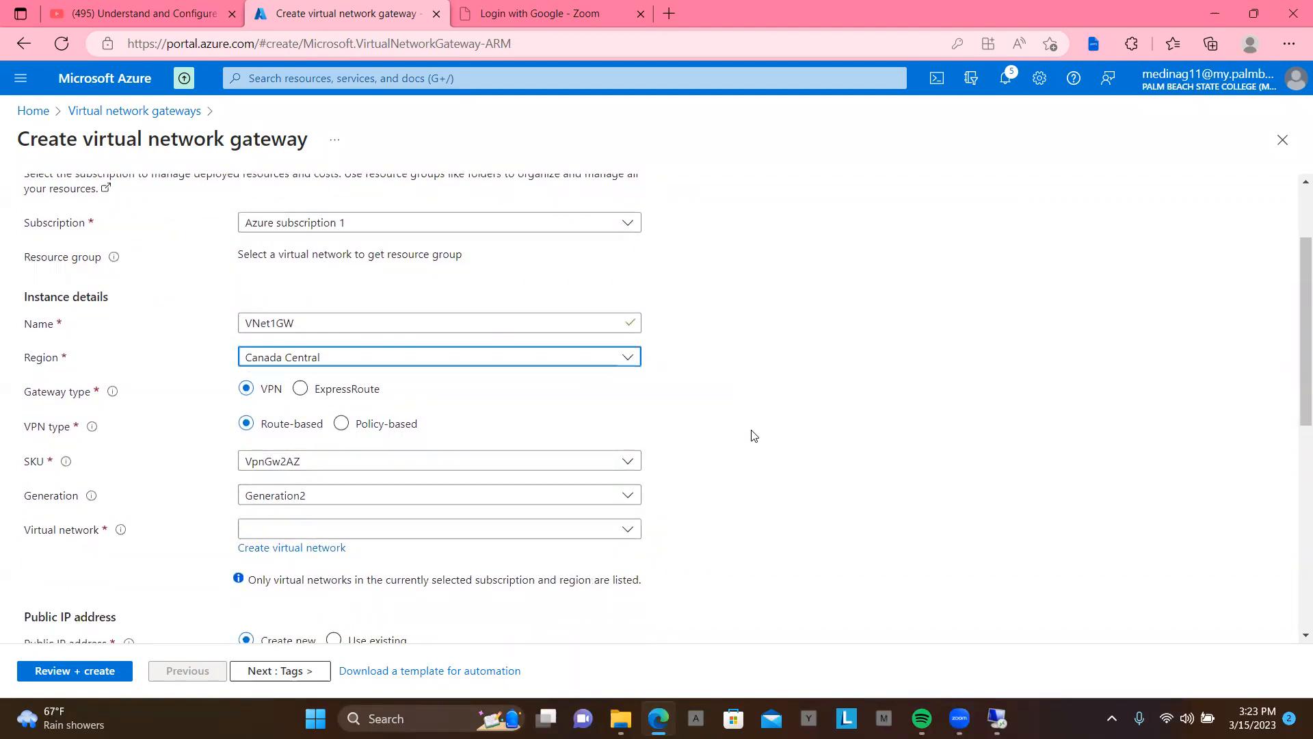
scroll(753, 436, down, 1)
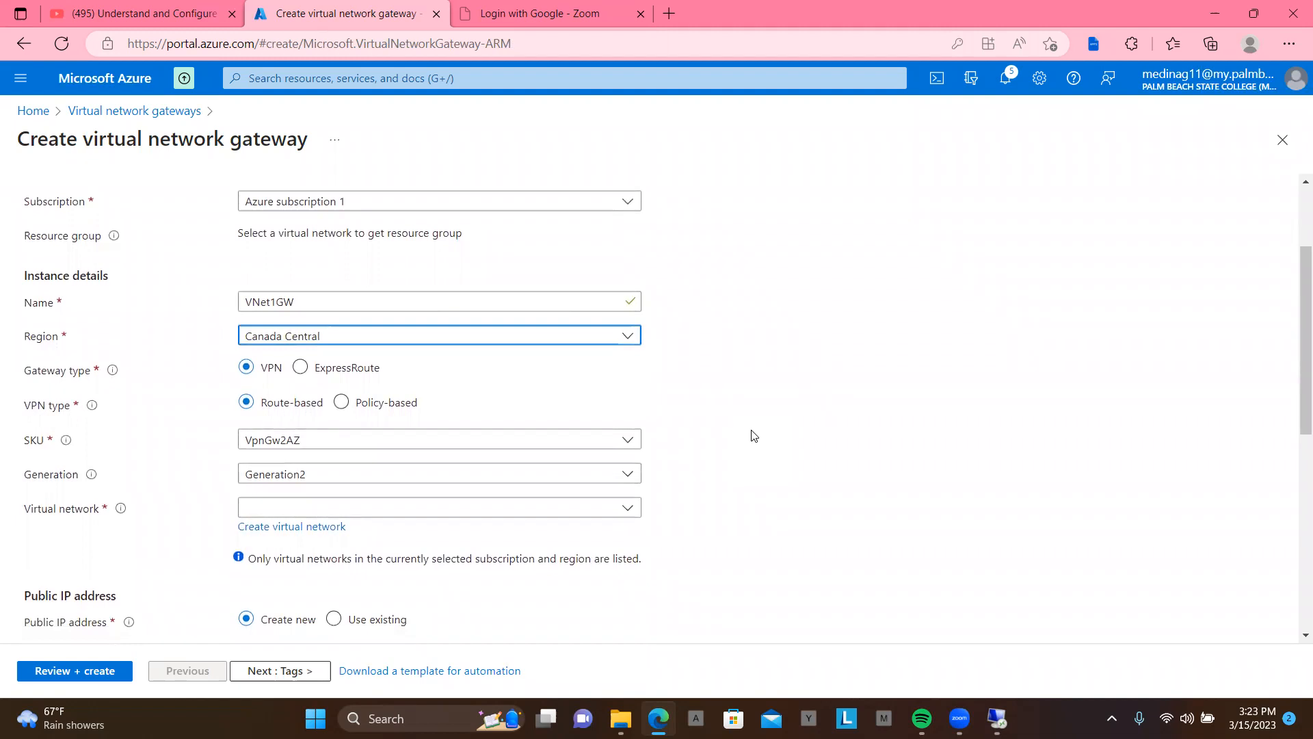
scroll(753, 435, down, 2)
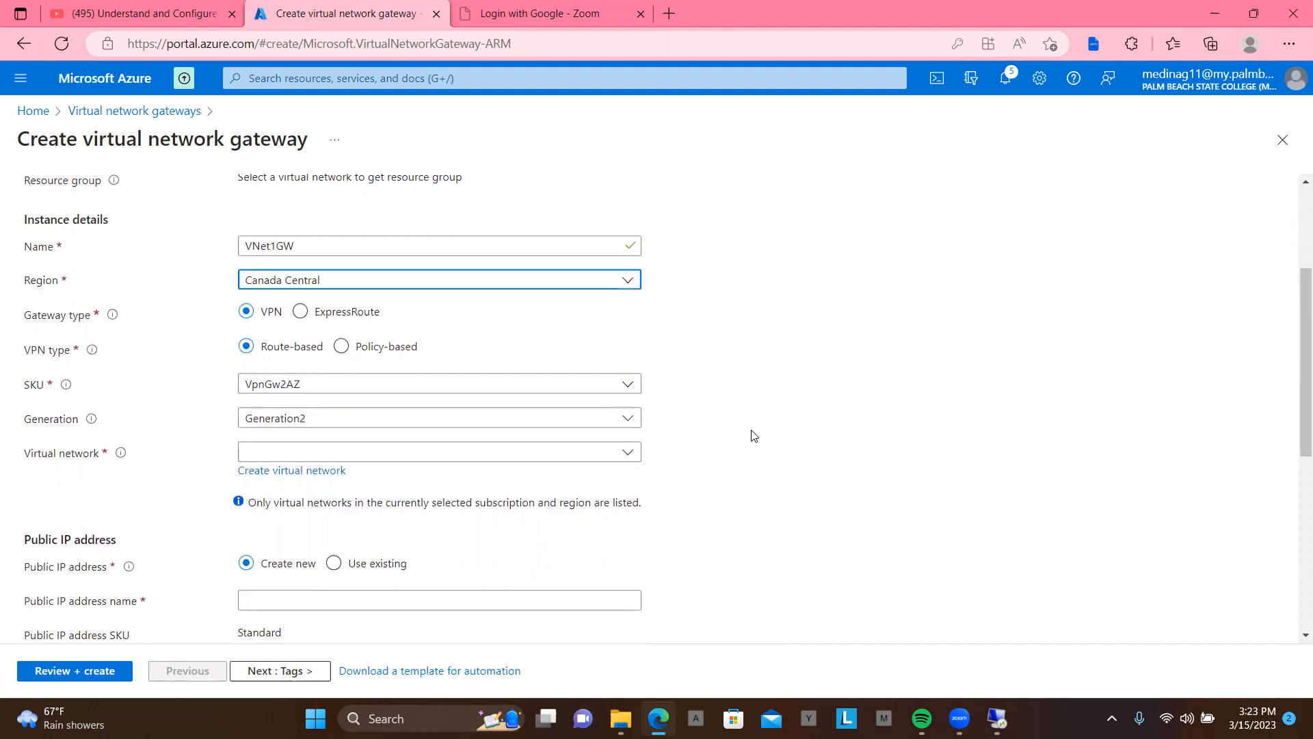
click(628, 454)
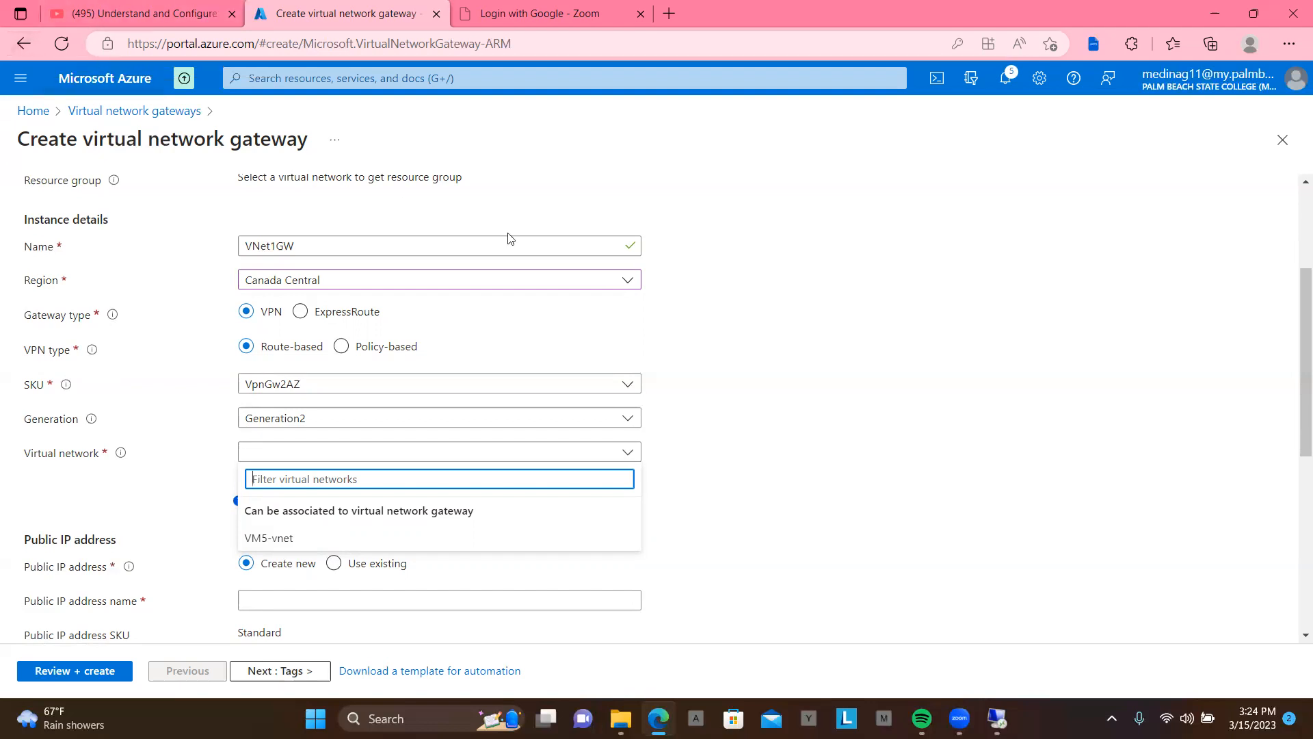
- Set the gateway's region to West Europe and choose vNet1 as its virtual network
click(630, 293)
drag(631, 415, 653, 626)
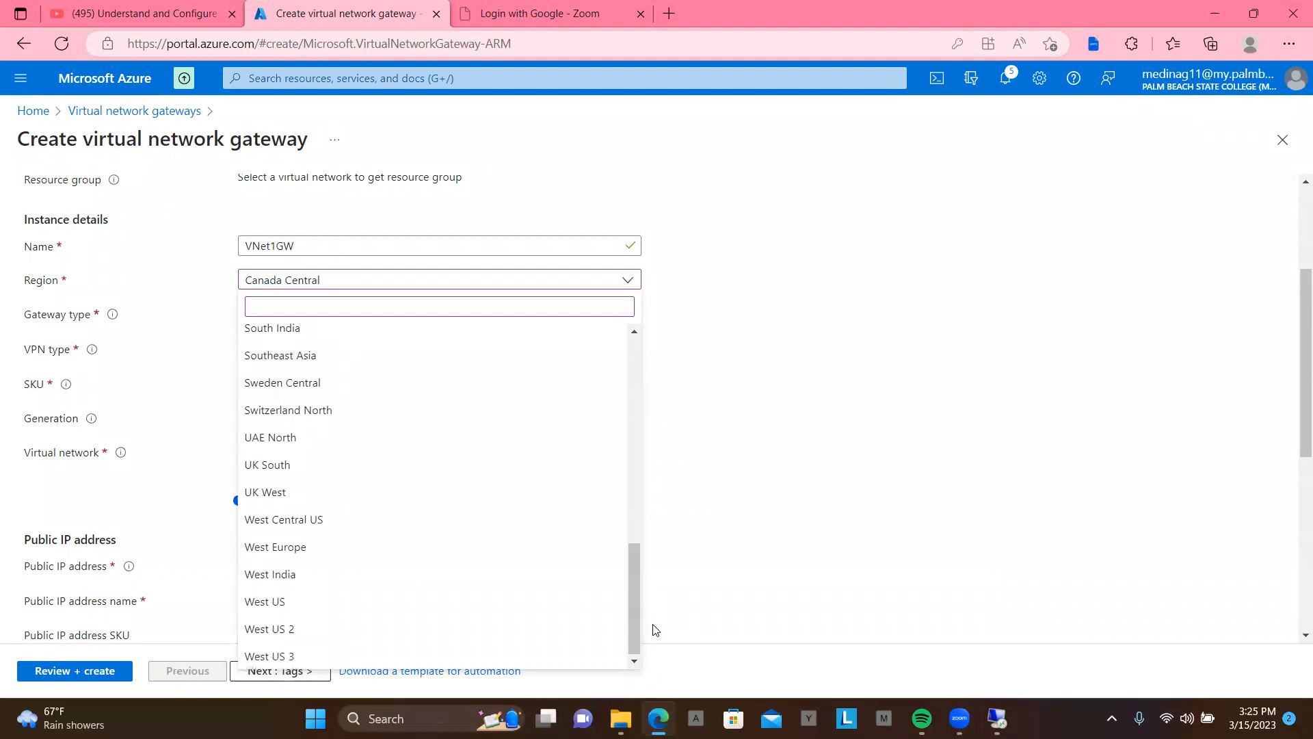
click(461, 547)
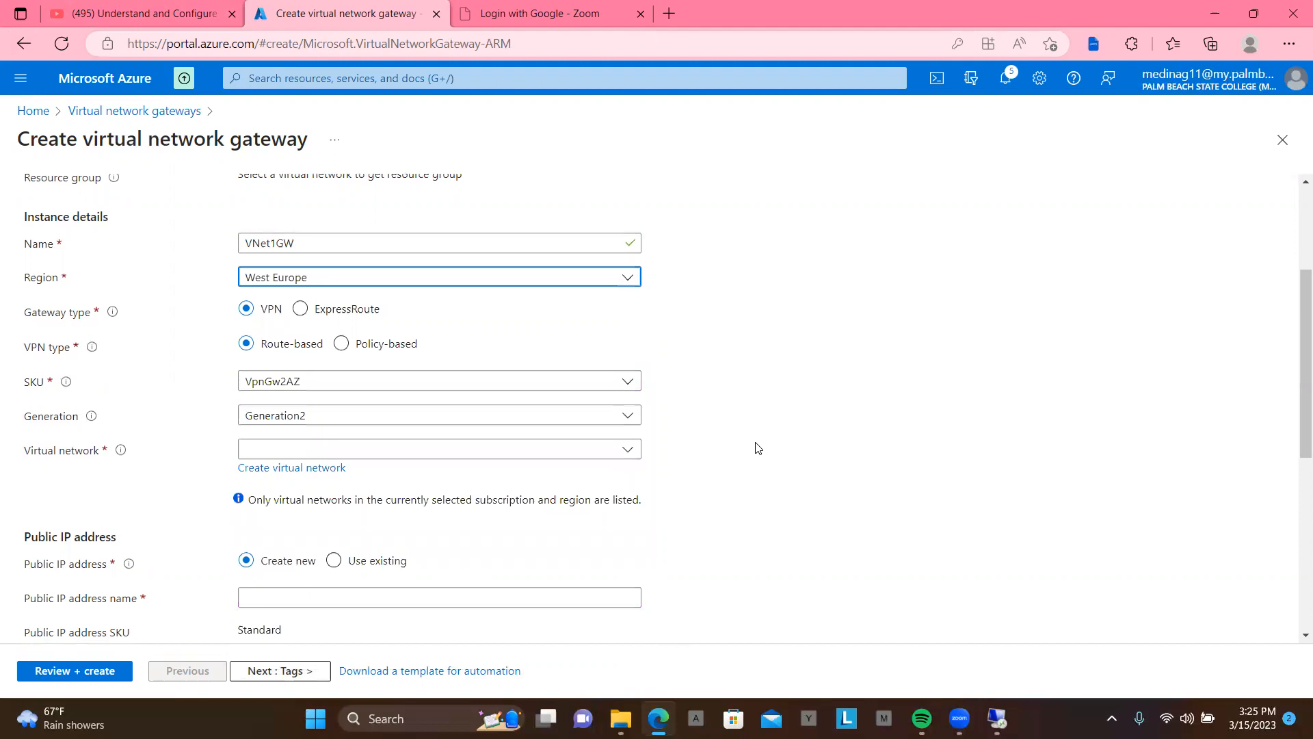
scroll(756, 448, down, 1)
click(629, 437)
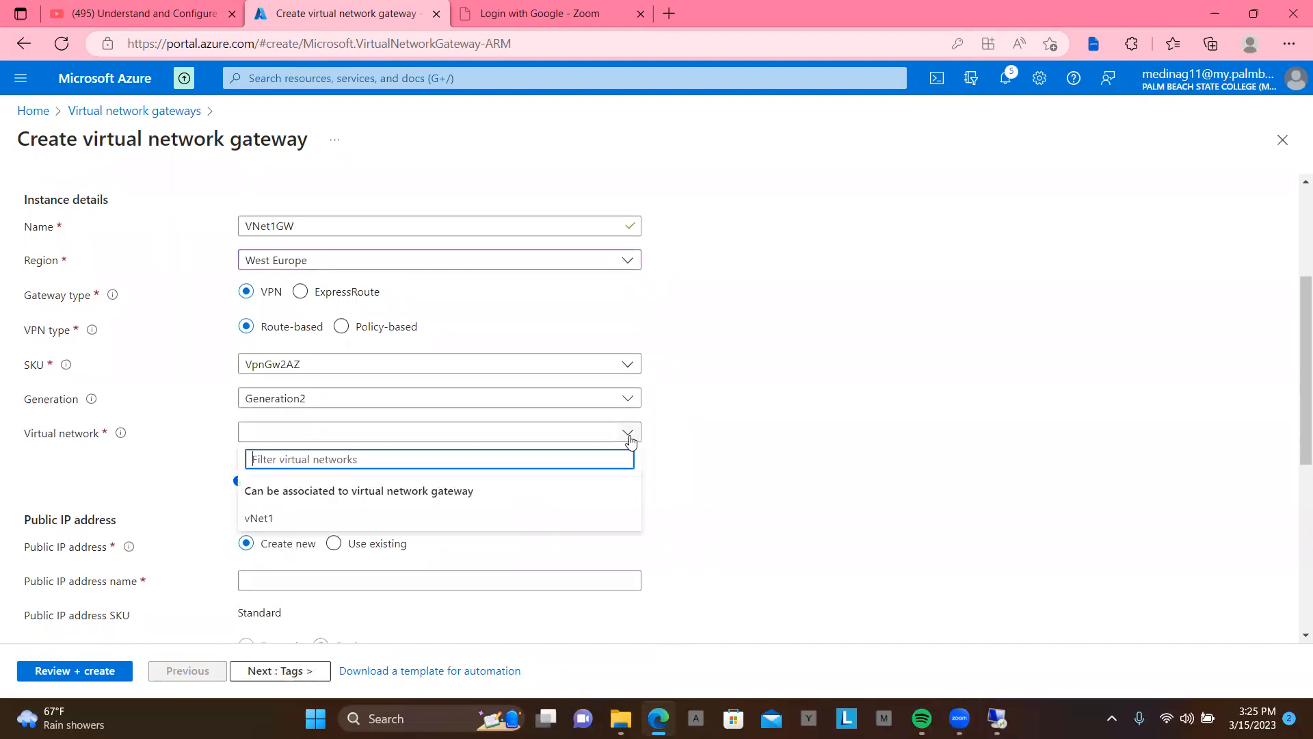
click(601, 519)
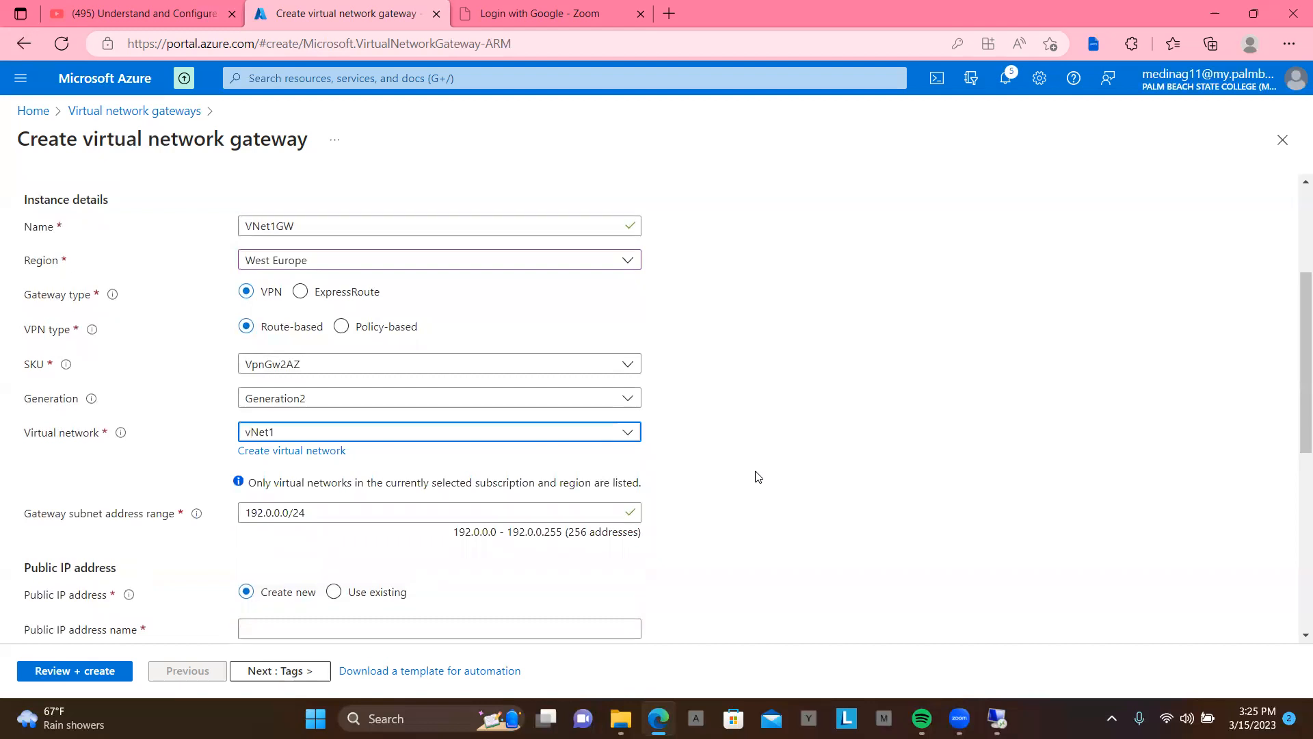
- Review the gateway's resource group, VPN type, SKU, subnet address range, public IP address and active-active mode settings
scroll(758, 477, down, 2)
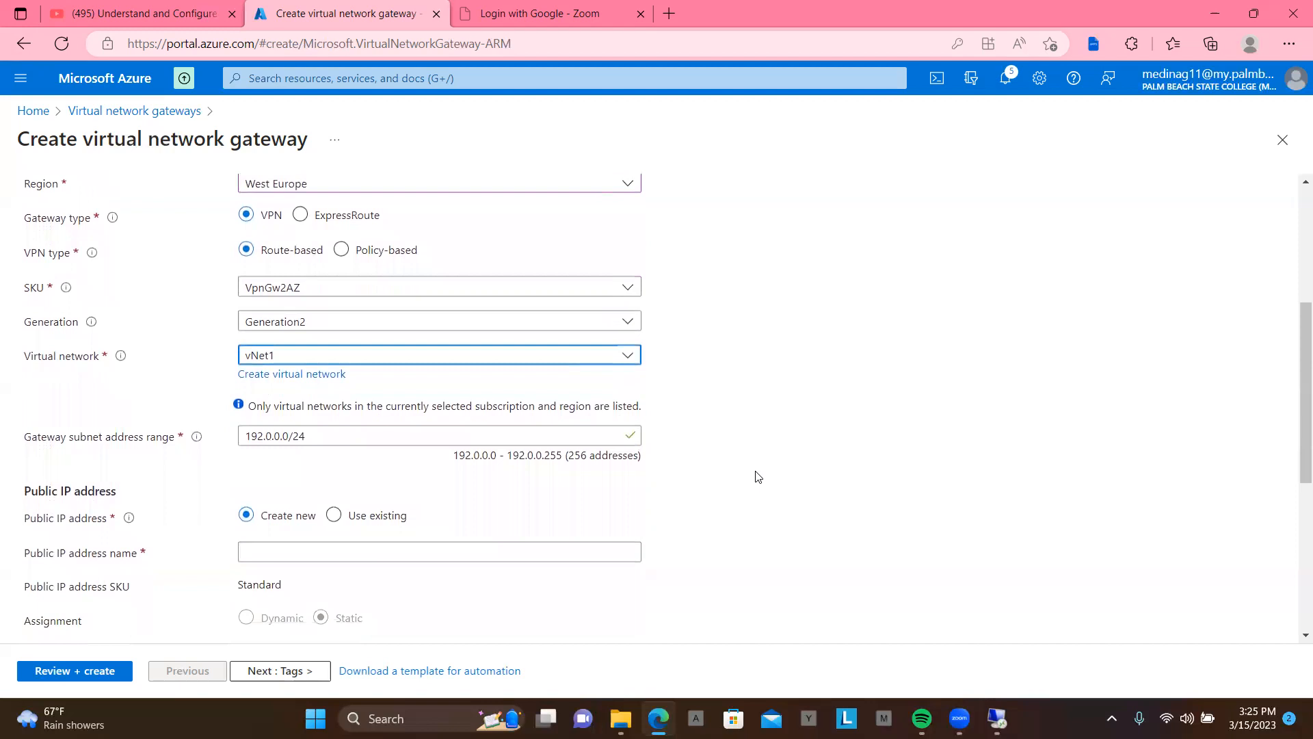
scroll(758, 477, up, 1)
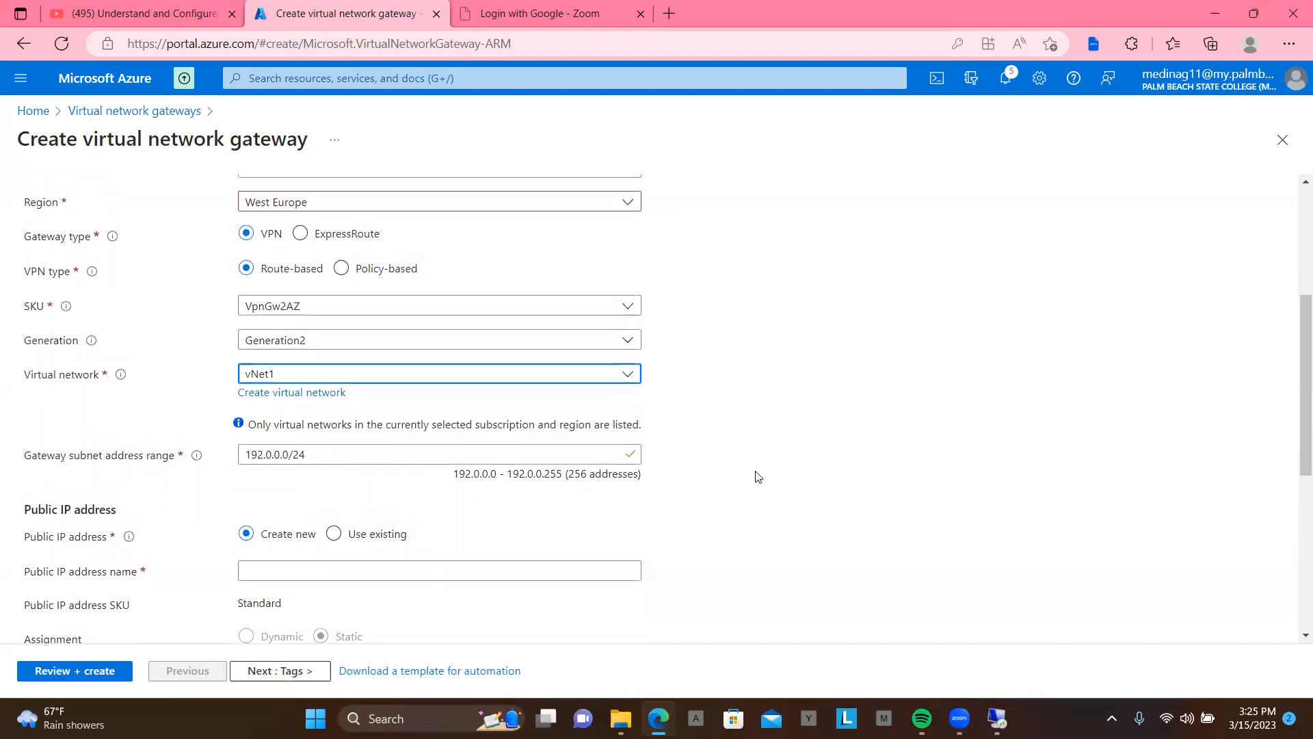
scroll(757, 477, up, 1)
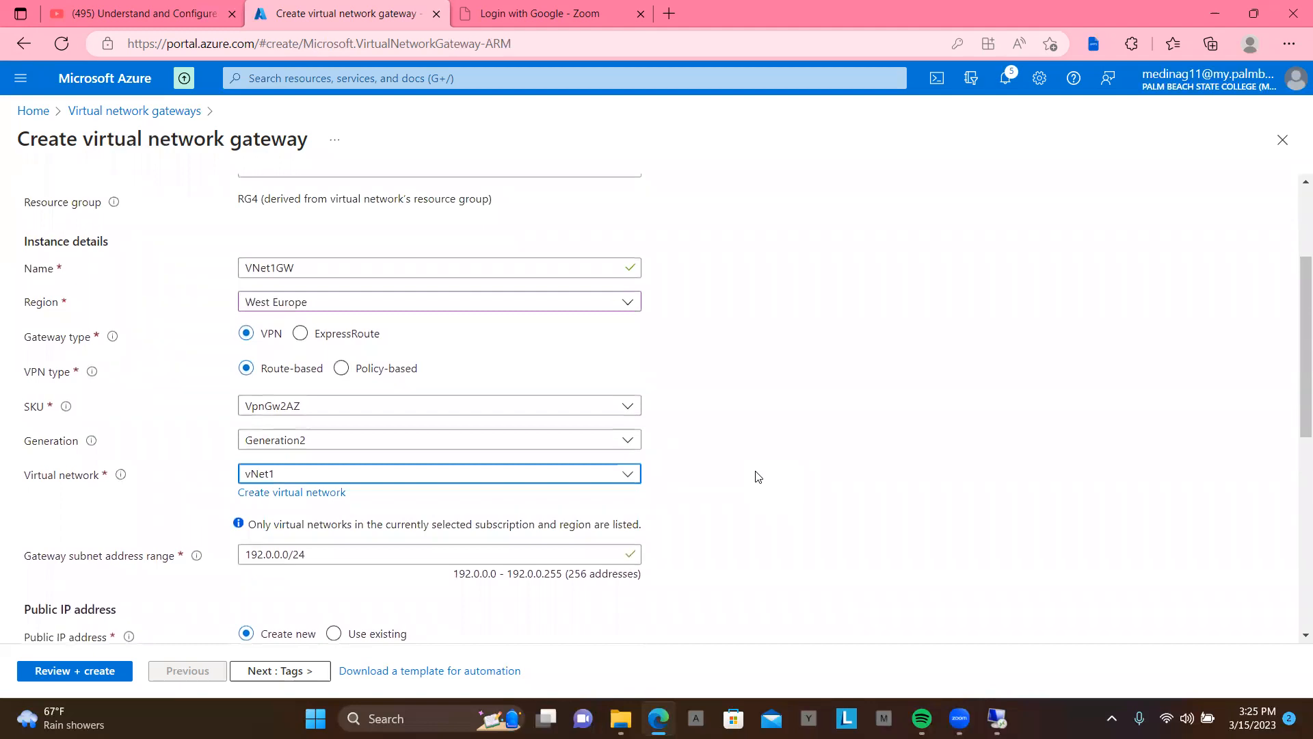
scroll(758, 477, up, 1)
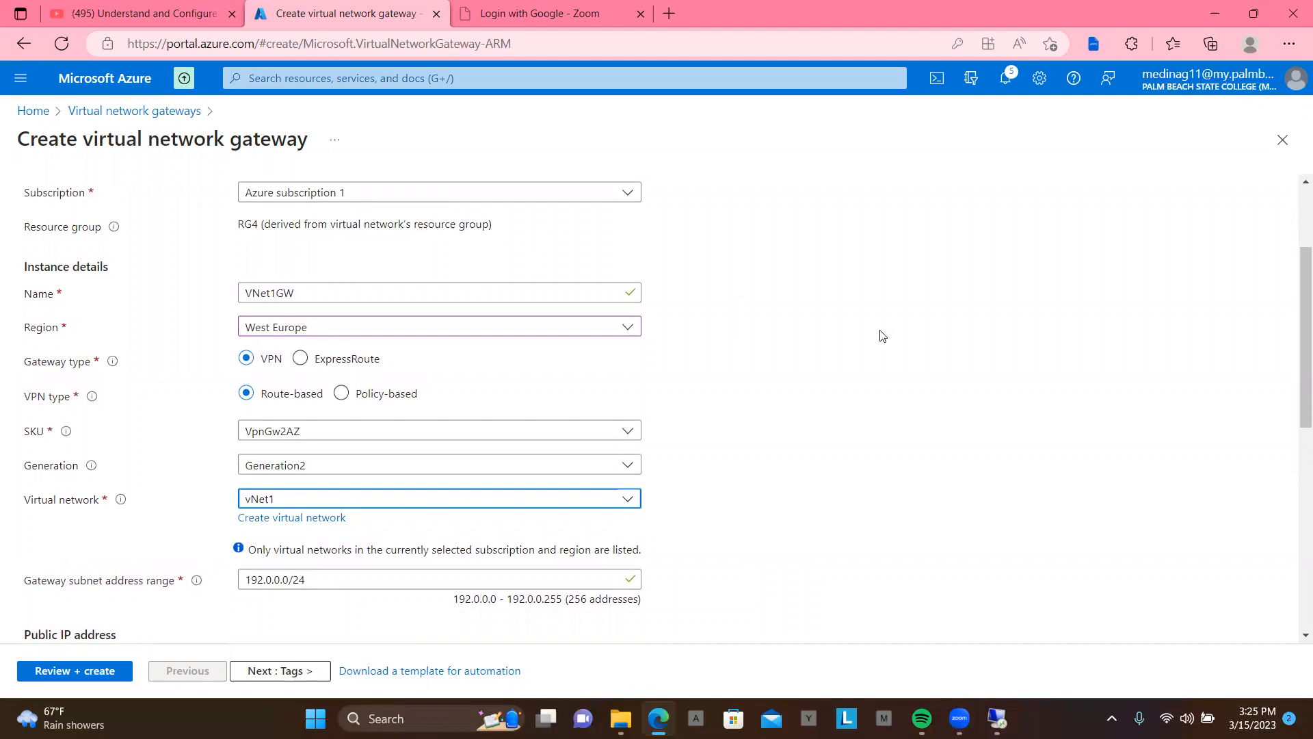
scroll(882, 335, down, 1)
scroll(882, 335, down, 2)
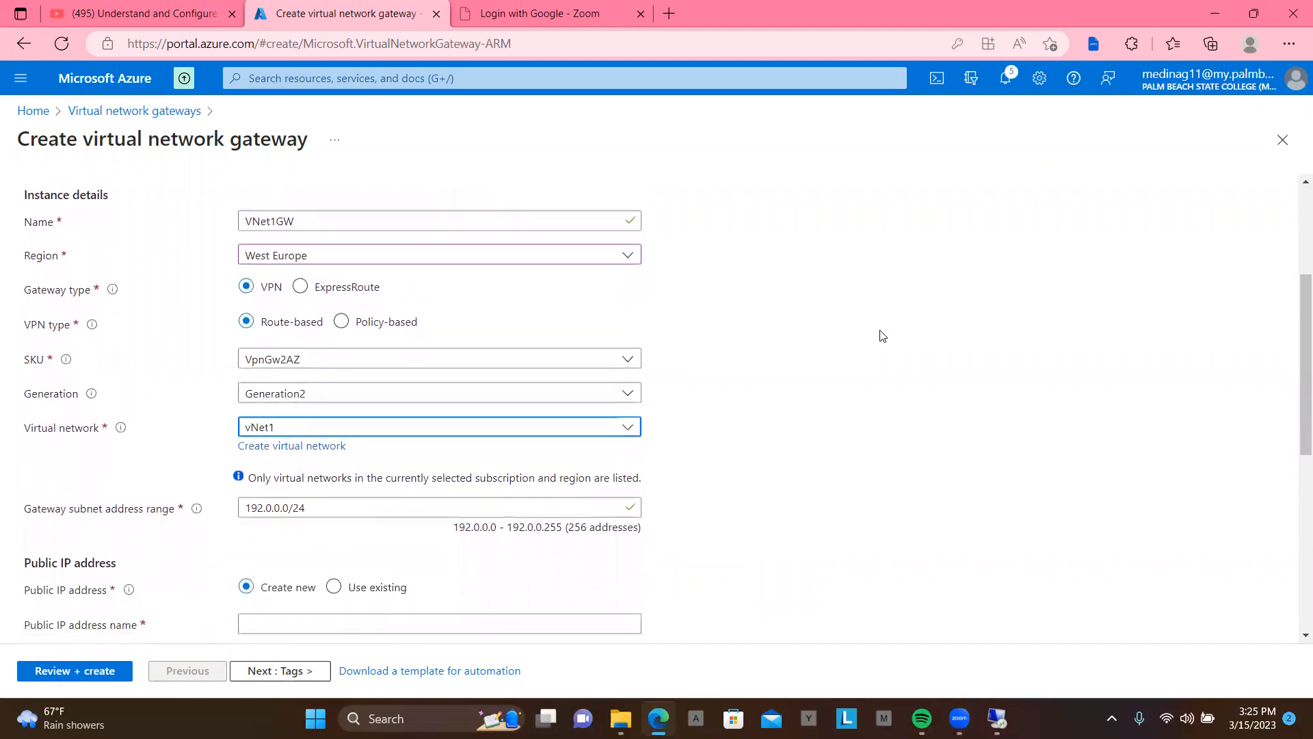
scroll(882, 335, down, 5)
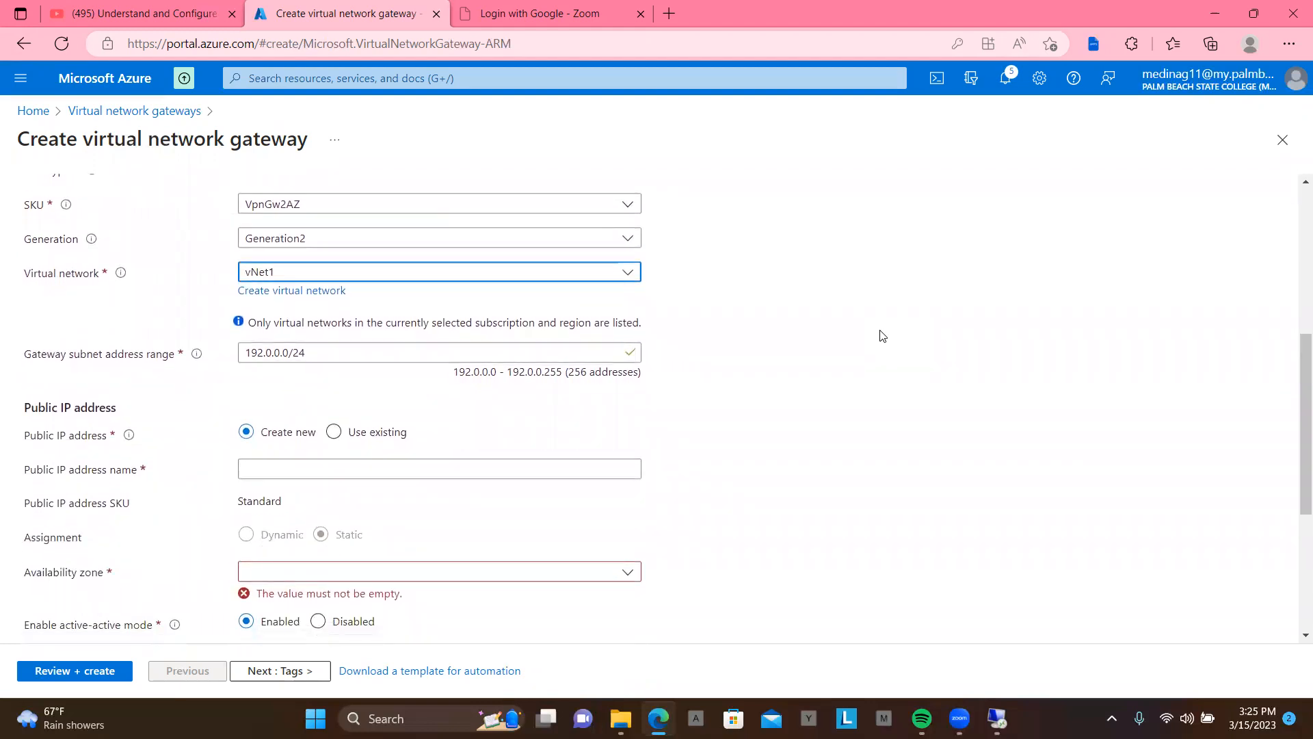
scroll(882, 335, down, 2)
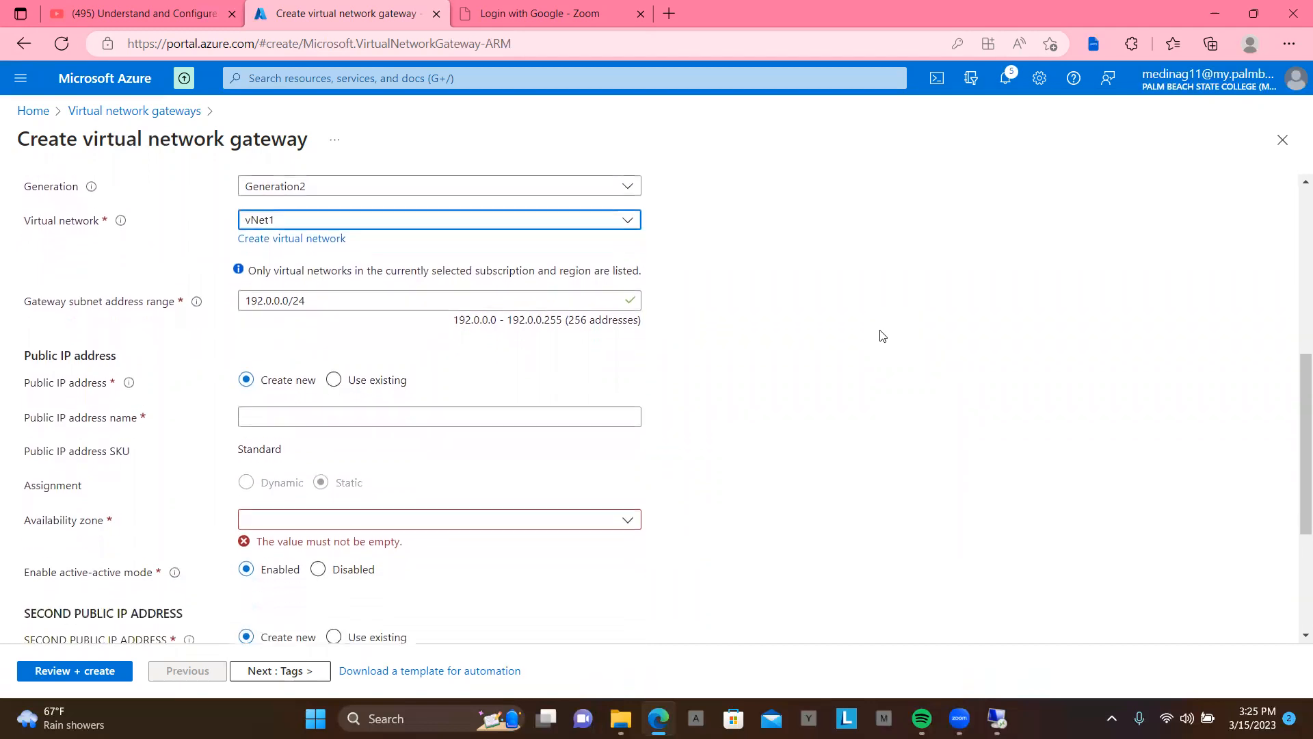
scroll(882, 335, up, 6)
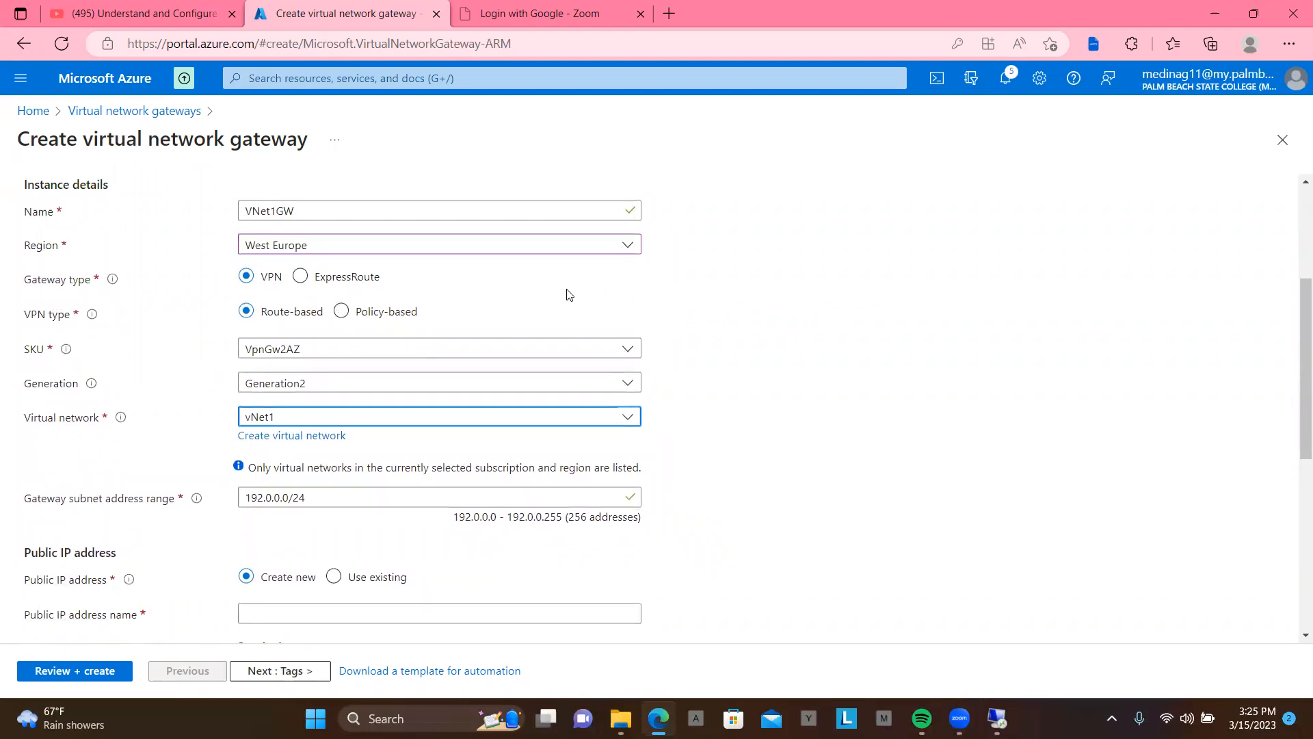
scroll(735, 340, down, 3)
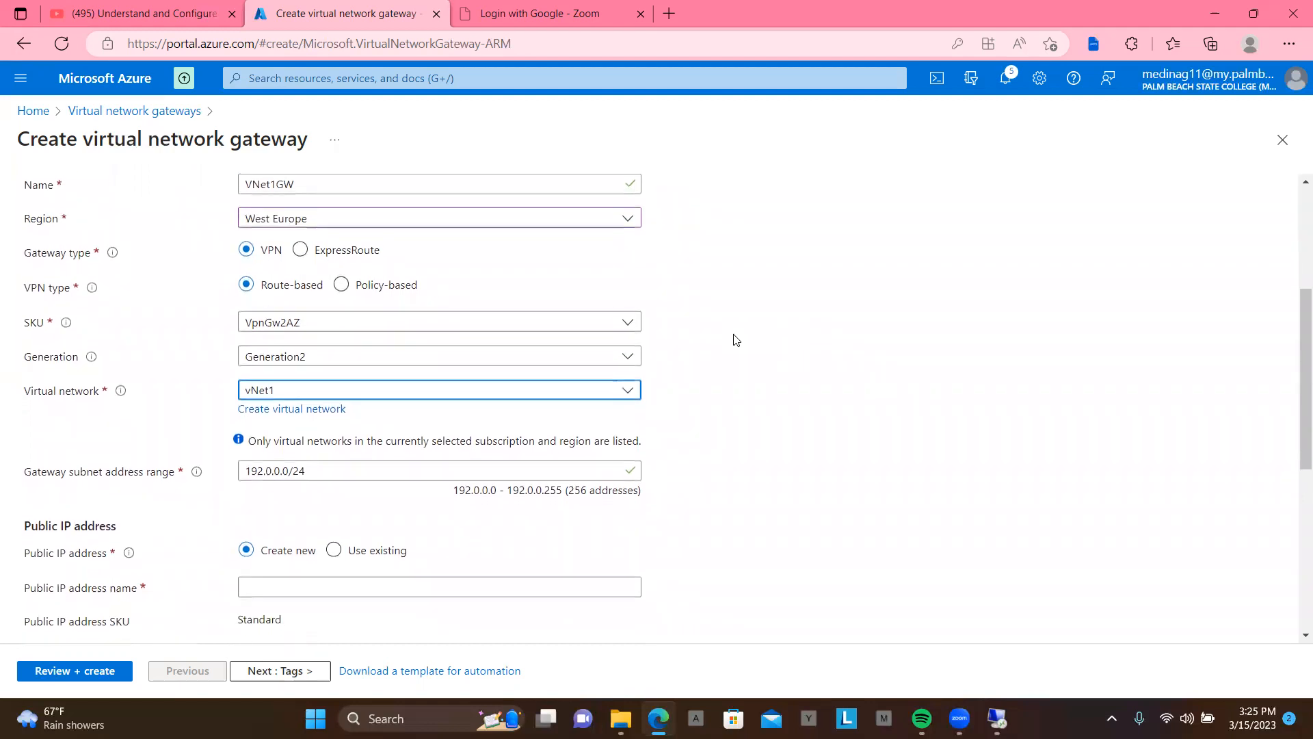
scroll(736, 340, down, 5)
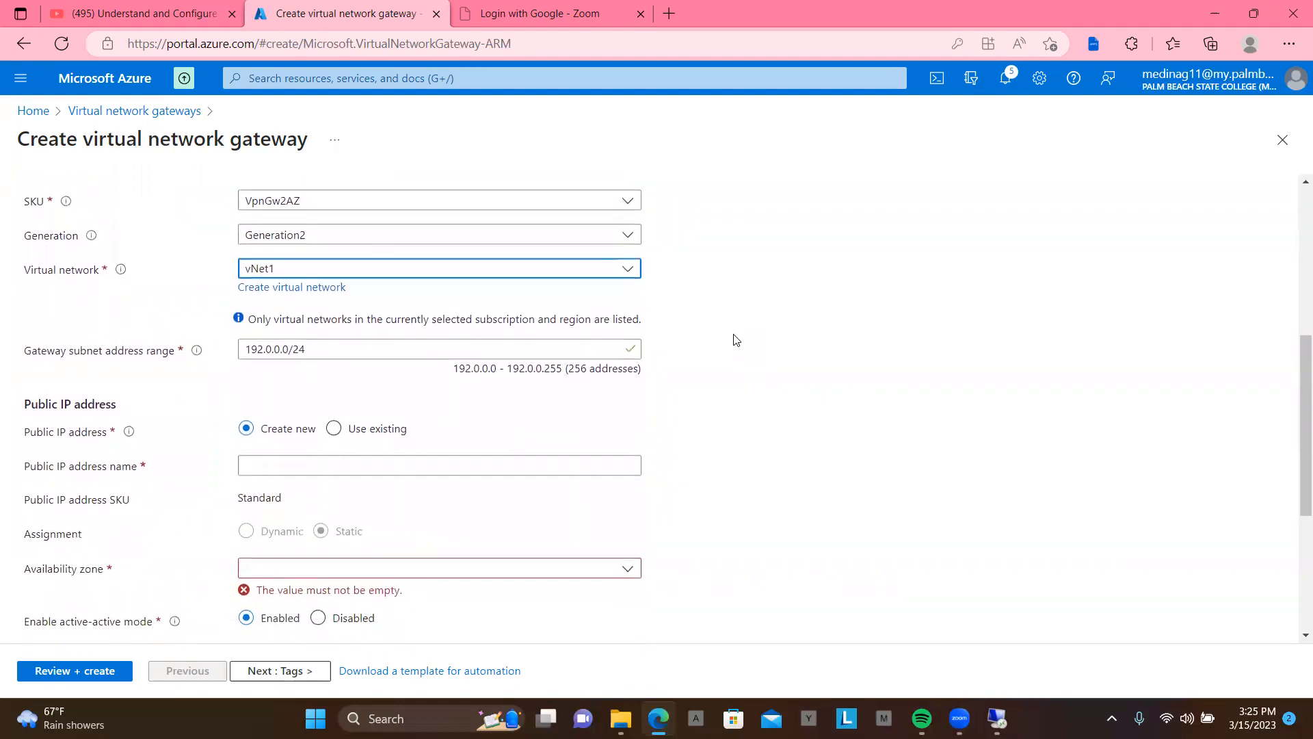
scroll(736, 339, down, 2)
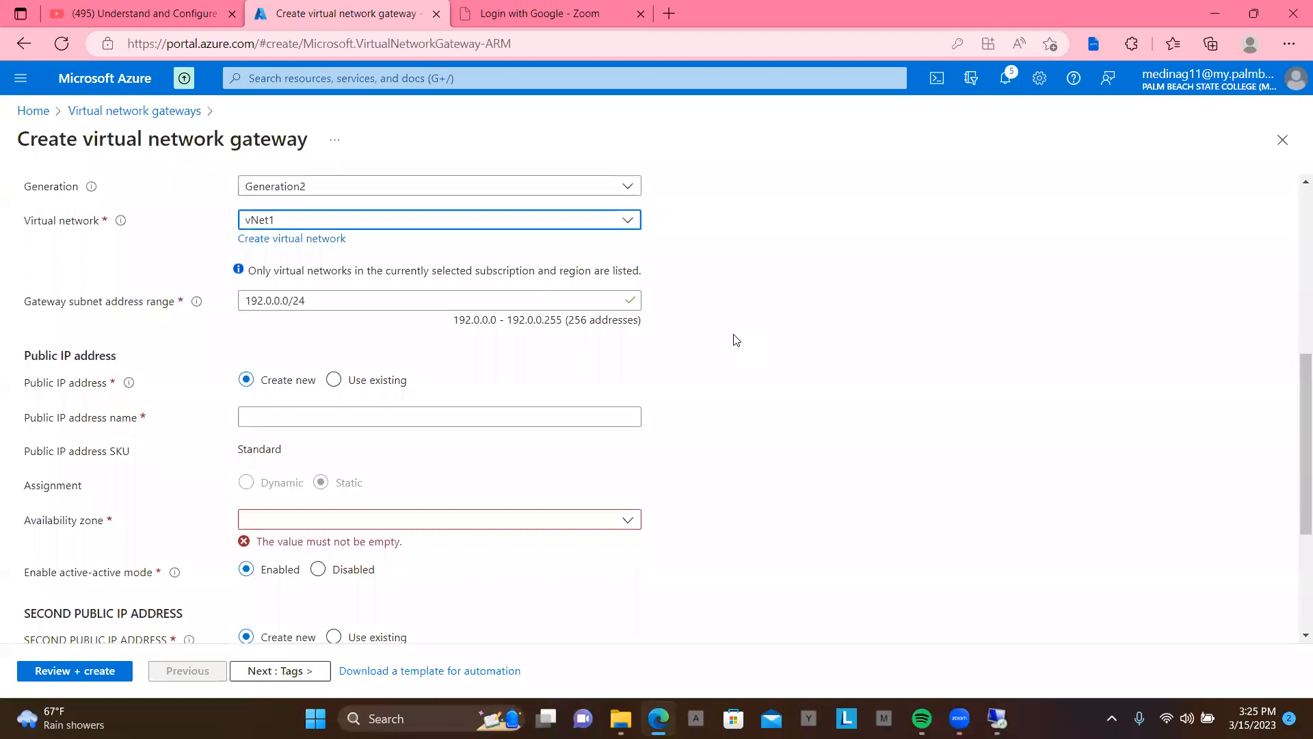
scroll(735, 340, up, 5)
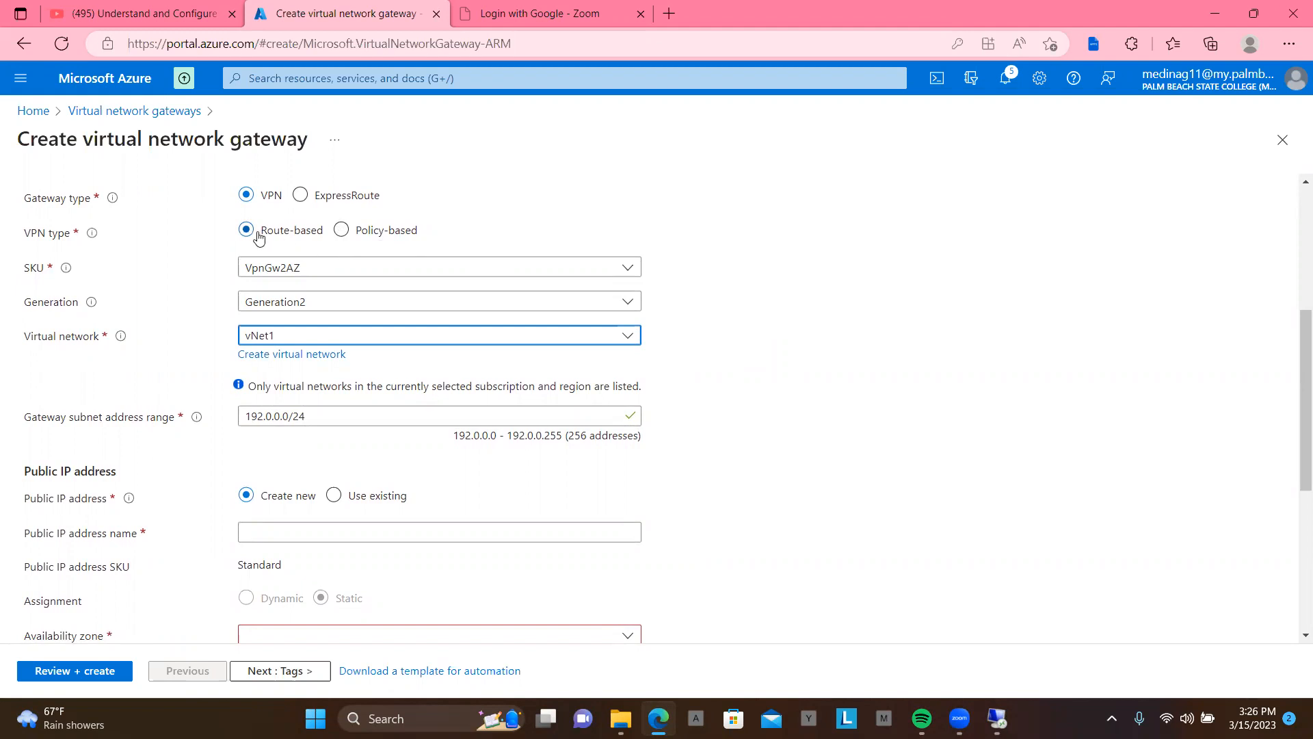
mouse_move(89, 238)
scroll(181, 260, down, 1)
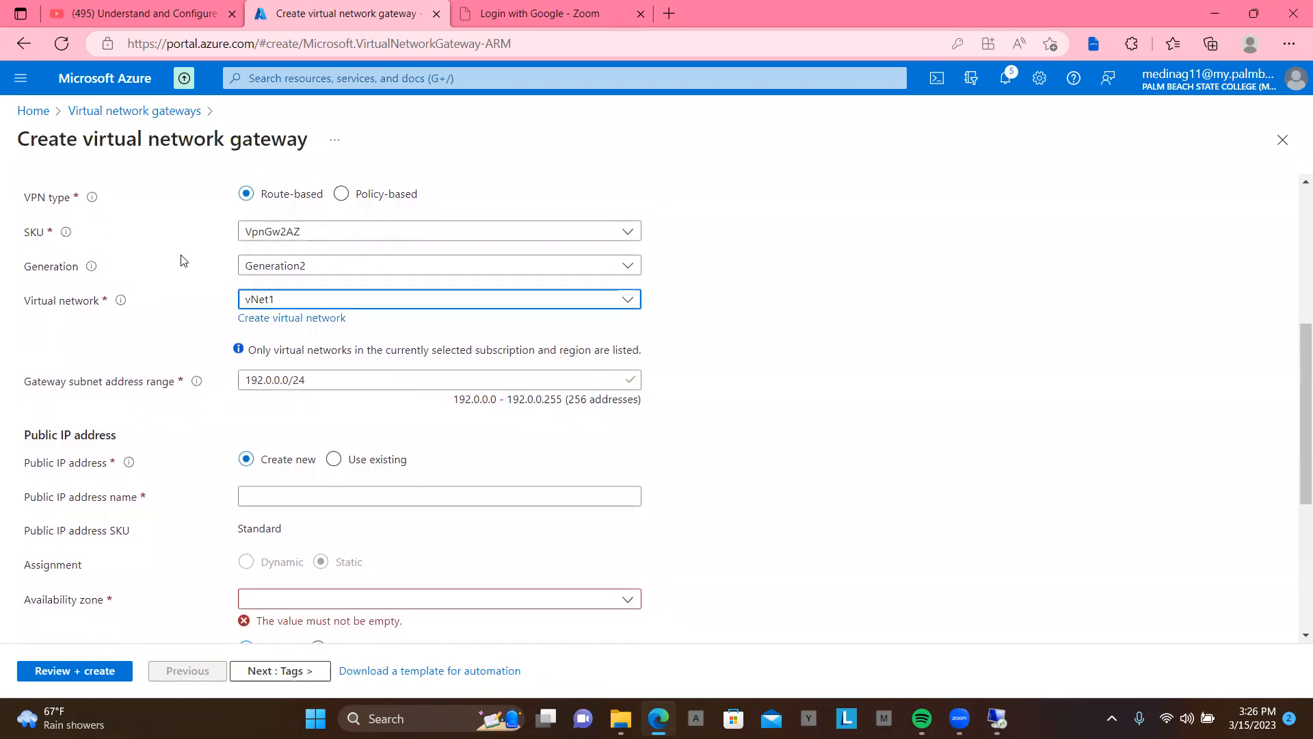
scroll(181, 260, down, 1)
scroll(181, 260, down, 2)
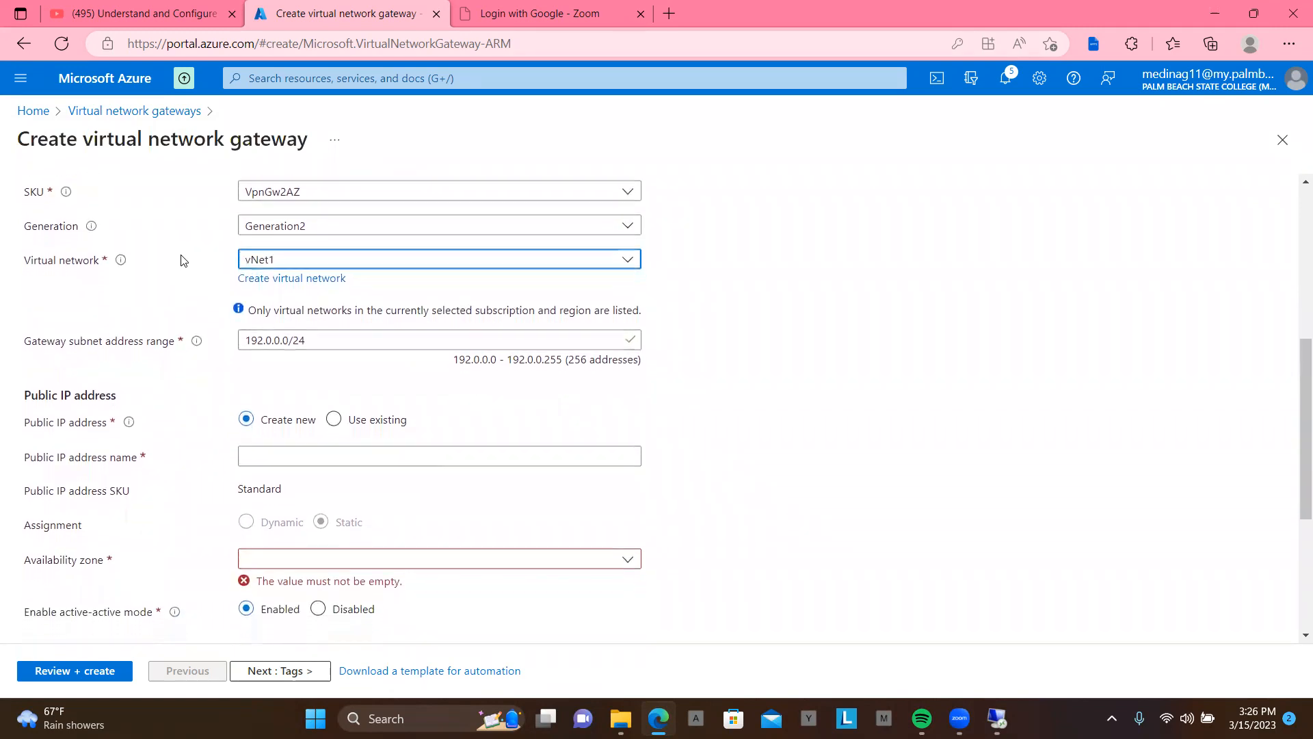
scroll(181, 260, down, 1)
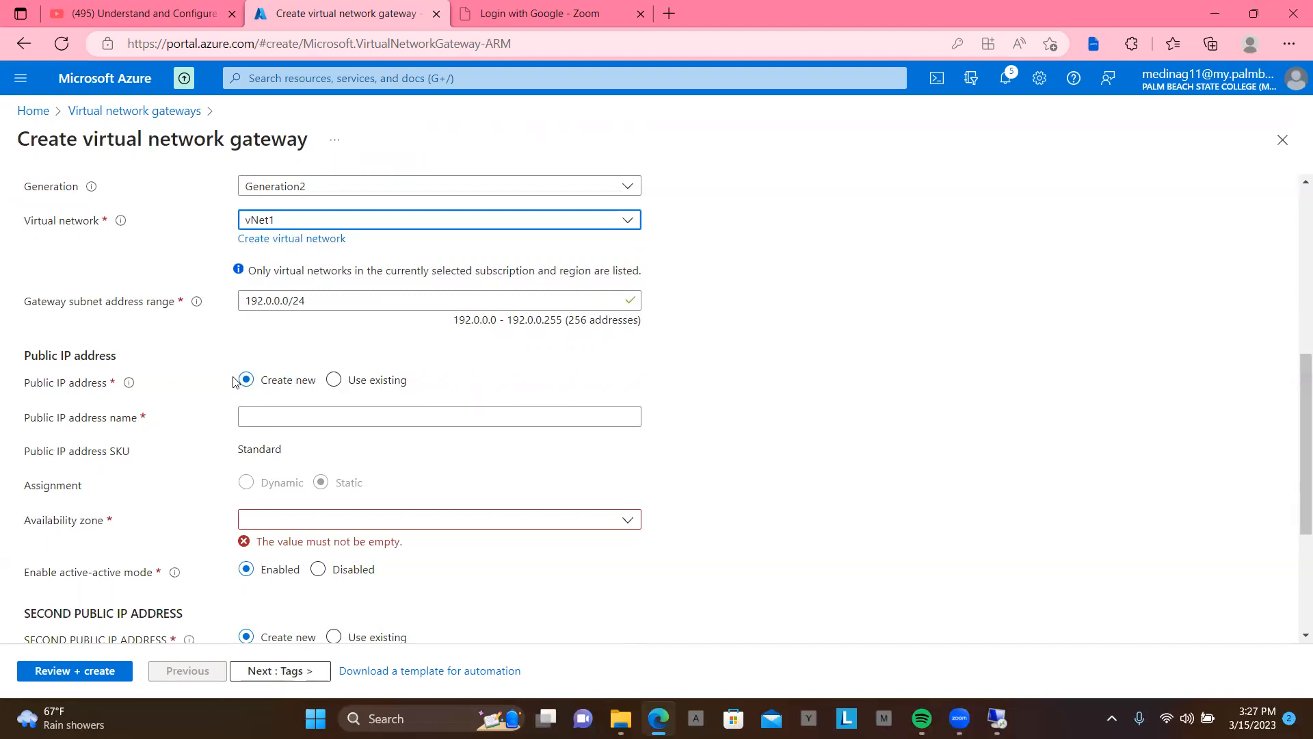
- Name the gateway's new public IP address rtsvnp1 and set its availability zone to Zone-redundant
scroll(233, 381, up, 2)
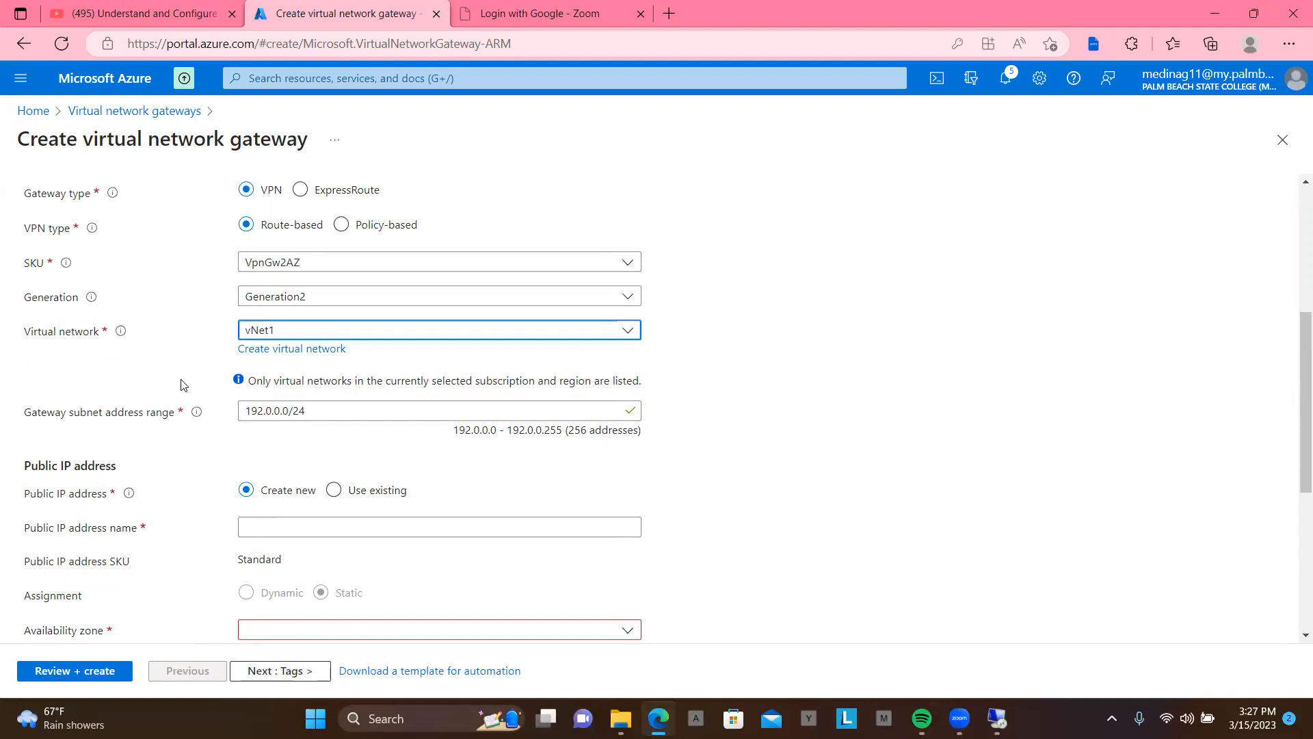
scroll(182, 384, down, 1)
scroll(182, 381, down, 1)
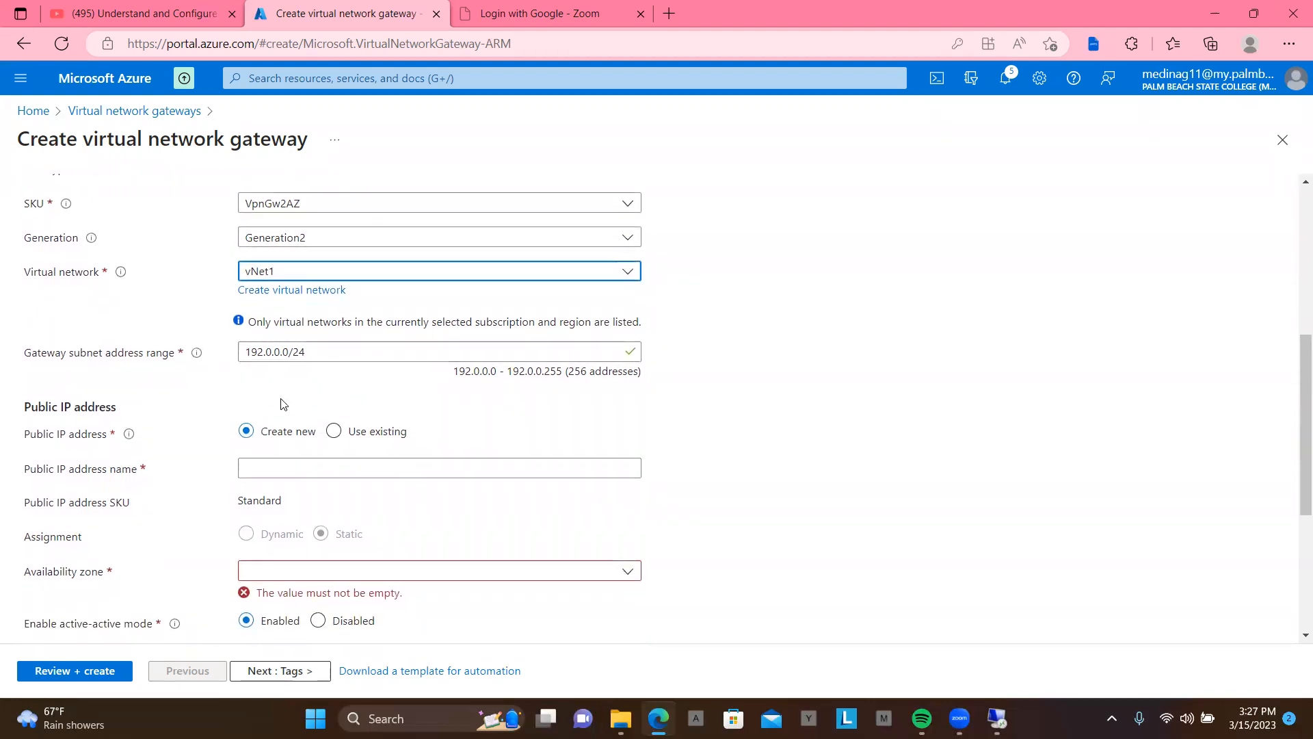
scroll(281, 404, down, 1)
click(253, 384)
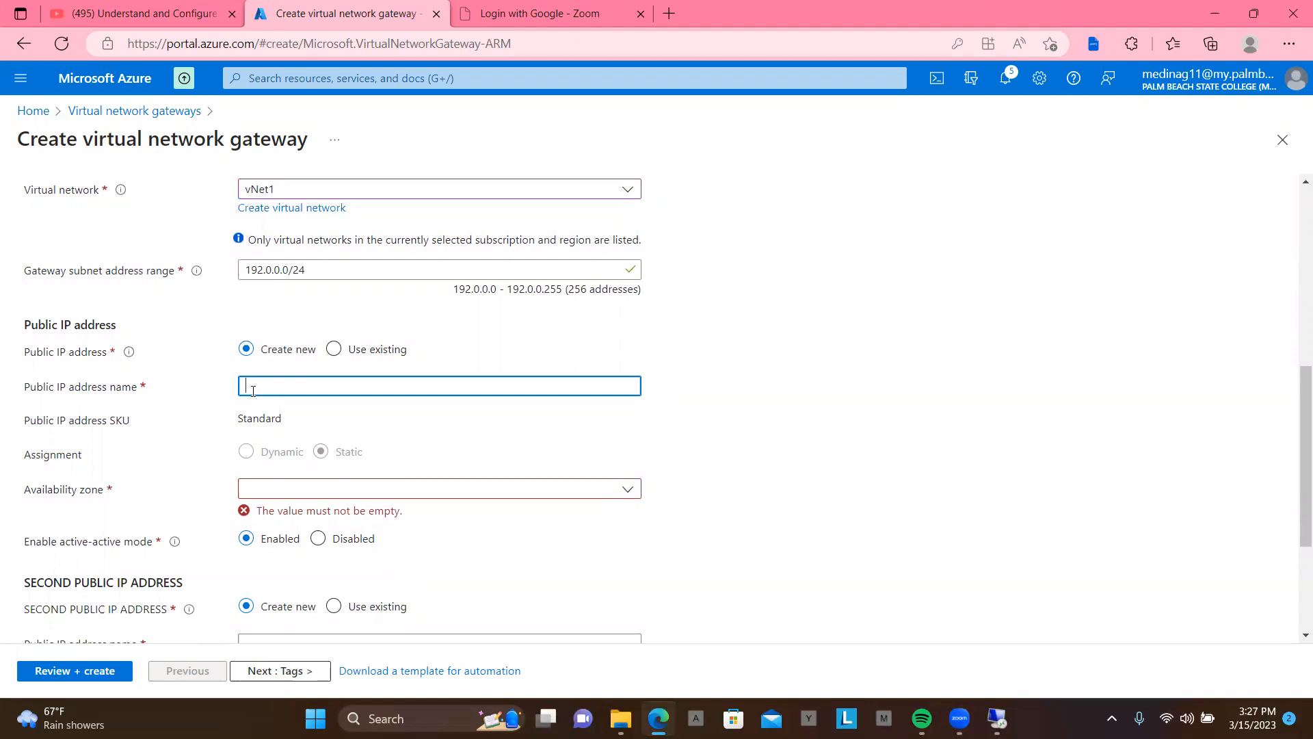
text(rtsvnp1)
scroll(183, 470, down, 1)
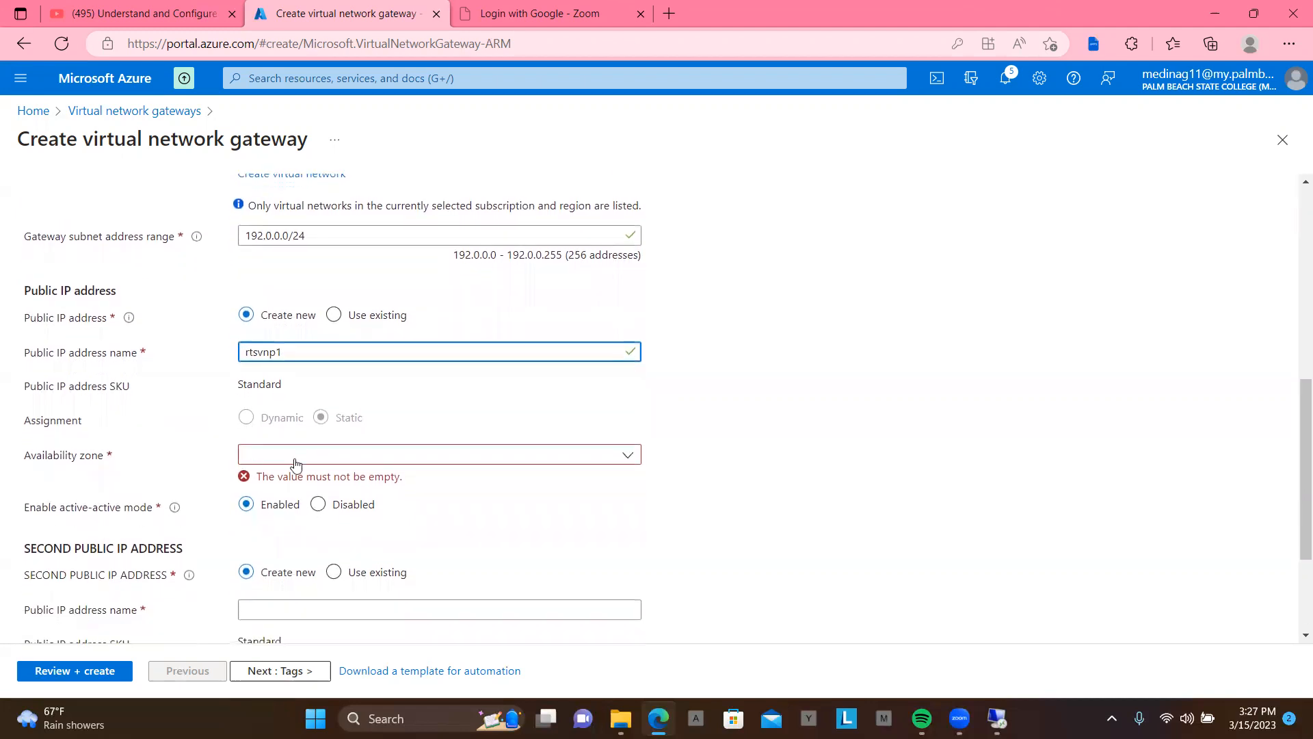
click(625, 456)
click(611, 484)
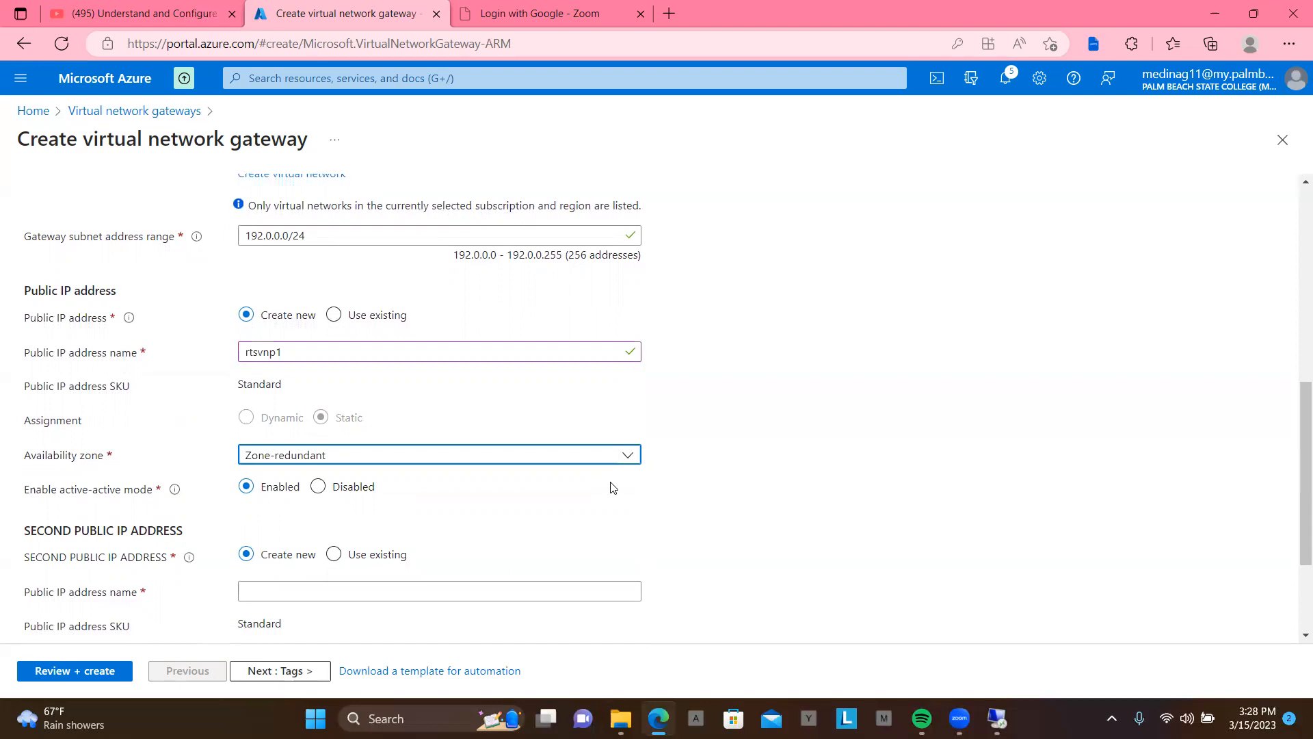
- Set the second public IP address's availability zone to Zone-redundant and submit the gateway configuration for validation
scroll(613, 487, down, 2)
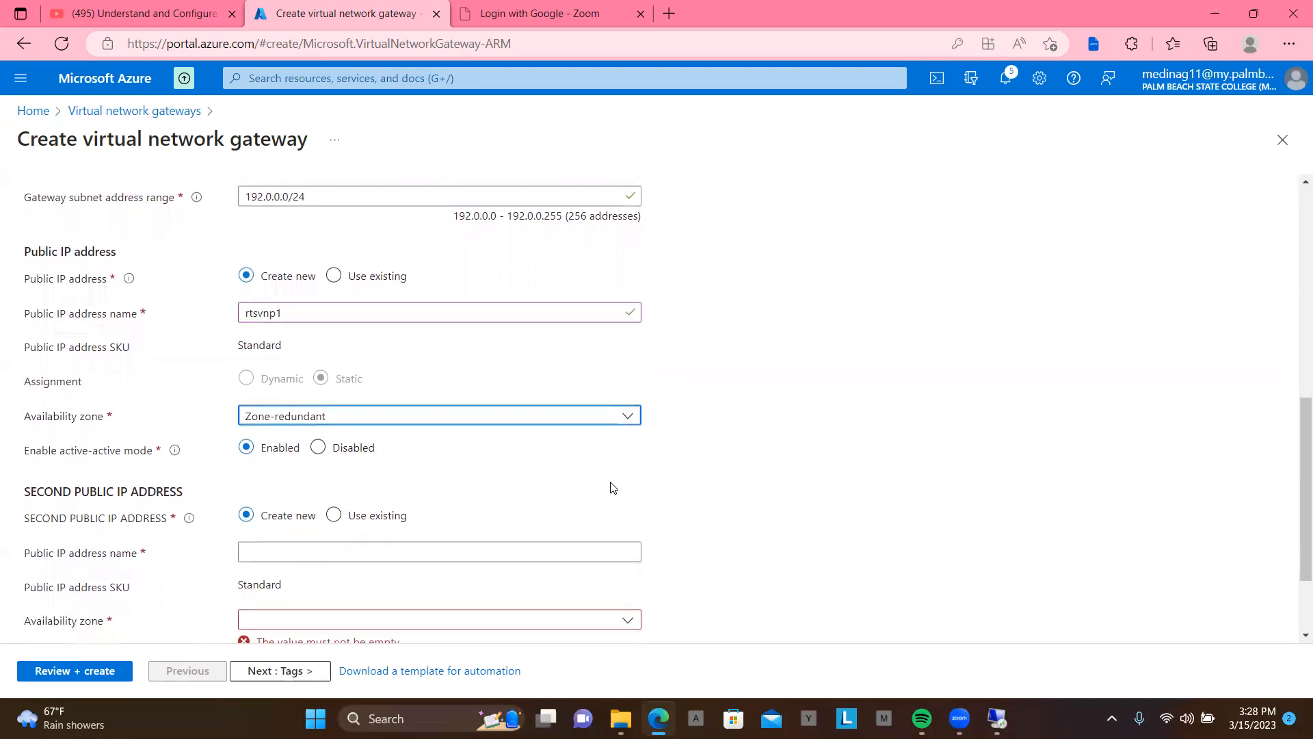
scroll(613, 487, down, 1)
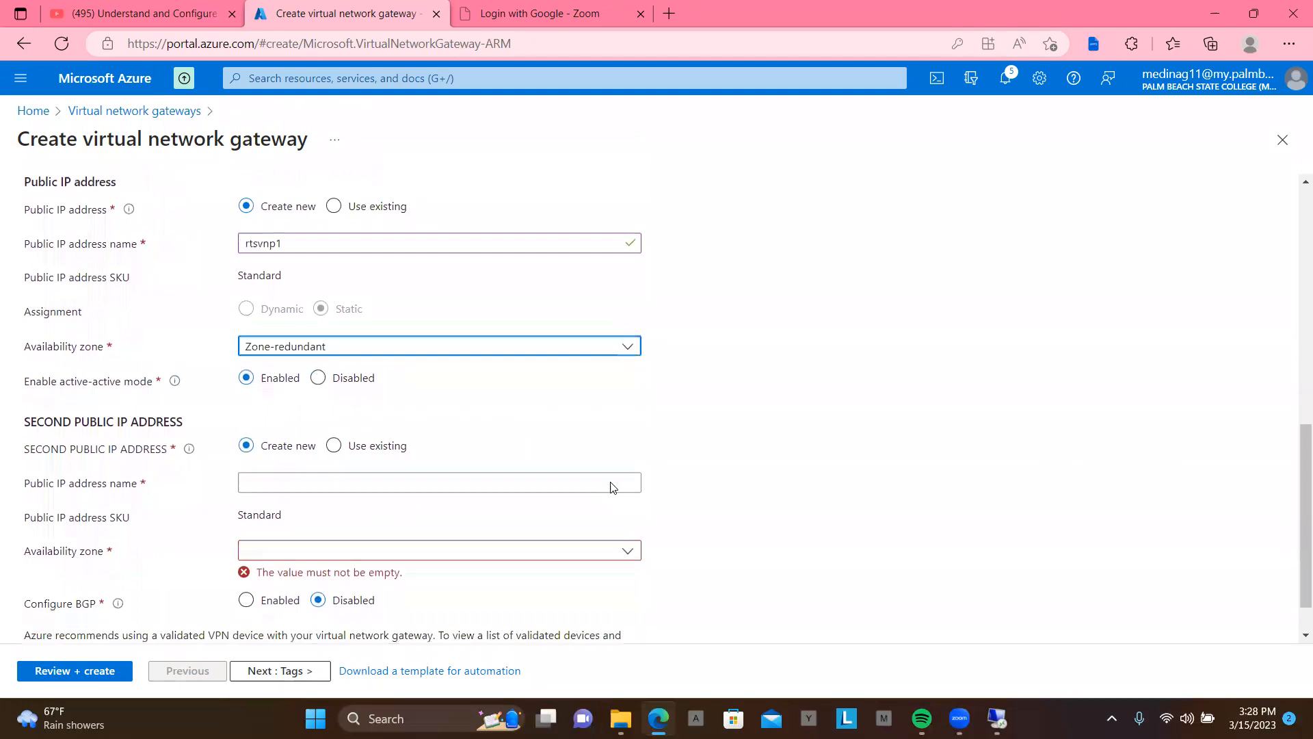
scroll(612, 487, down, 1)
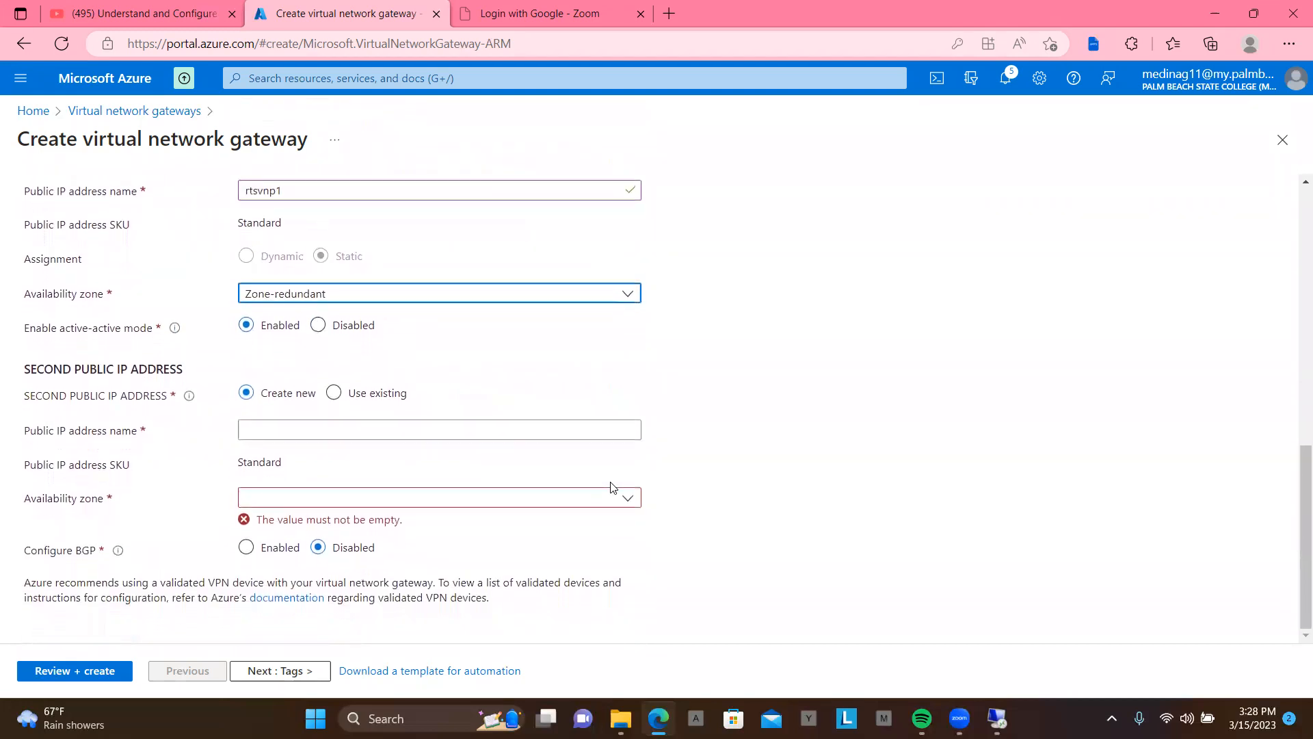
click(628, 498)
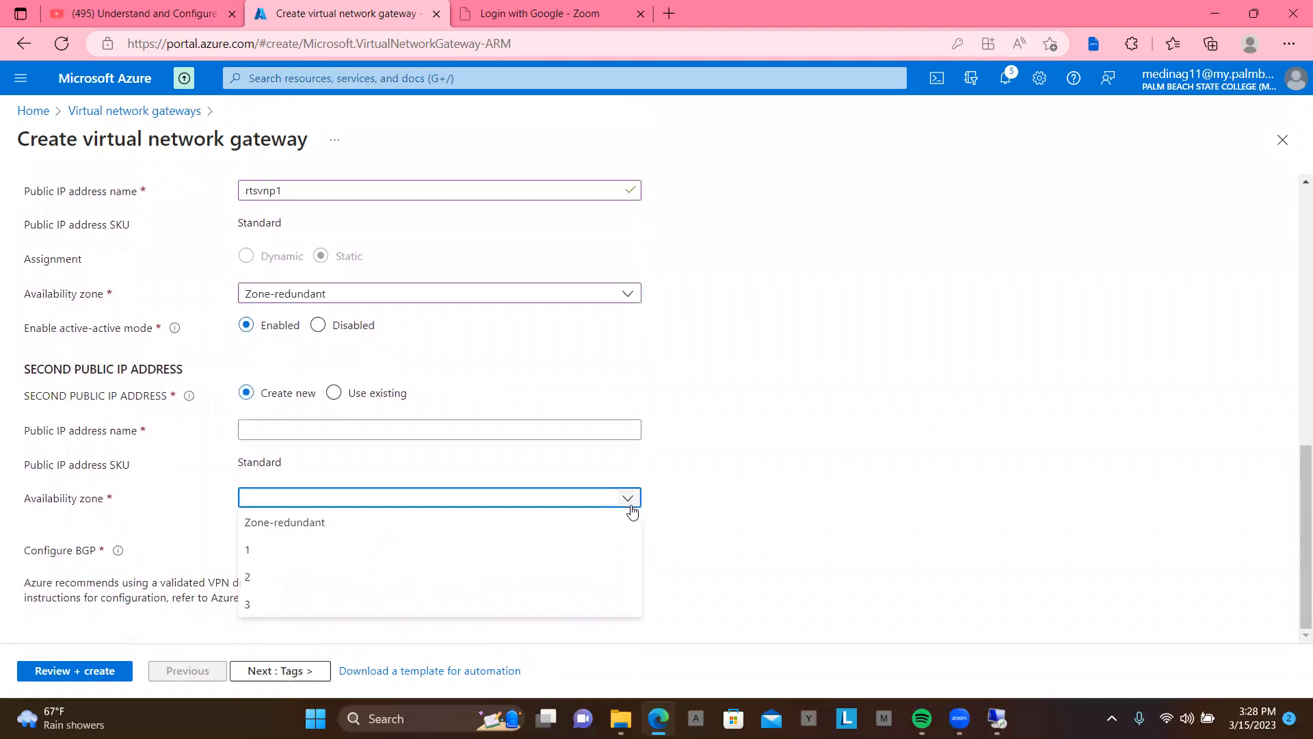
click(619, 530)
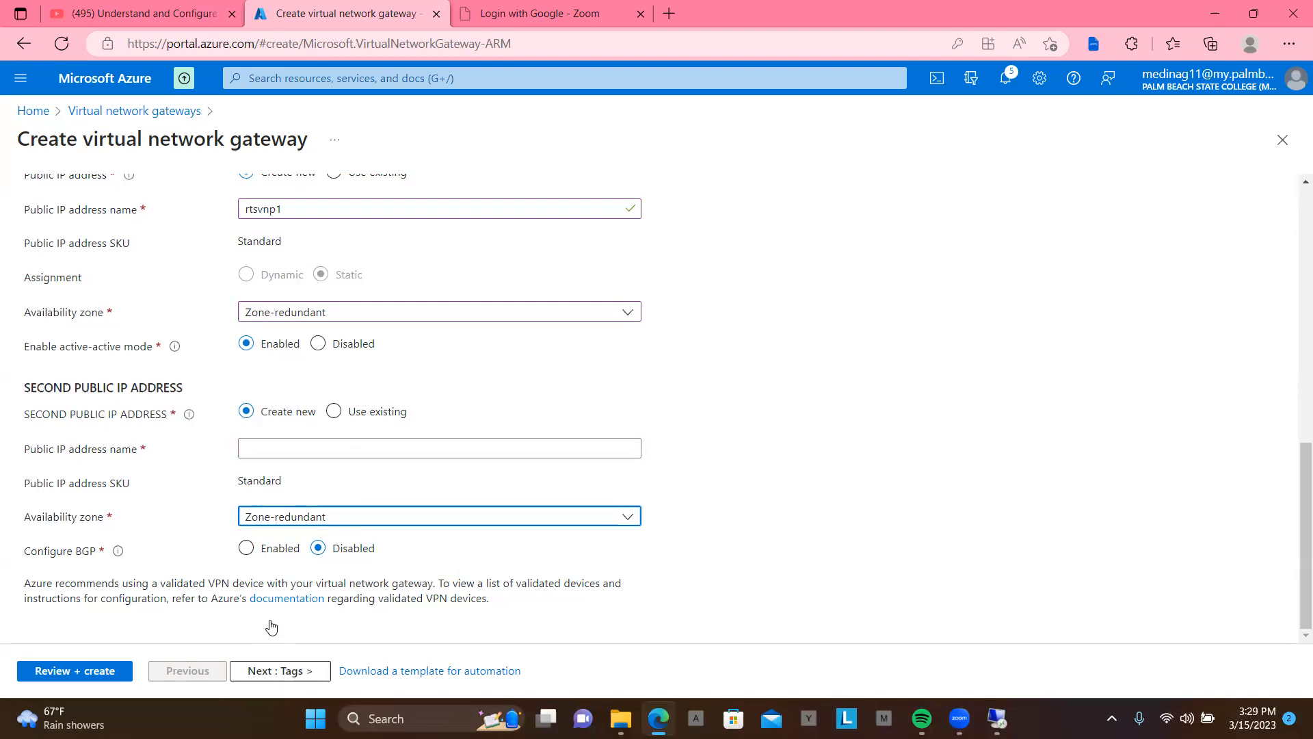
click(93, 673)
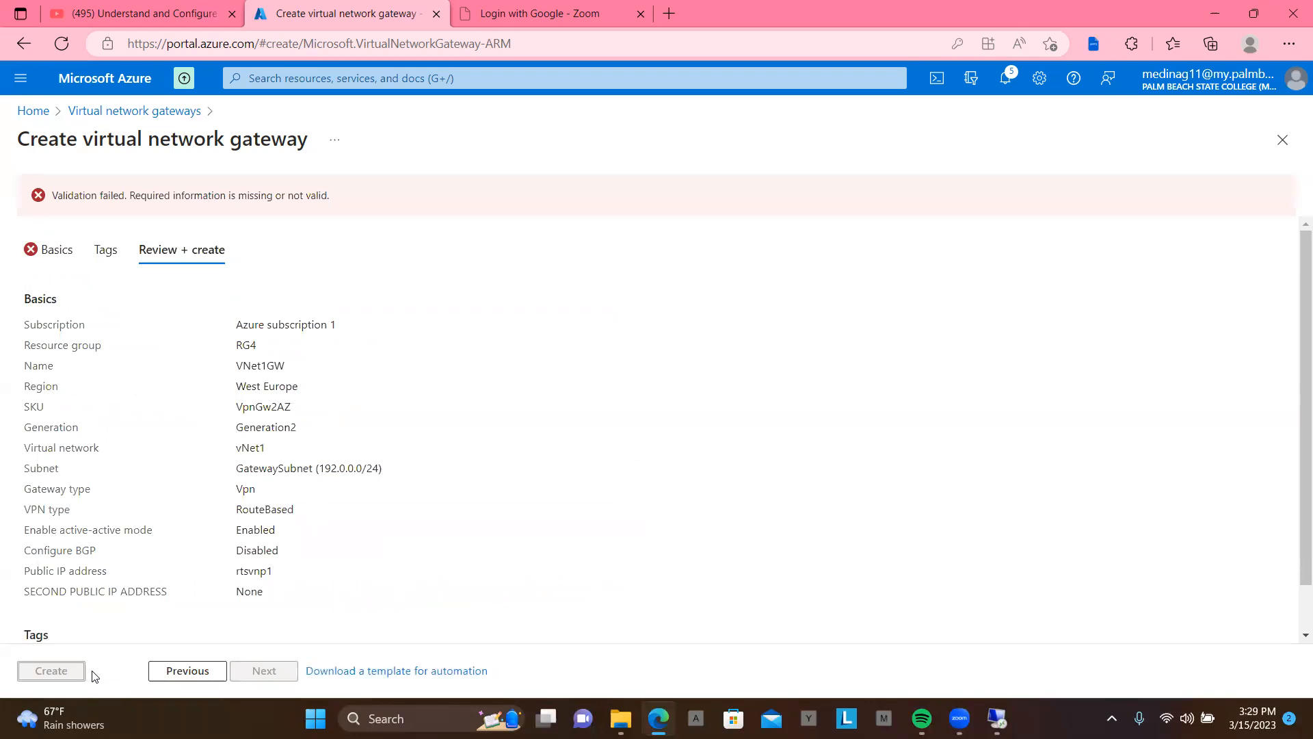
- Add a tag named vpn with the value gateway and submit the configuration for validation again
click(202, 674)
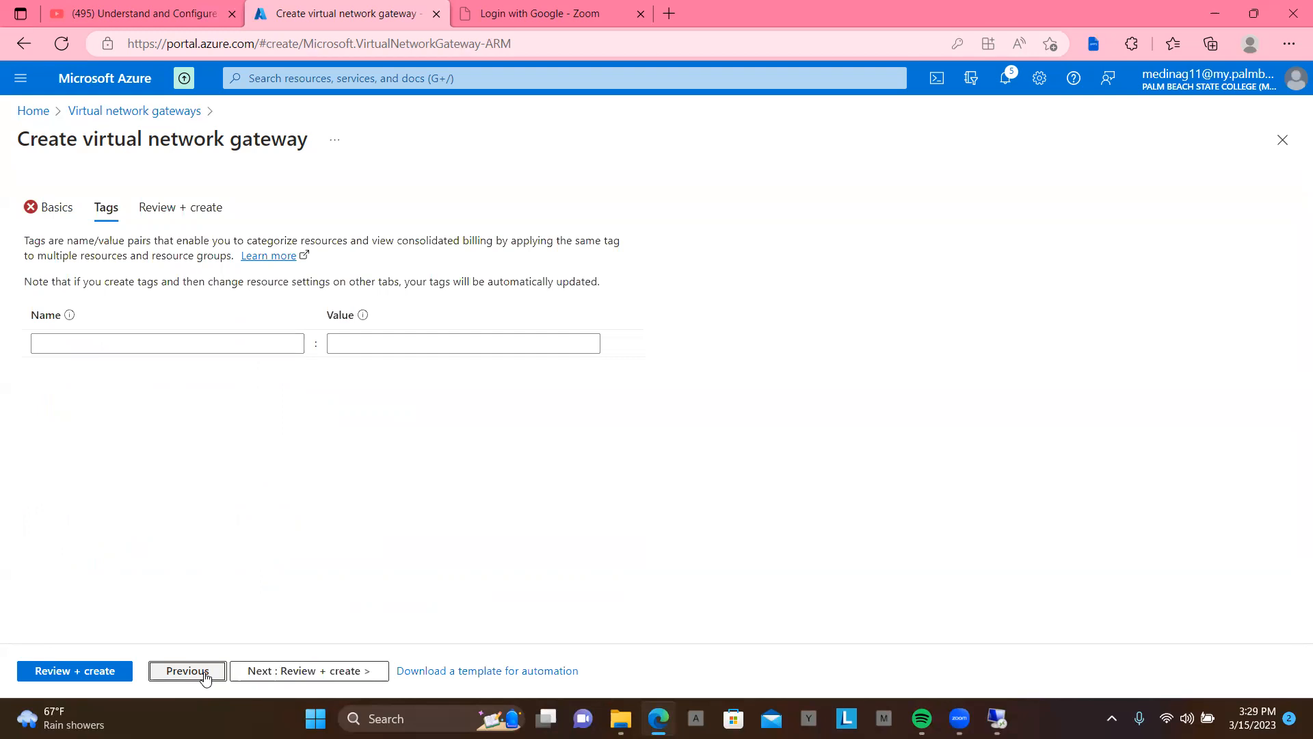
click(212, 344)
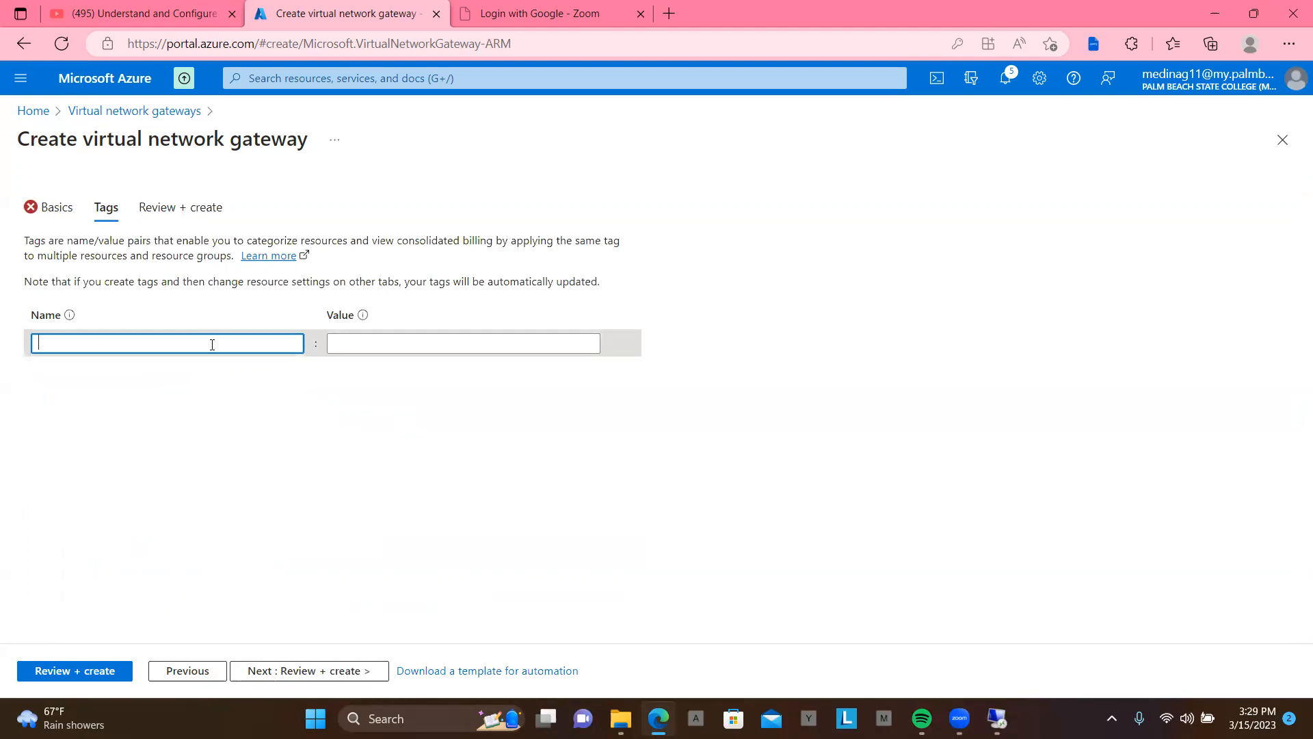
text(vpn)
key(Tab)
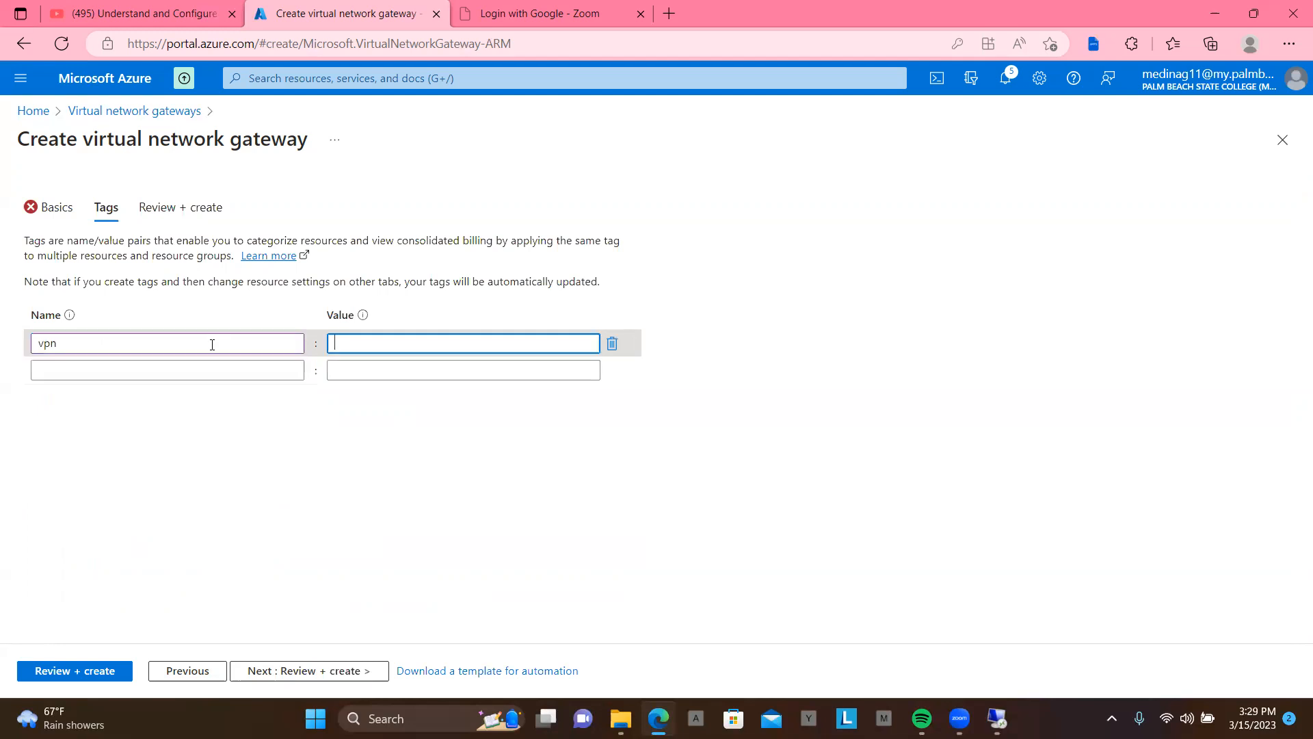
text(gateq)
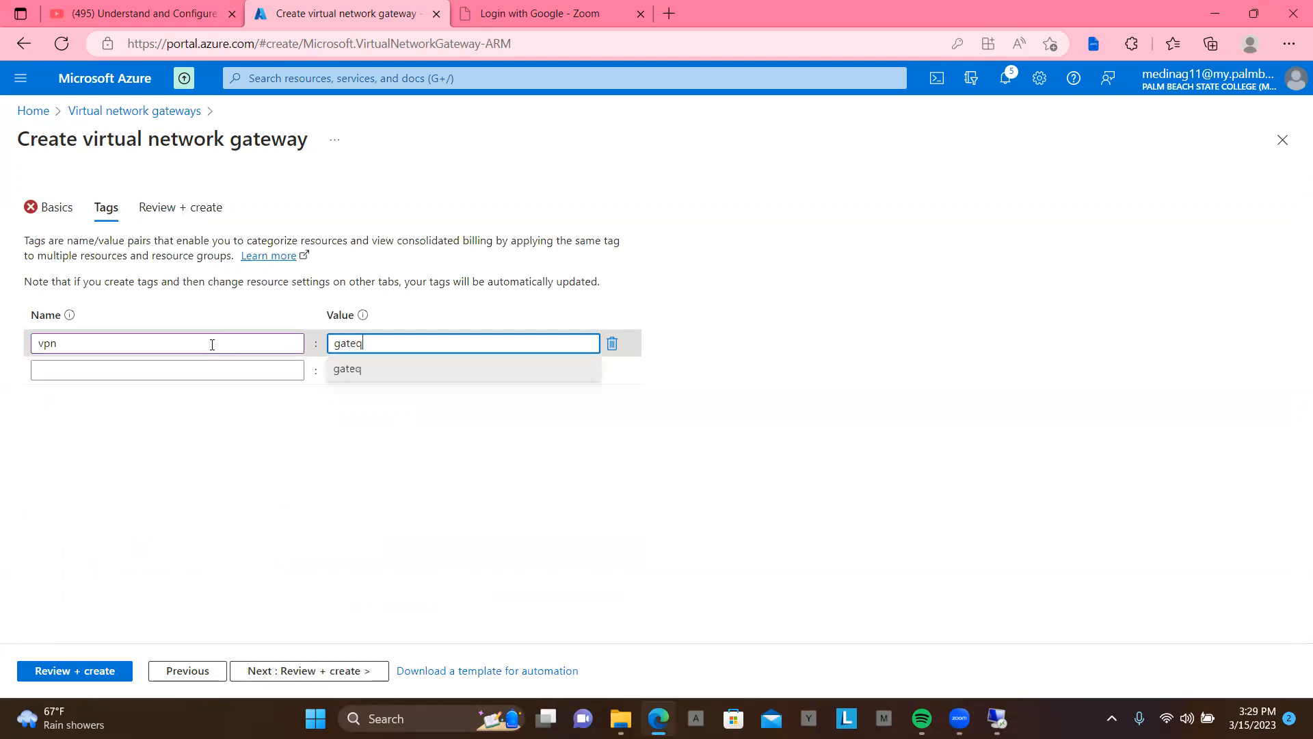
key(BackSpace)
text(way)
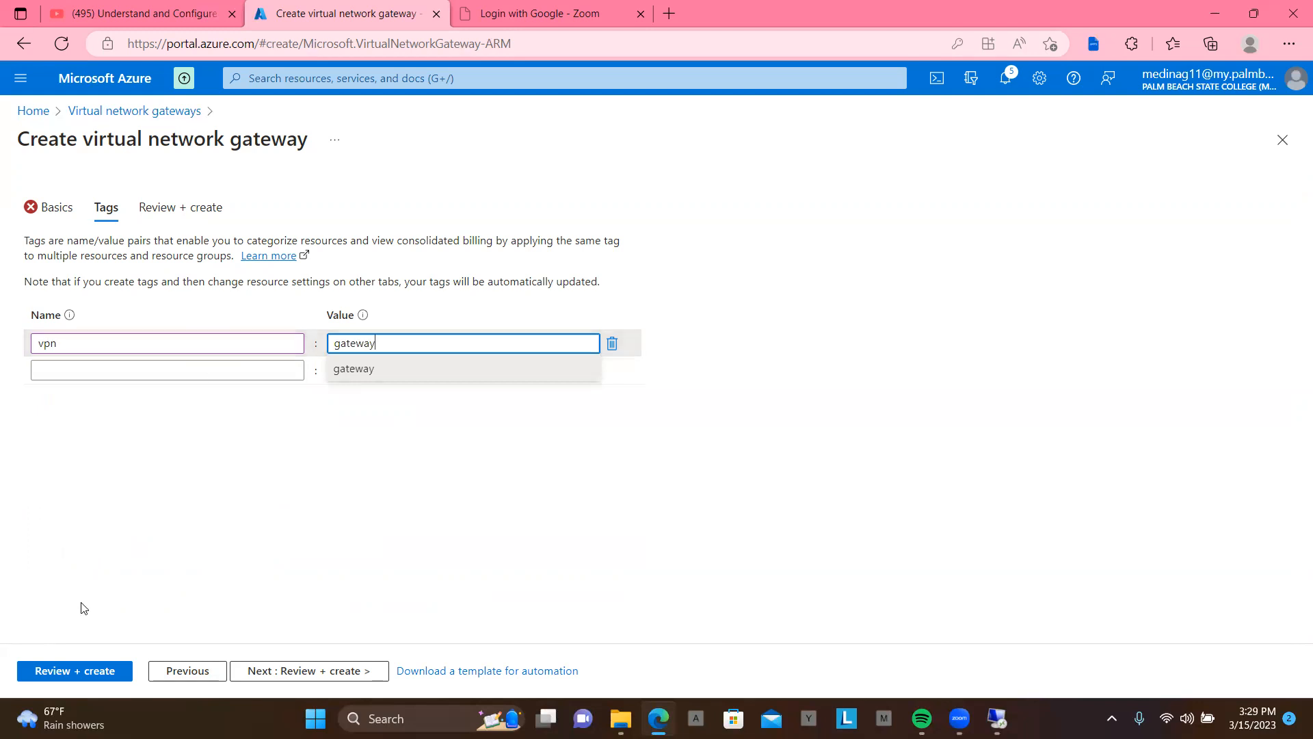
click(86, 674)
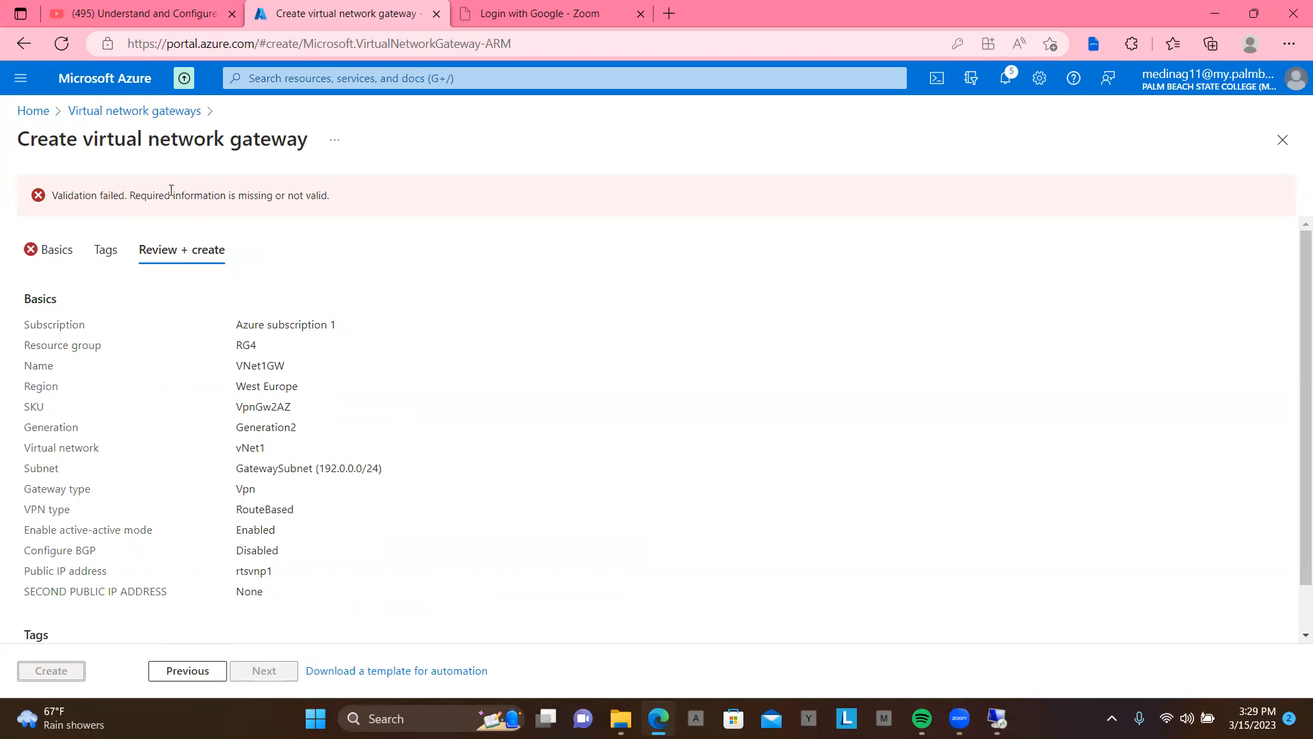
- Abandon the current form and start a new virtual network gateway named VNet1GW
click(125, 117)
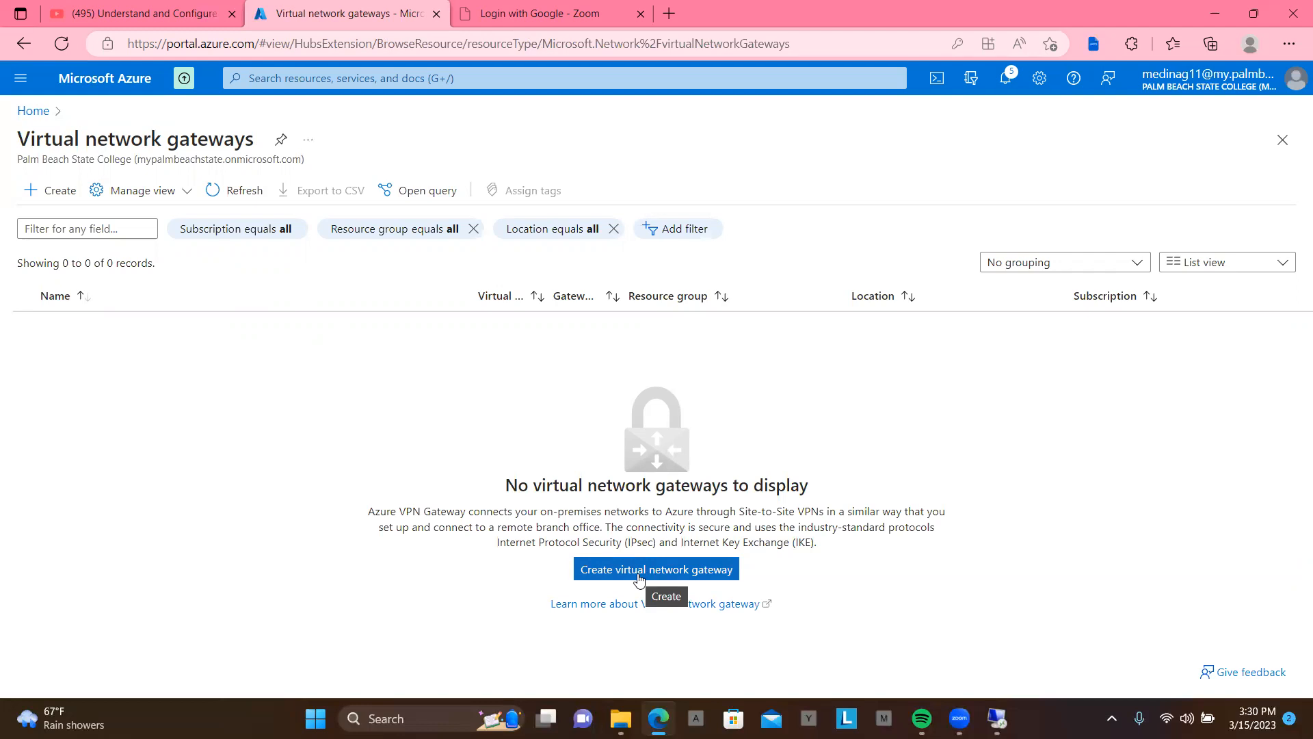
click(638, 578)
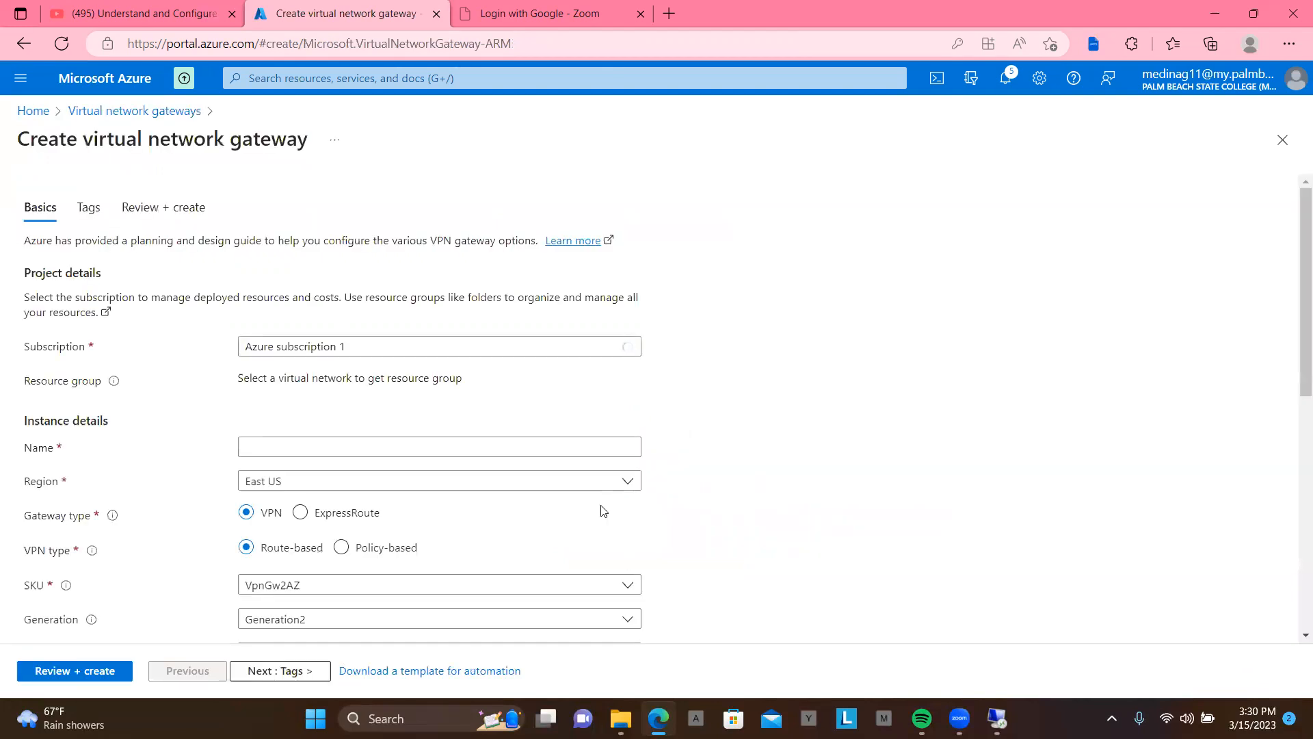
click(446, 453)
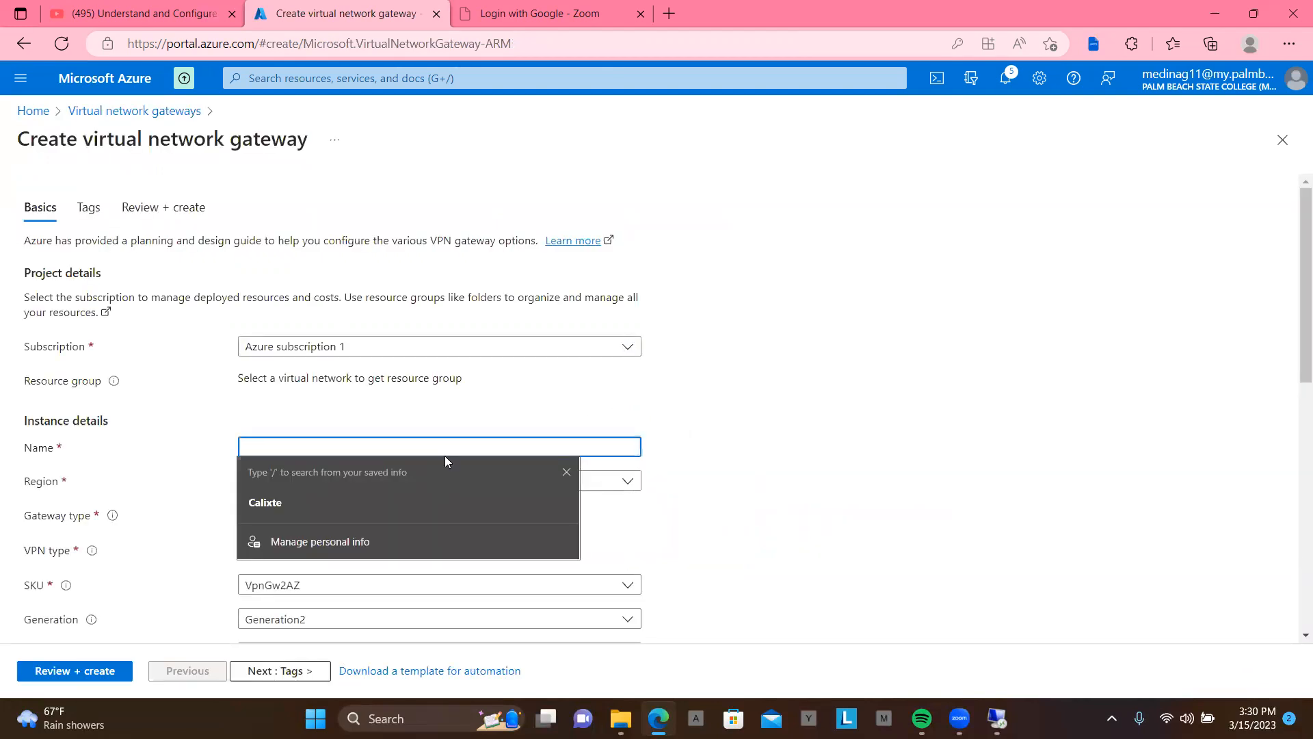
click(566, 473)
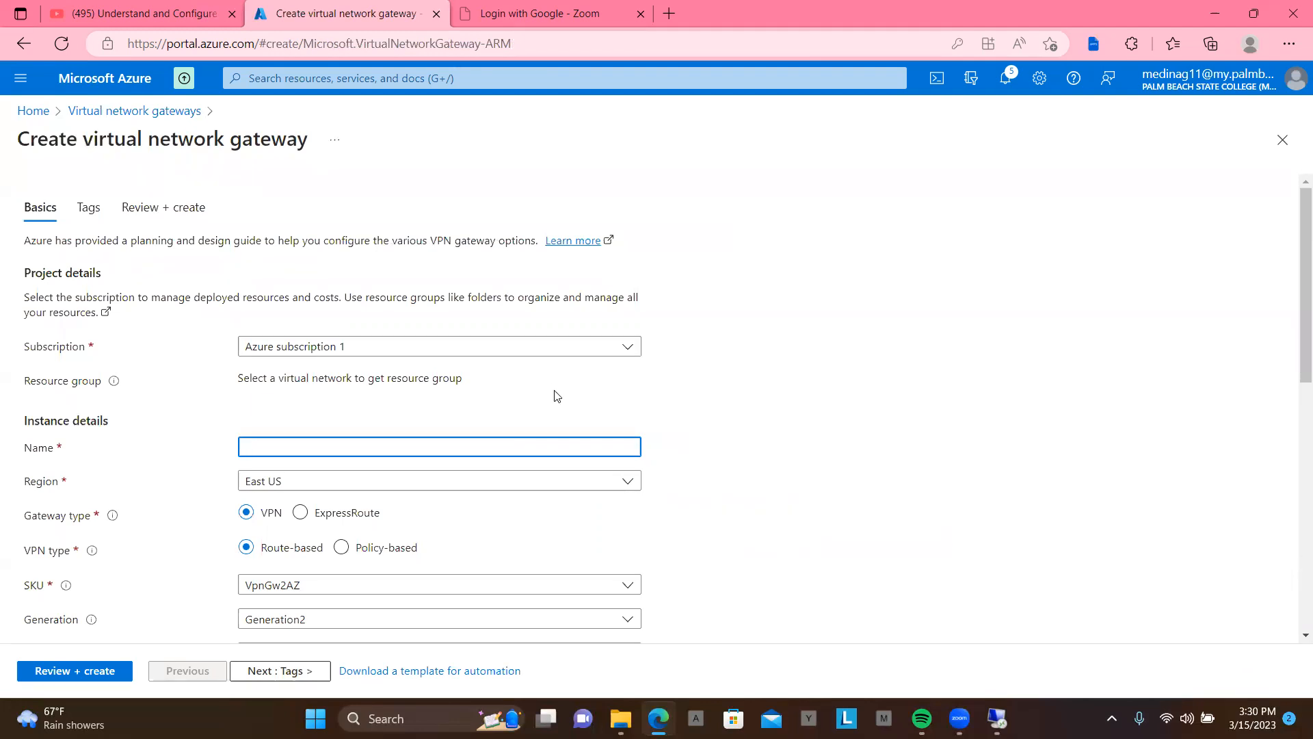
text(VNet1GW)
- Set the new gateway's region to West Europe and select vNet1 as its virtual network
click(586, 486)
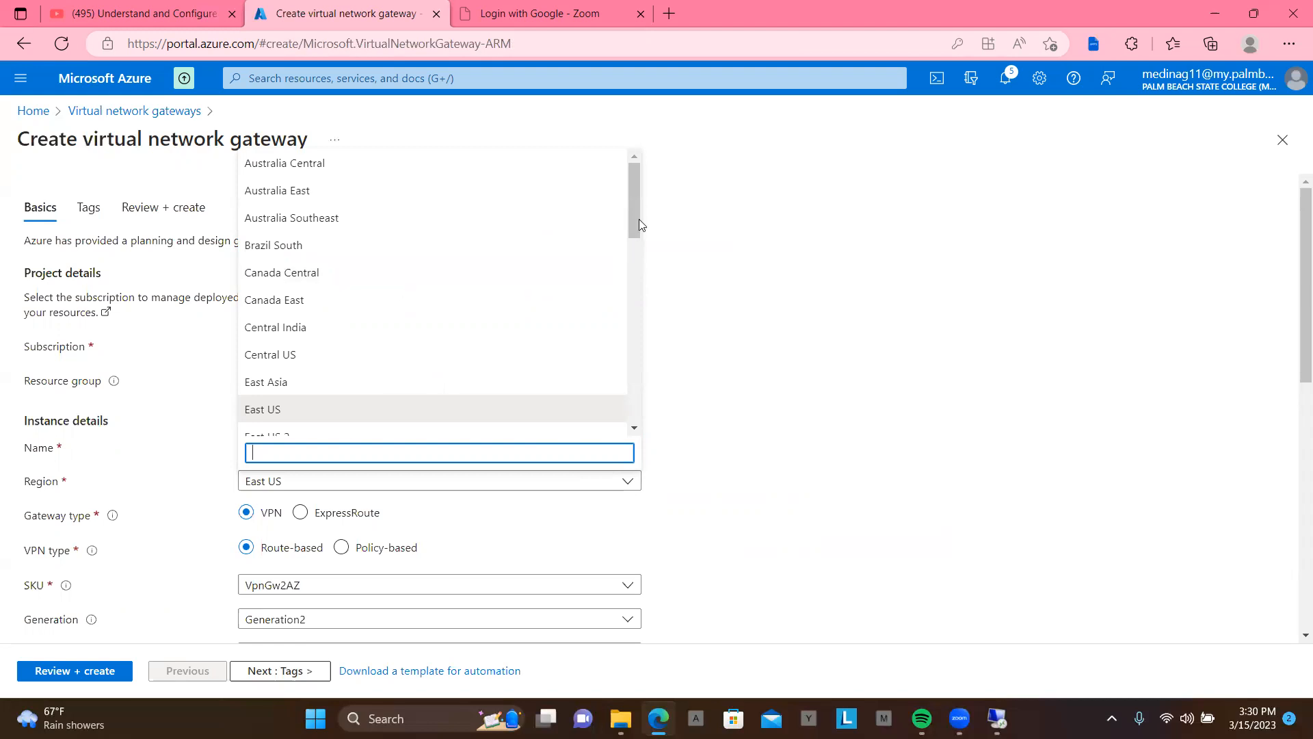
drag(633, 213, 643, 402)
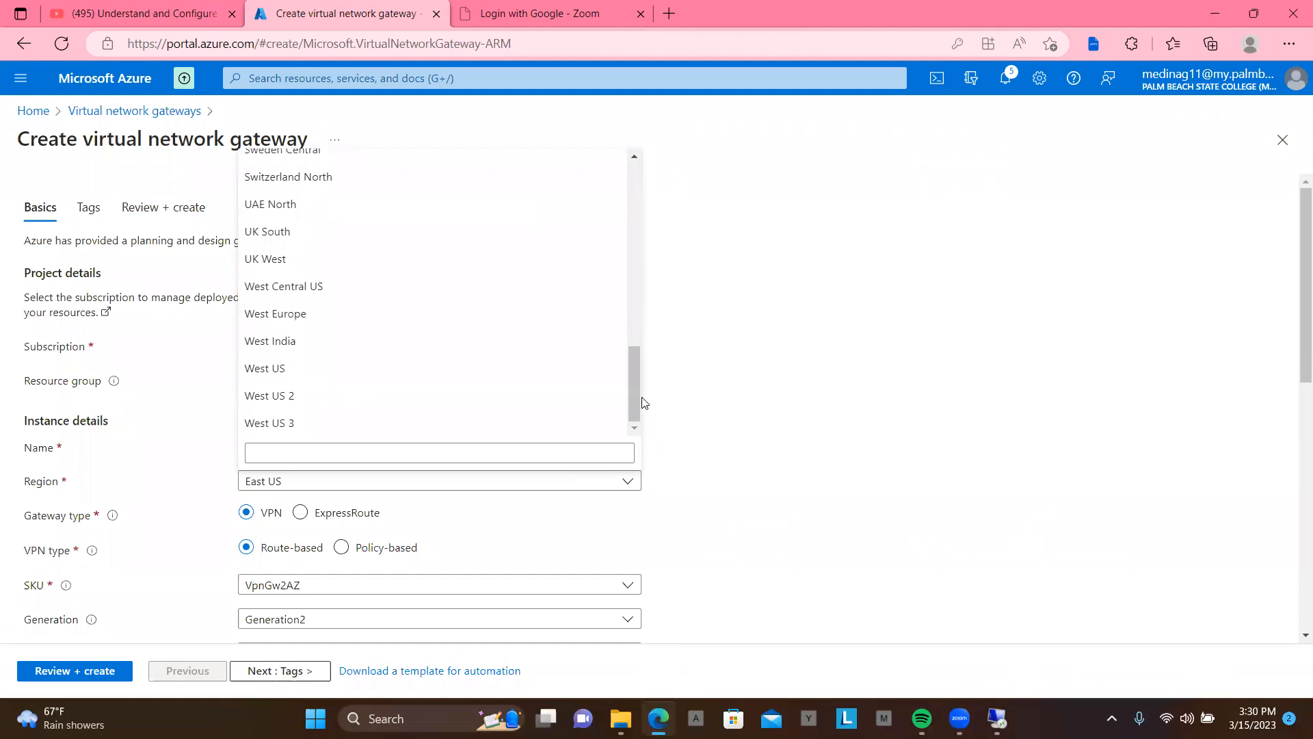
click(451, 322)
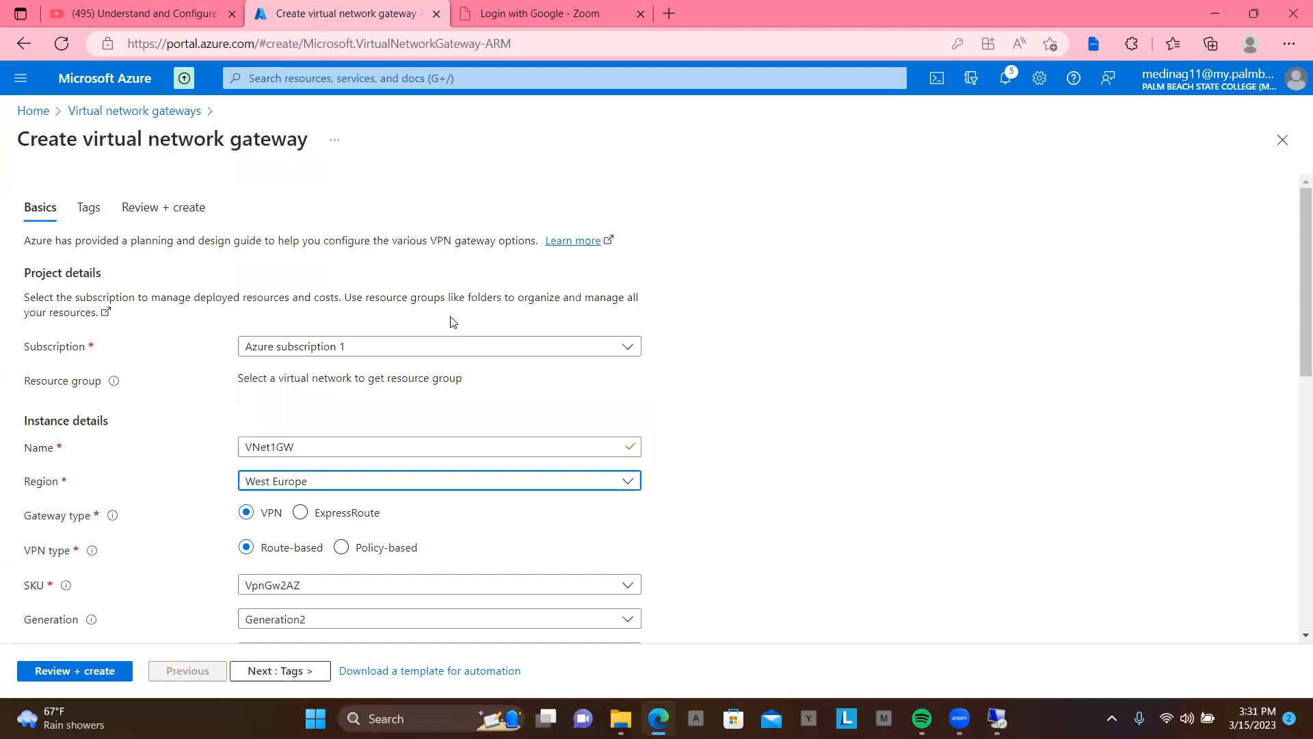
scroll(451, 322, down, 3)
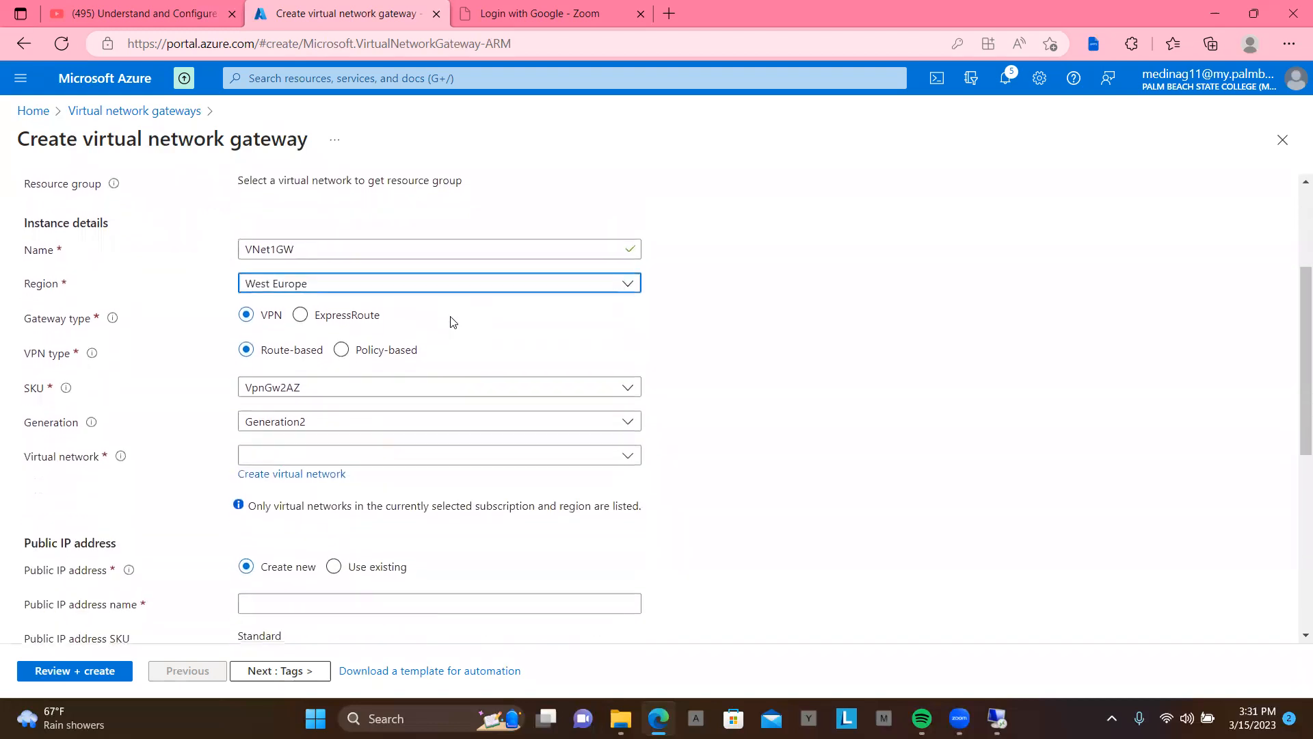
scroll(451, 322, down, 1)
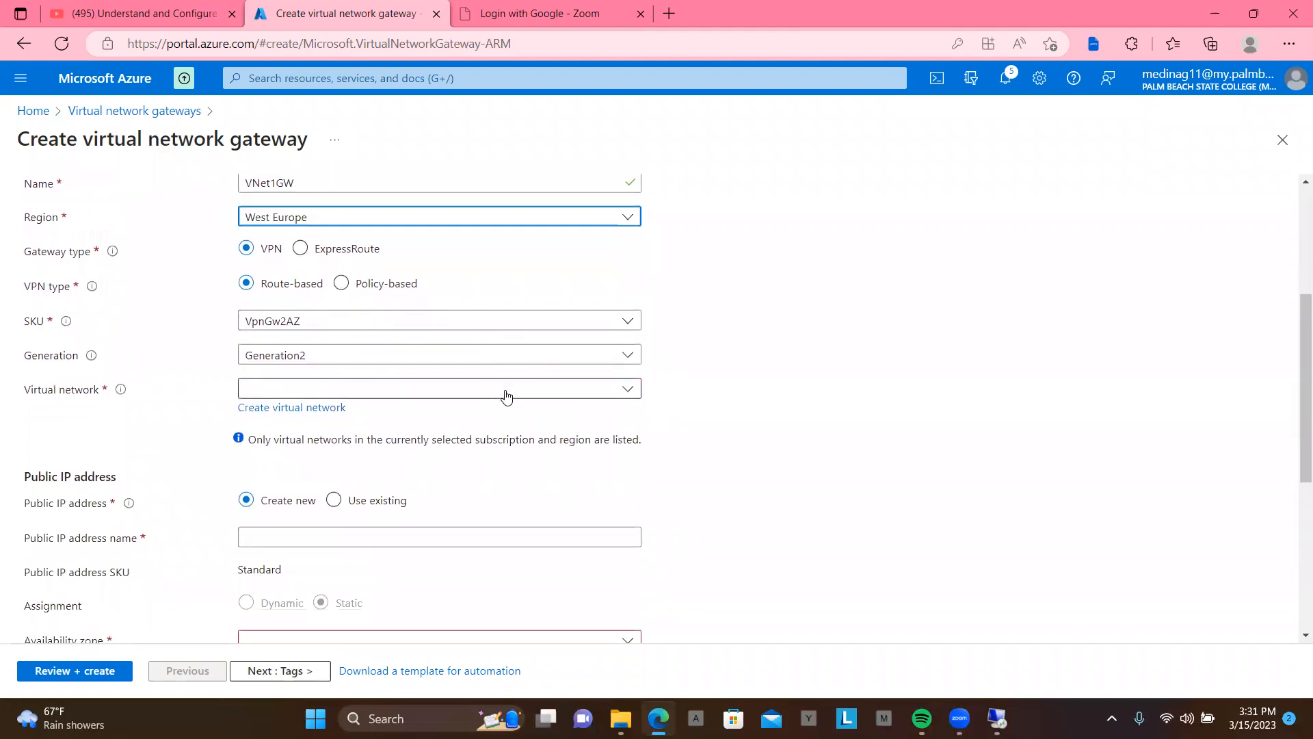
click(506, 394)
click(485, 475)
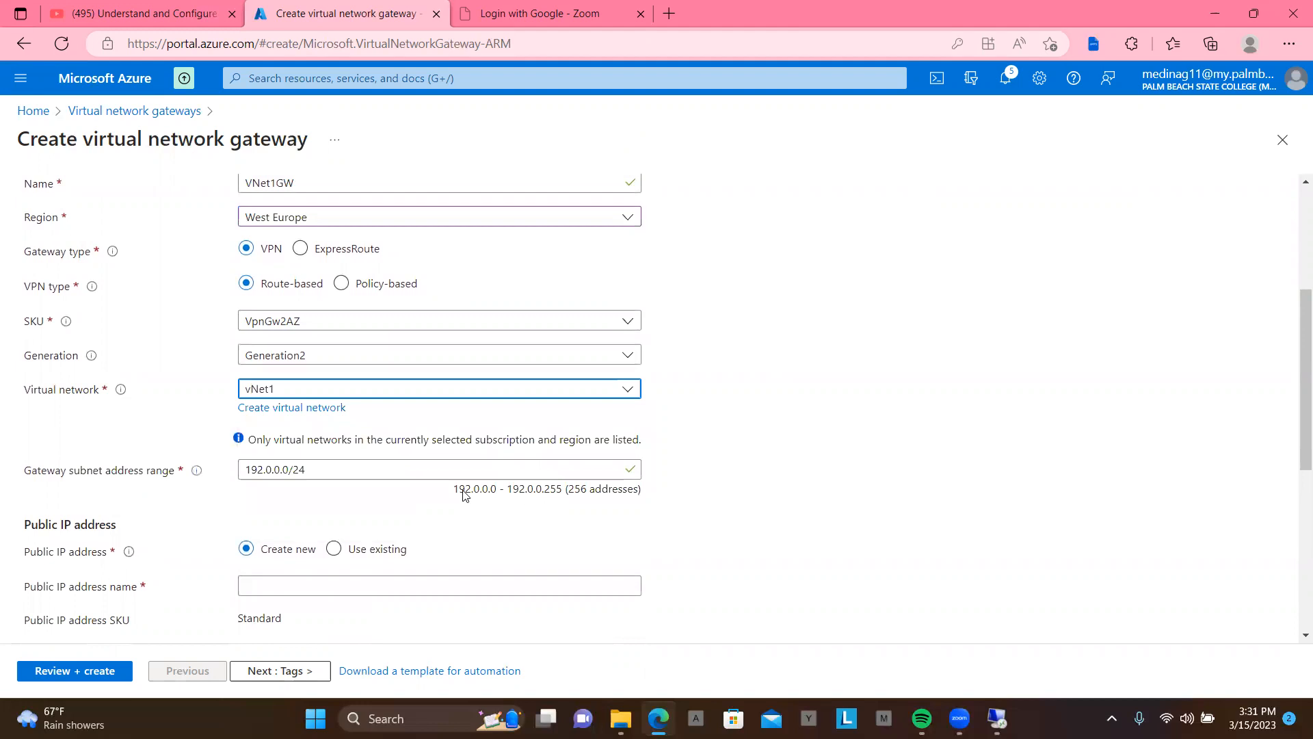
- Name the gateway's new public IP address Vnet1GWpip
scroll(495, 510, down, 1)
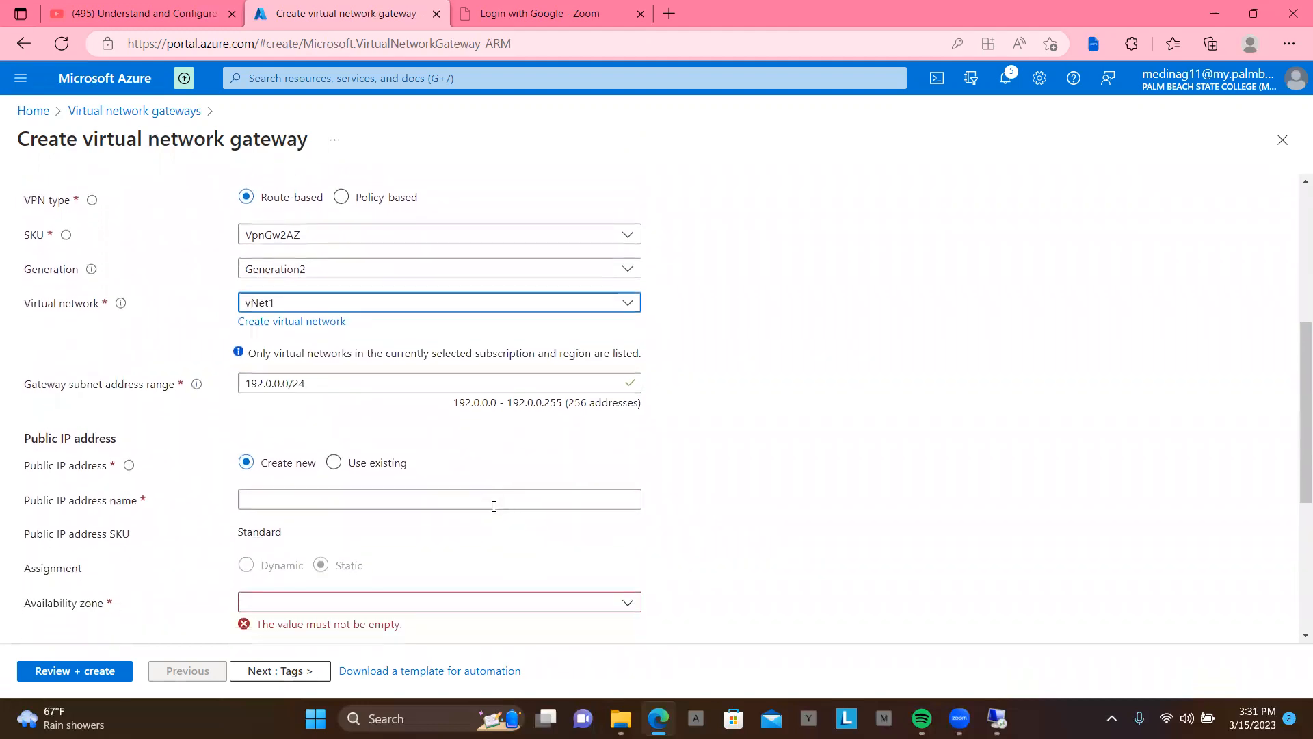
click(440, 498)
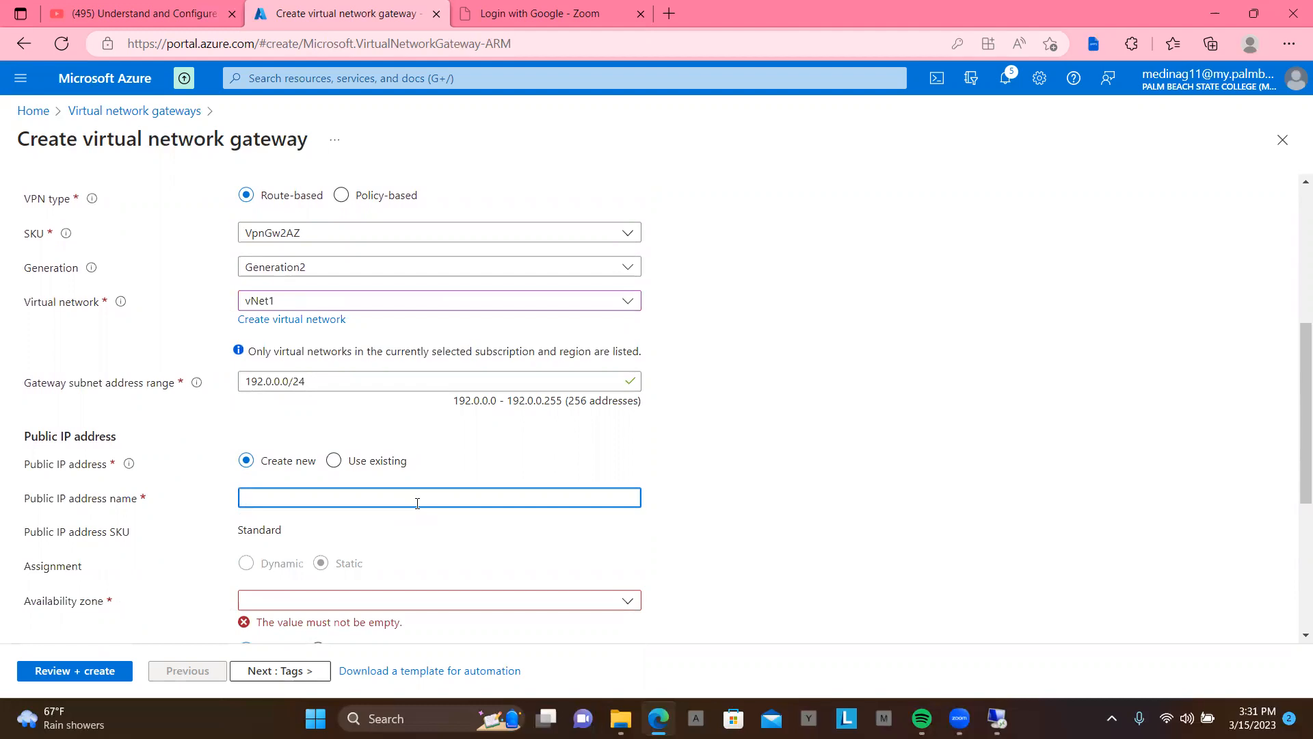
text(VN)
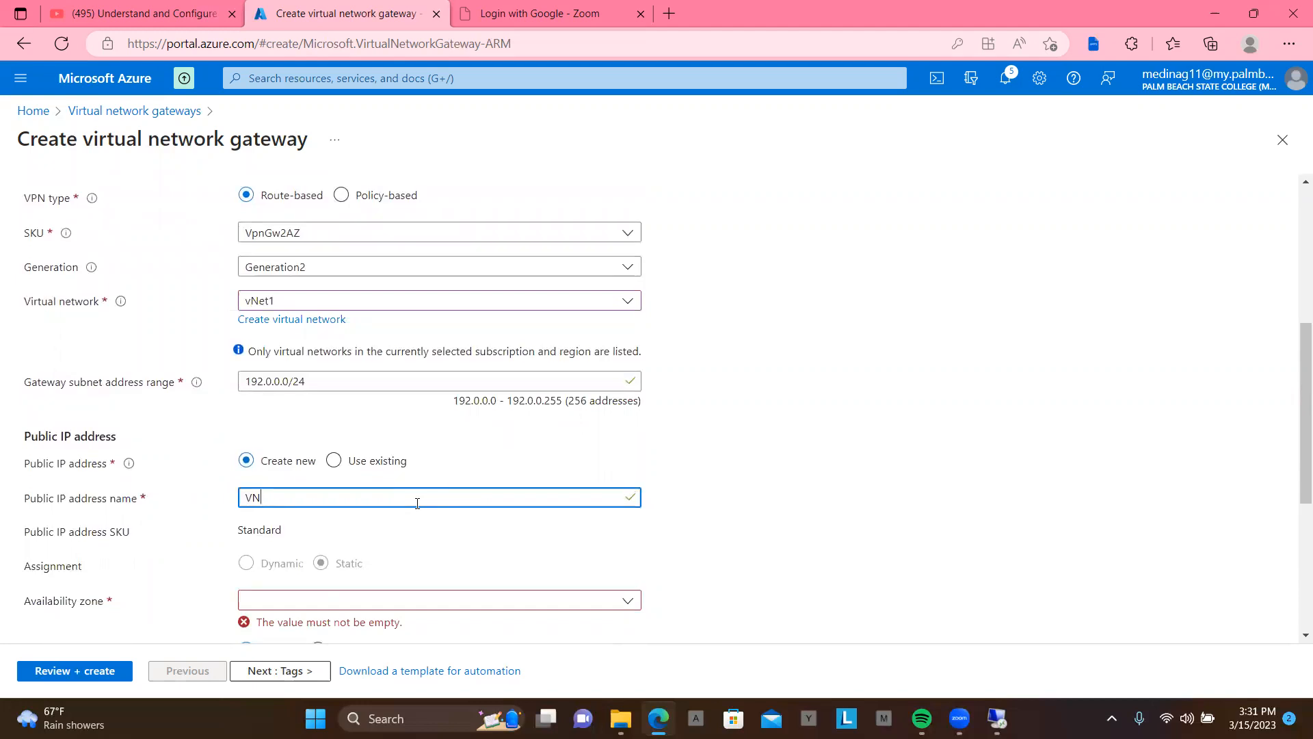
key(BackSpace)
text(net1GWpip)
- Set the availability zone of the gateway's first public IP address to 1
scroll(497, 532, down, 1)
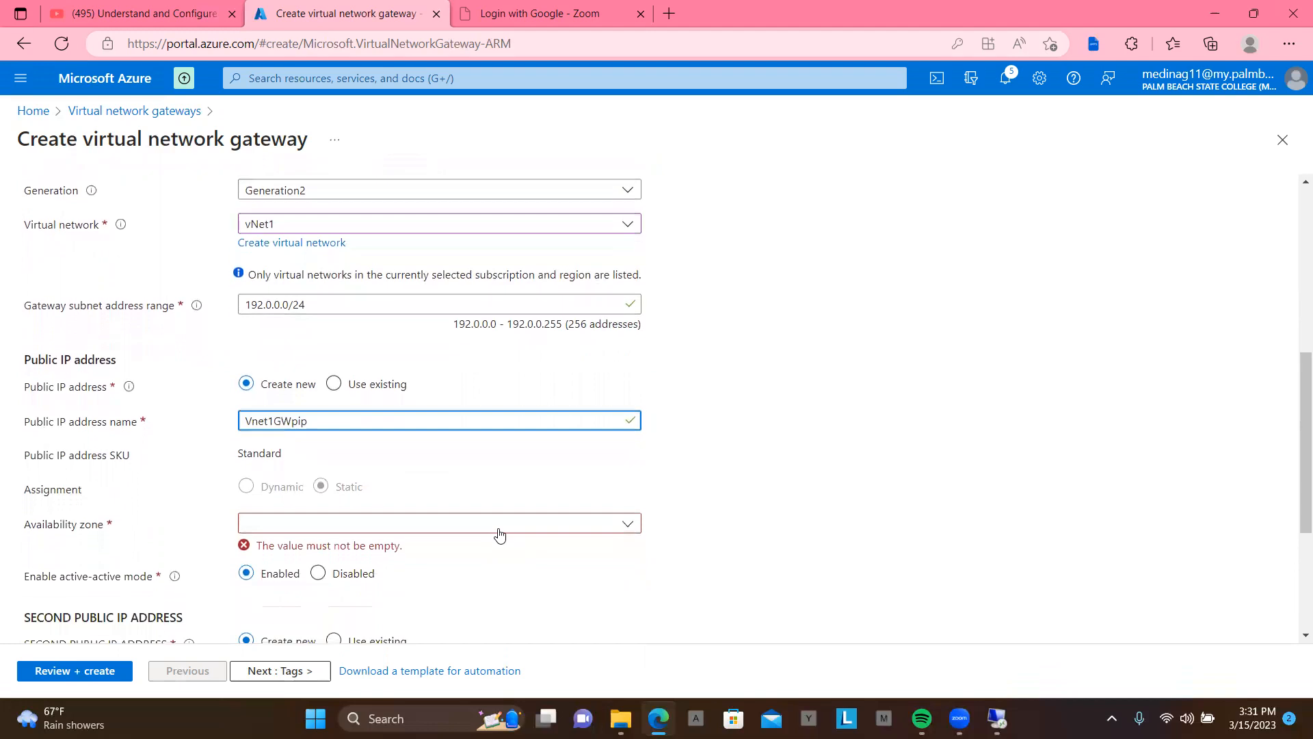
click(630, 525)
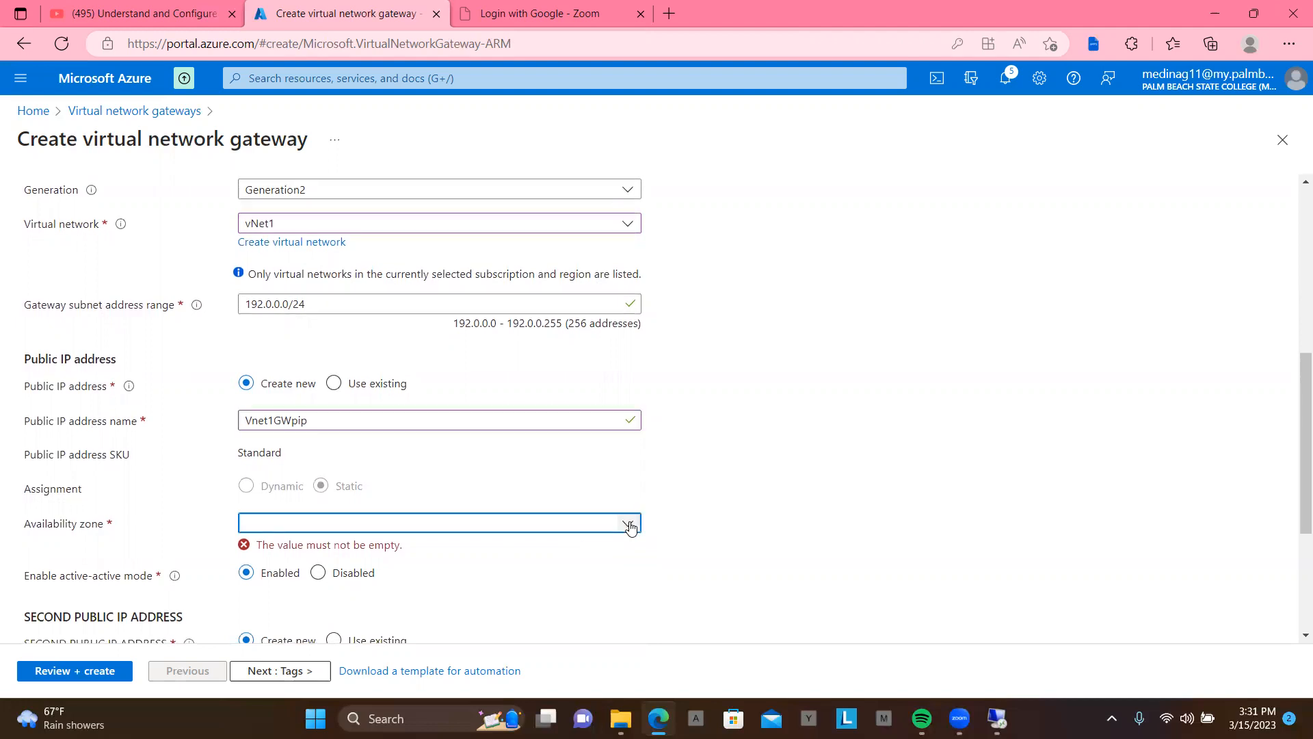
click(629, 525)
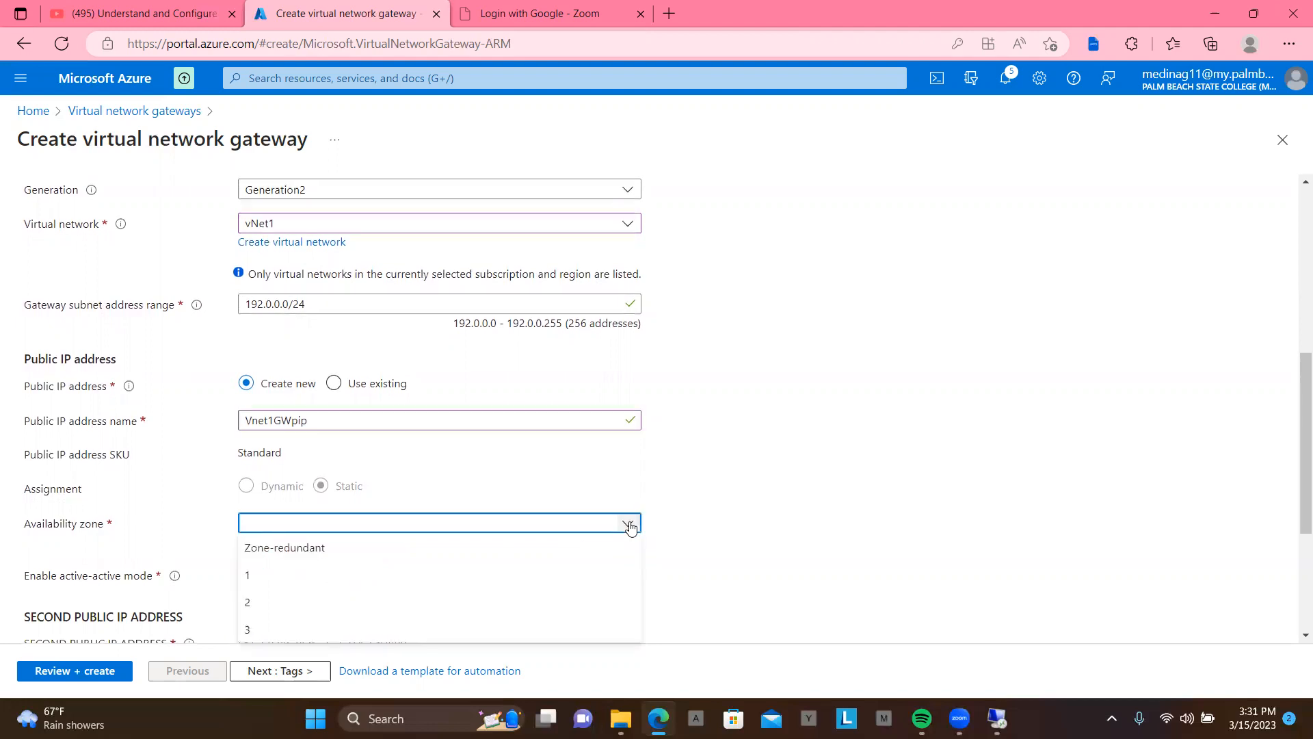
click(608, 575)
scroll(655, 566, down, 2)
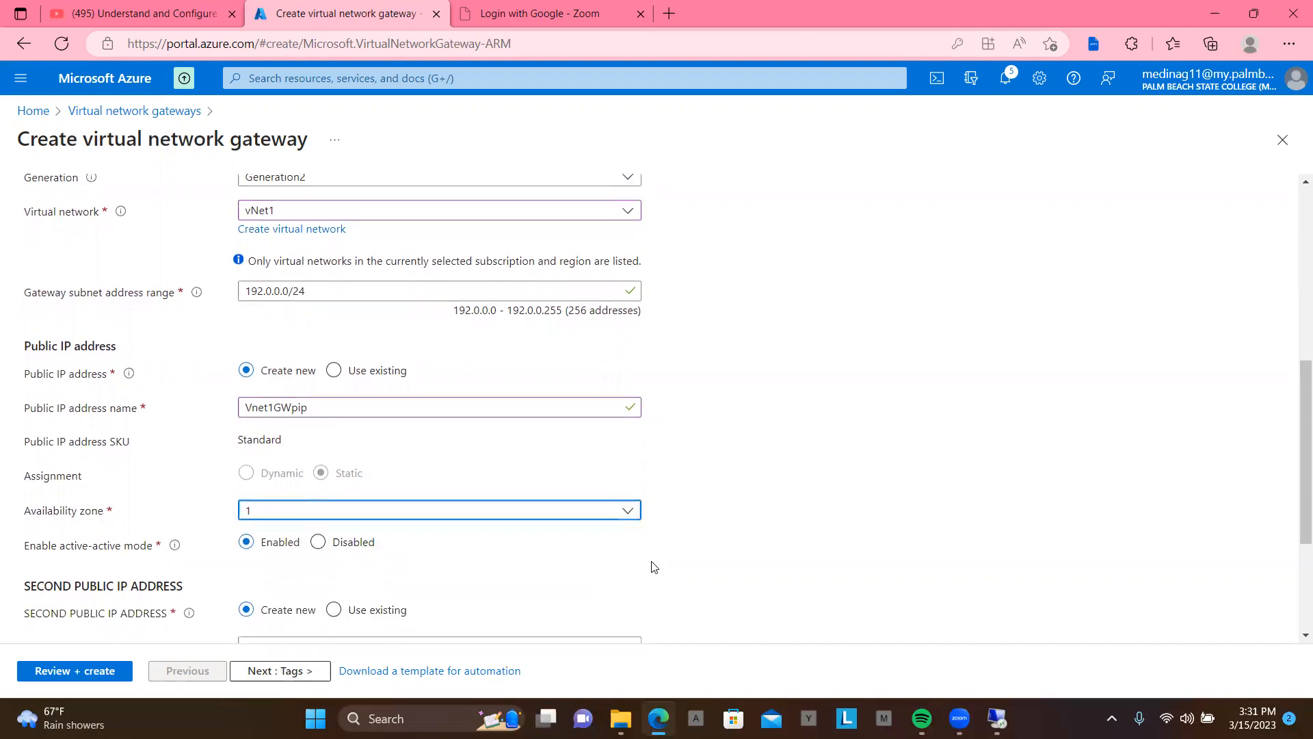
scroll(653, 566, down, 2)
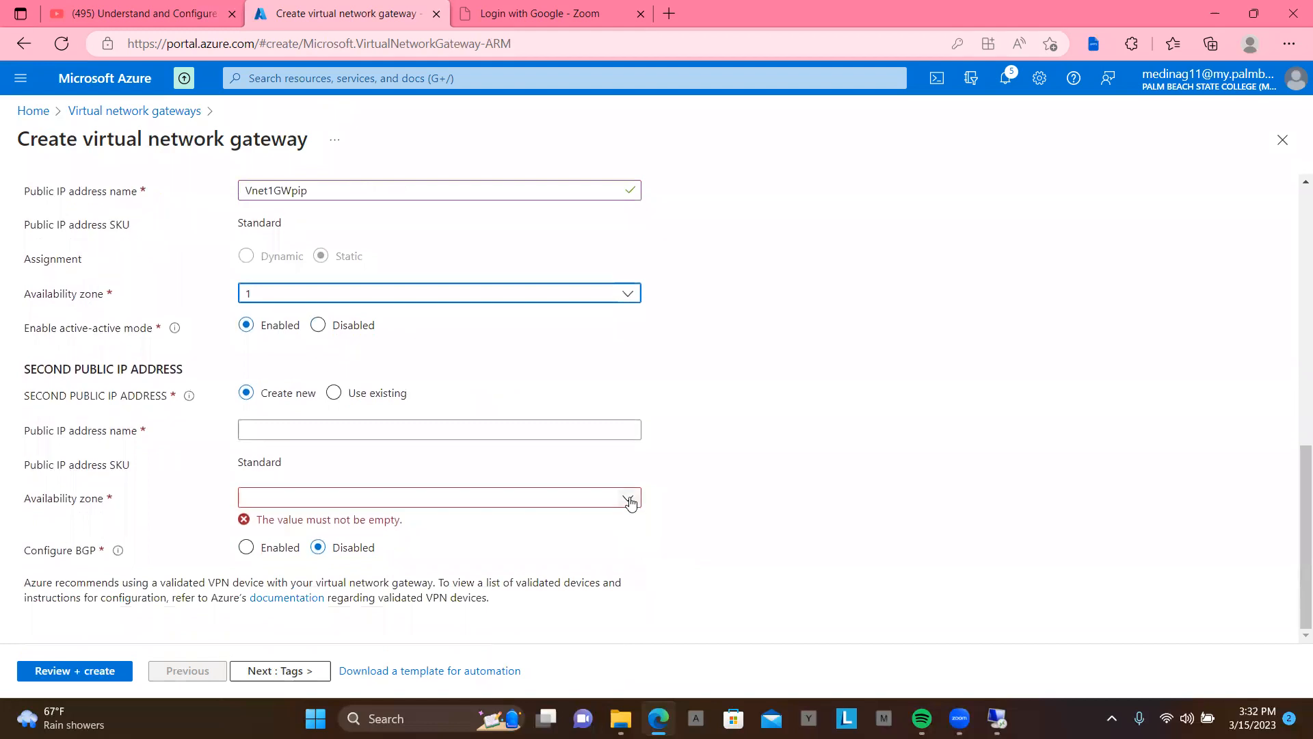
- Set the availability zone of the second public IP address to 1 and submit the gateway configuration for validation
click(629, 499)
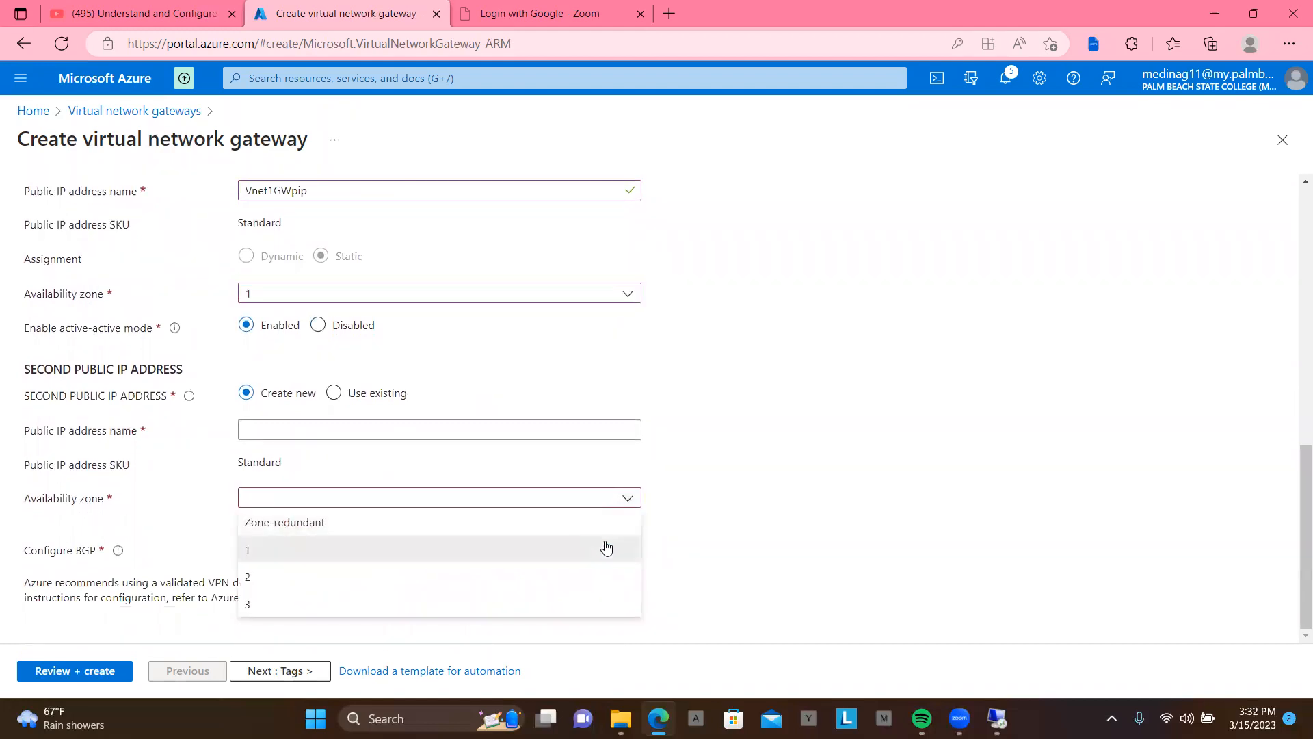
click(606, 548)
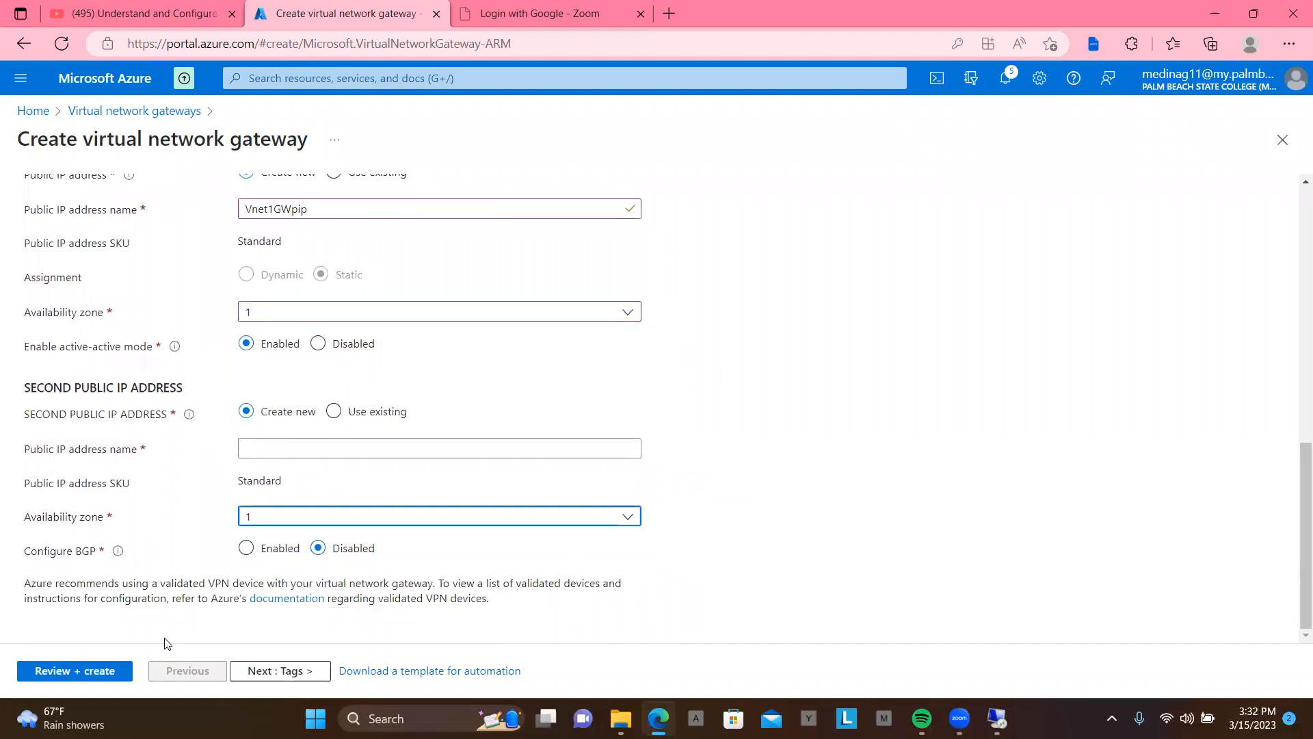
click(94, 671)
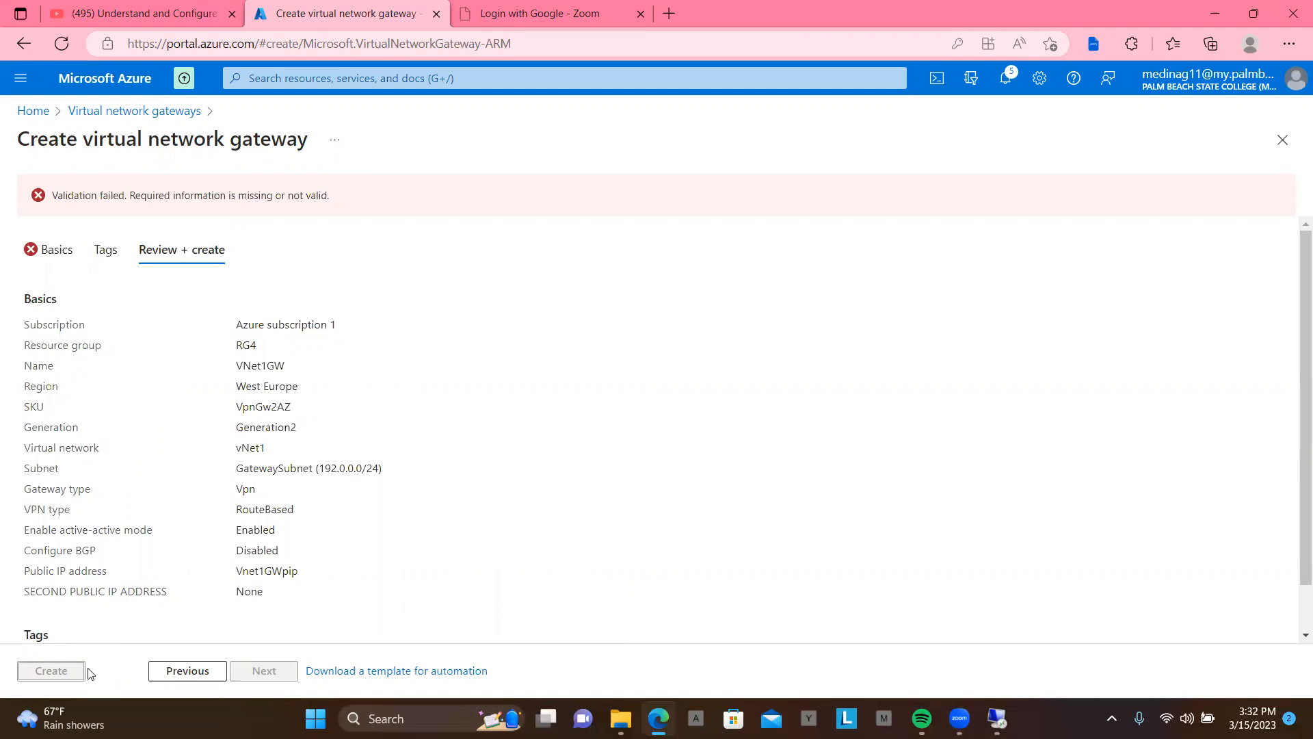
- Return to the gateway's basic settings and name the second public IP address AZVM1
click(186, 672)
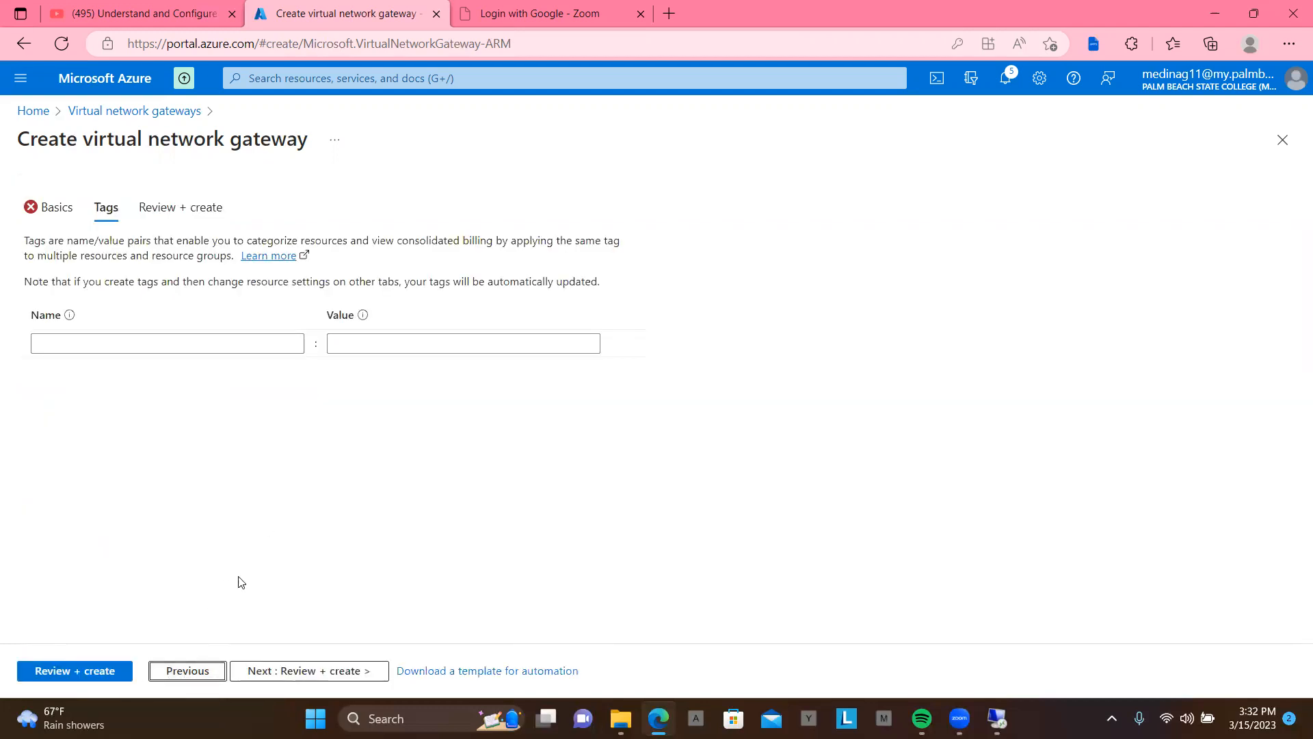
click(188, 671)
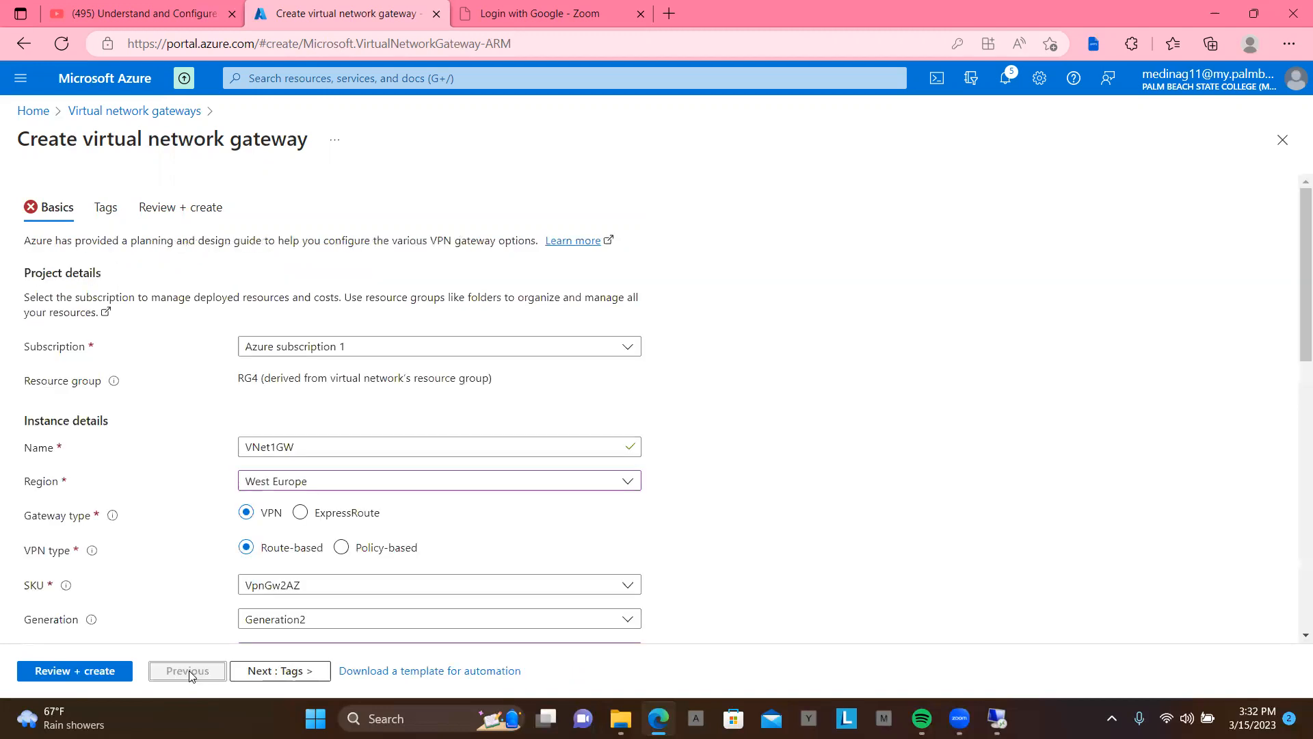
scroll(763, 466, down, 1)
scroll(762, 467, down, 5)
scroll(762, 467, down, 9)
scroll(762, 466, down, 4)
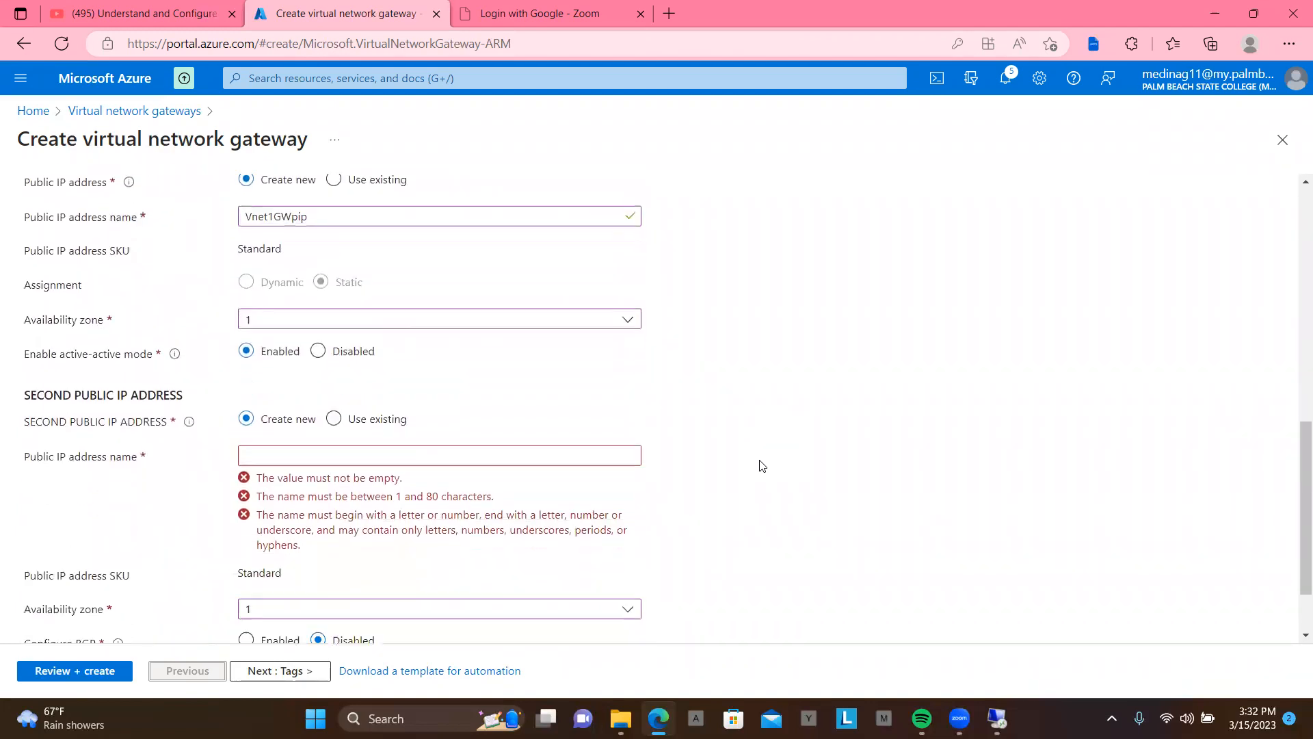
click(473, 462)
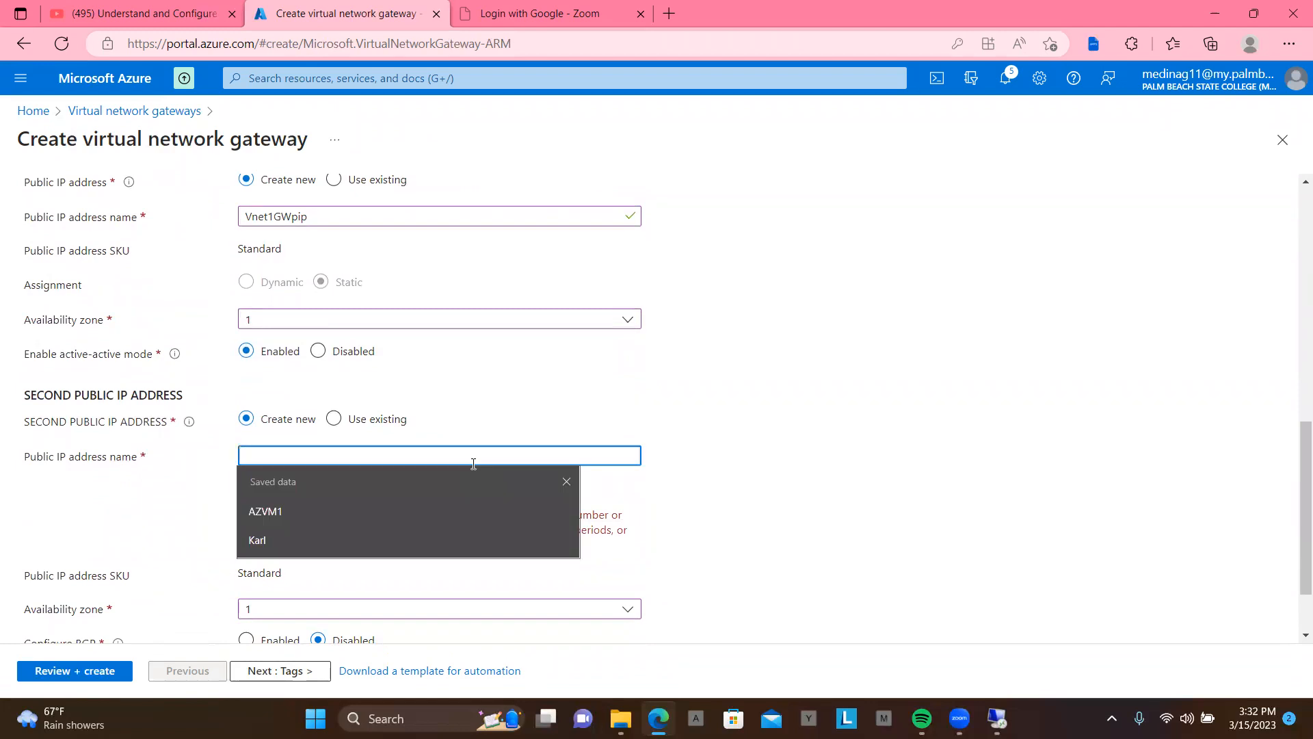
click(459, 513)
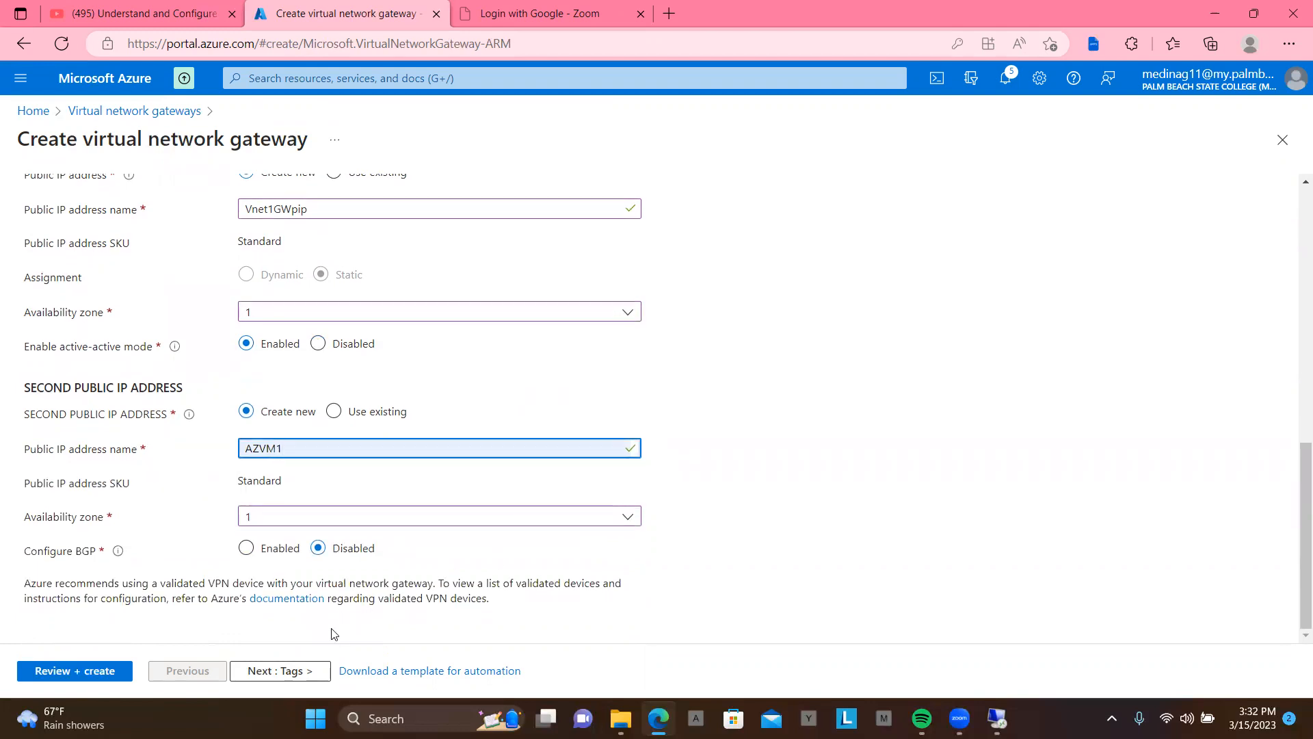
- Tag the VNet1GW gateway with the name vpn and the value gateway, and create it
scroll(481, 592, up, 10)
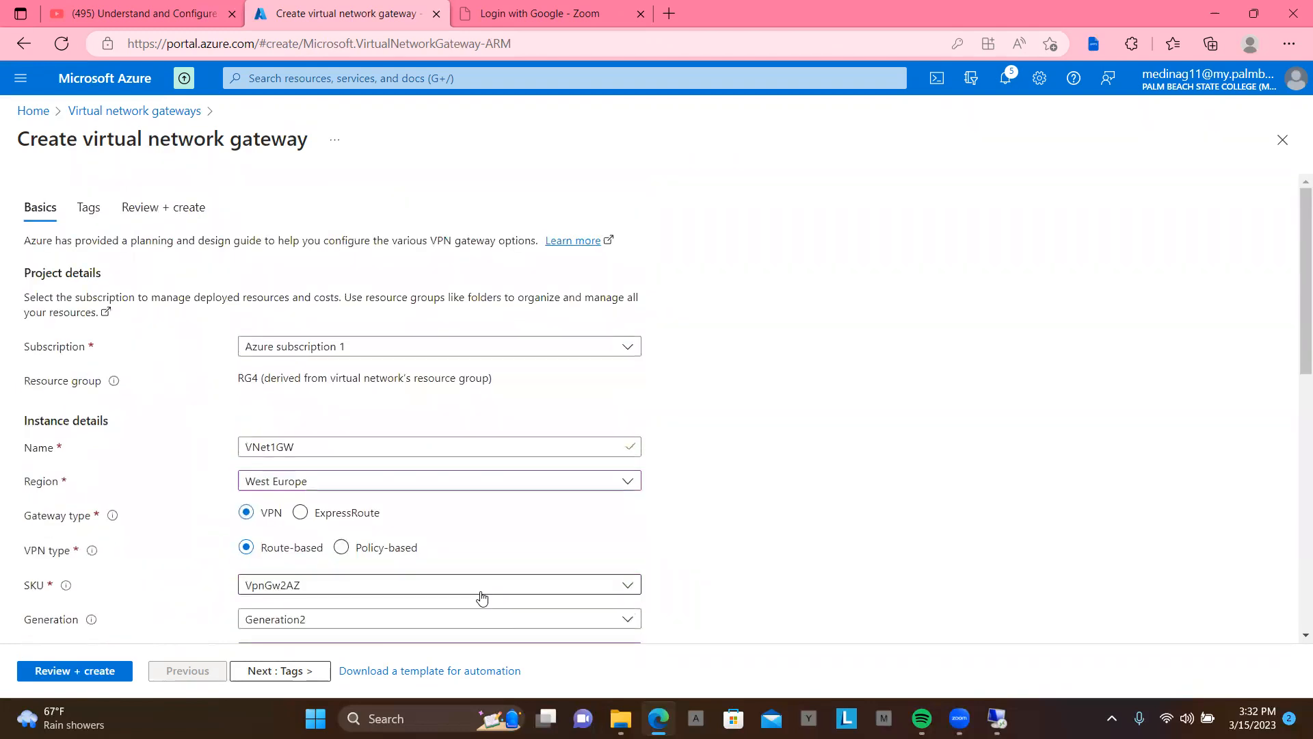
scroll(481, 596, down, 8)
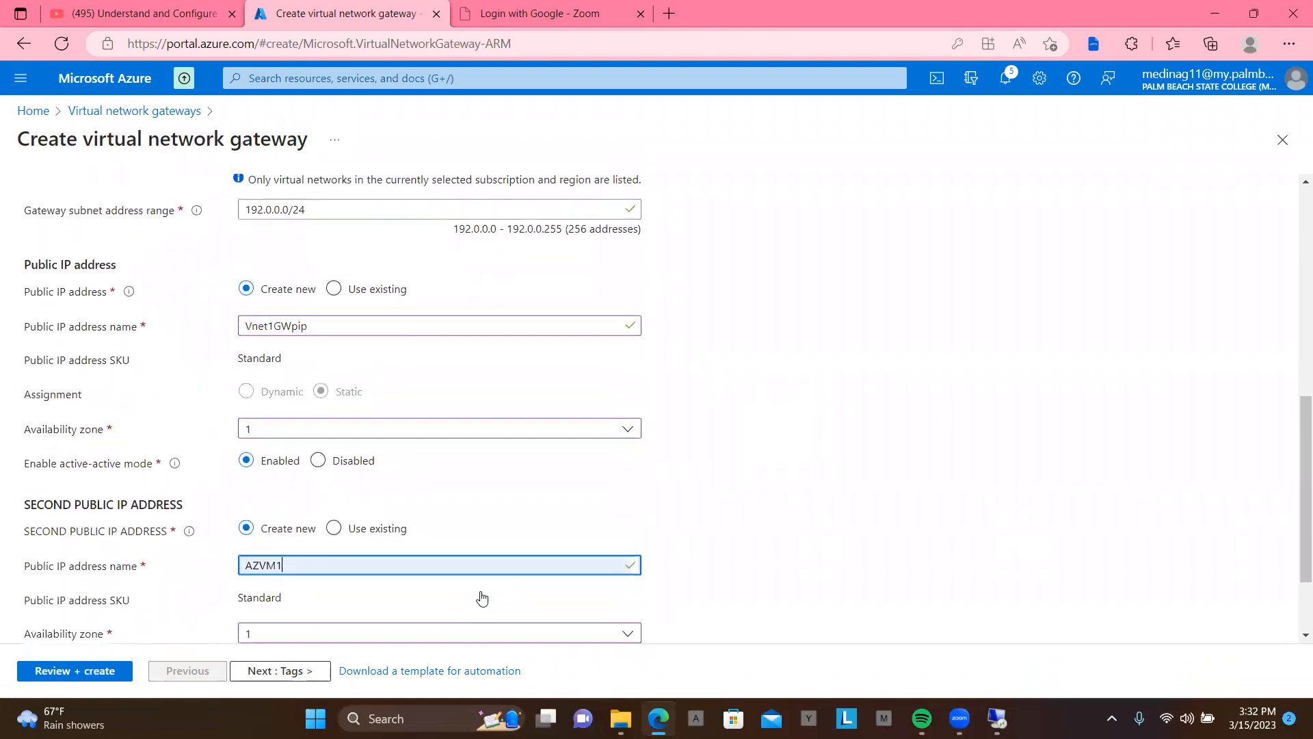
scroll(482, 596, up, 6)
scroll(483, 596, up, 2)
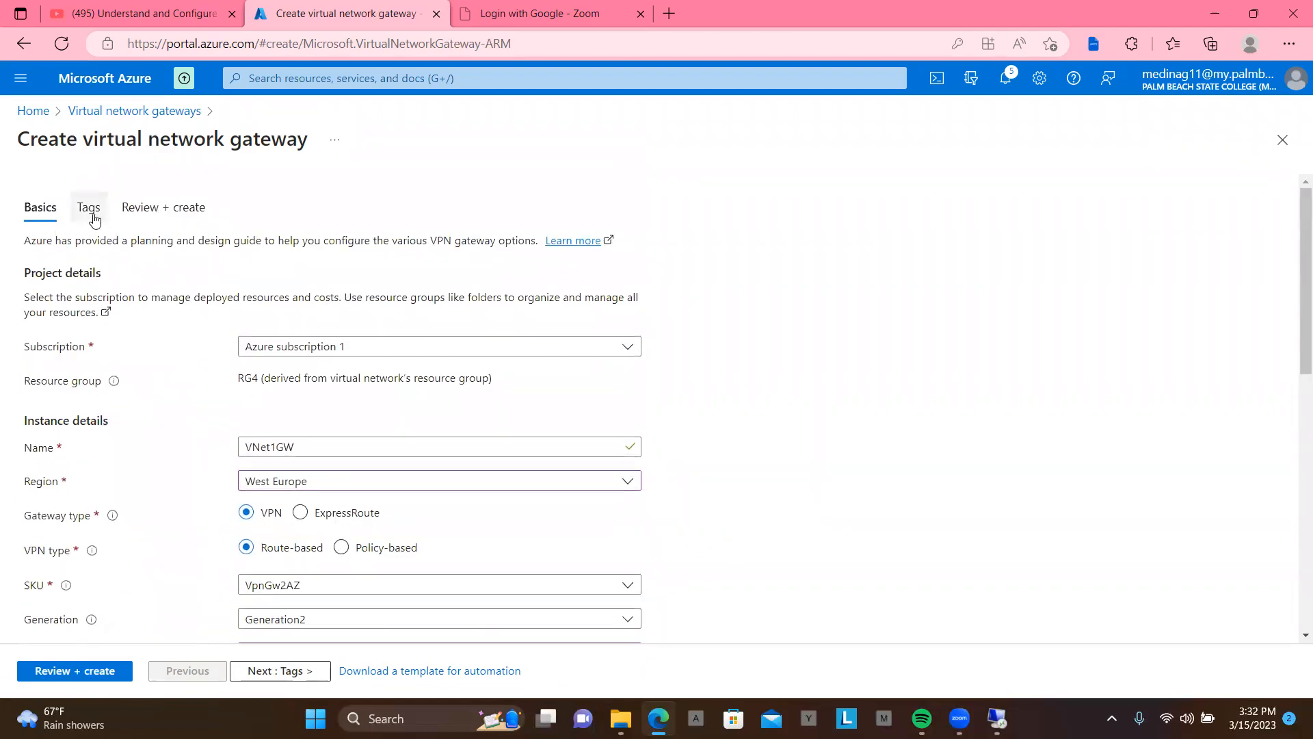
click(93, 216)
click(175, 342)
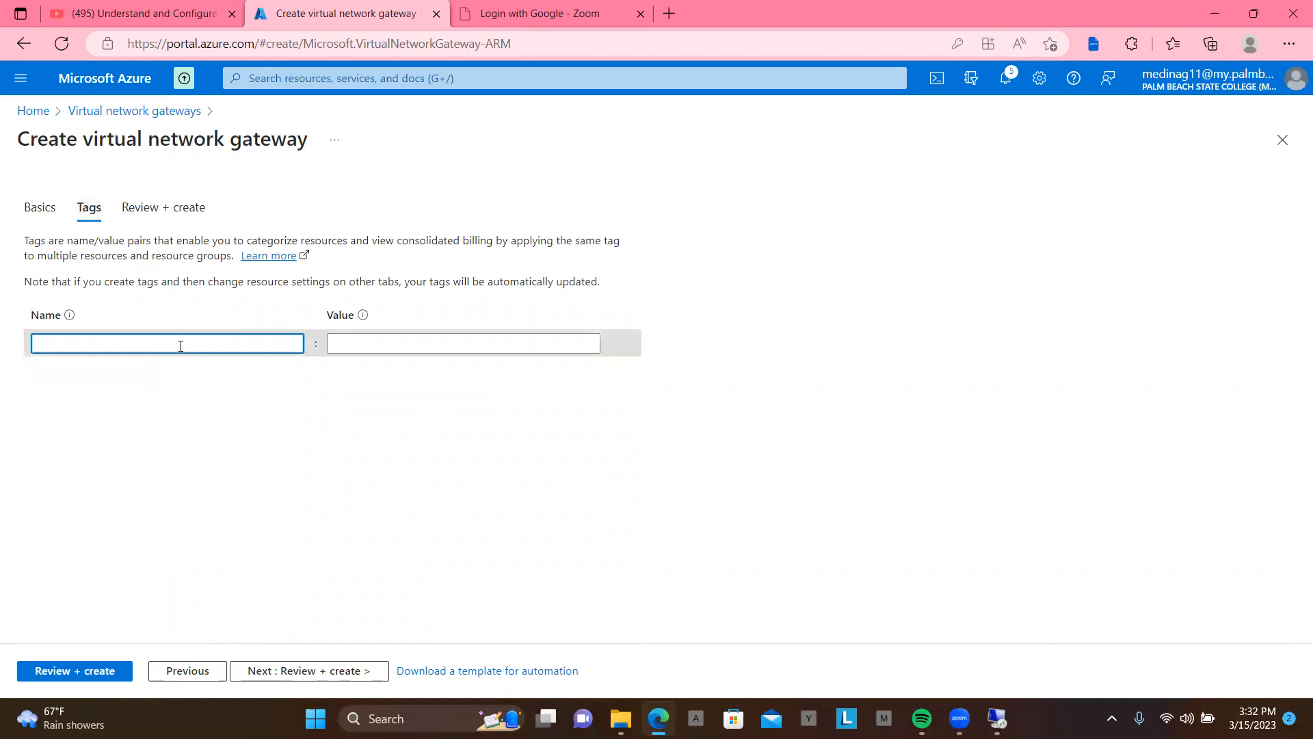
text(vpn)
key(Tab)
text(gatea)
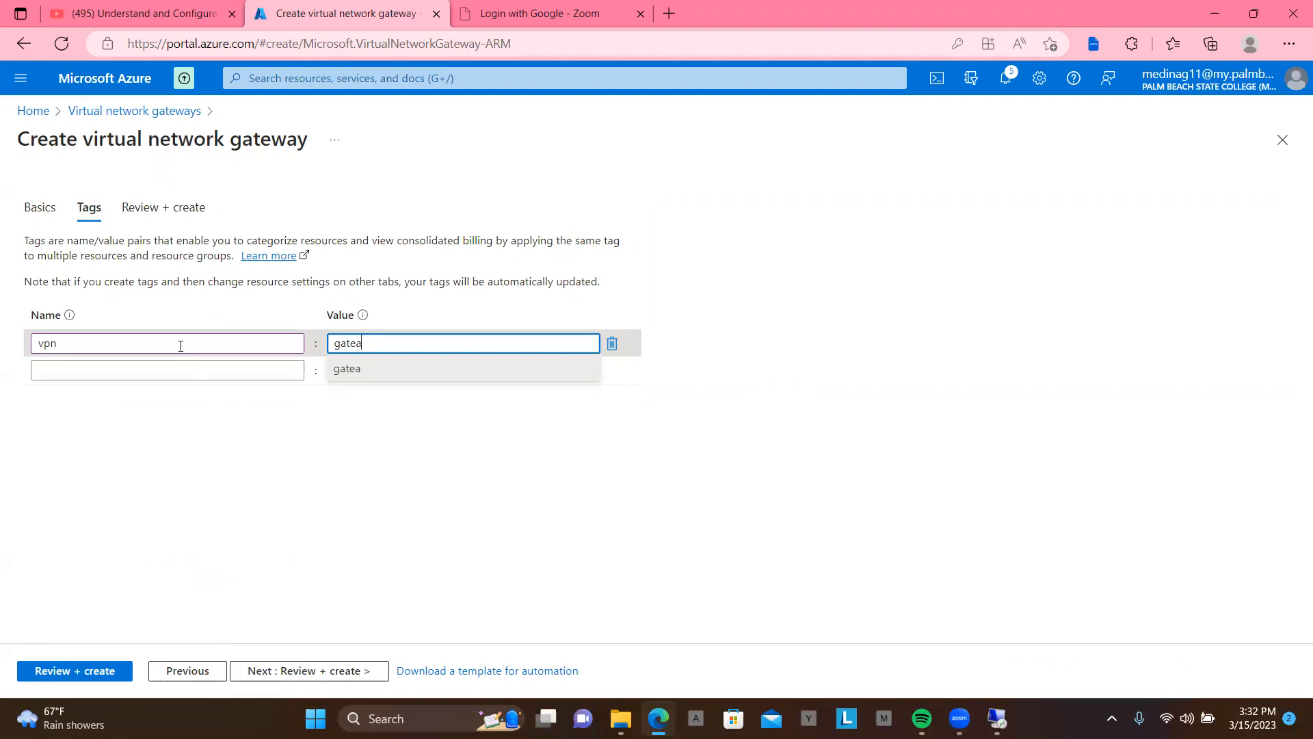
key(BackSpace)
text(way)
click(152, 219)
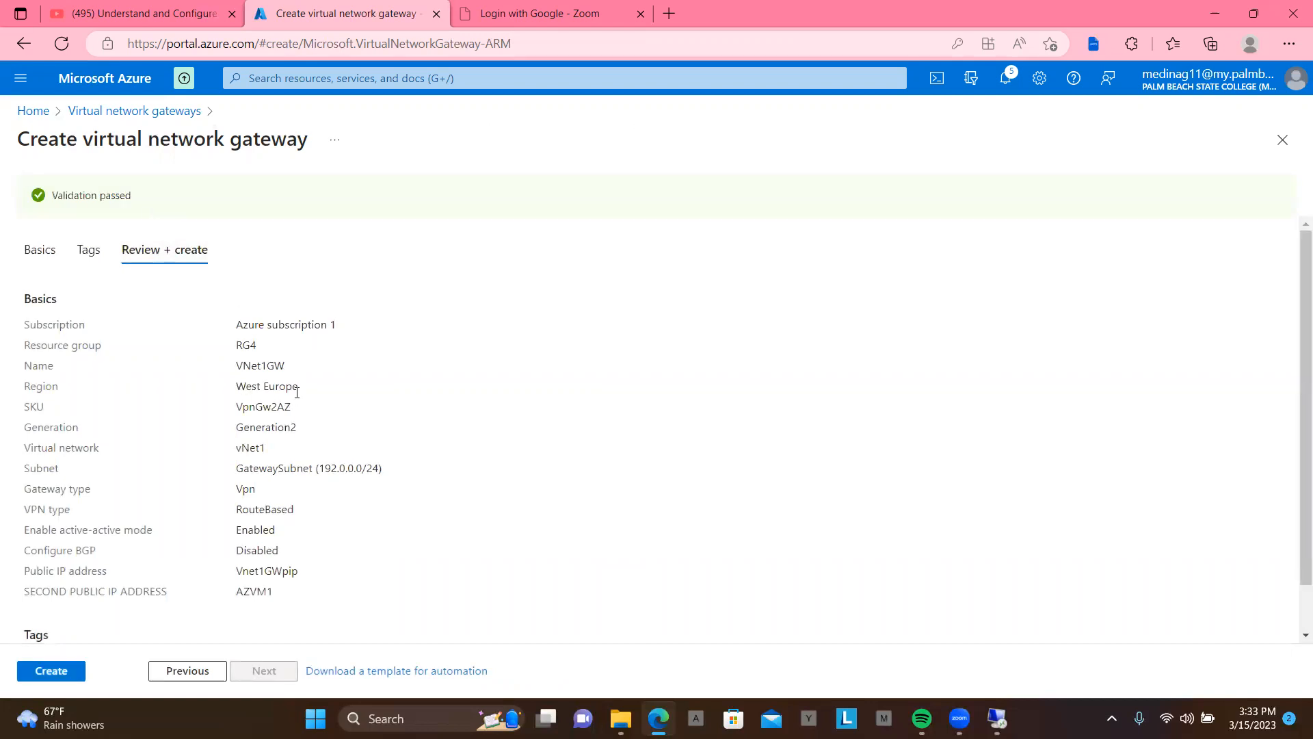
click(49, 671)
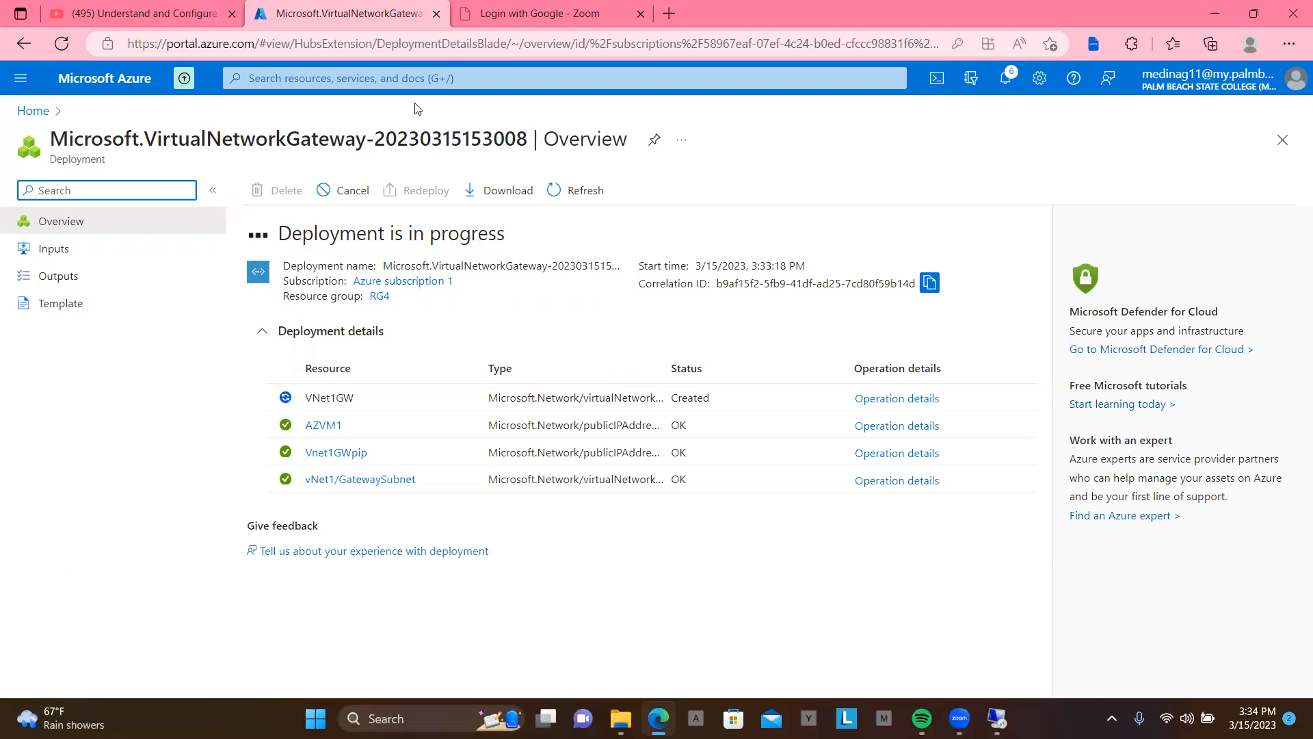
- Start another virtual network gateway and name it VNet2GW
click(354, 80)
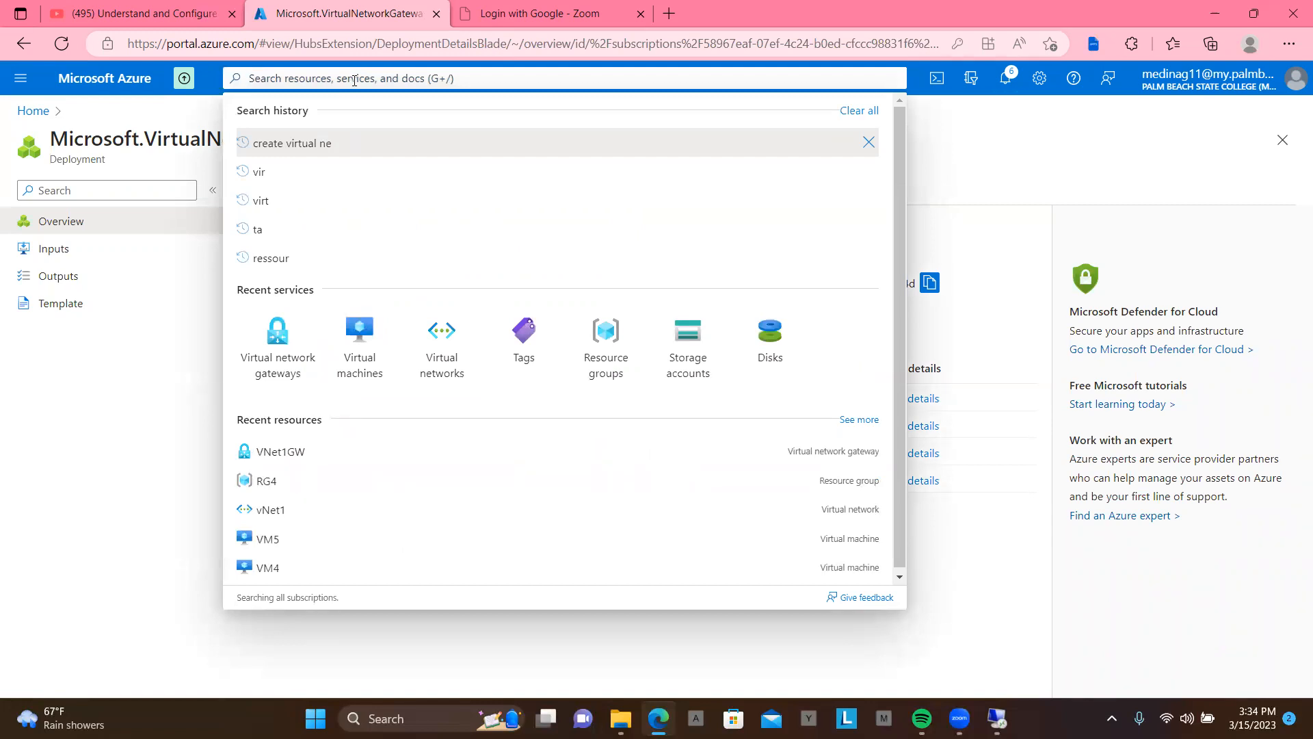
click(284, 358)
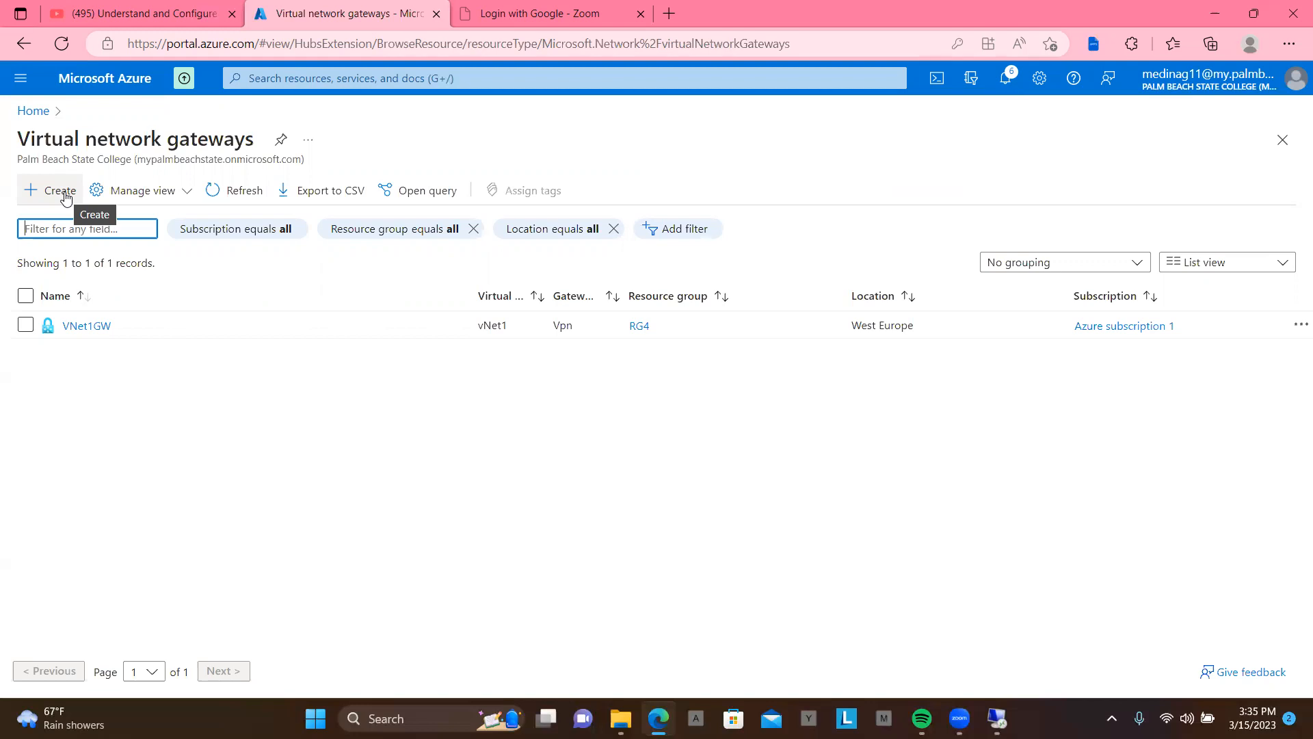
click(66, 198)
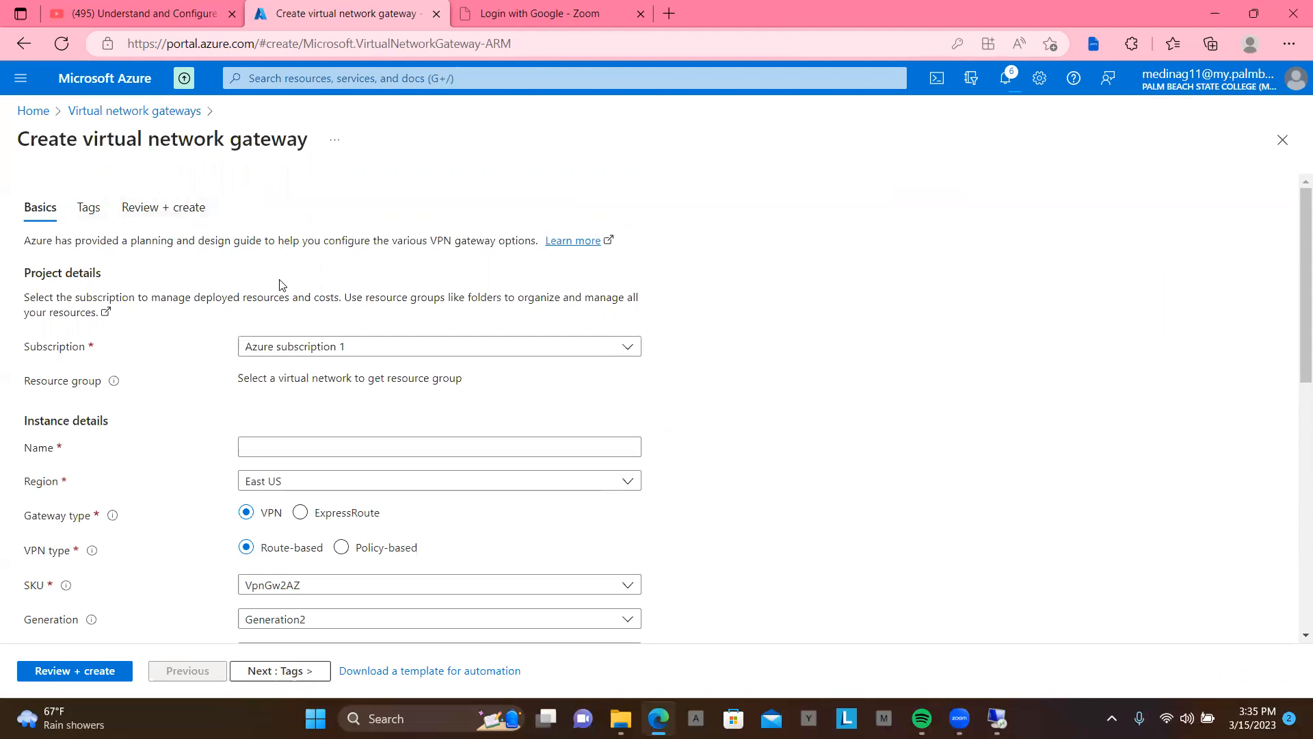
scroll(563, 391, down, 1)
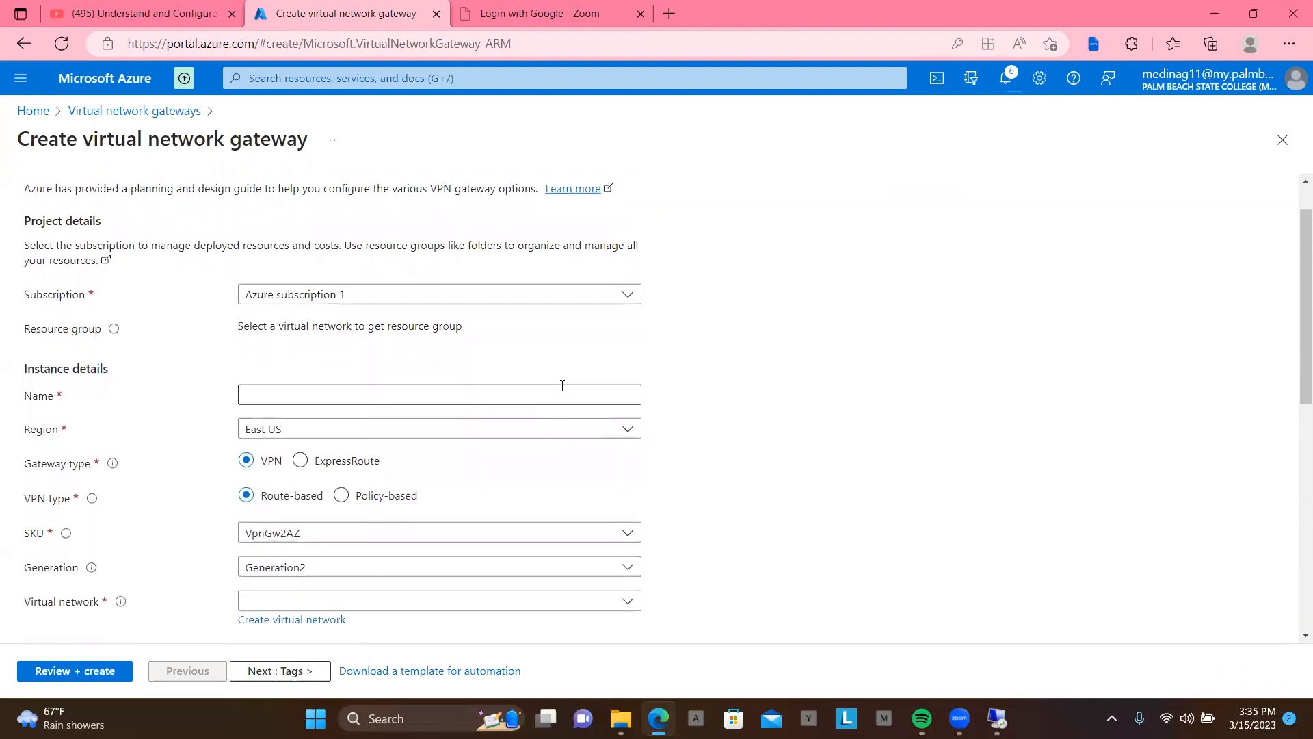
click(424, 393)
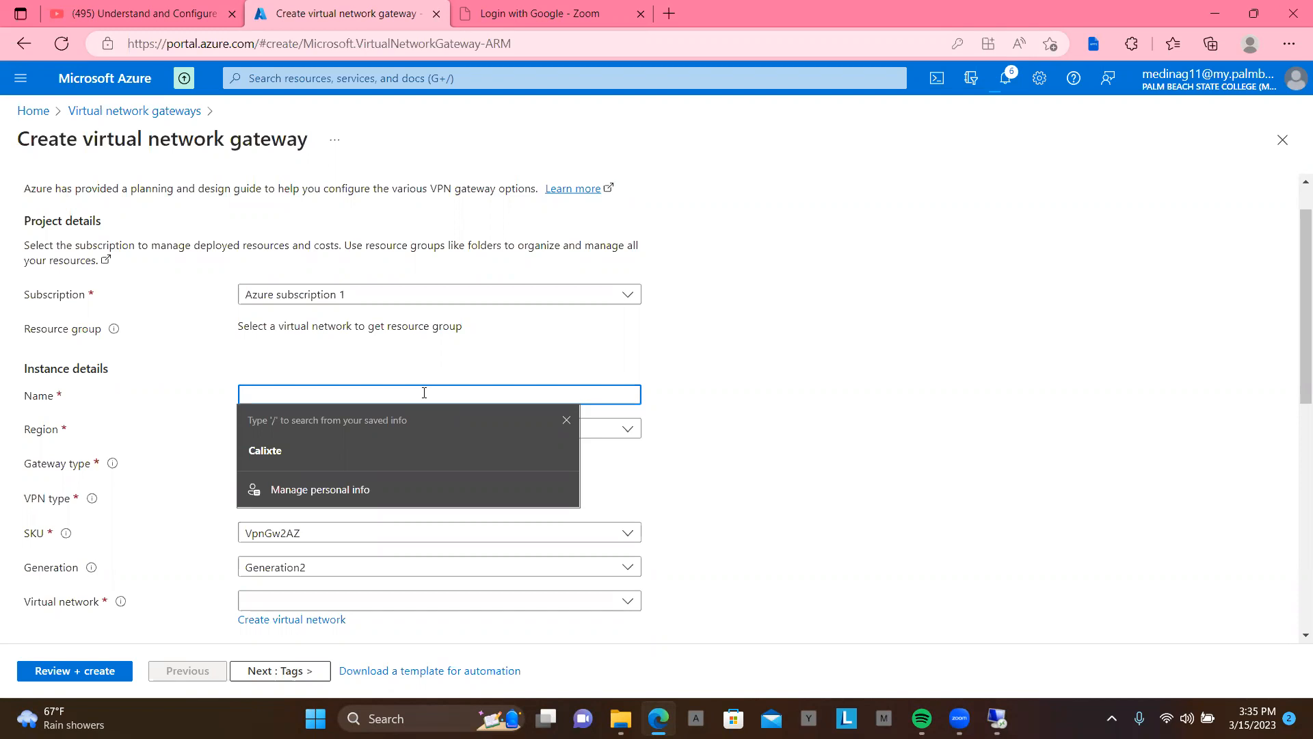
text(V)
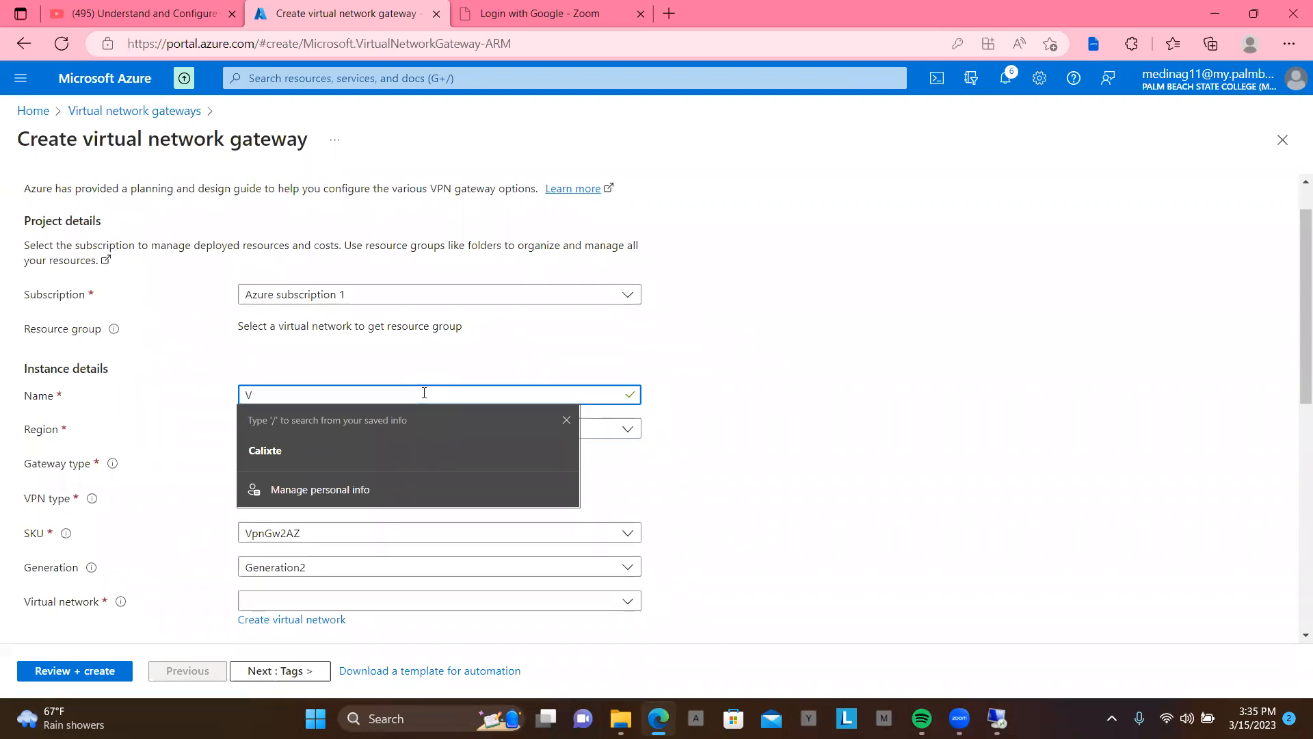
text(Net2GW)
click(668, 353)
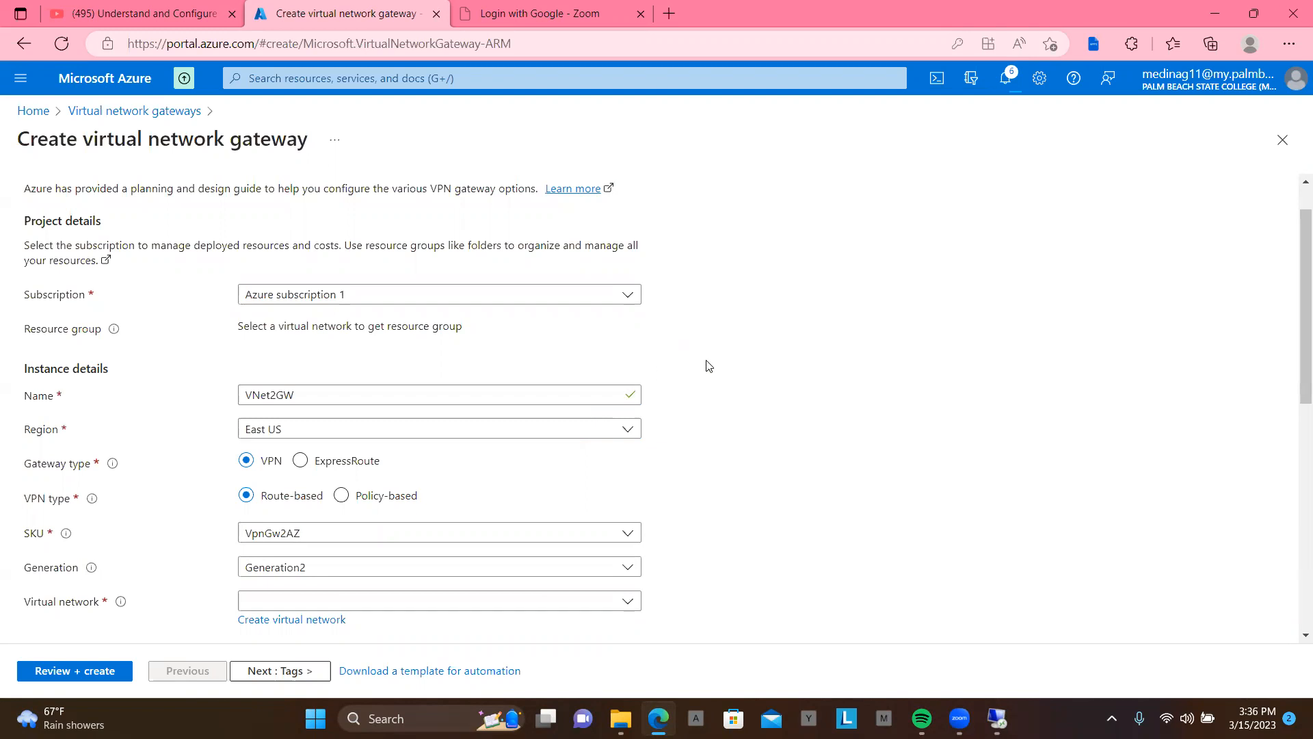
- Set the VNet2GW gateway's region to Canada Central and select VM5-vnet as its virtual network
scroll(711, 371, down, 1)
scroll(711, 371, down, 2)
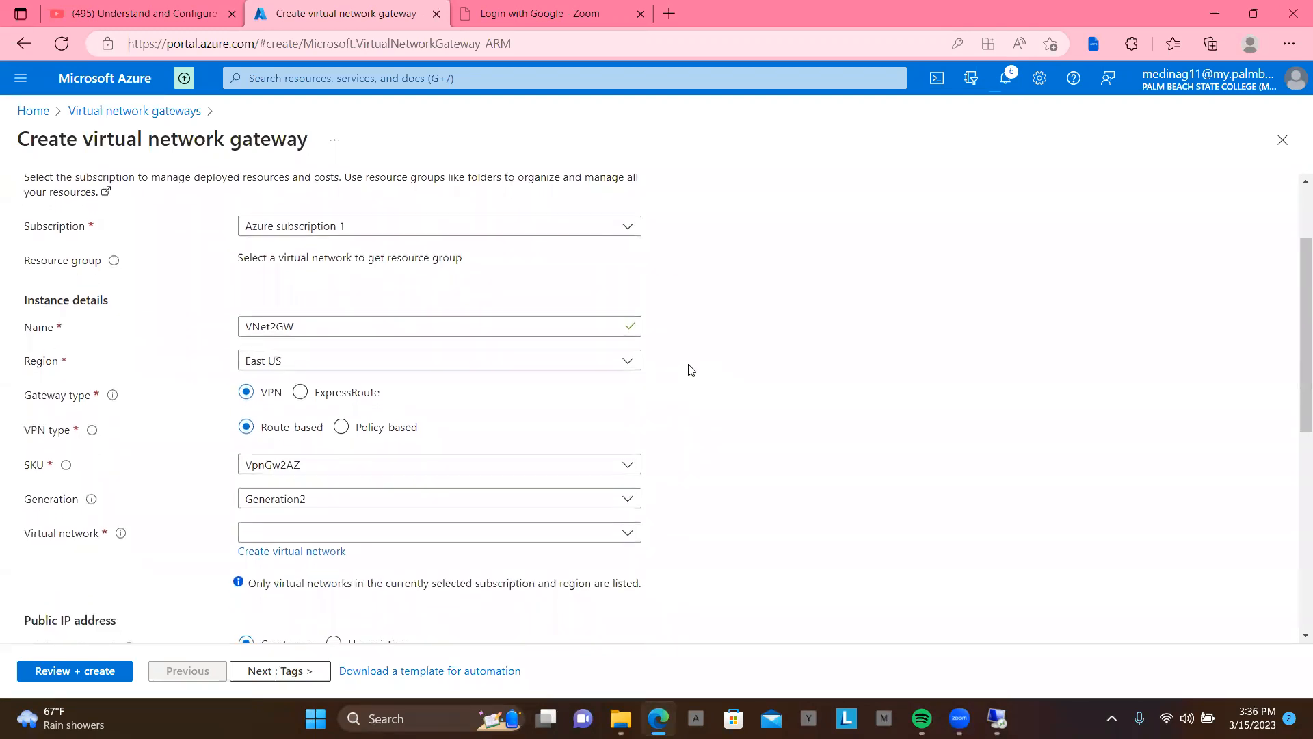
click(631, 368)
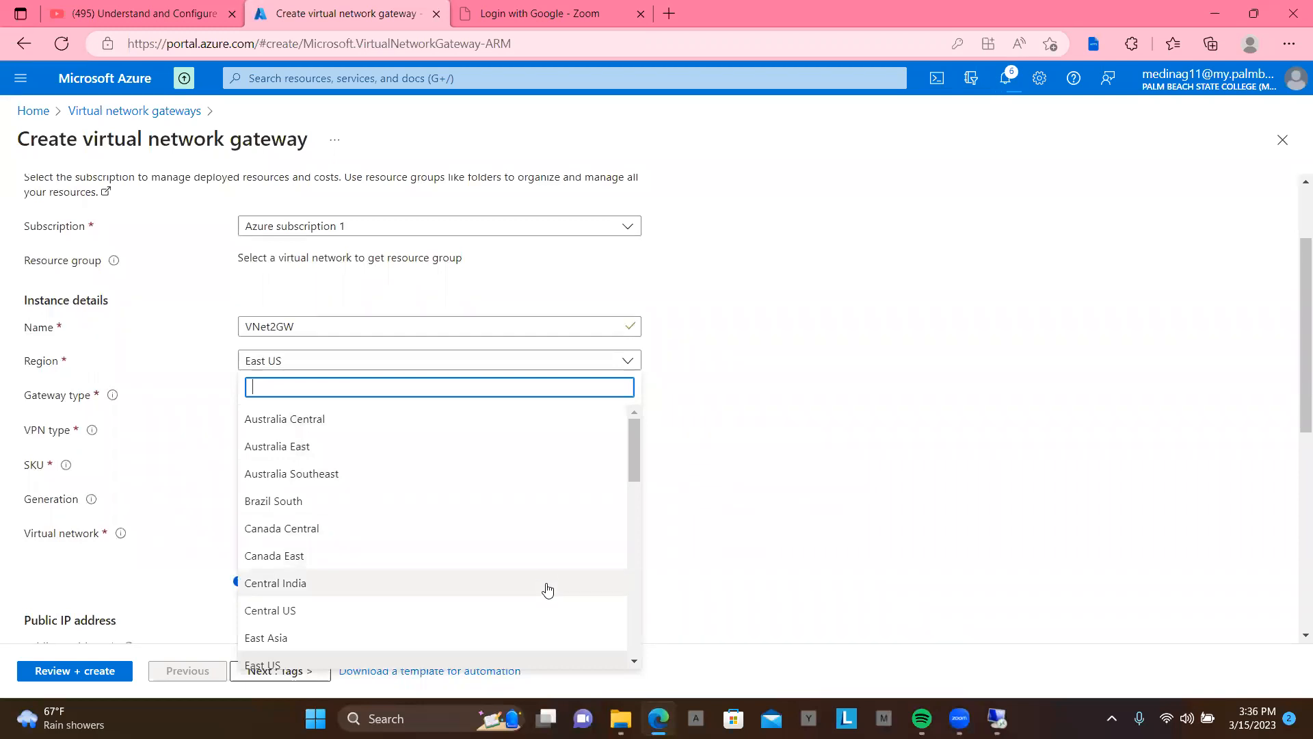
click(547, 529)
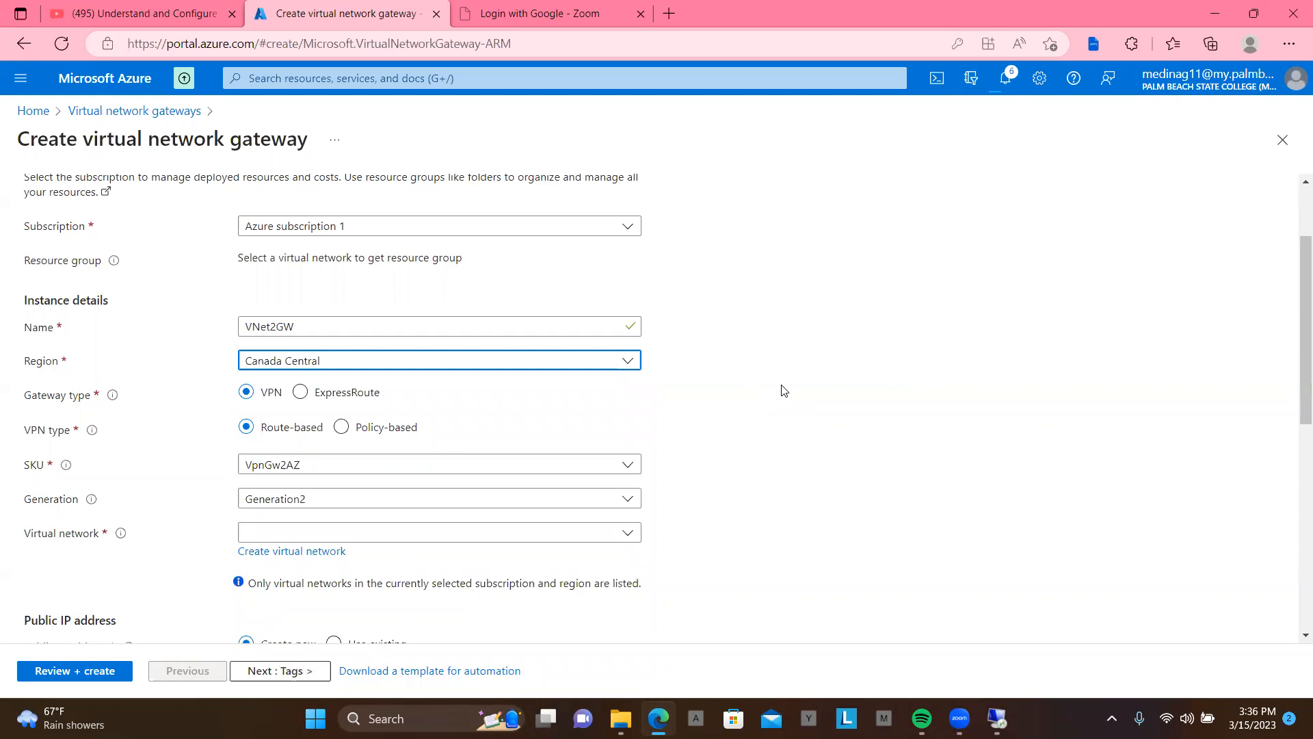
scroll(784, 390, down, 2)
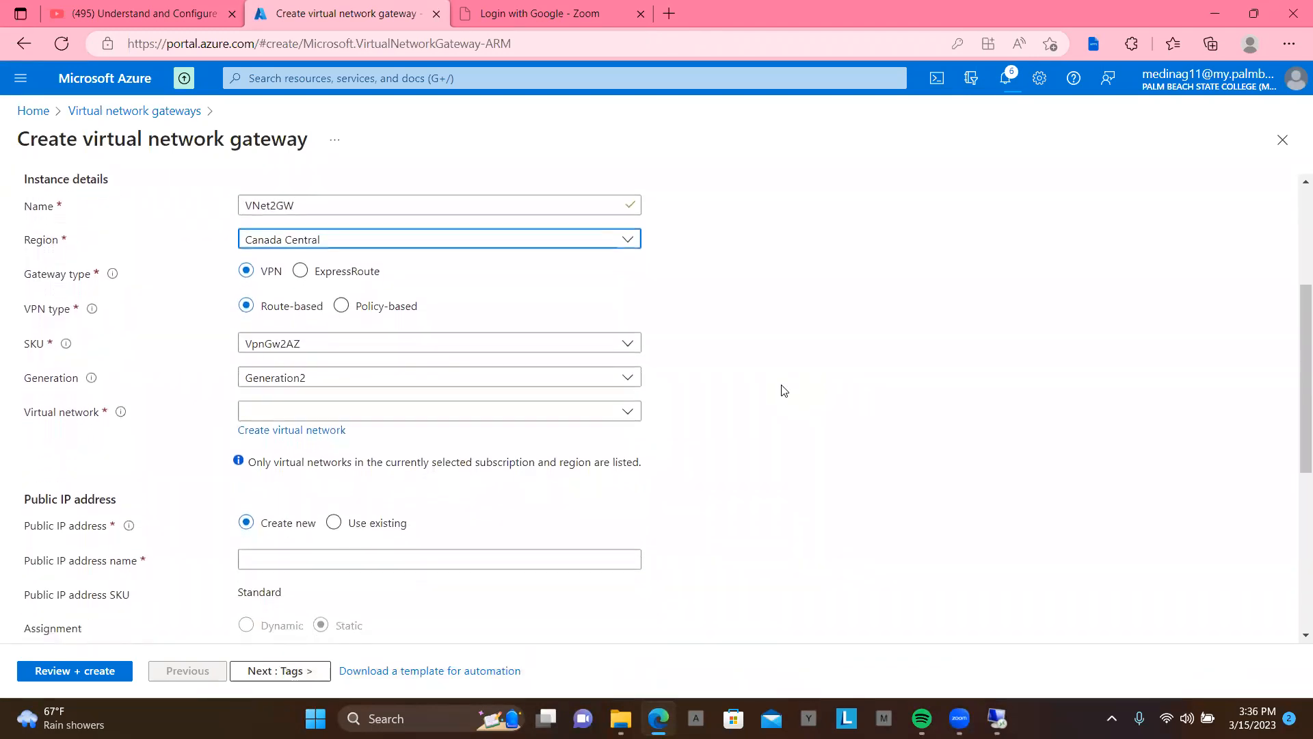
click(631, 410)
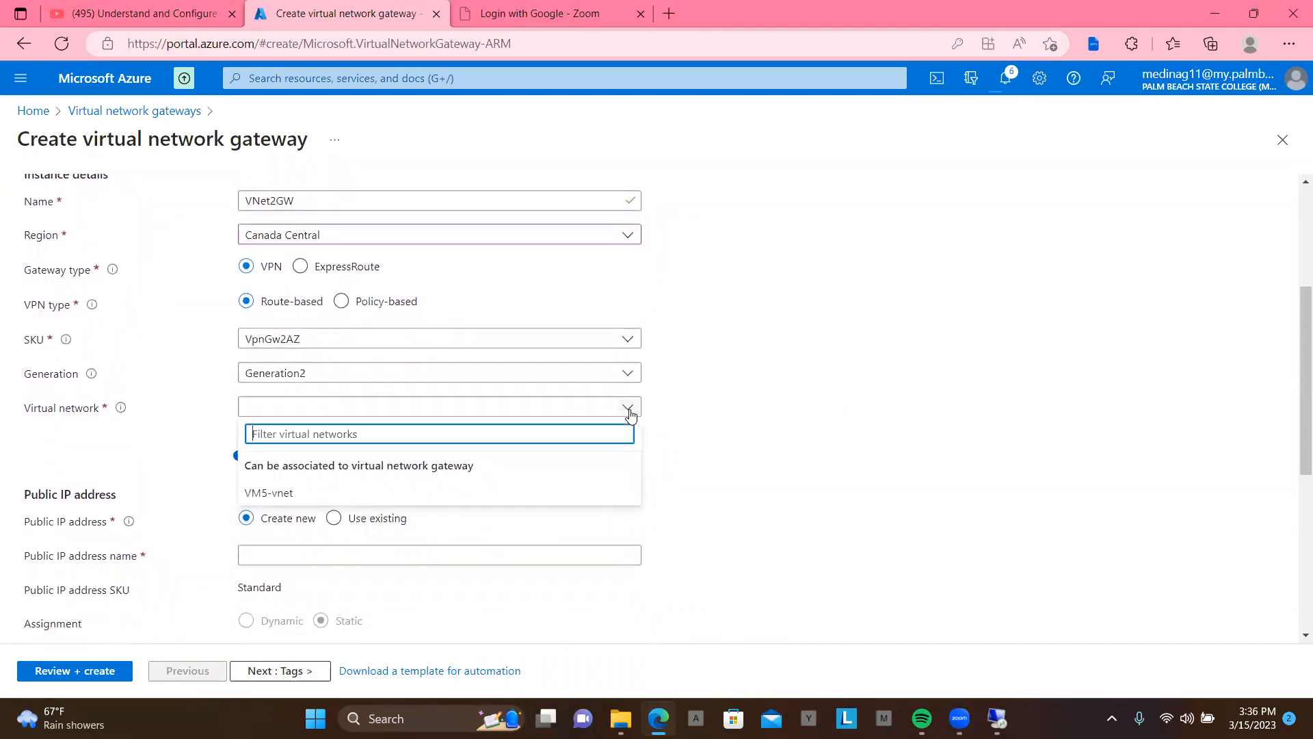
click(588, 490)
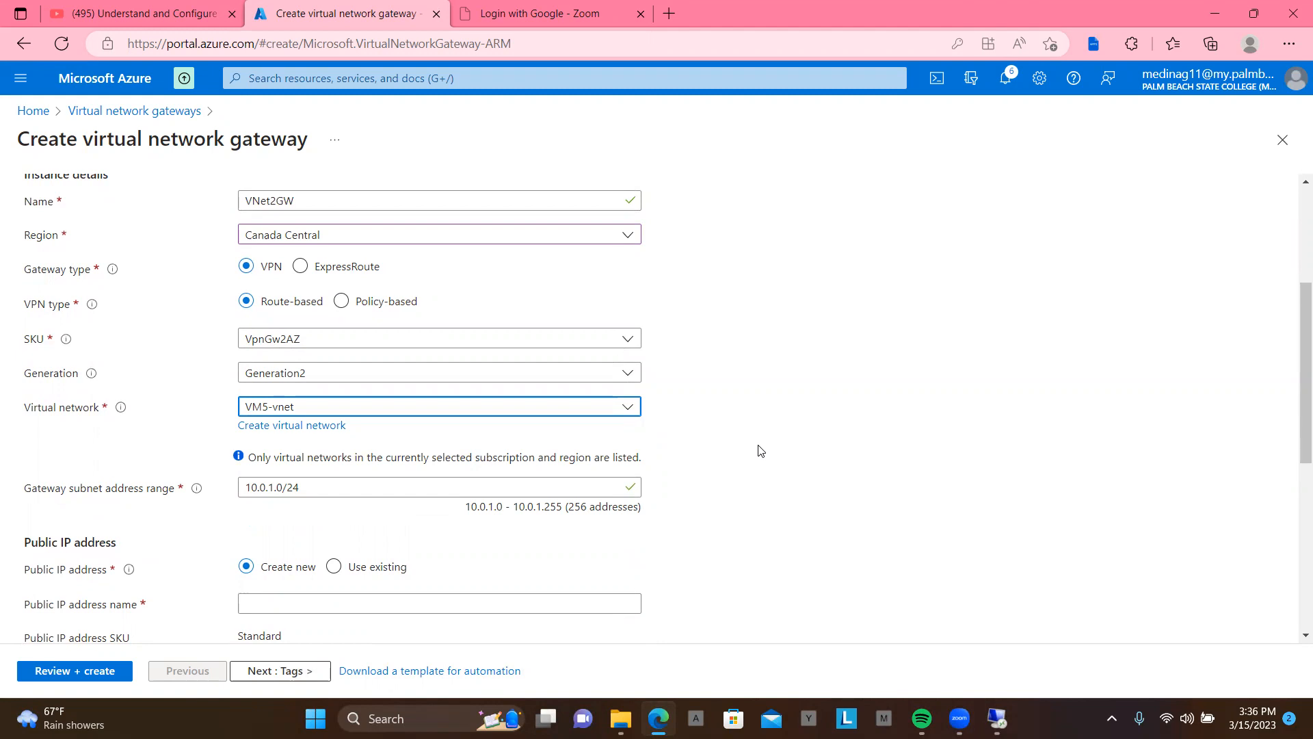
- Name the gateway's first new public IP address VNet2GWpip and set its availability zone to 1
scroll(759, 450, down, 2)
scroll(759, 450, down, 2)
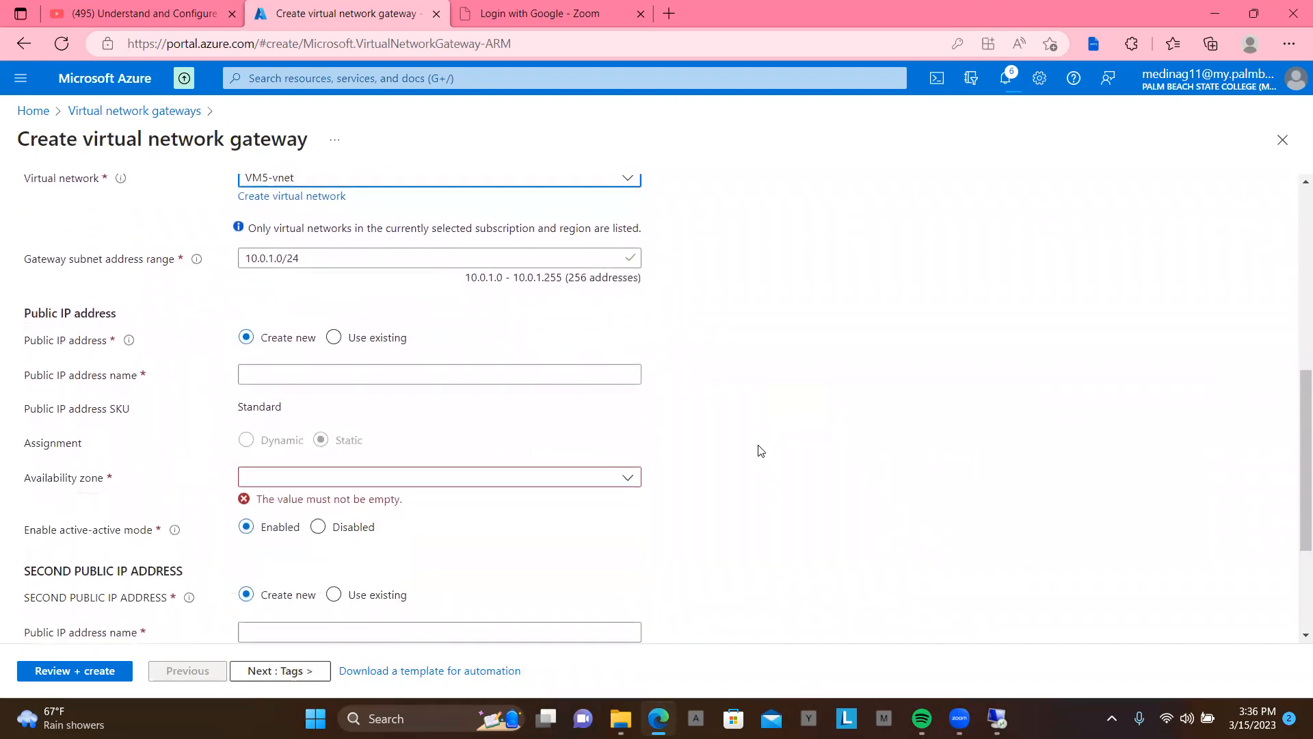
click(509, 374)
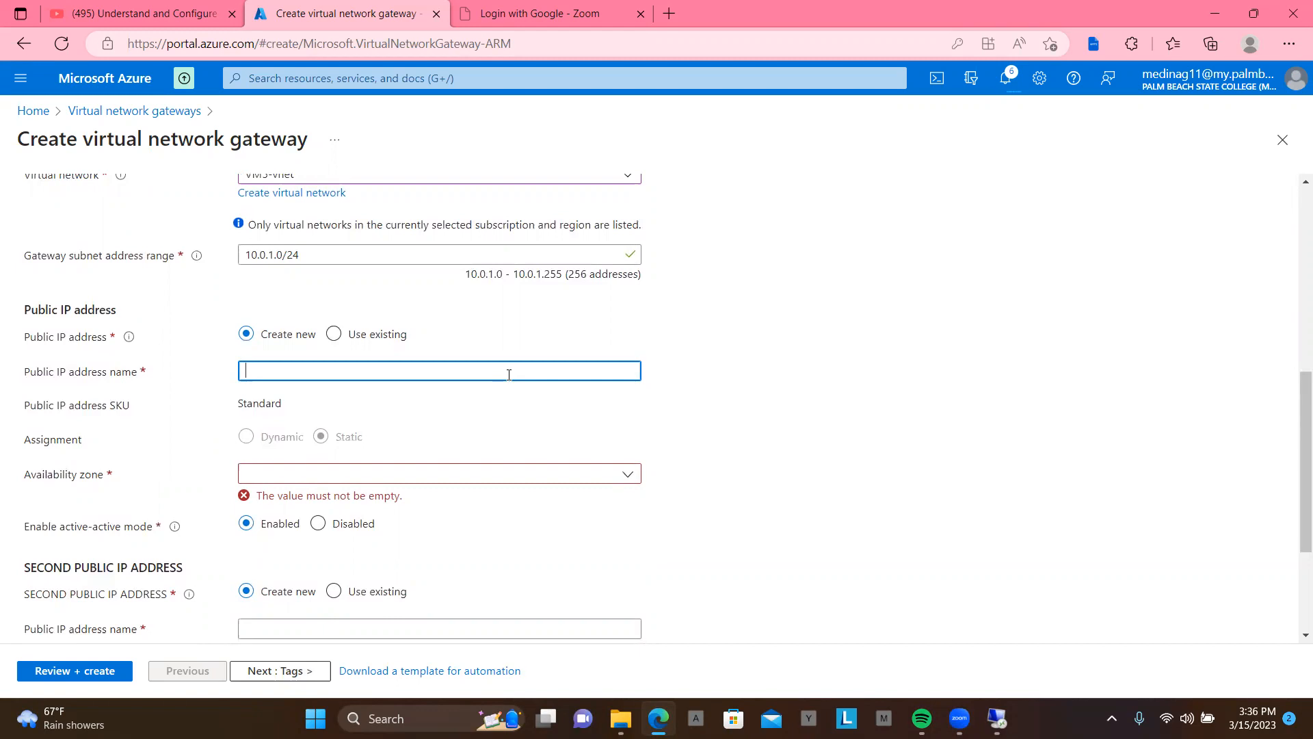
text(VNet2GWpip)
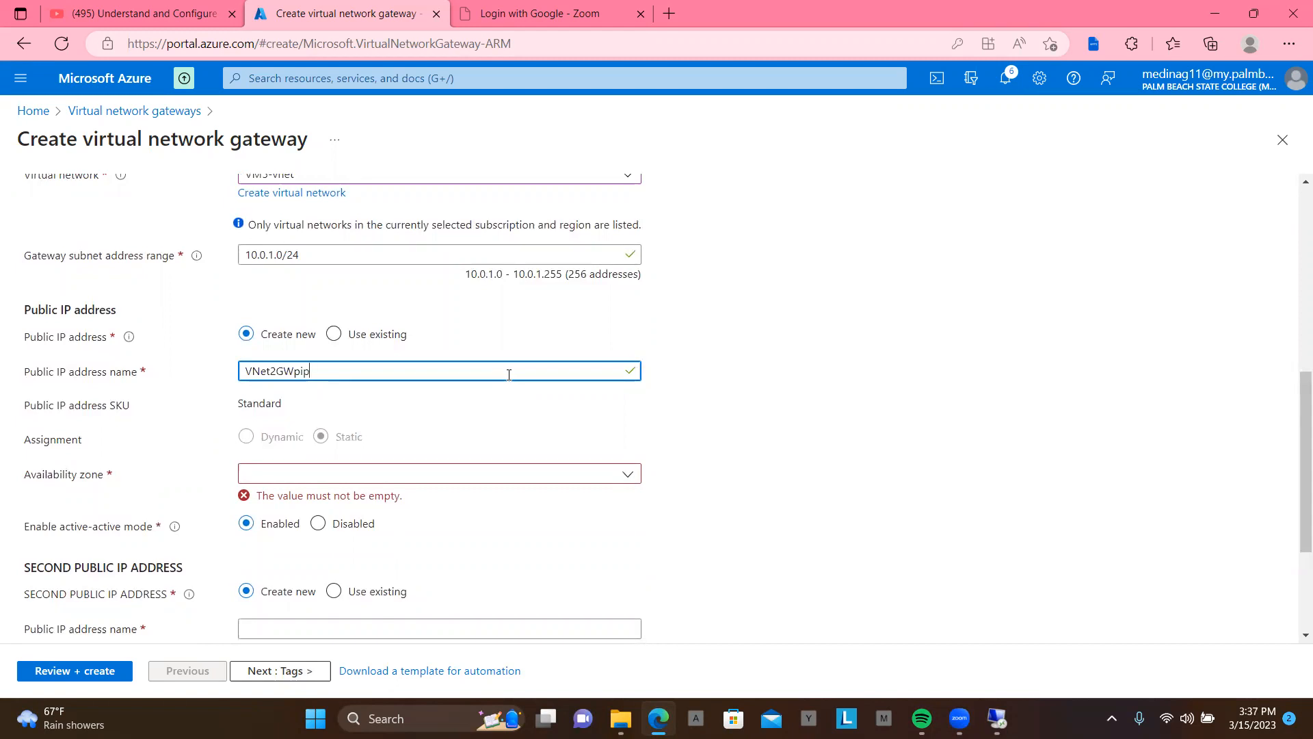
scroll(509, 374, down, 1)
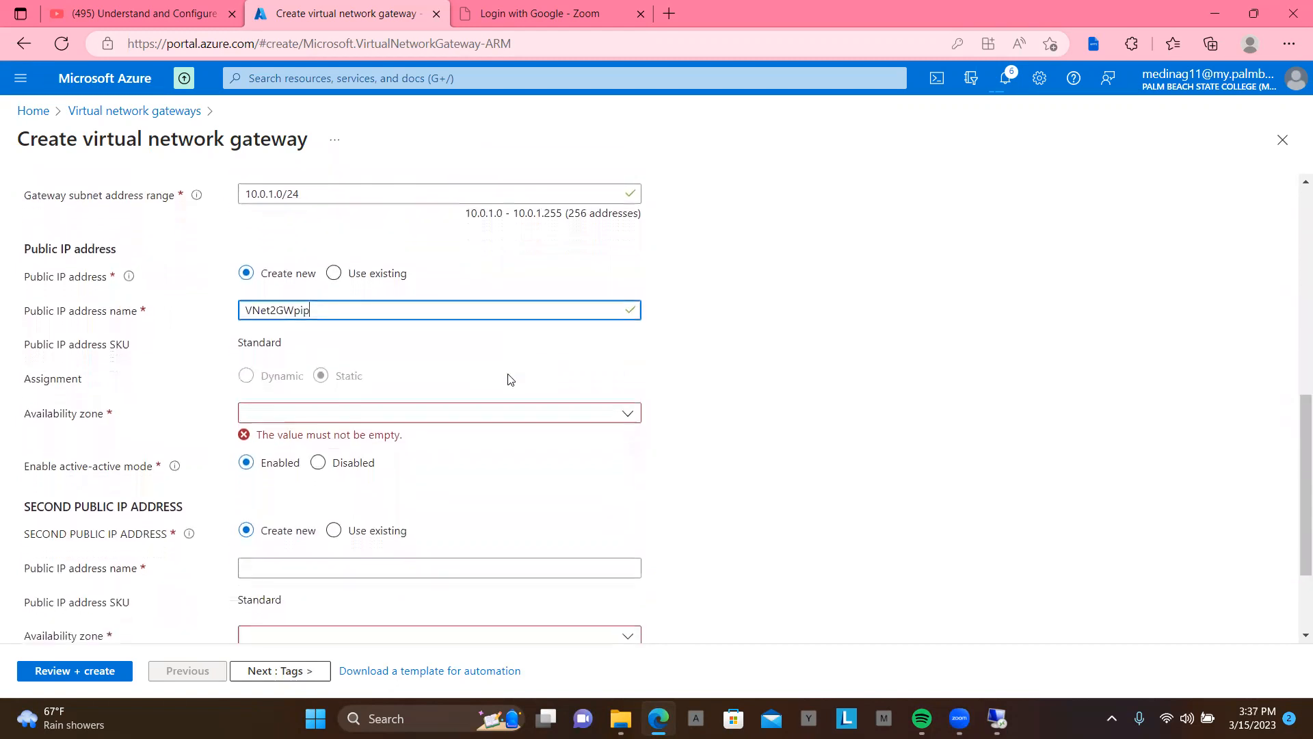
click(629, 404)
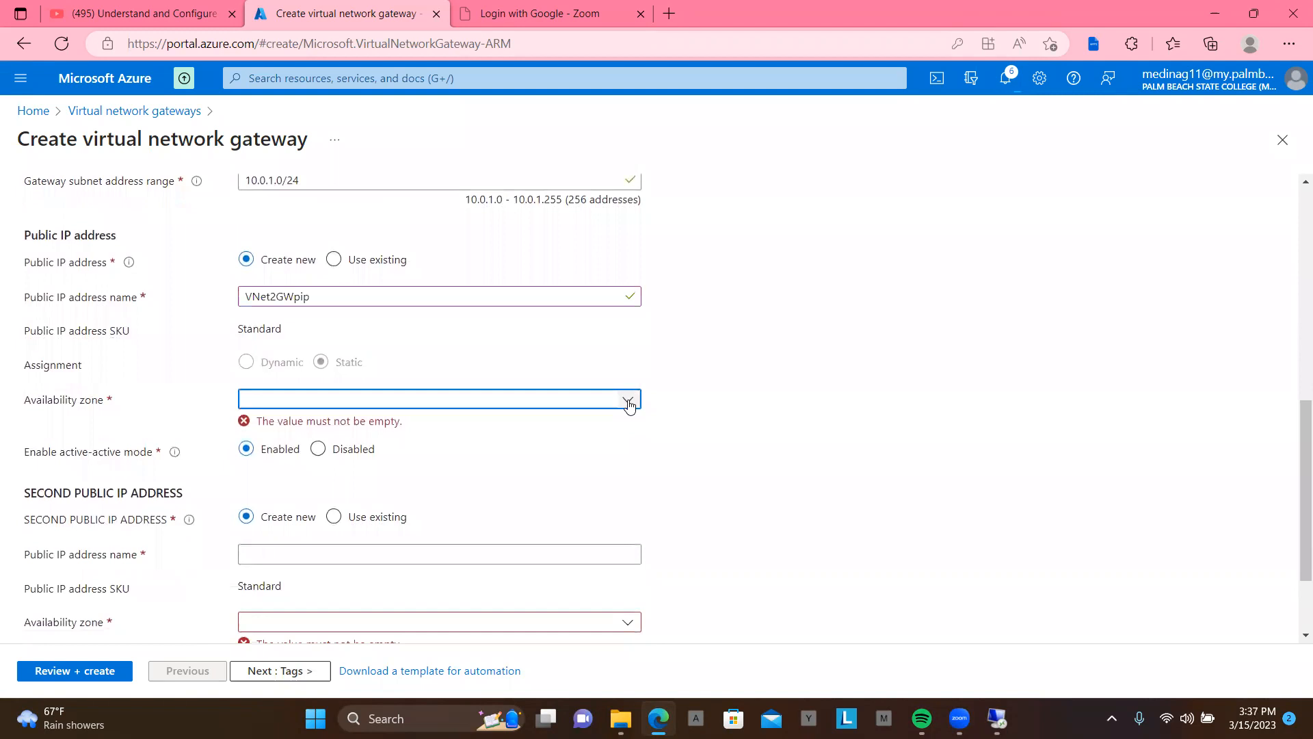
click(629, 405)
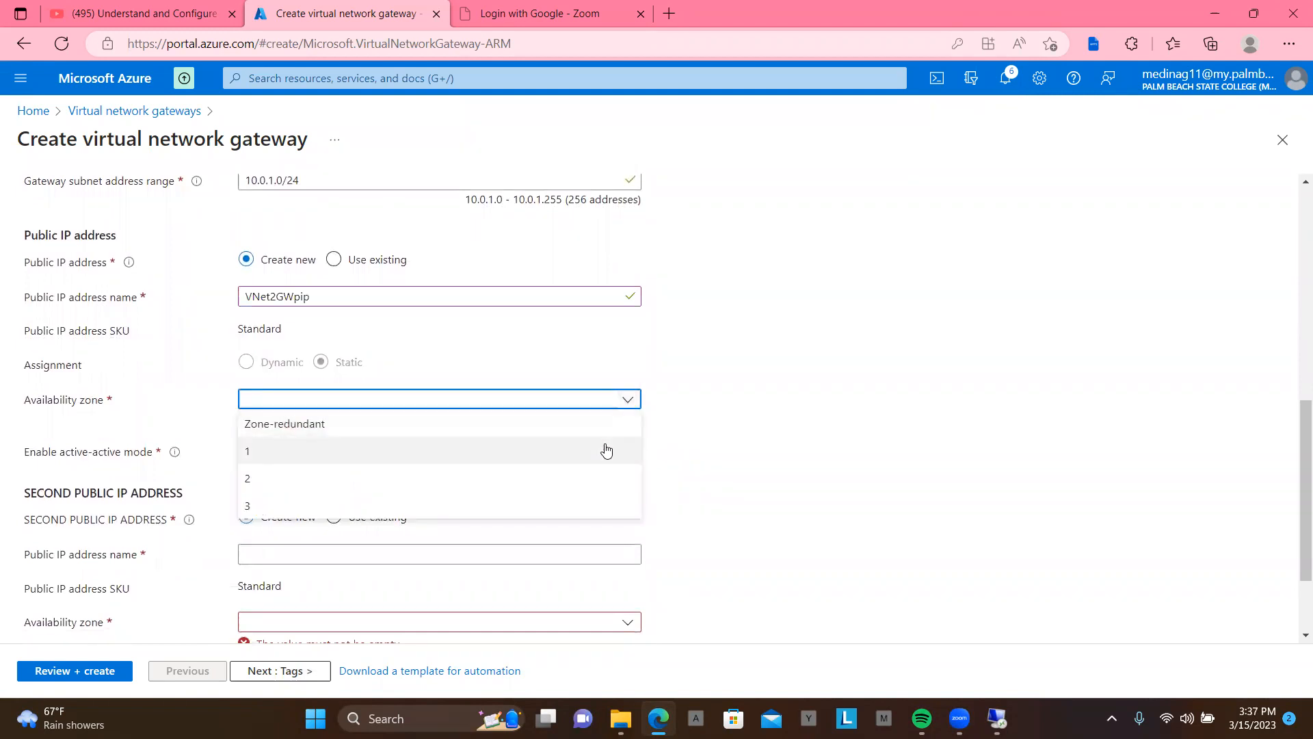
click(605, 450)
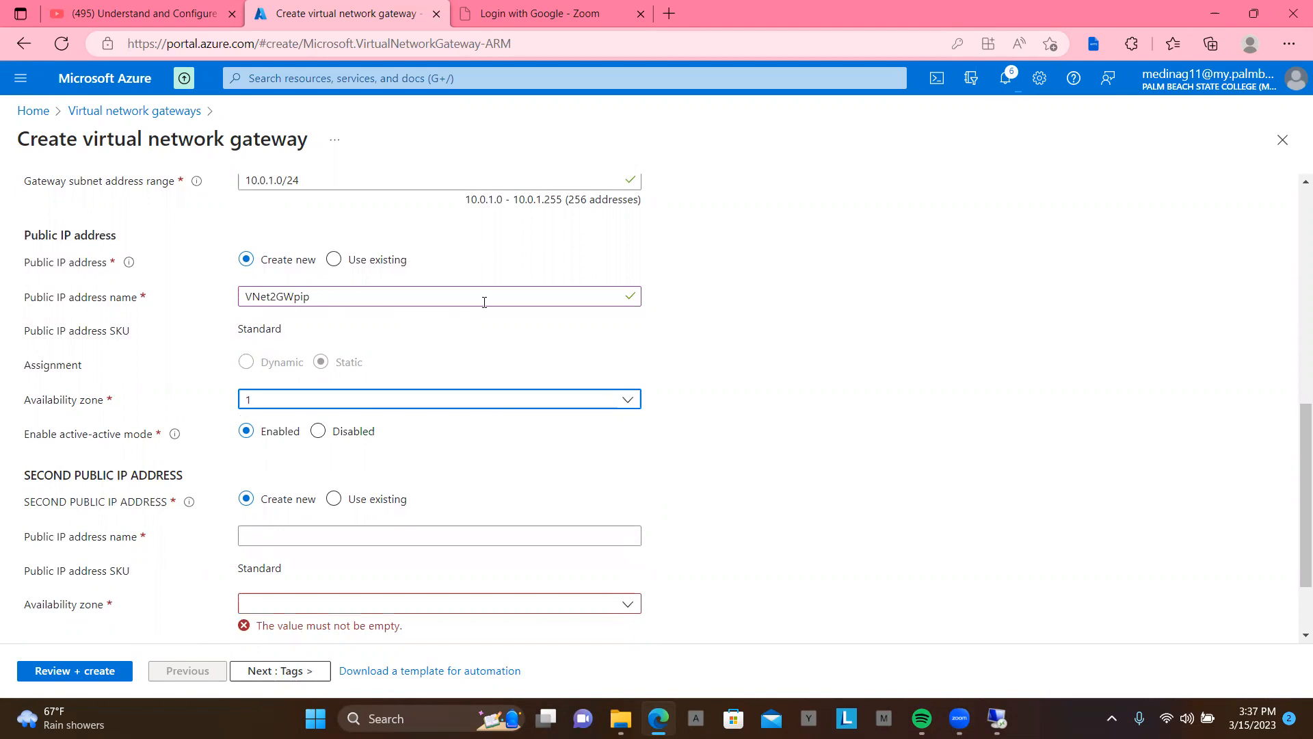
- Set the availability zone of the gateway's second public IP address to 1
scroll(484, 302, up, 3)
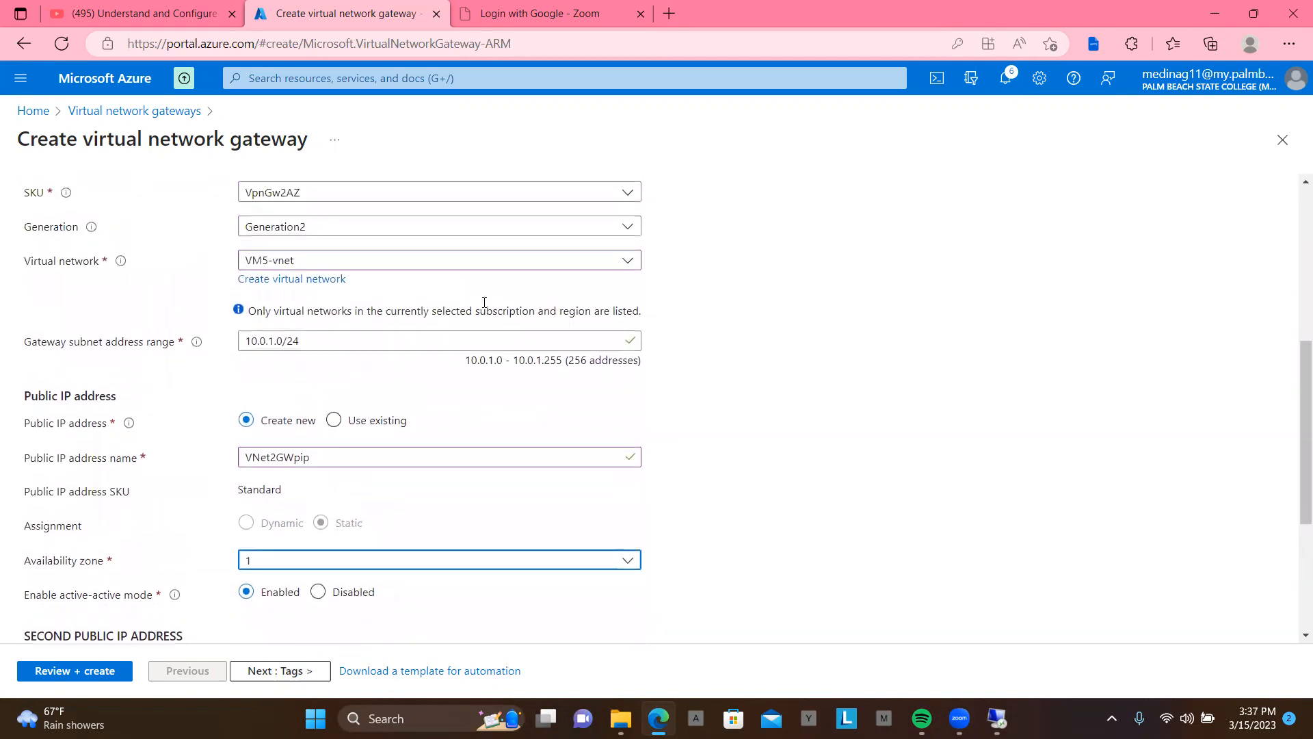
scroll(356, 303, up, 2)
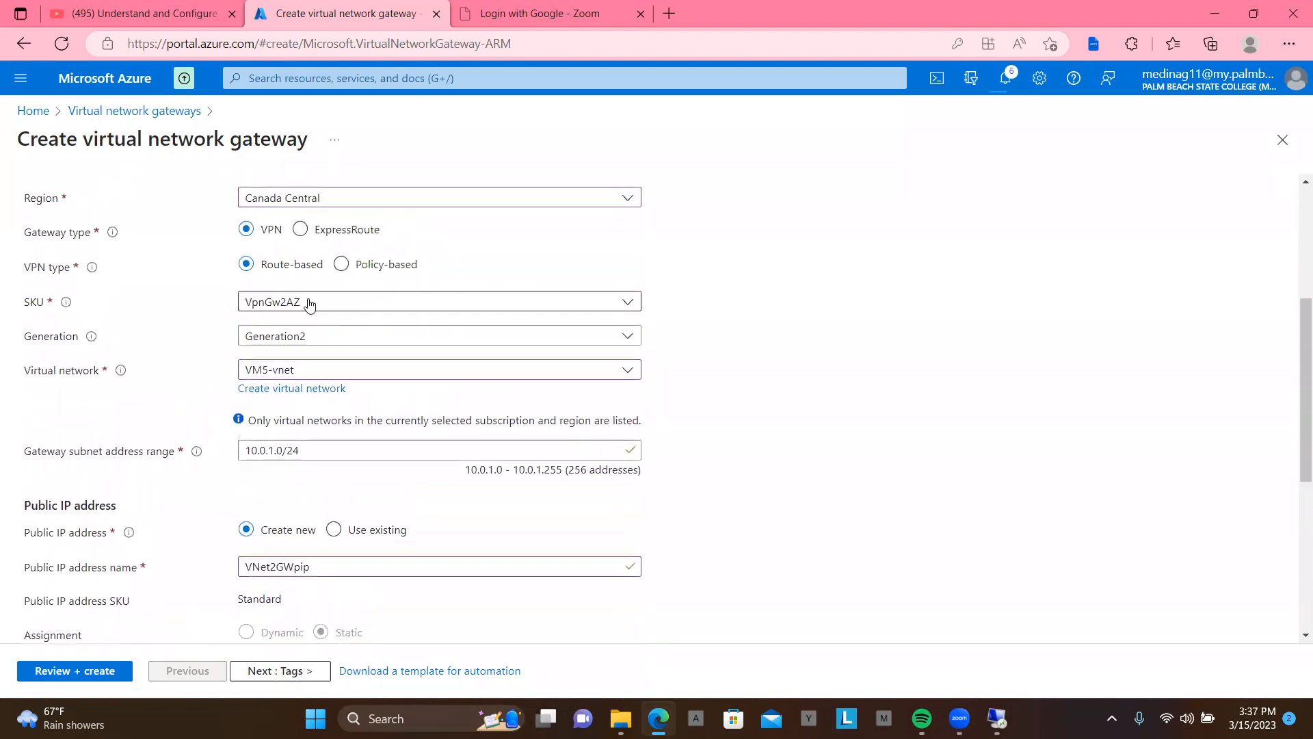
scroll(517, 239, up, 2)
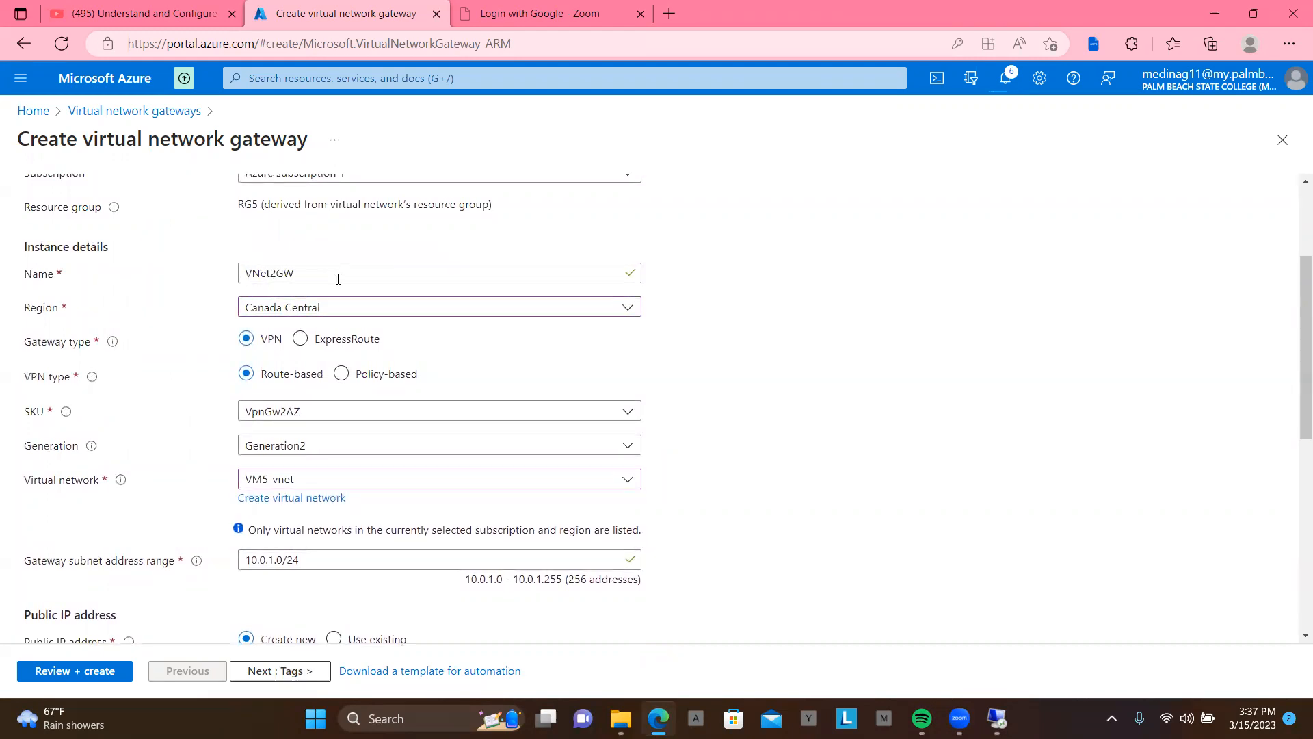
scroll(523, 361, down, 8)
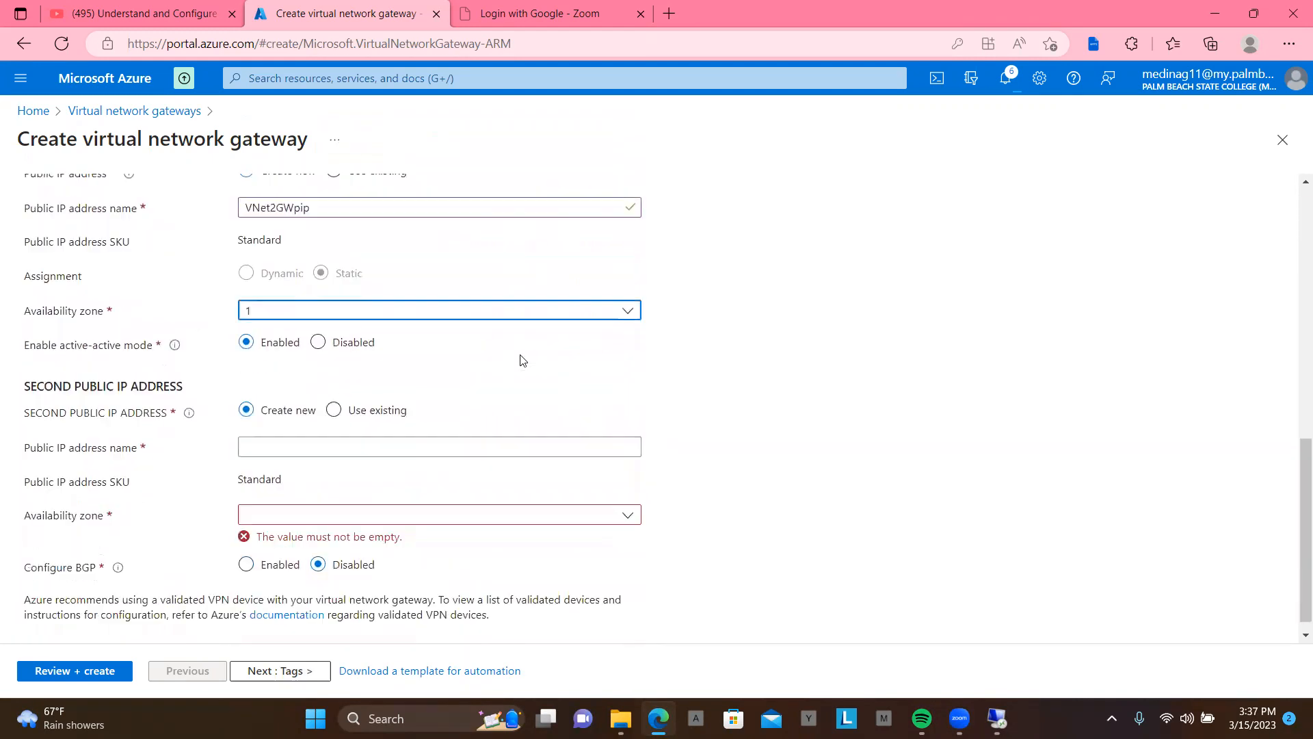
click(632, 507)
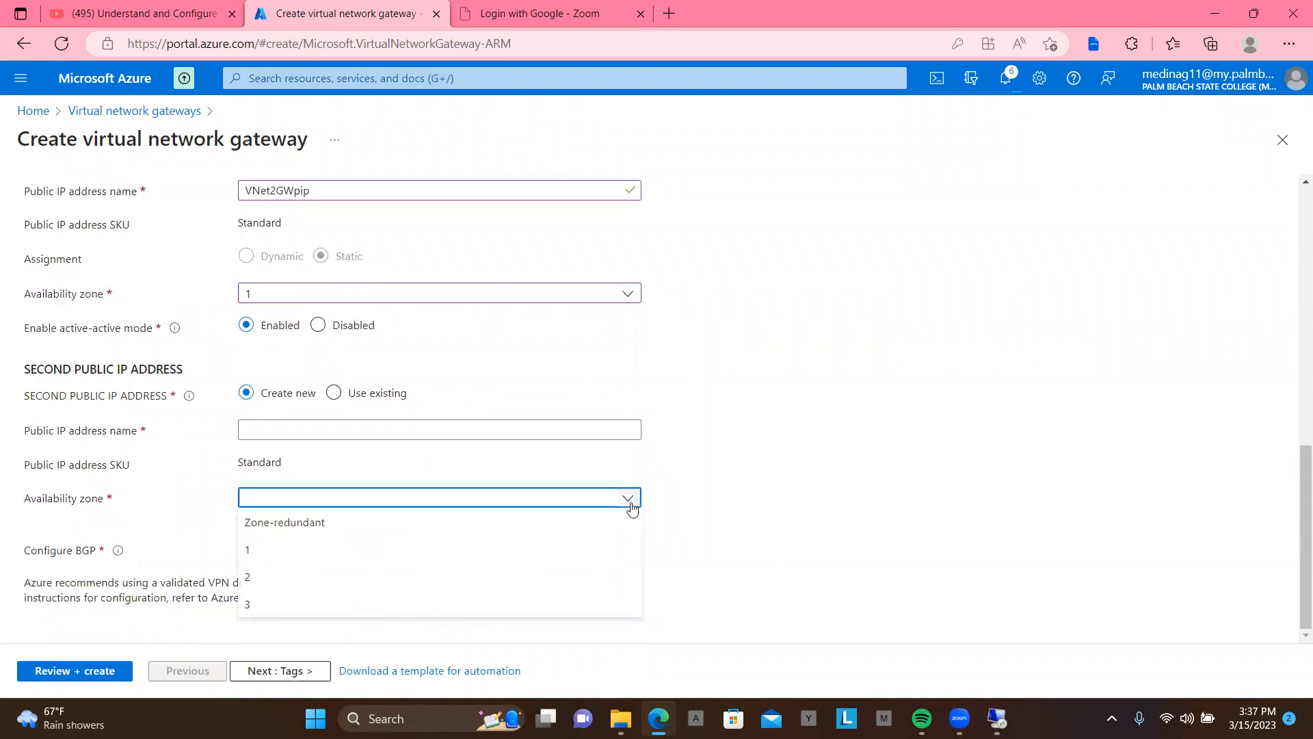
click(613, 548)
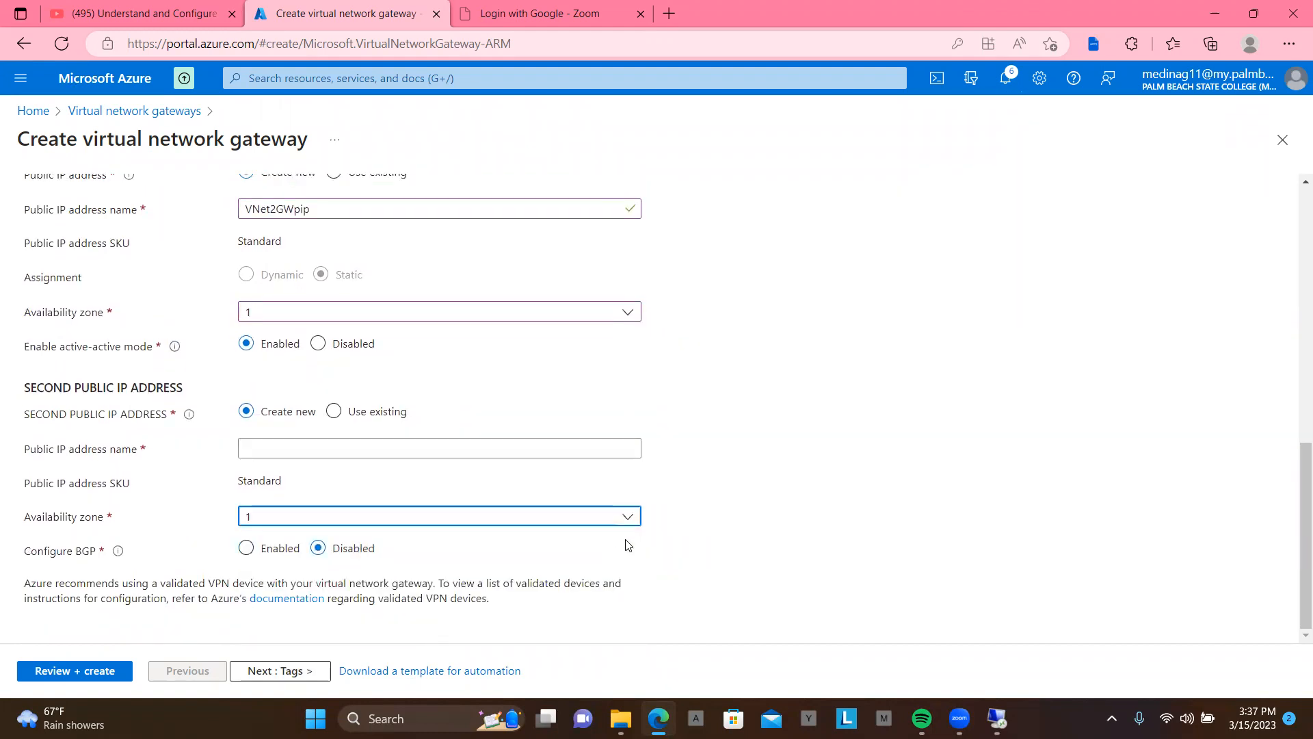
- Tag the VNet2GW gateway with the name vnp2 and the value gateway, and submit the settings for review
click(287, 671)
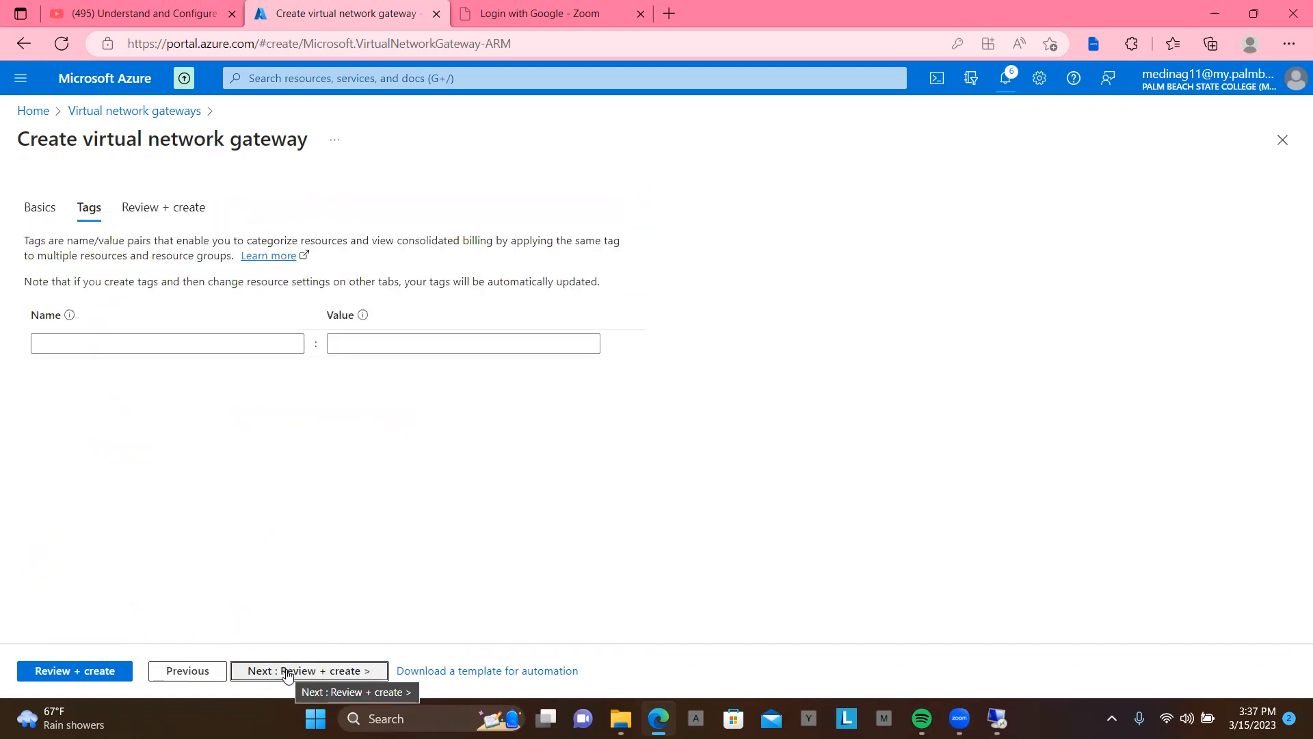
click(166, 346)
text(vnp2)
click(339, 344)
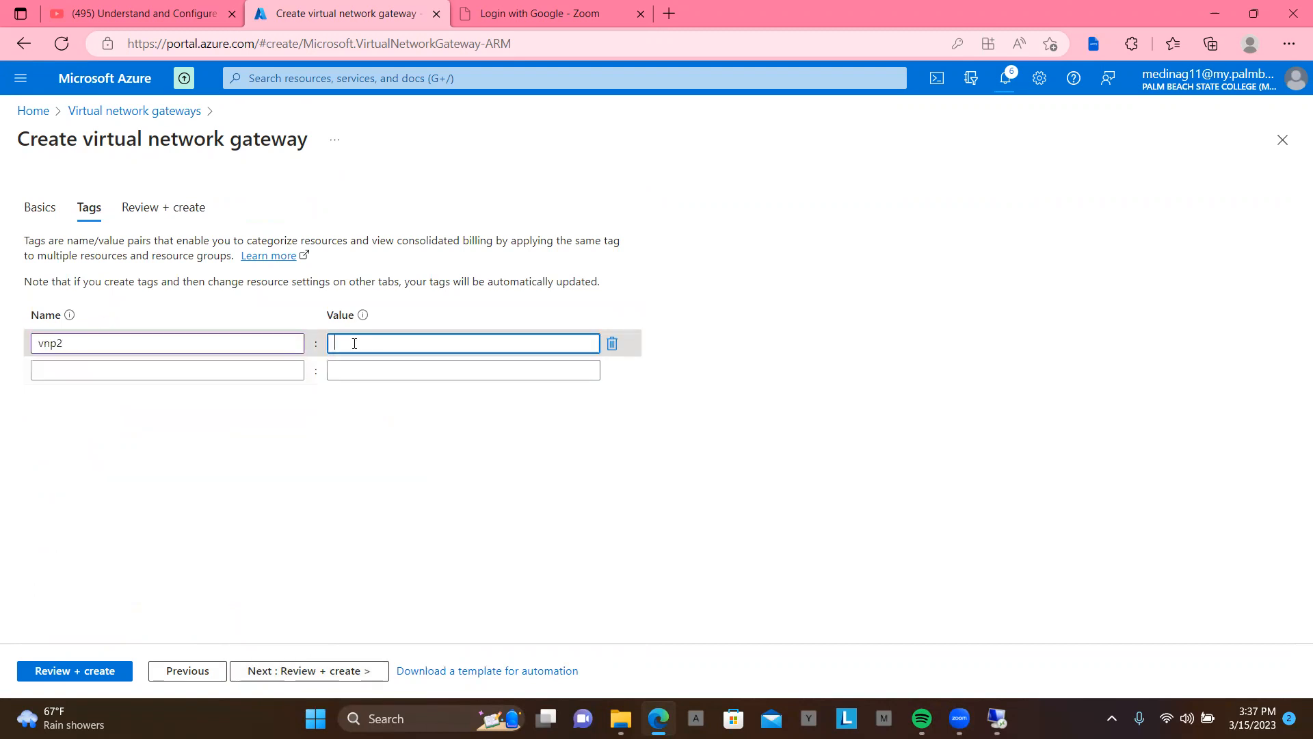
text(gat)
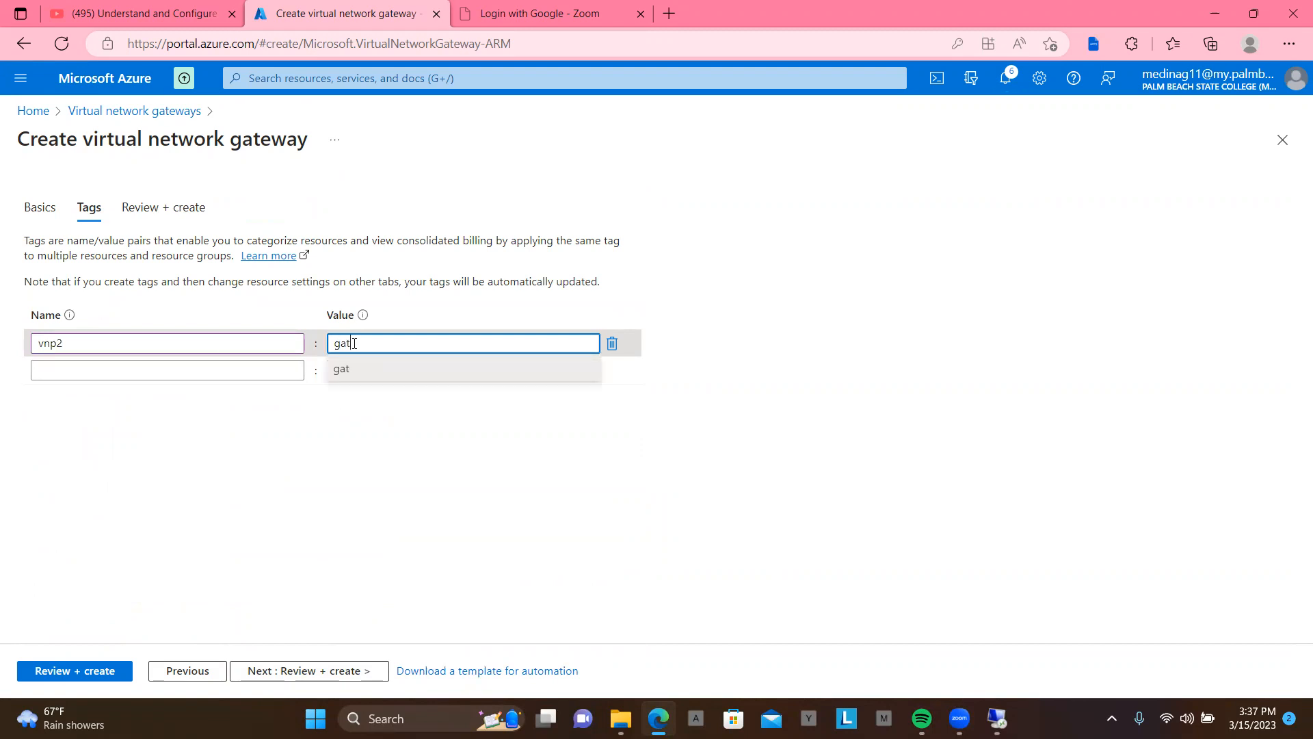
text(eway)
click(310, 671)
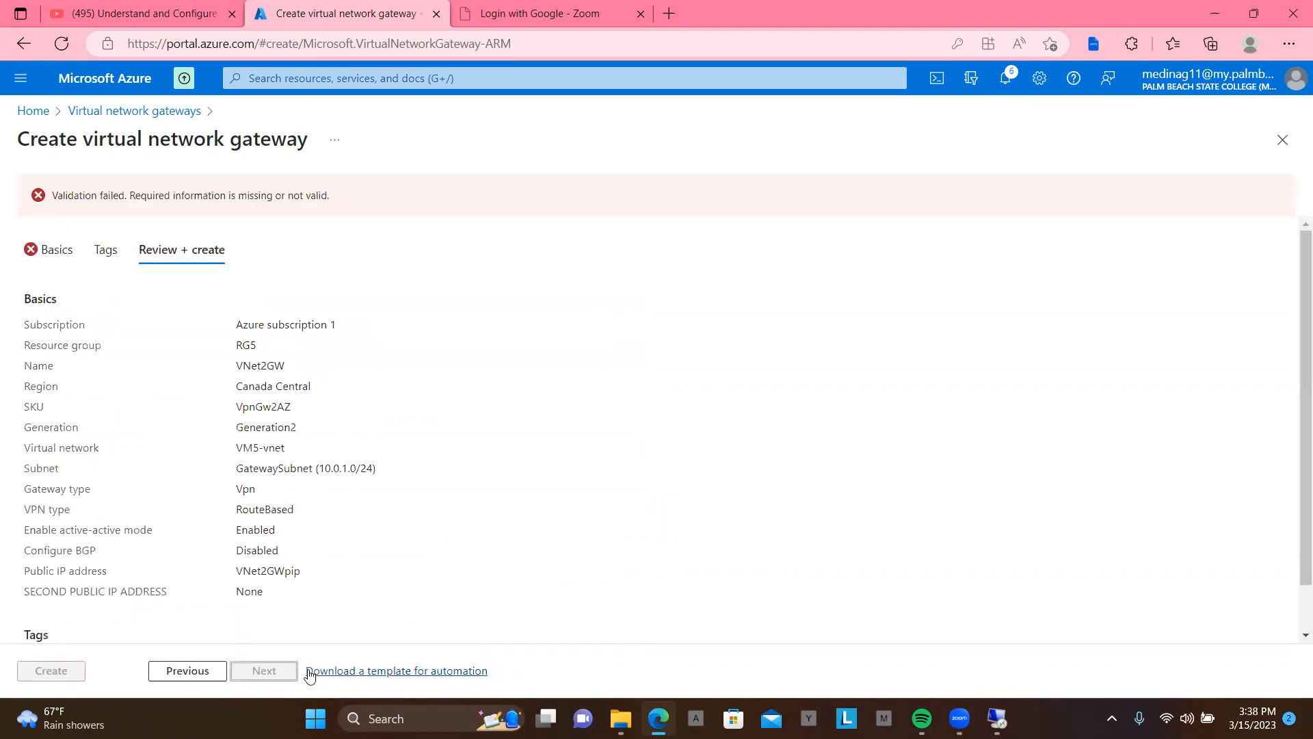
- Change the tag's name to Vnet2 and review the gateway settings again
click(187, 671)
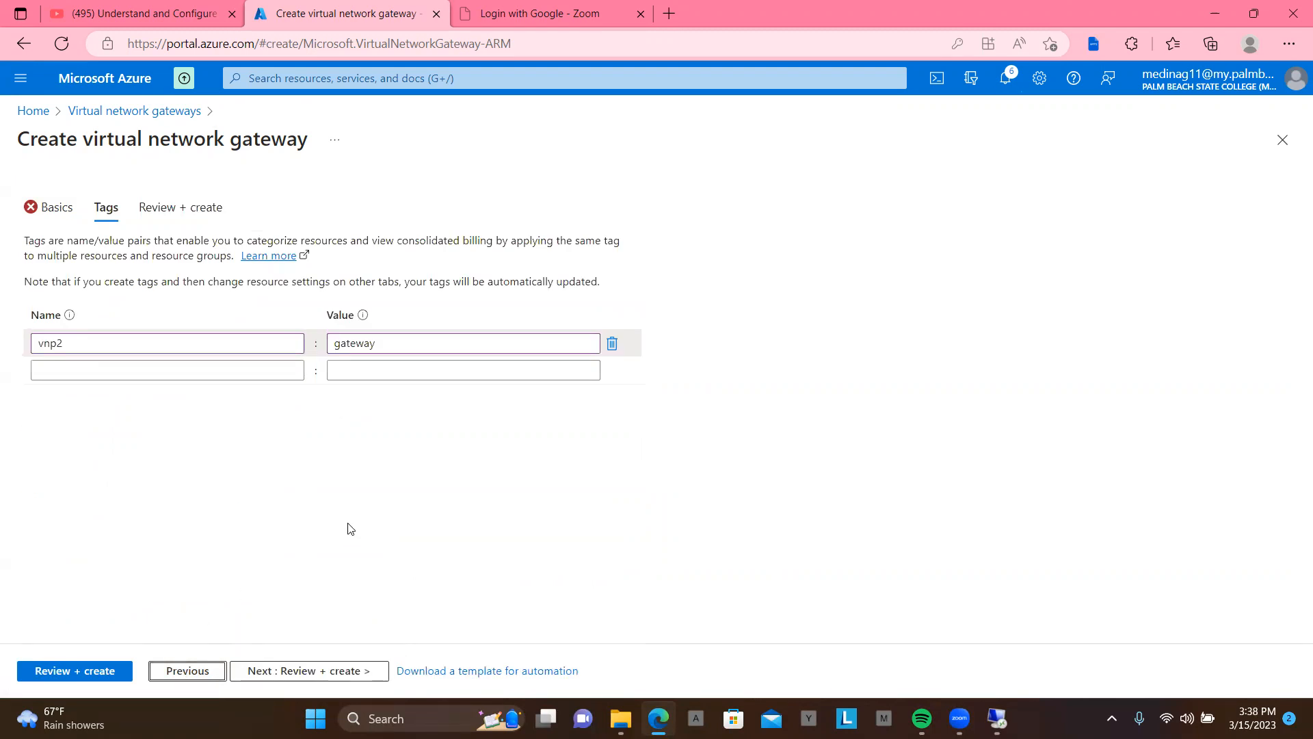
click(96, 343)
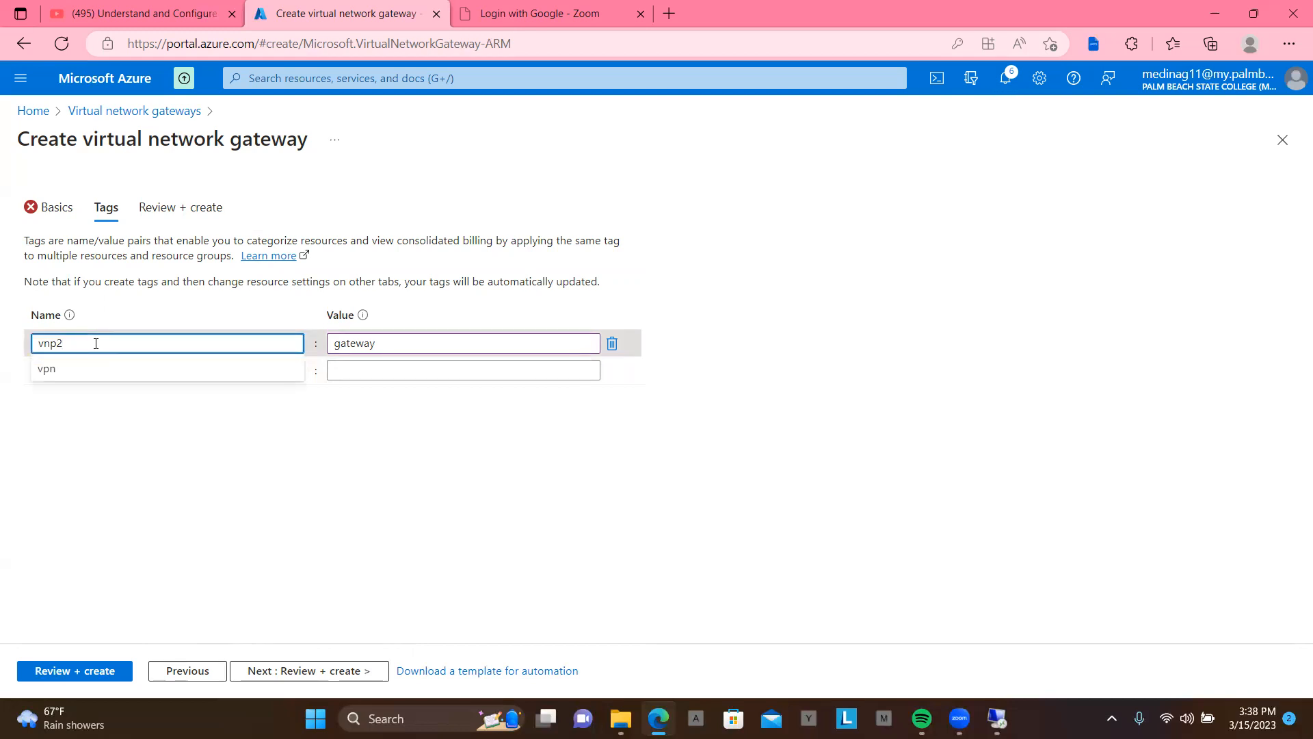
key(BackSpace)
key(BackSpace)
key(BackSpace)
key(BackSpace)
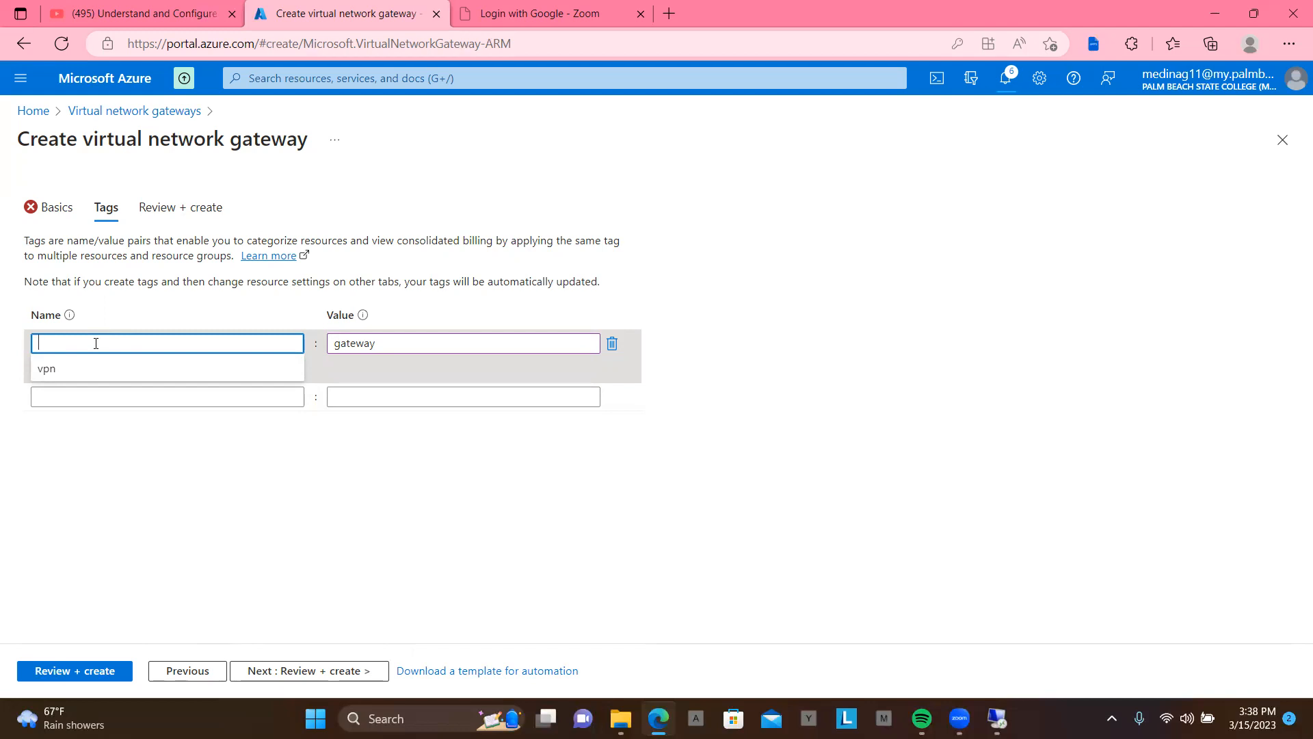
text(Vne)
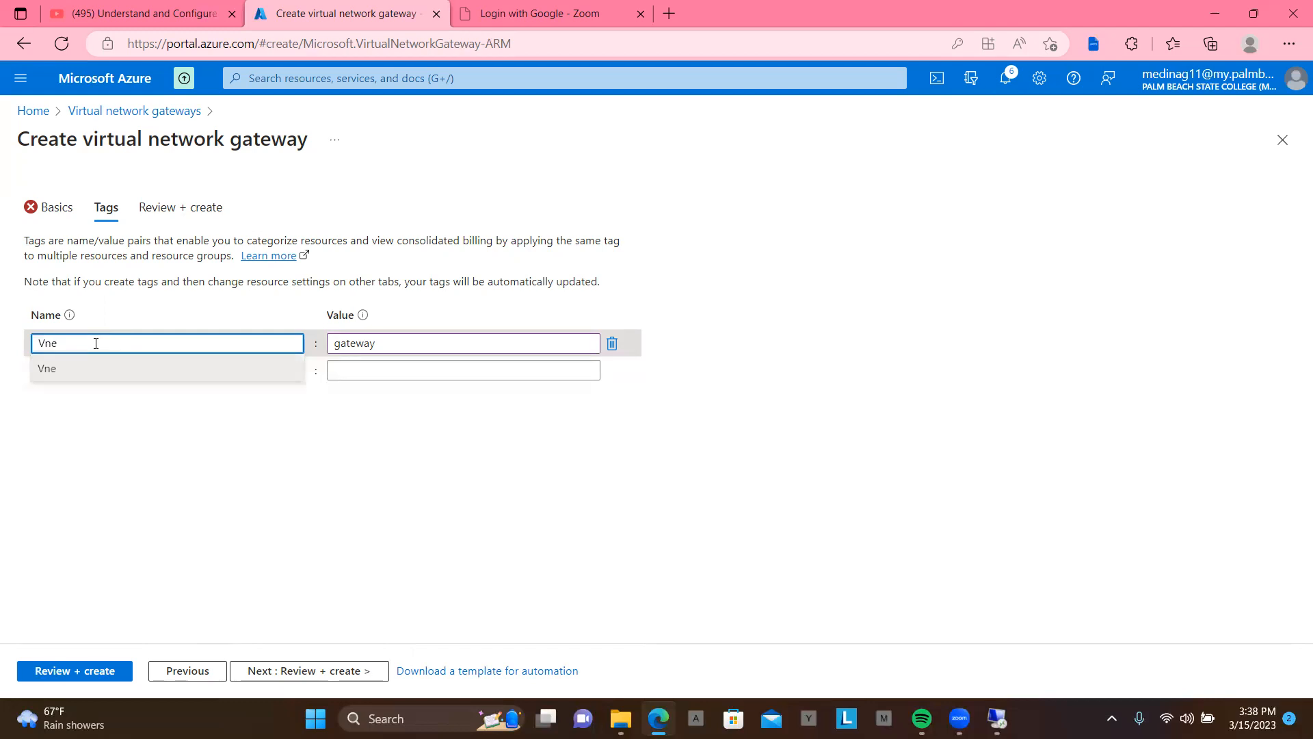
text(t2)
click(96, 676)
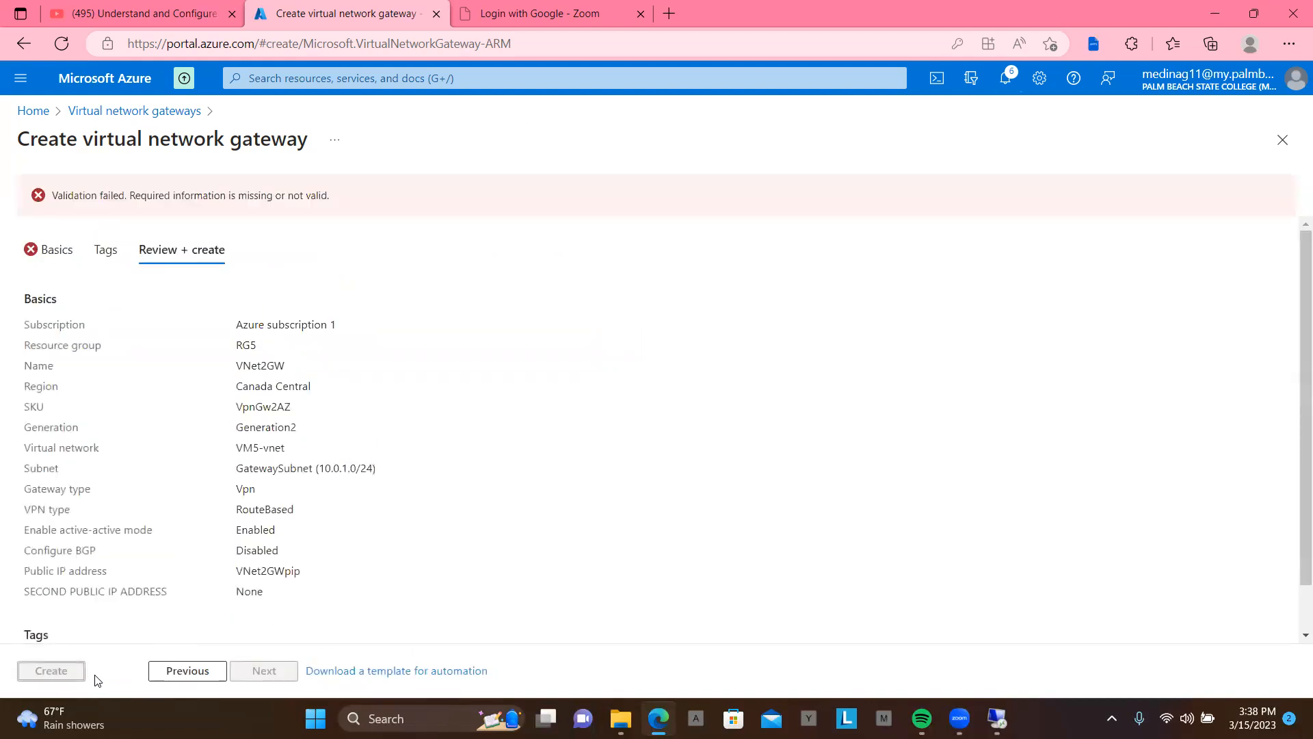
- Return to the gateway's basic settings and name the second new public IP address Vnet2GW2
click(190, 674)
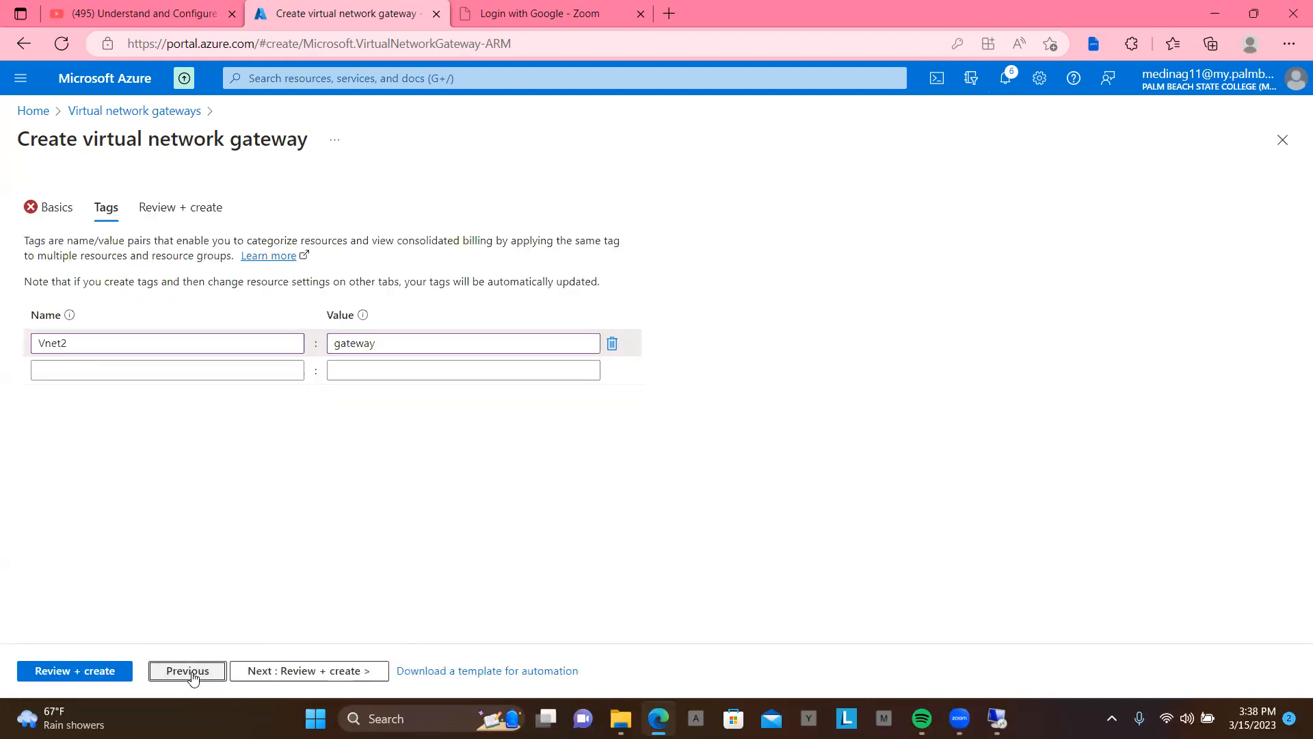
click(192, 675)
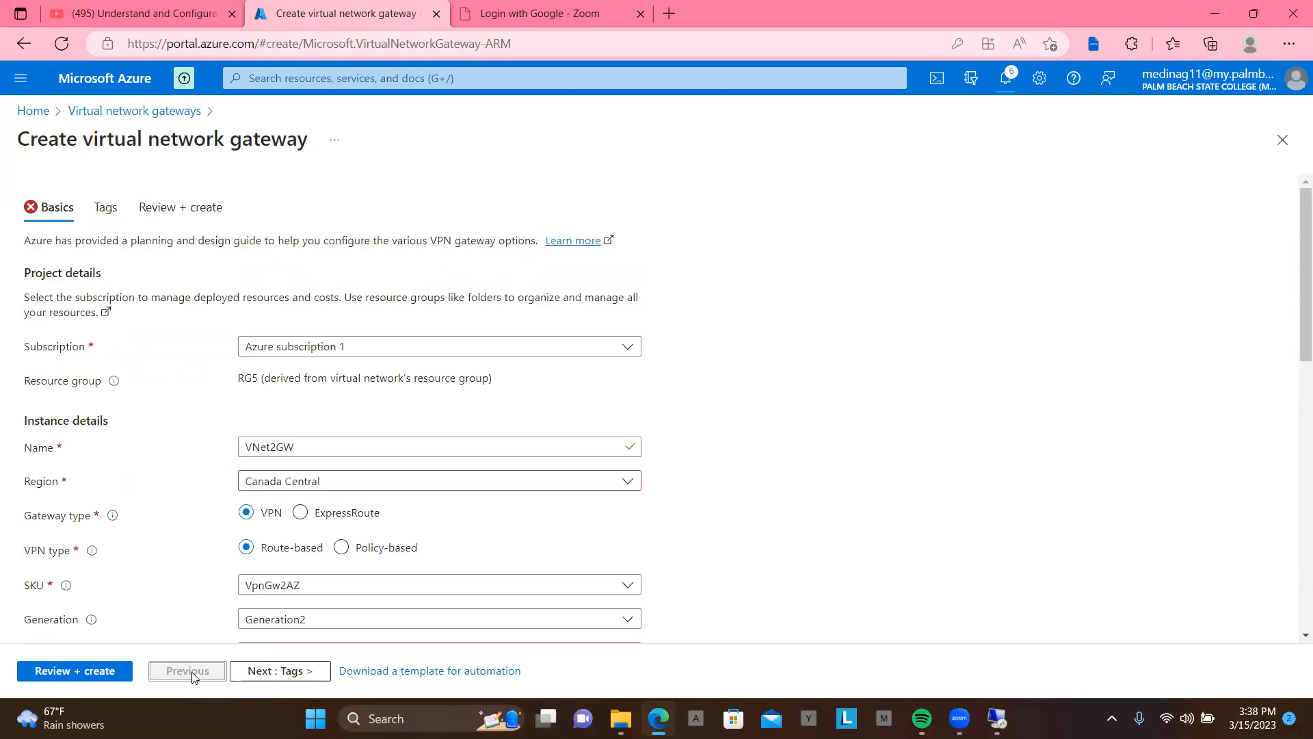
scroll(776, 462, down, 2)
scroll(777, 462, down, 6)
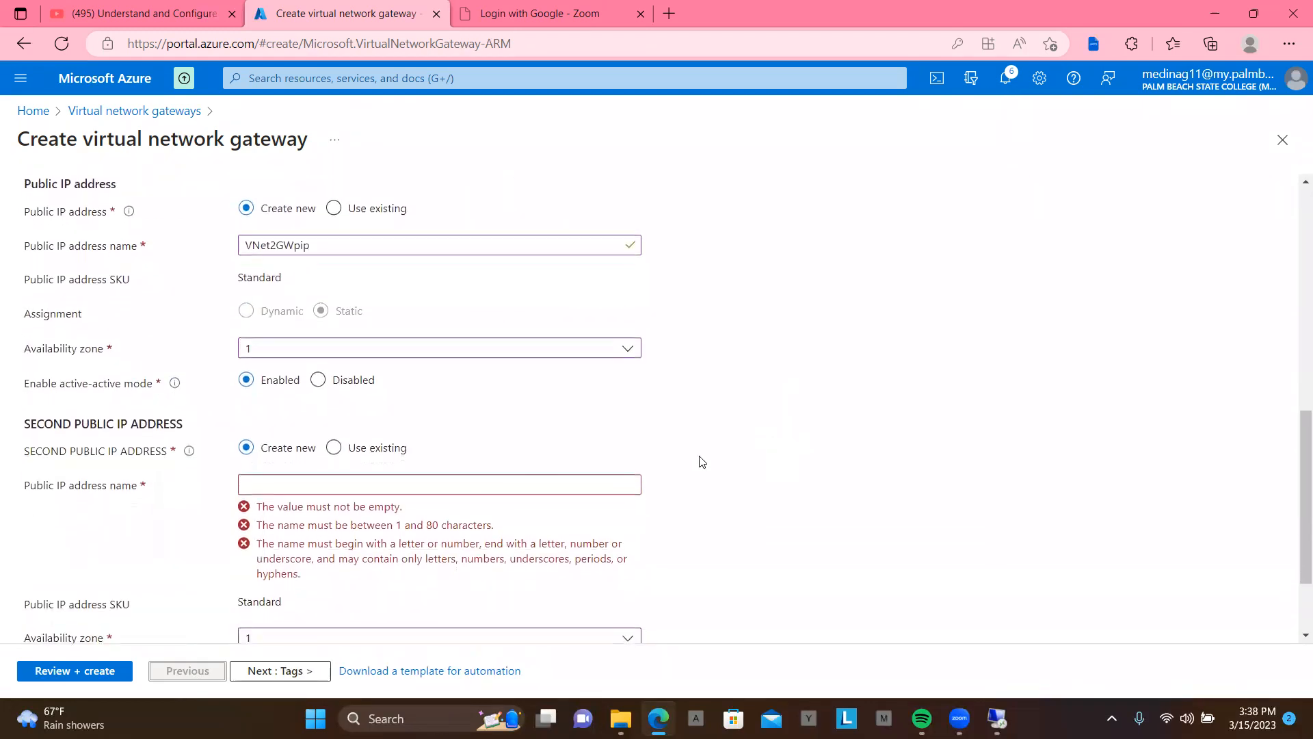
click(405, 487)
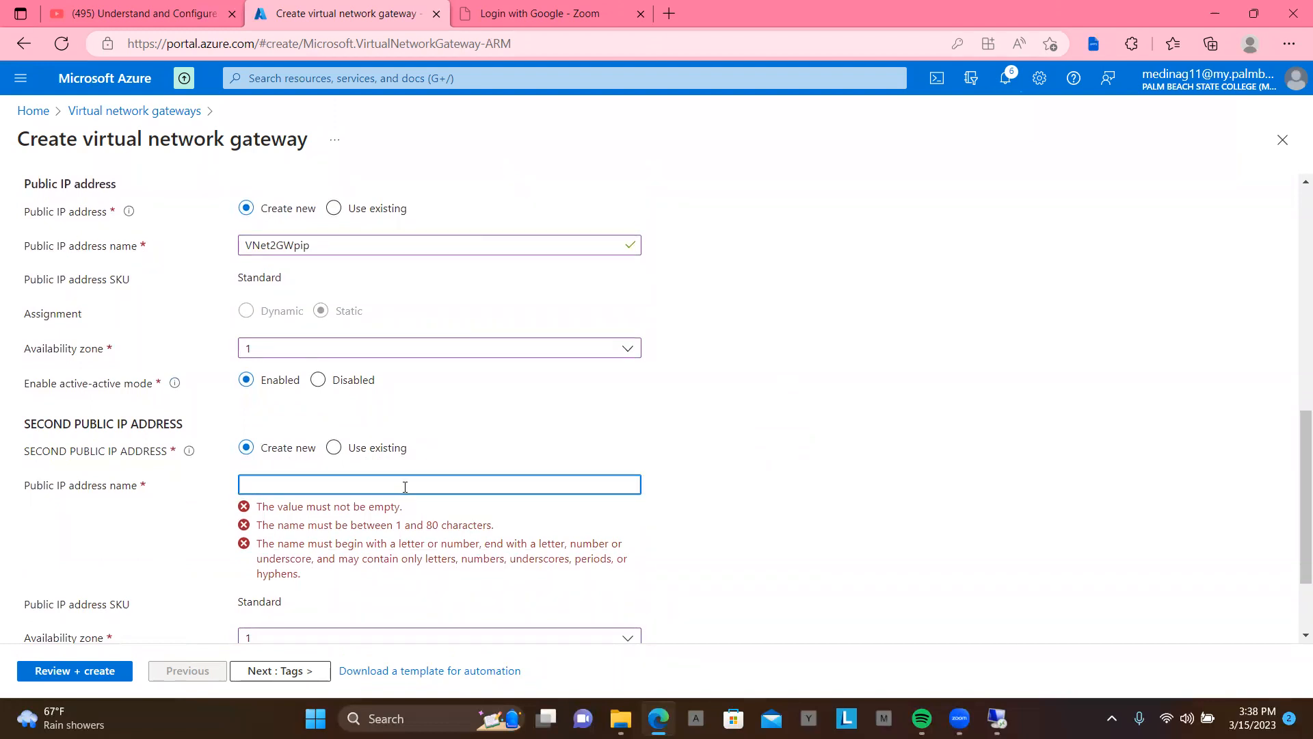
text(V)
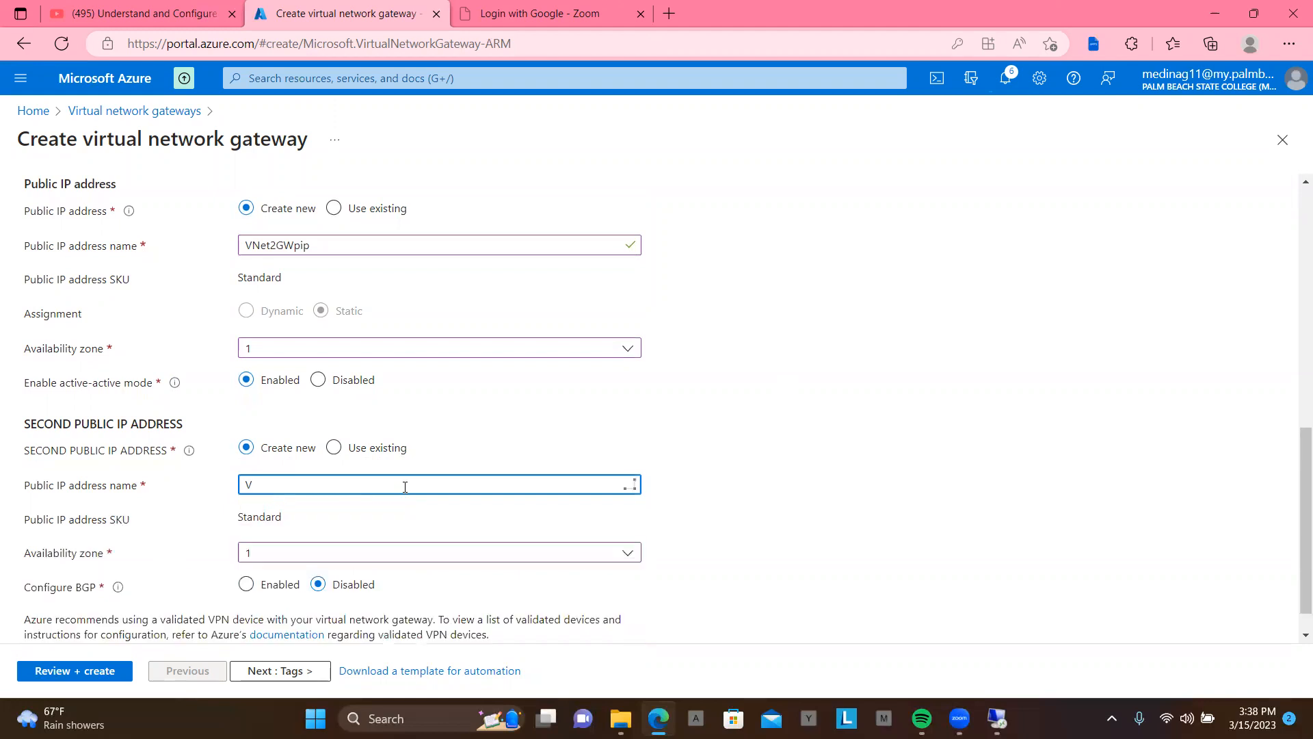
text(net2GW2)
scroll(405, 486, down, 1)
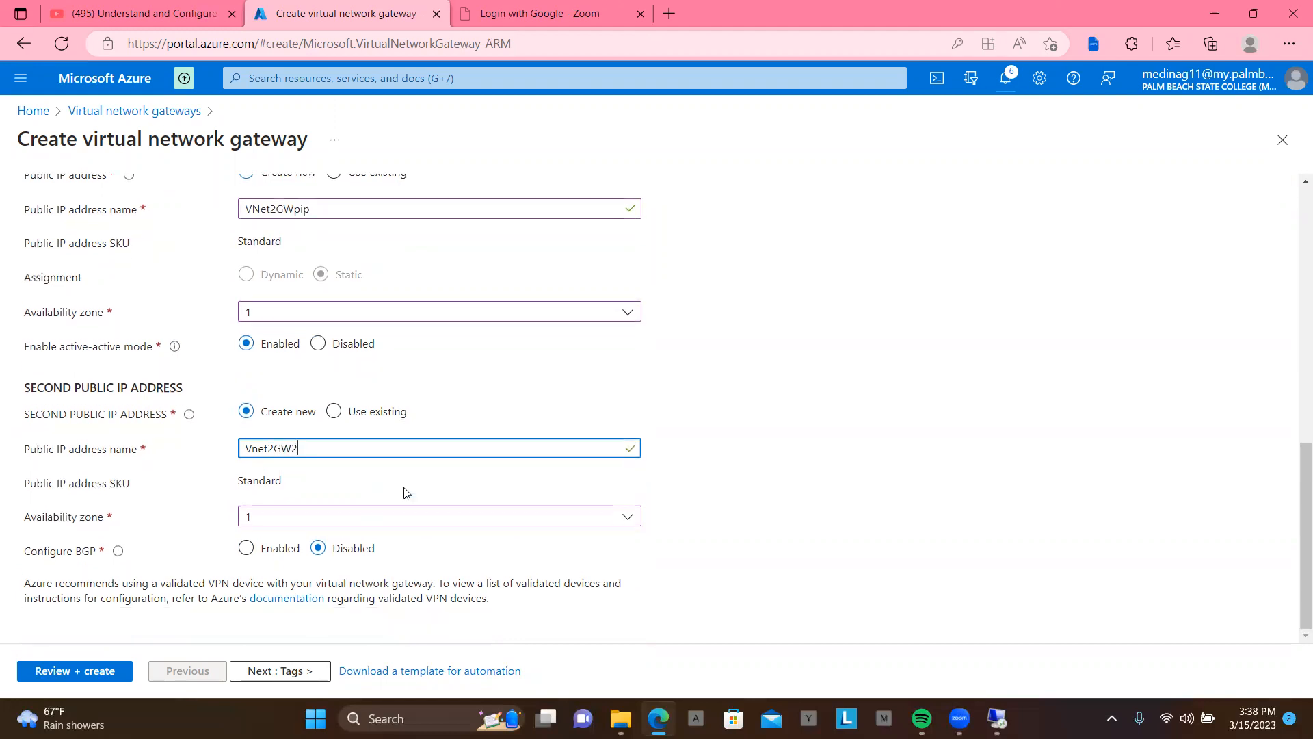
- Validate the VNet2GW gateway configuration and create the gateway
click(80, 672)
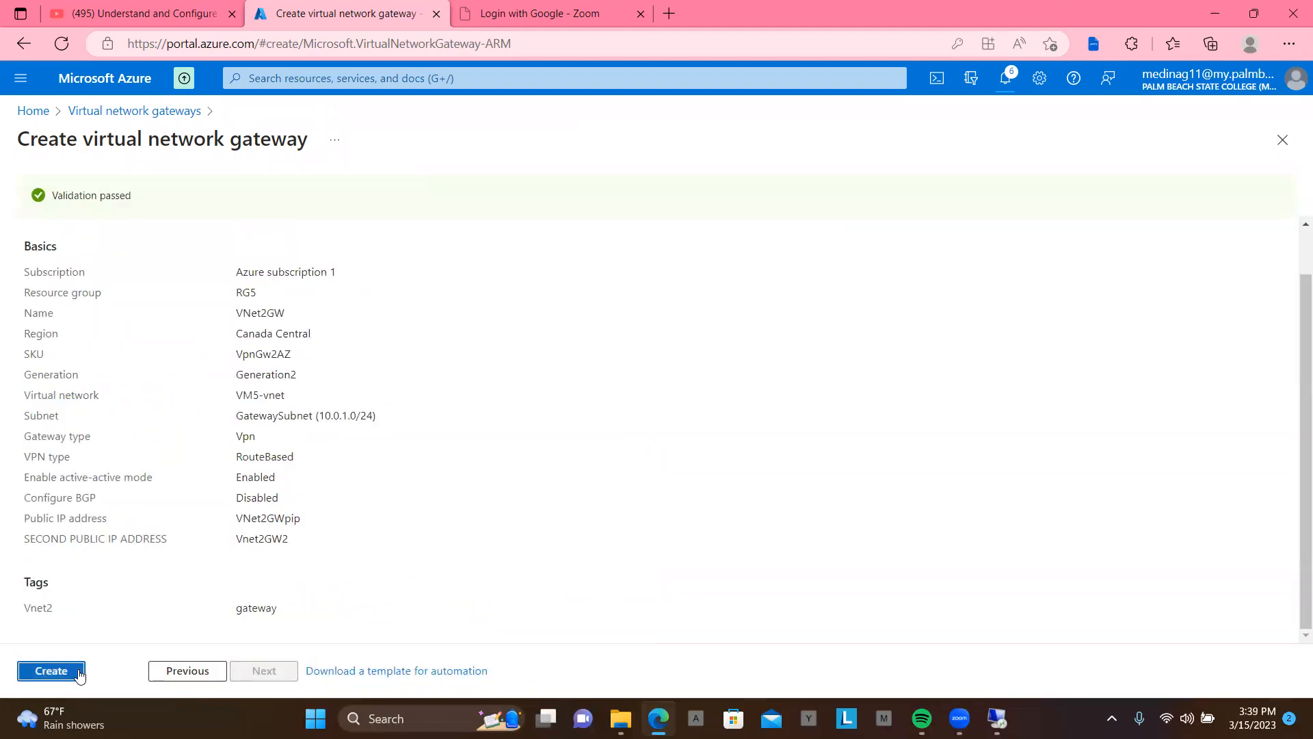
click(80, 675)
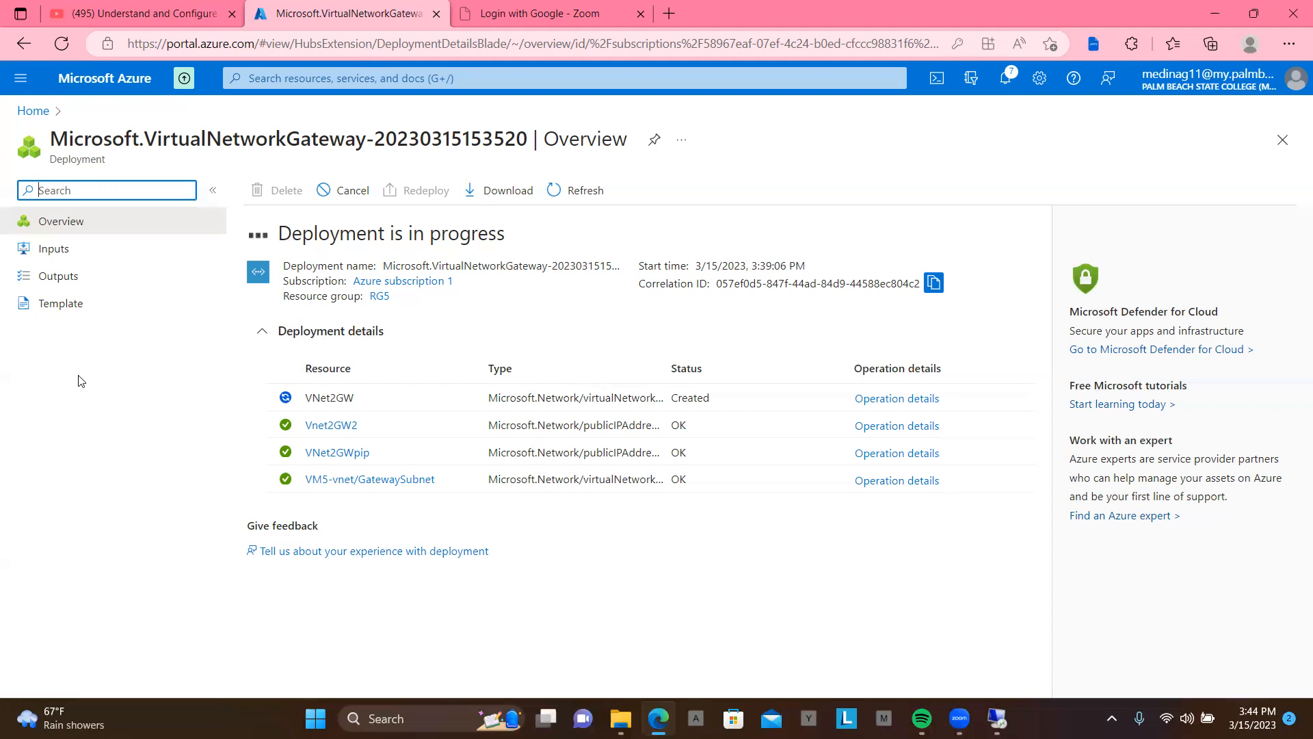
click(504, 33)
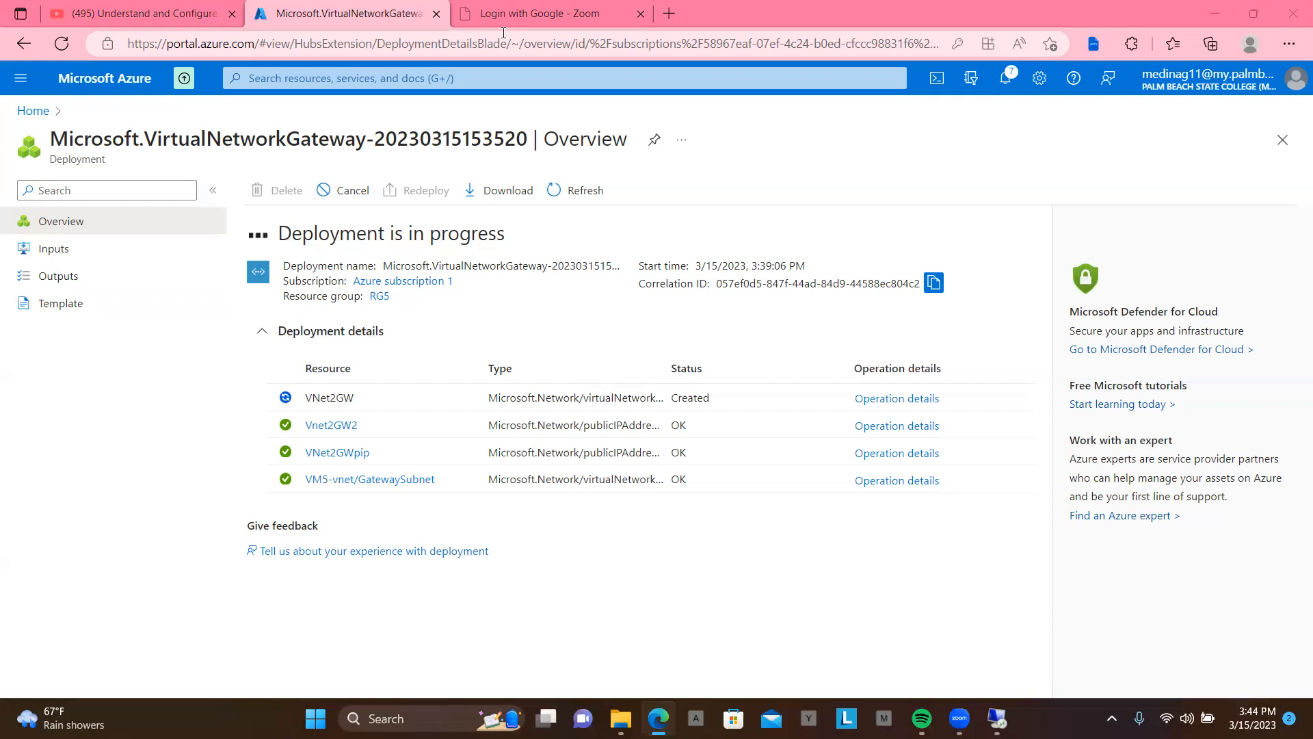